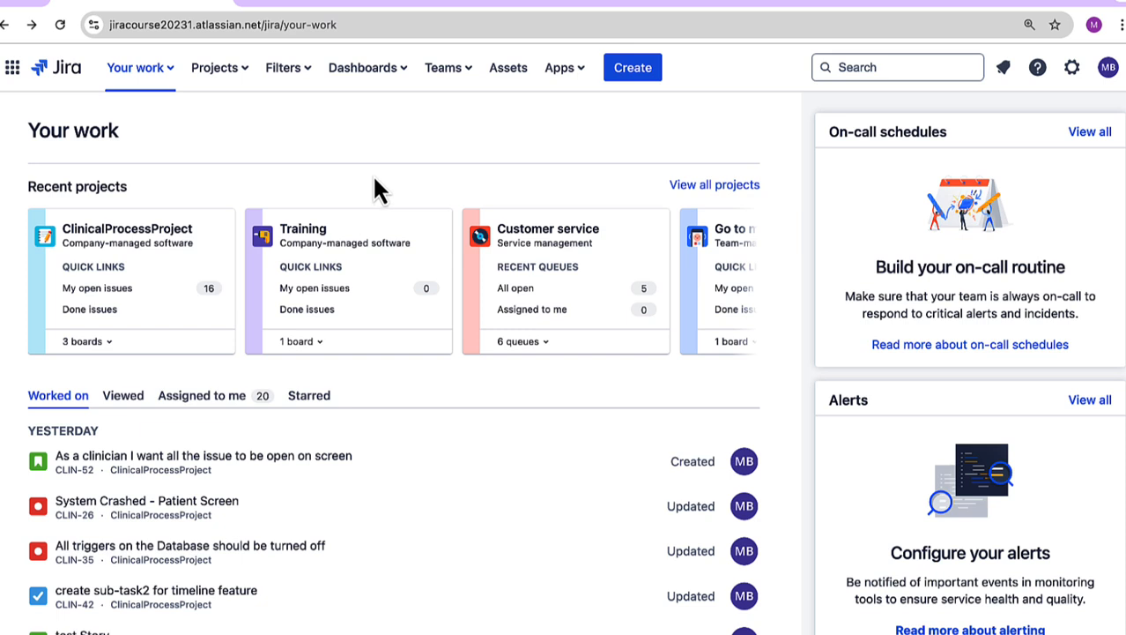
Step: Open the ClinicalProcessProject board and bring up the template gallery for creating a new project
click(145, 236)
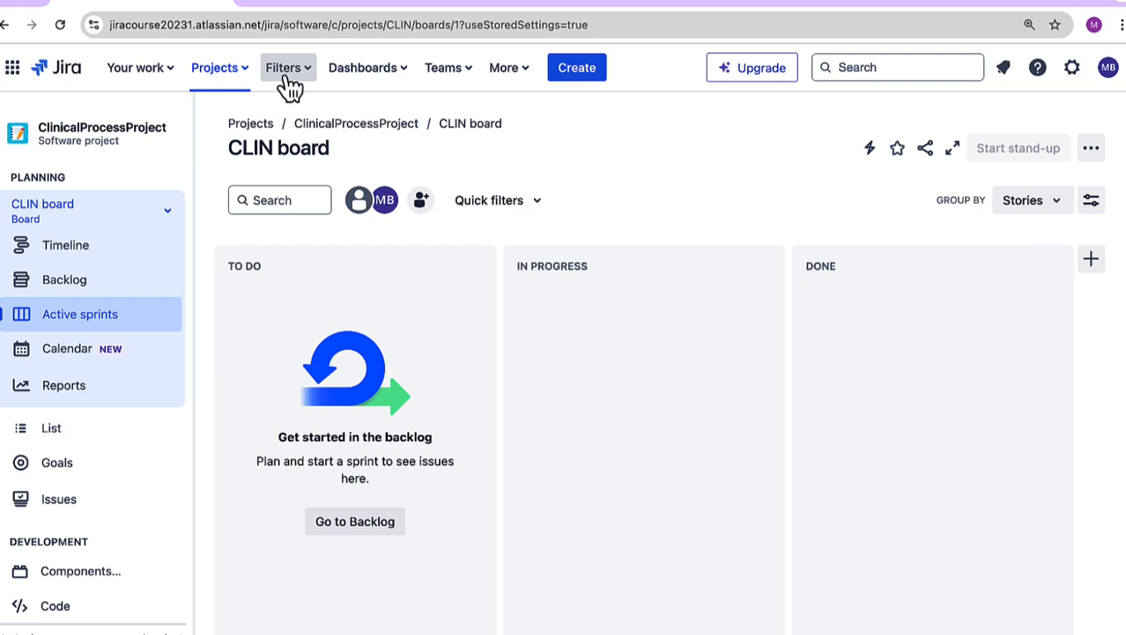
click(227, 79)
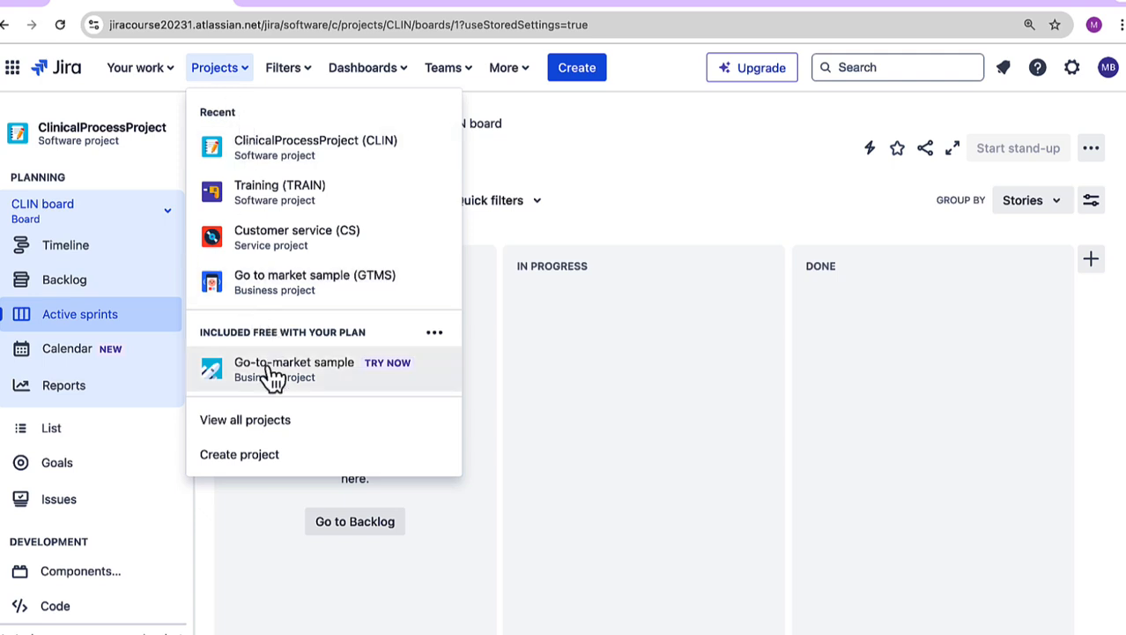
click(263, 462)
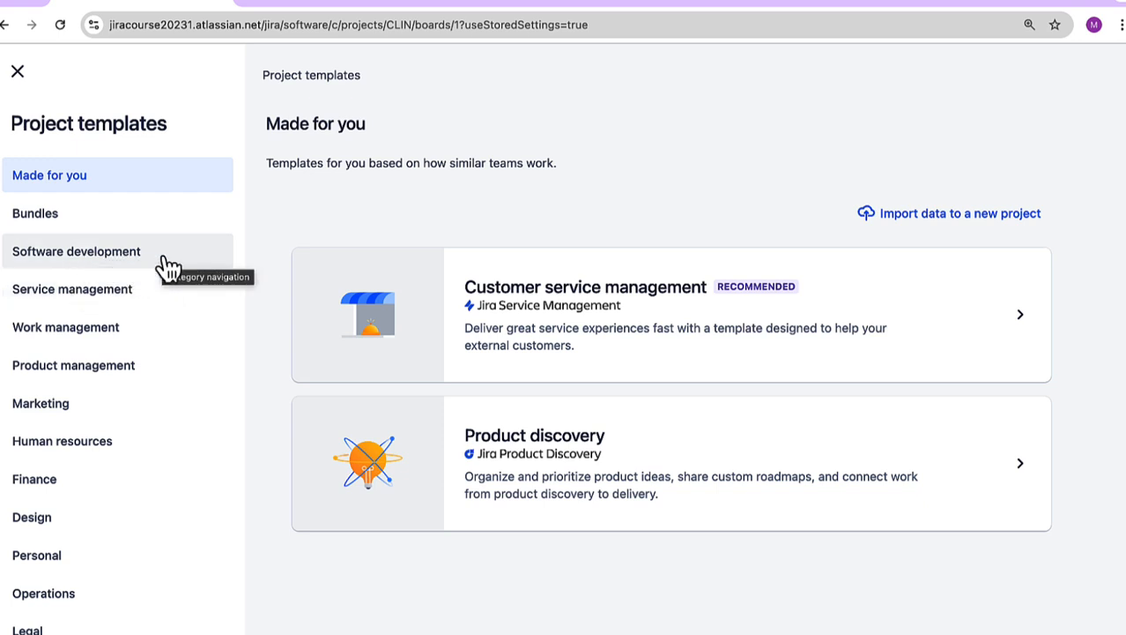
Step: Look at the Project management template under Work management and return to the project templates
click(106, 344)
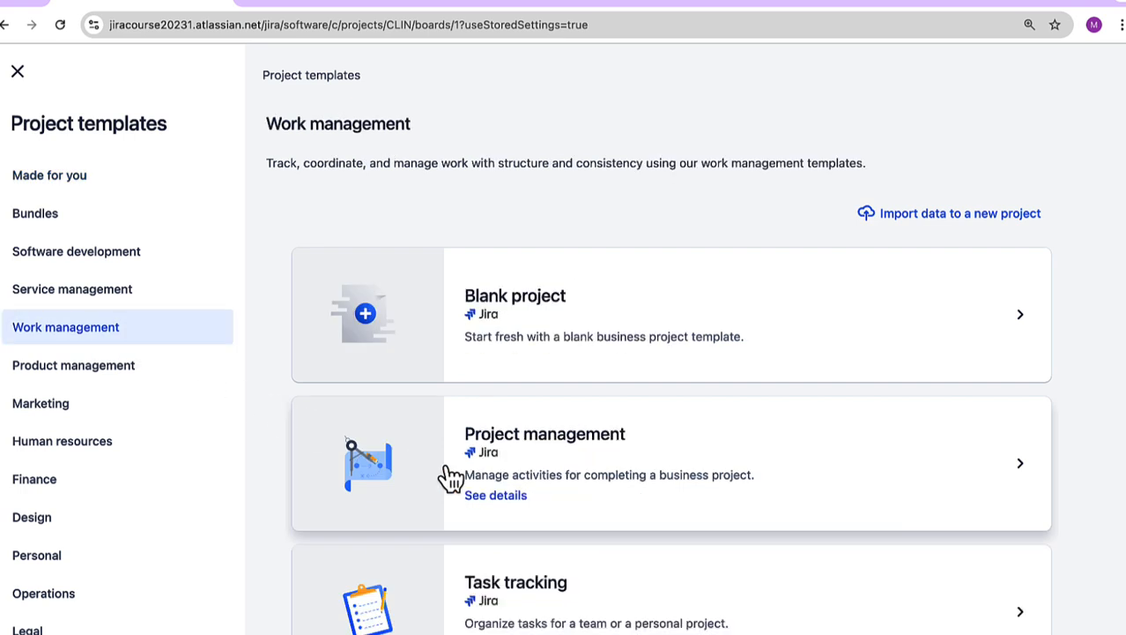
click(391, 476)
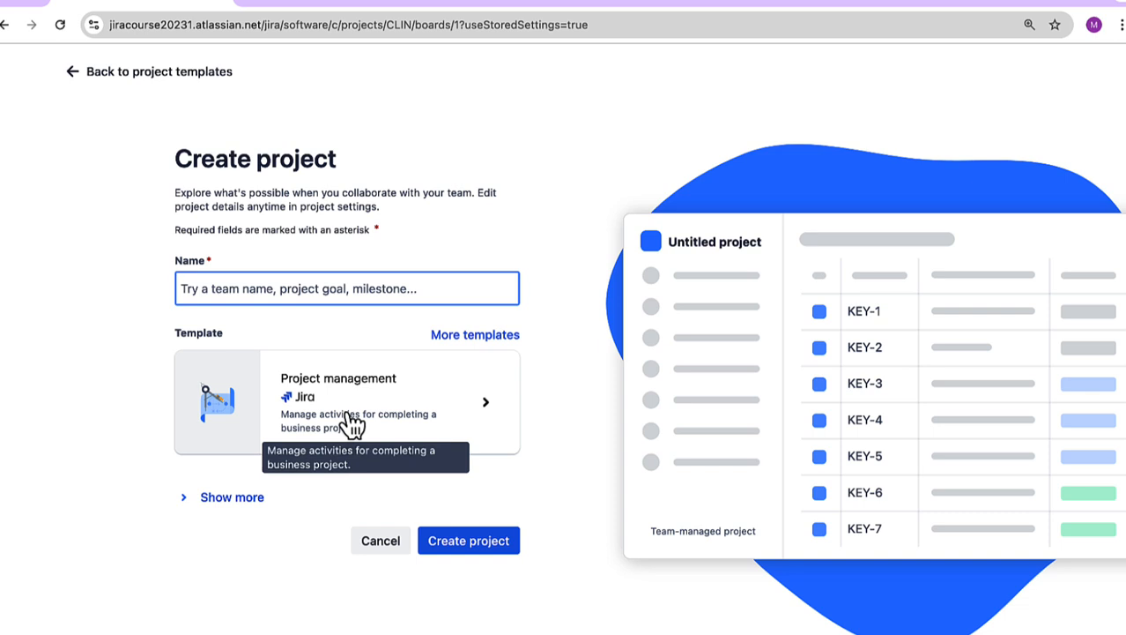
click(99, 71)
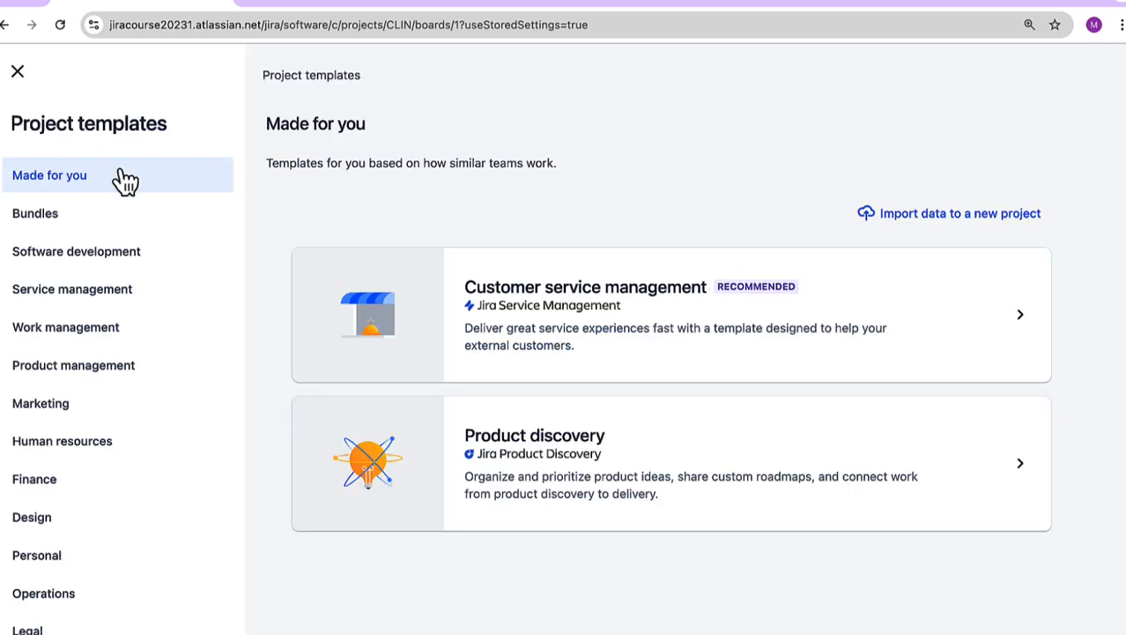
Step: Open the Scrum template under Software development and review its issue types and workflow statuses
click(71, 262)
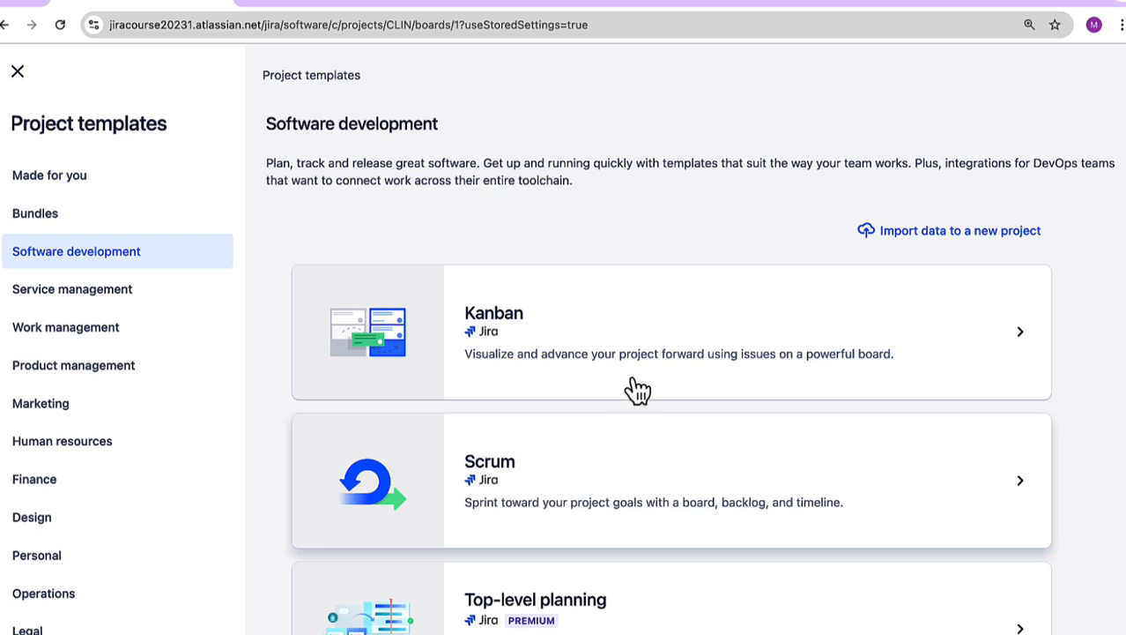
click(621, 490)
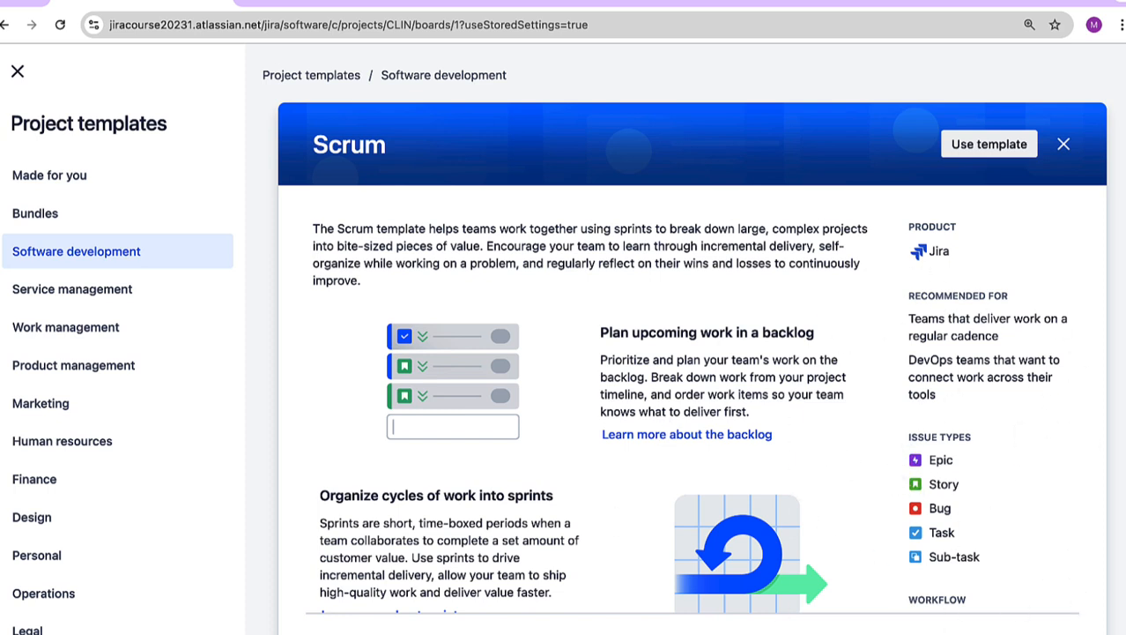
double_click(936, 460)
drag(970, 476, 1025, 571)
click(1021, 561)
scroll(1022, 561, down, 3)
scroll(1021, 559, down, 1)
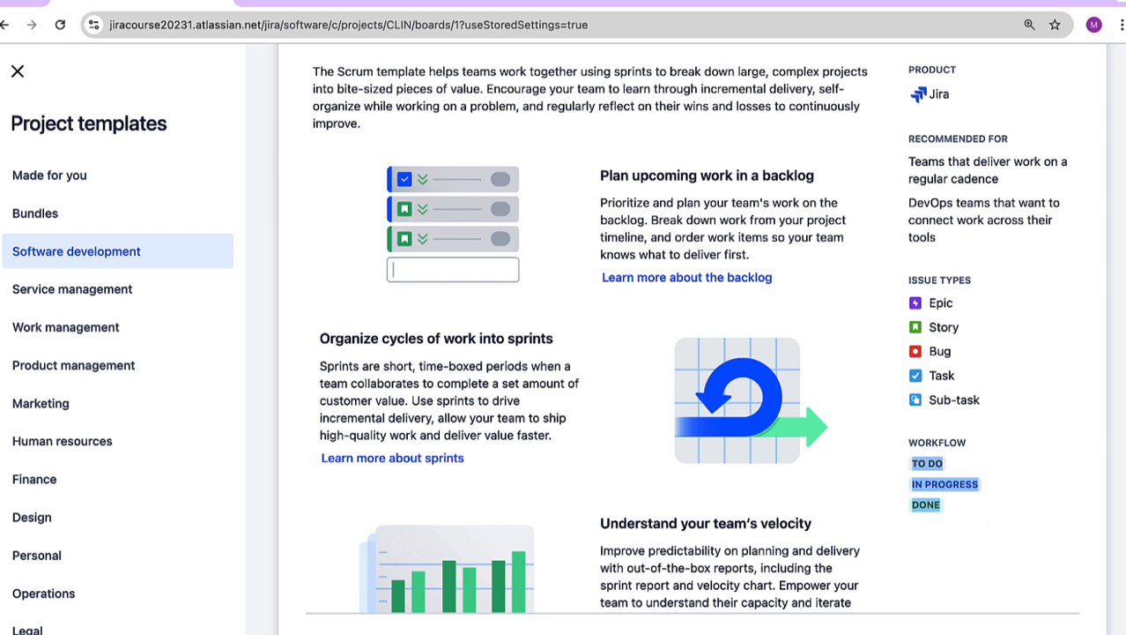
Step: Use the Scrum template and compare the team-managed and company-managed project types
click(1033, 632)
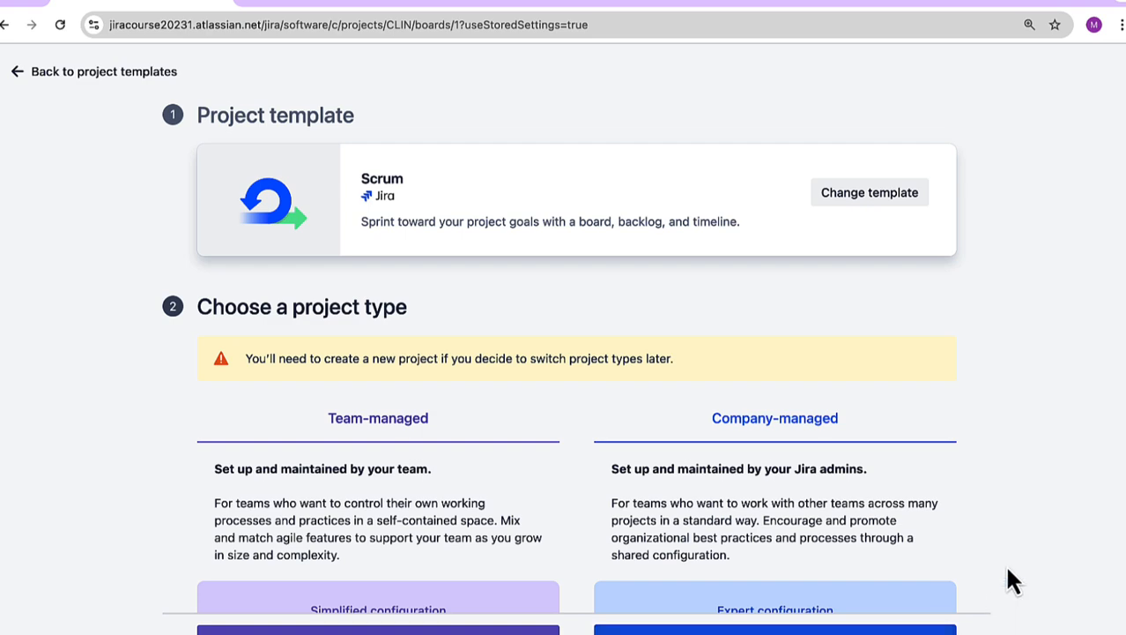
scroll(1009, 571, down, 1)
scroll(1008, 568, down, 7)
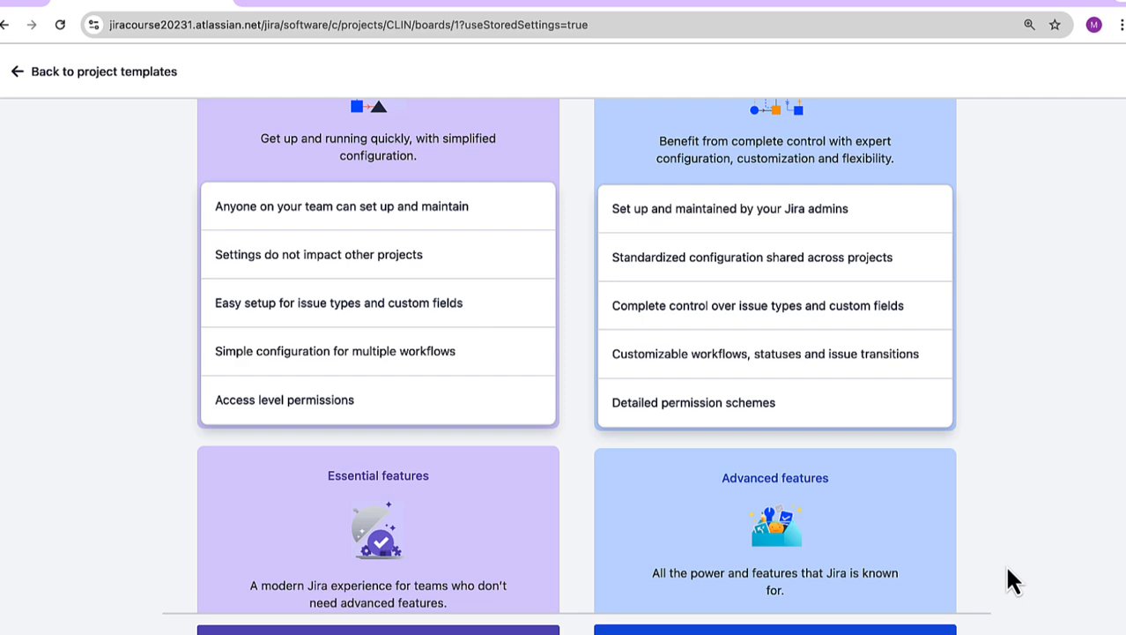
Step: Go back to the Software development templates, review the Kanban template, and close the template gallery
click(100, 74)
click(88, 264)
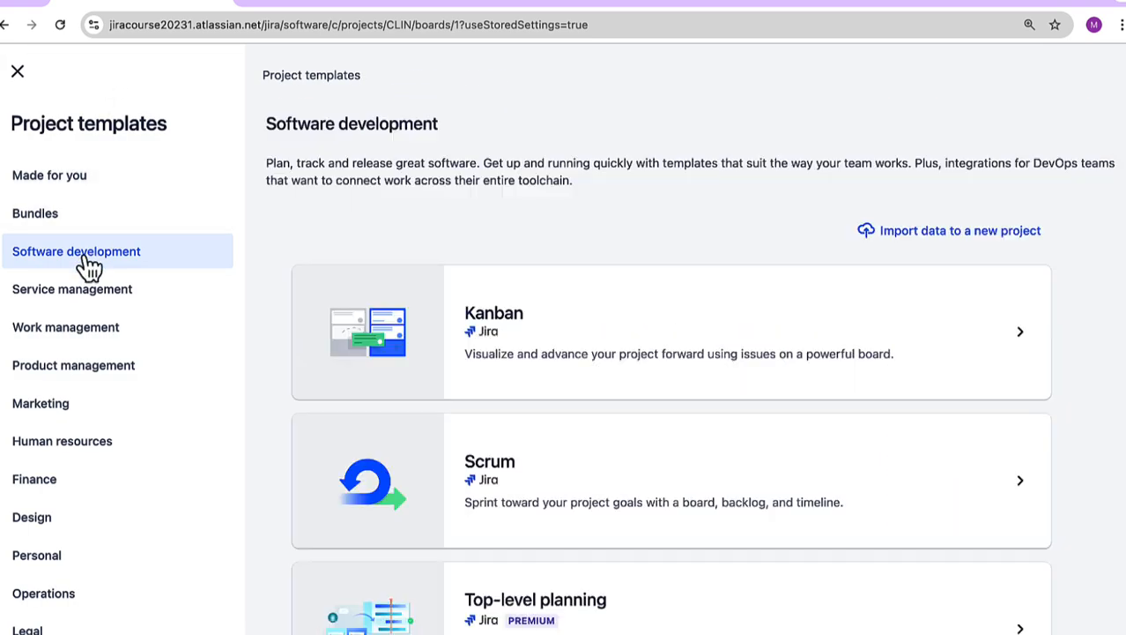
click(686, 337)
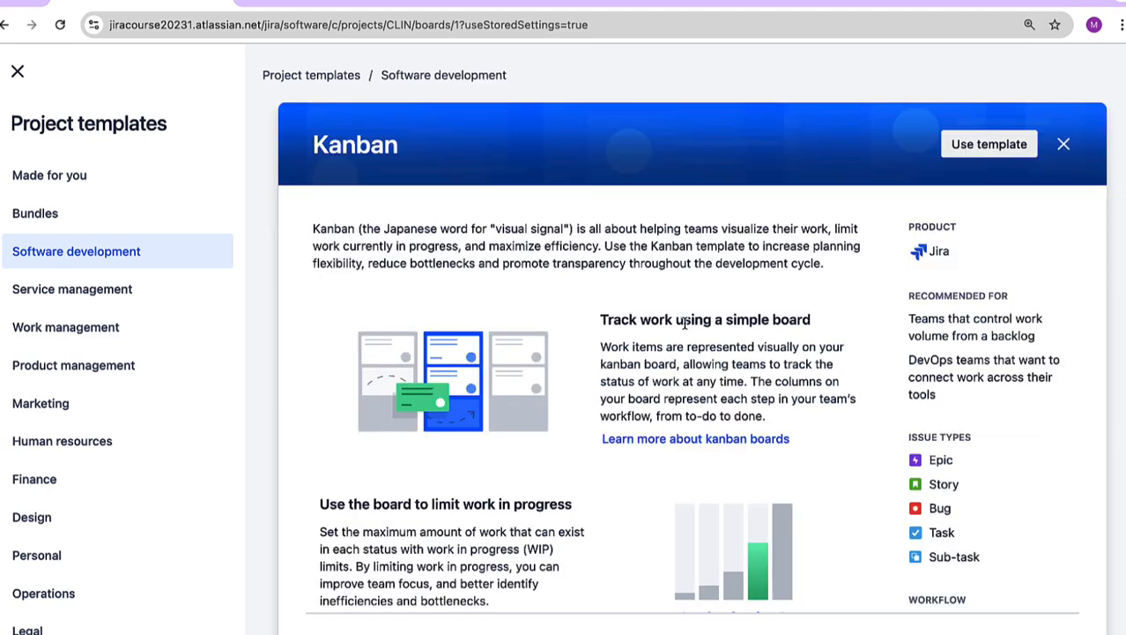
scroll(1055, 533, down, 2)
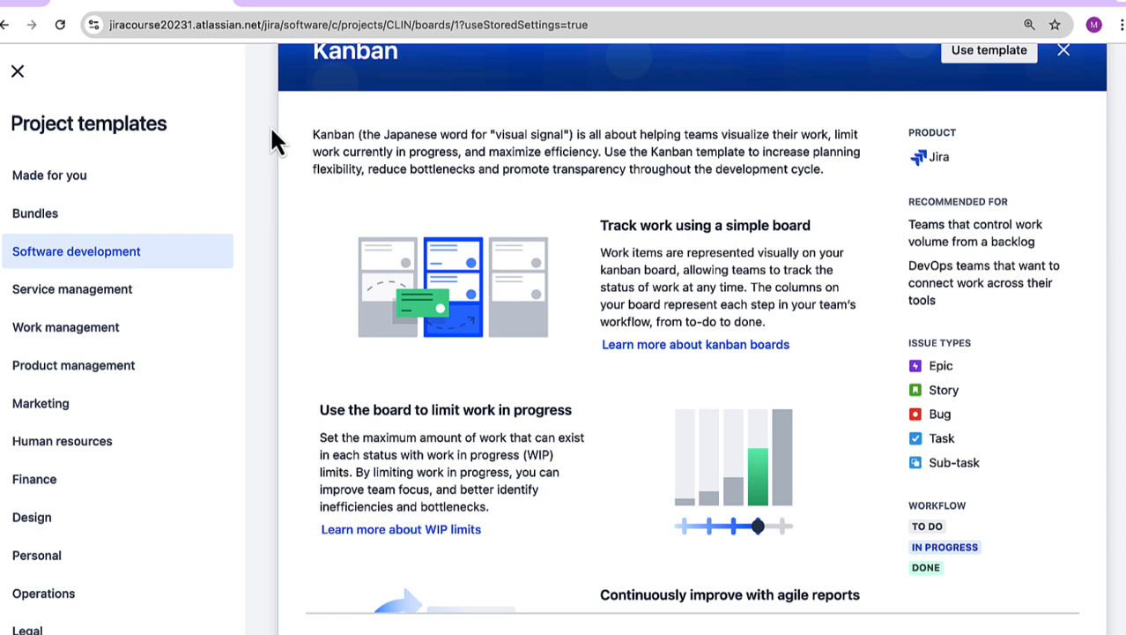
click(18, 71)
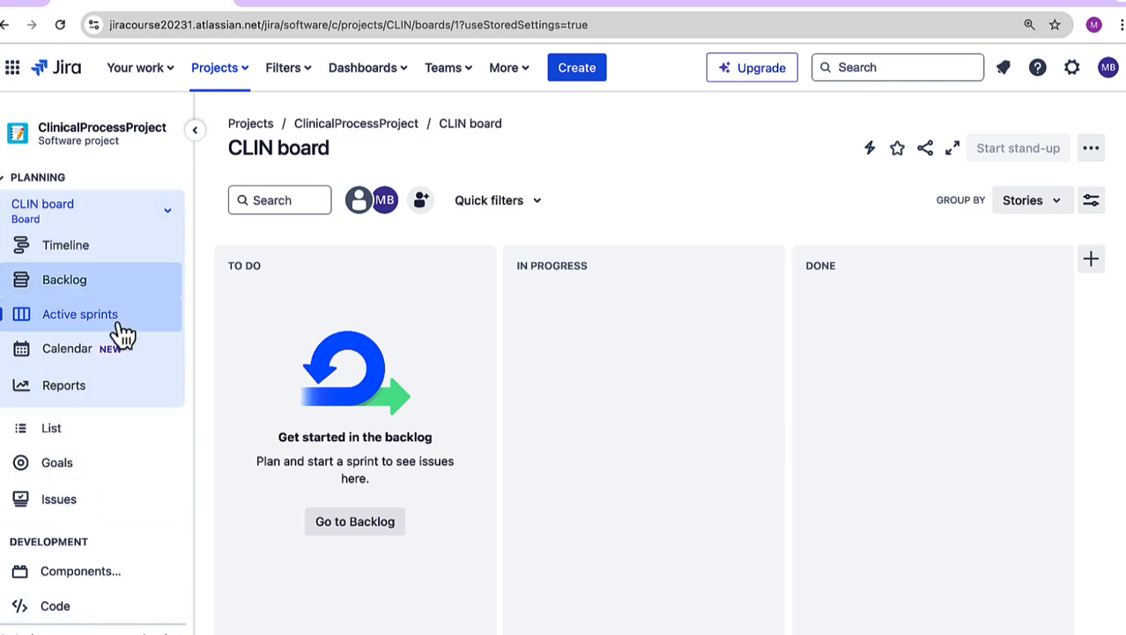
Step: Open the project's backlog, look through the sprint and backlog issues, and collapse and re-expand the Backlog section
click(119, 287)
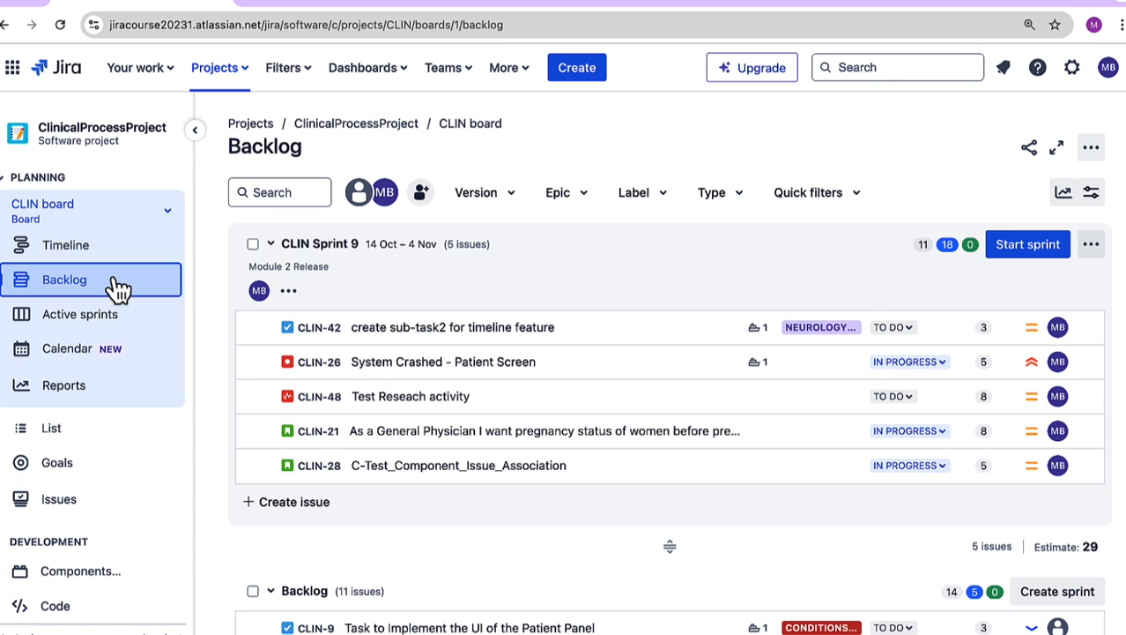
click(1086, 628)
click(703, 518)
scroll(703, 518, down, 1)
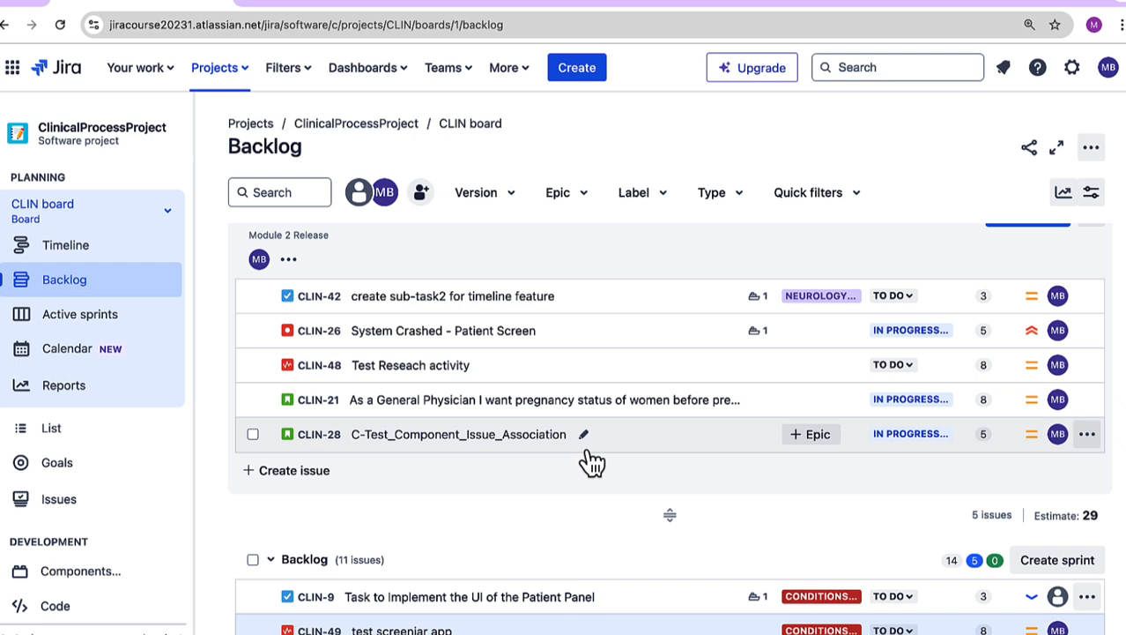
click(573, 560)
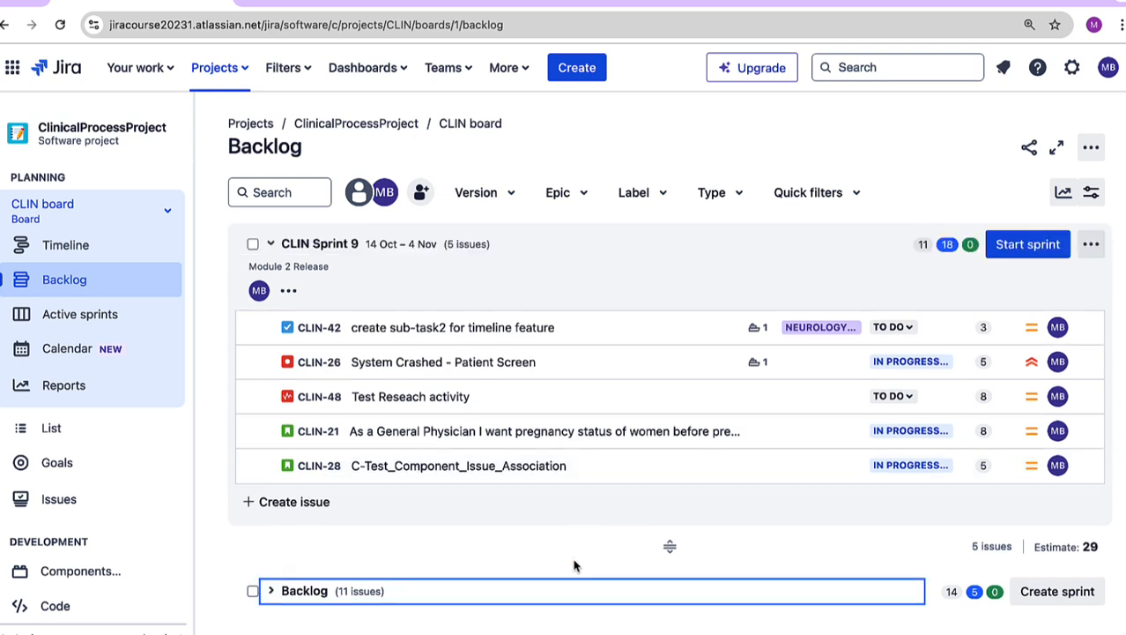
click(276, 592)
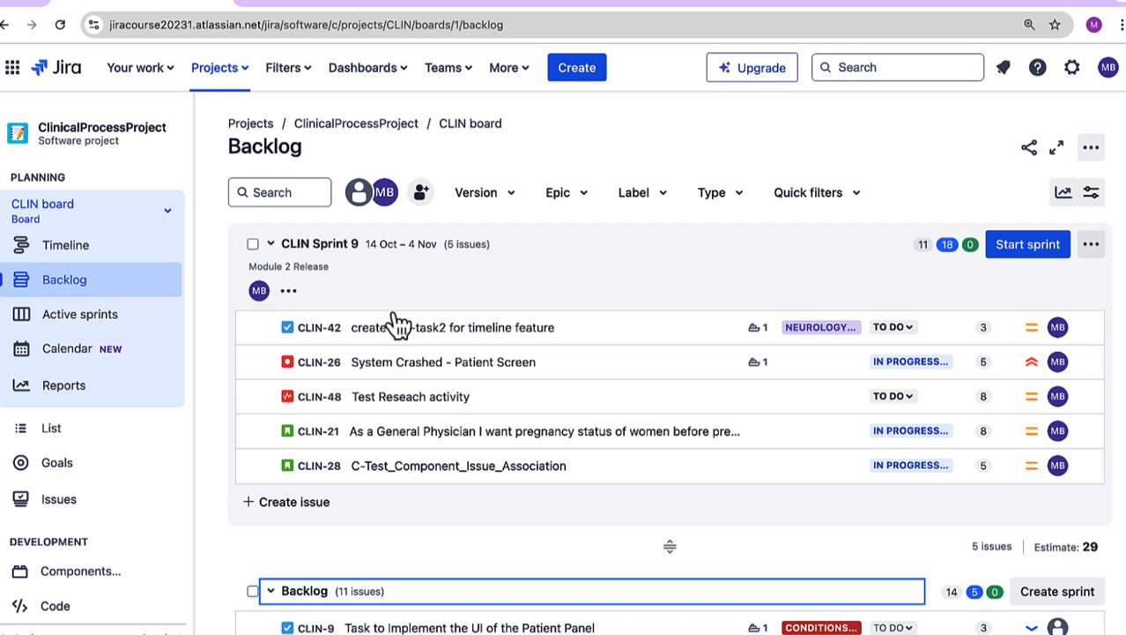
Step: Open issue CLIN-9 from the backlog and review its description, linked issues, fields and activity
click(670, 630)
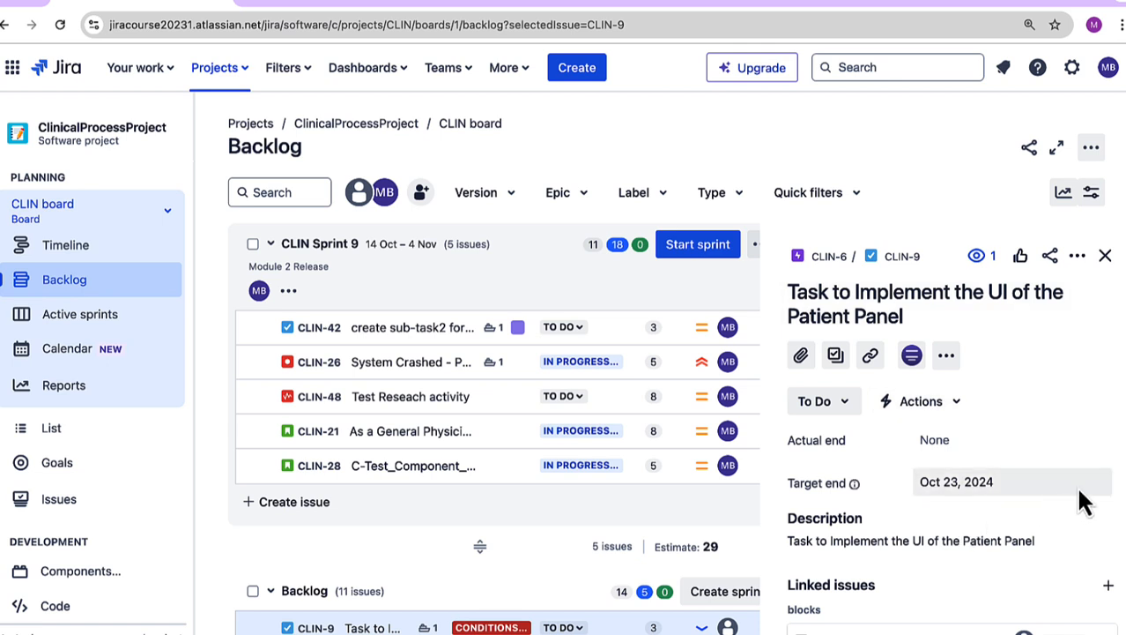
scroll(952, 441, down, 7)
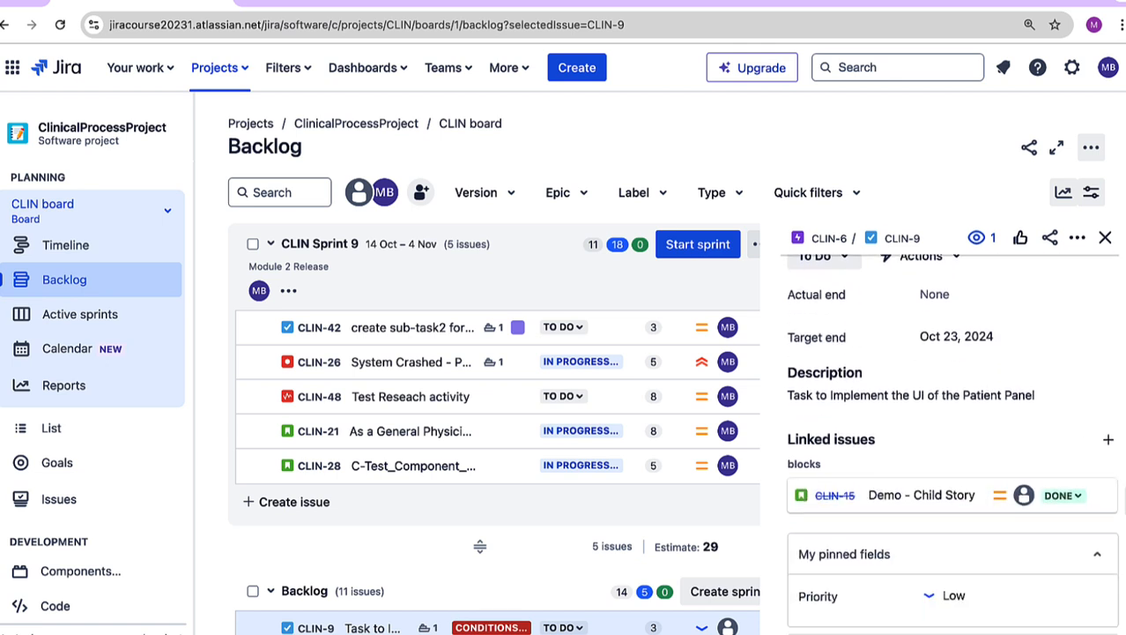
scroll(952, 440, down, 2)
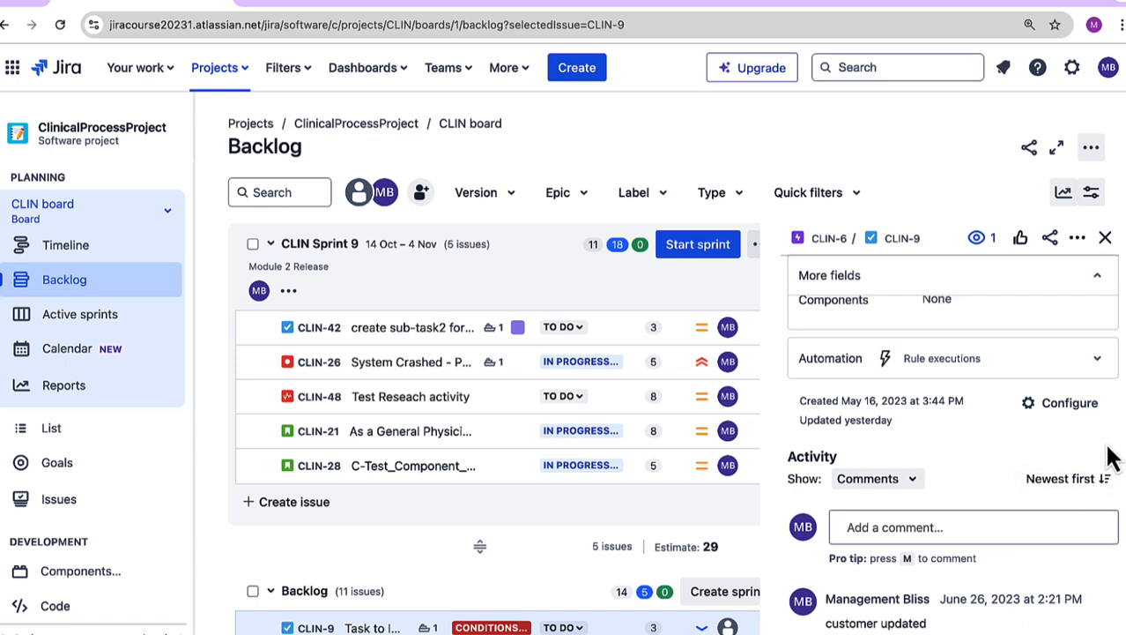
scroll(1112, 457, up, 5)
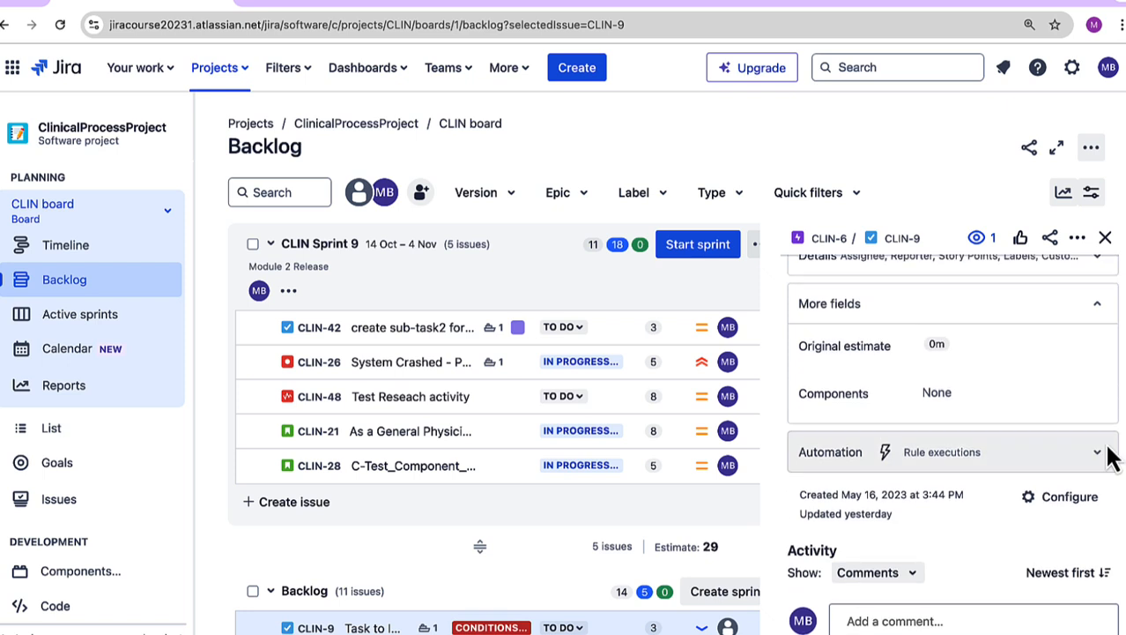
scroll(1113, 457, up, 5)
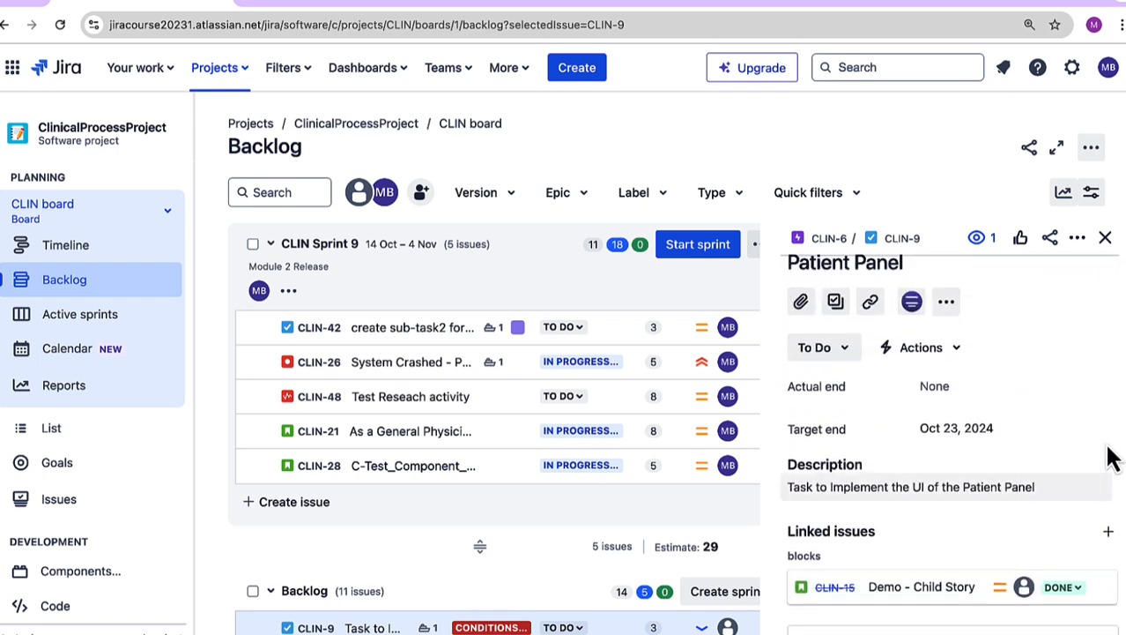
scroll(1112, 457, down, 10)
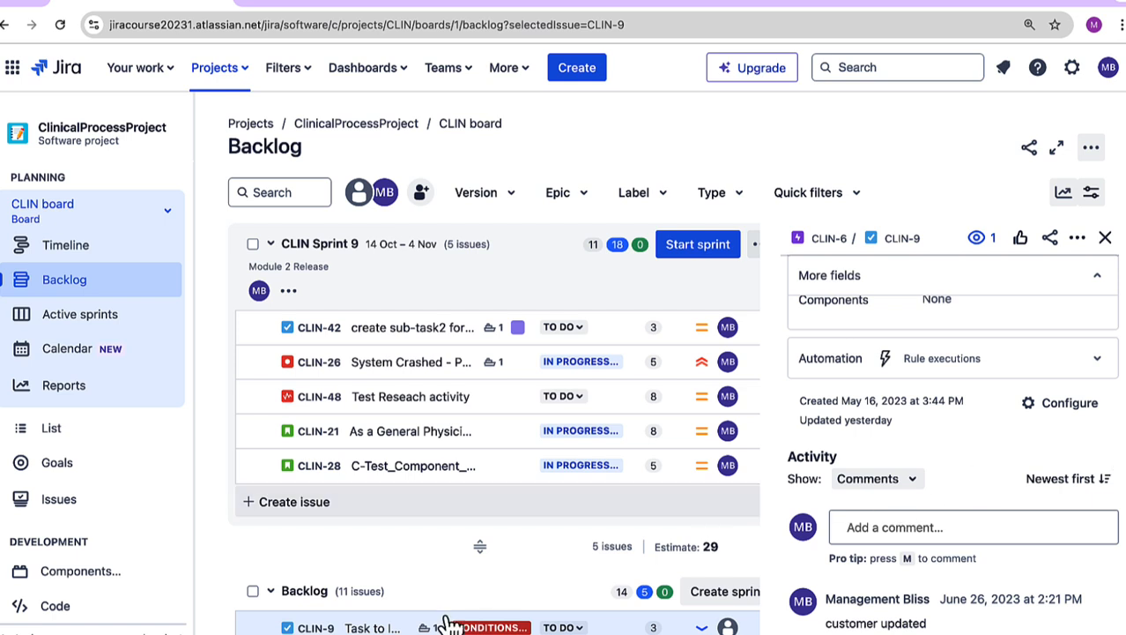
Step: View issue CLIN-9 as a full page in a new browser tab, then return to the backlog and close its details
right_click(319, 630)
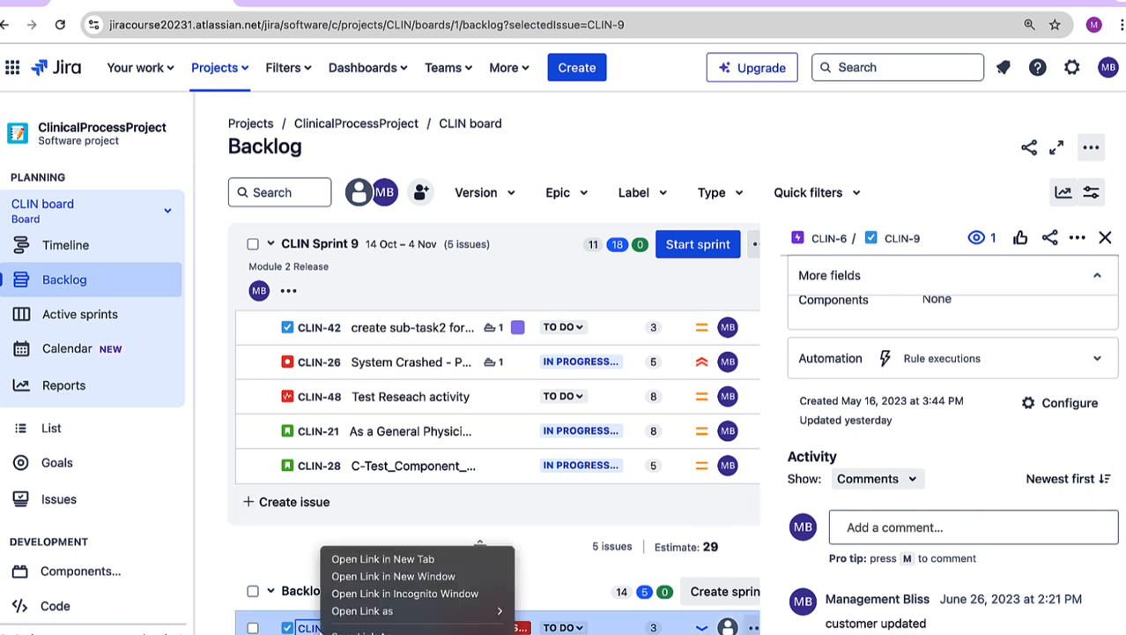
click(350, 559)
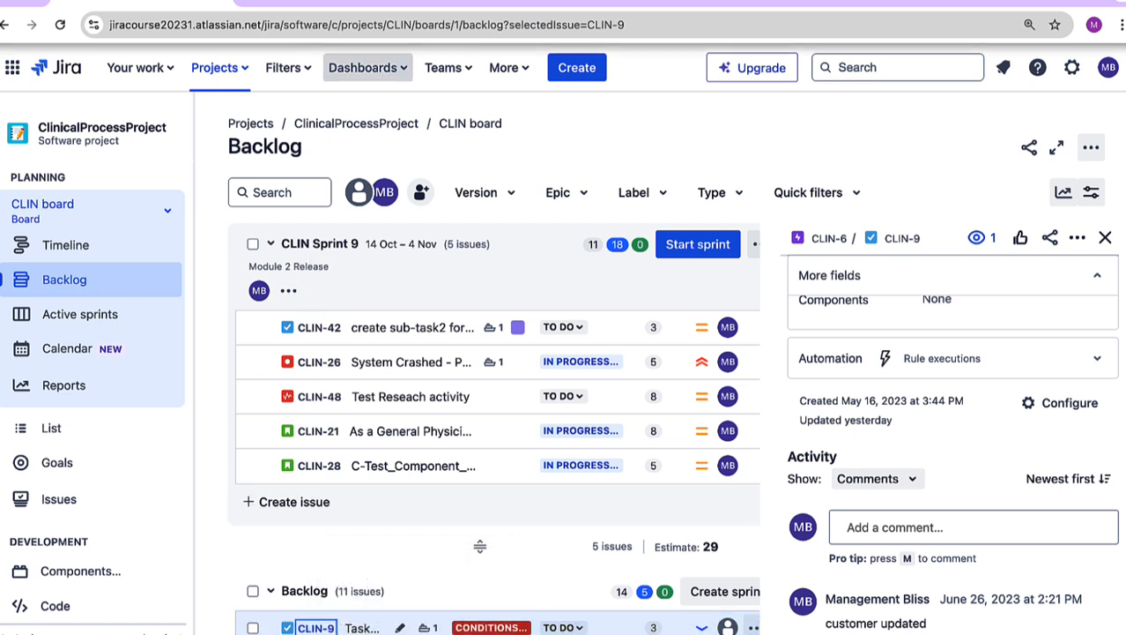
click(304, 7)
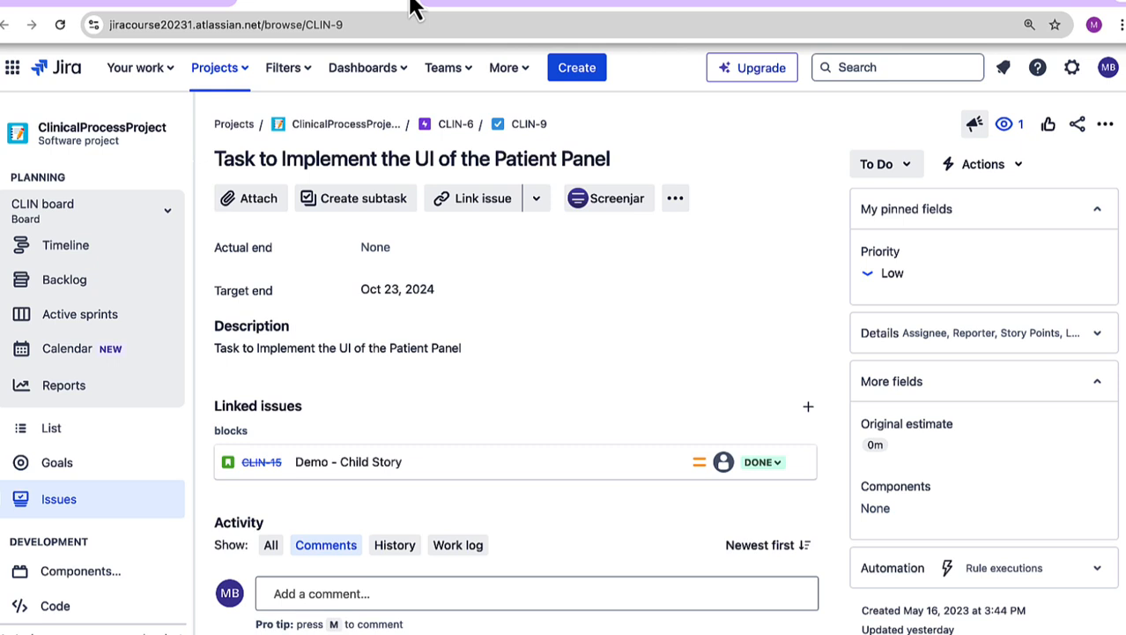
scroll(817, 231, down, 1)
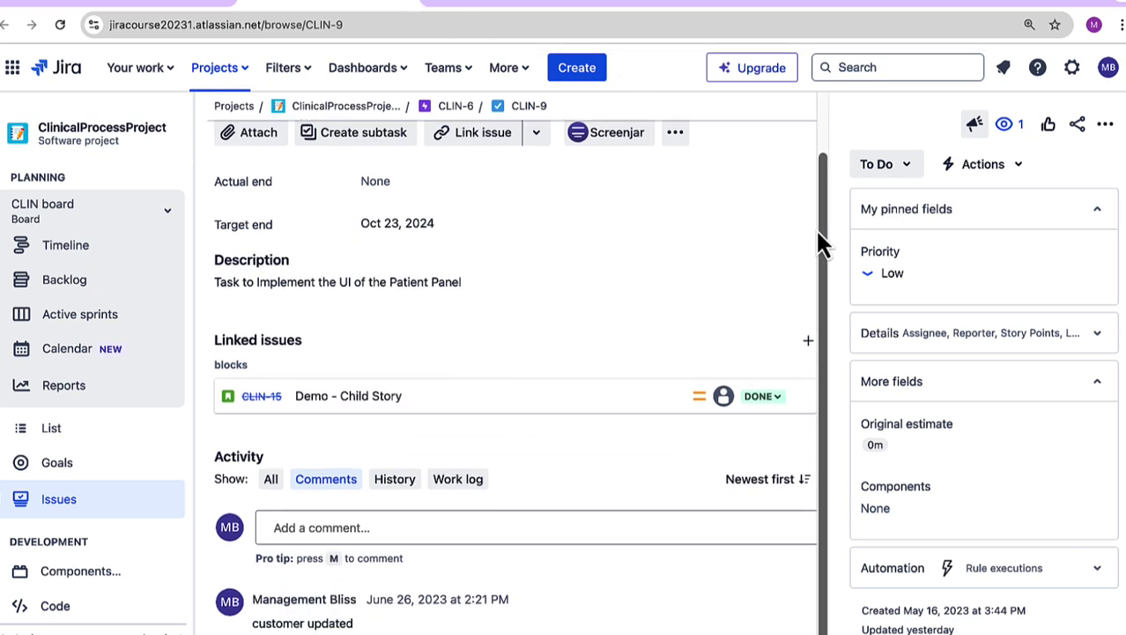
scroll(1006, 281, up, 1)
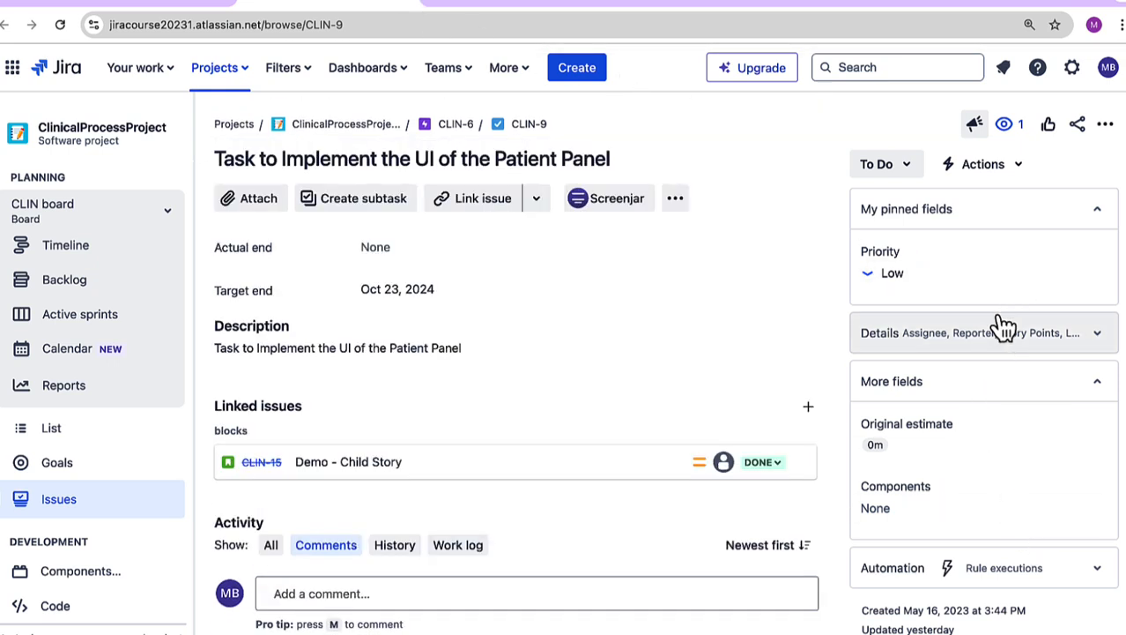
click(176, 3)
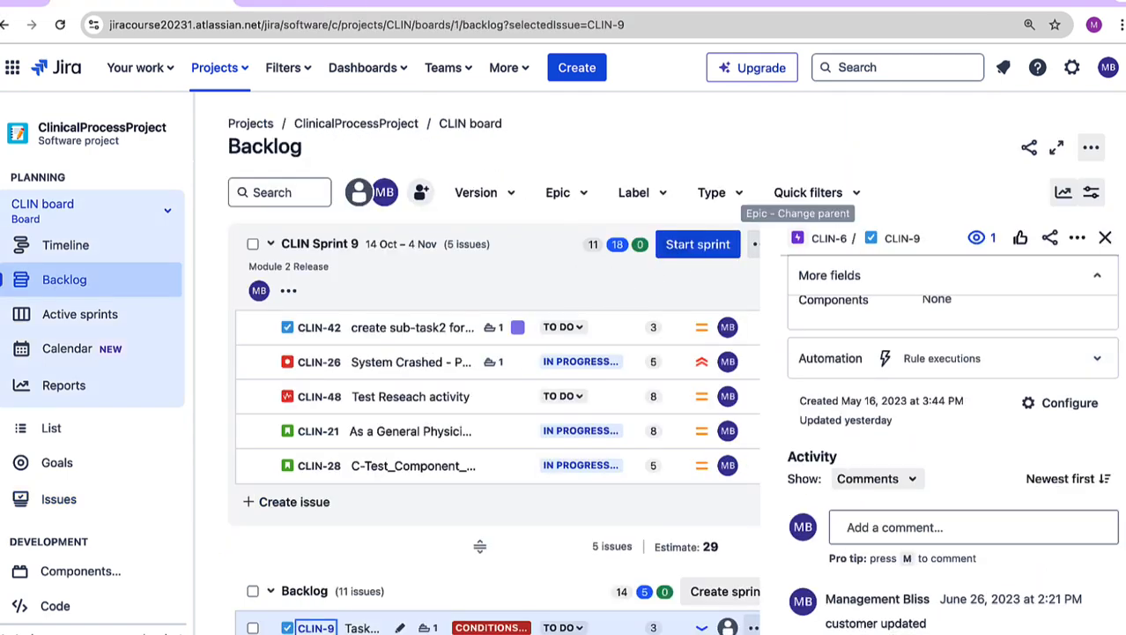
click(1105, 238)
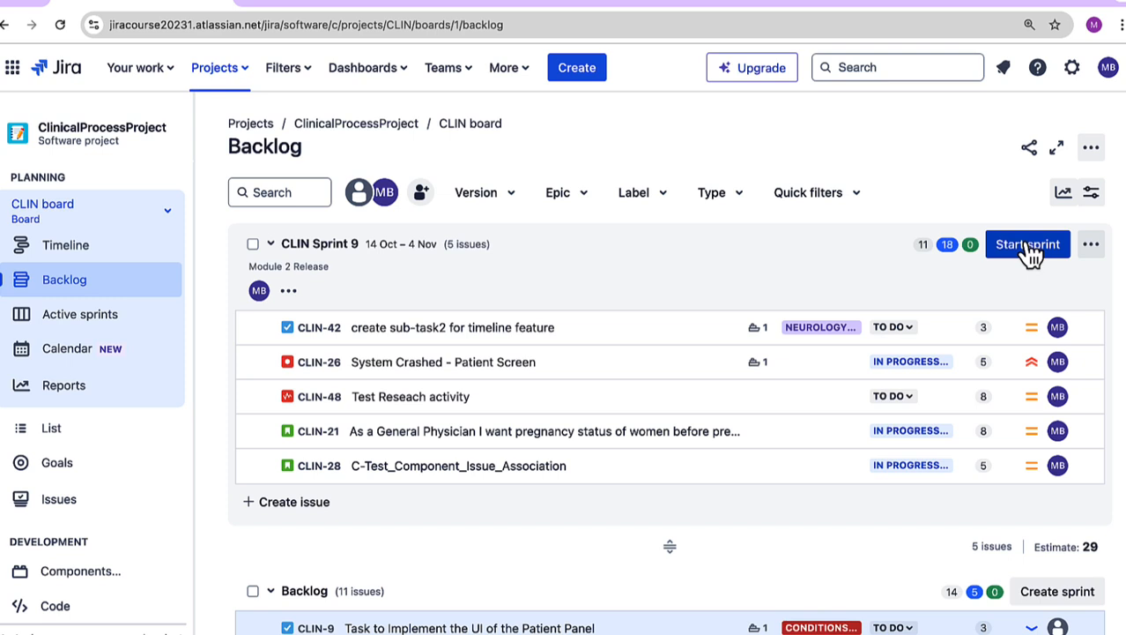
Step: Check the sprint's edit and delete options, then start CLIN Sprint 9 with a 3-week duration and the goal Module 2 Release
click(1091, 248)
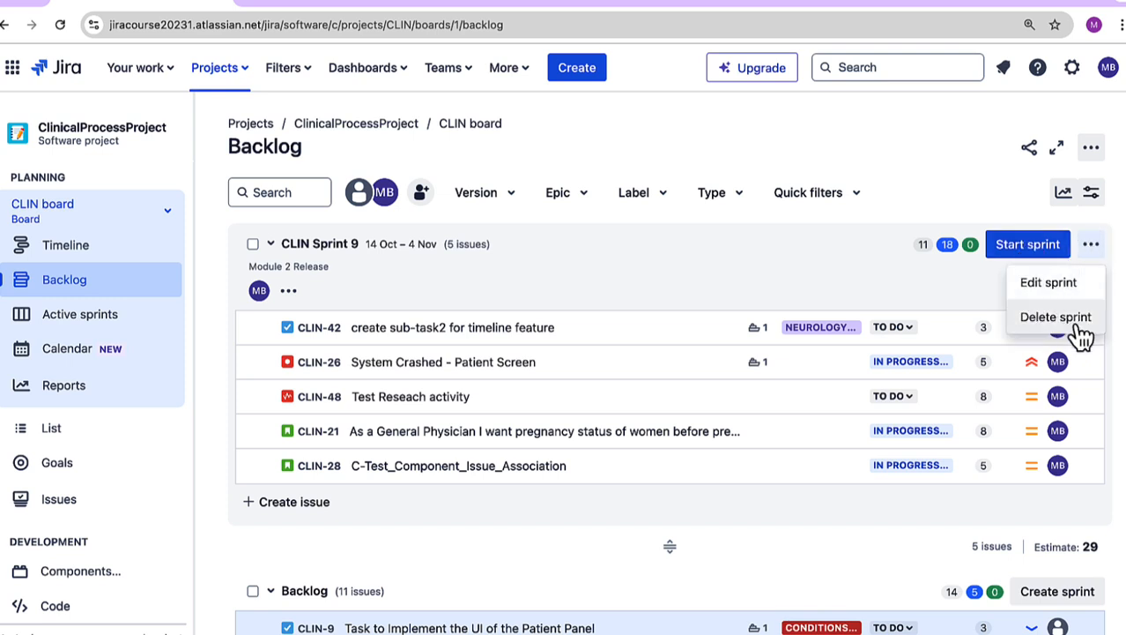
click(892, 283)
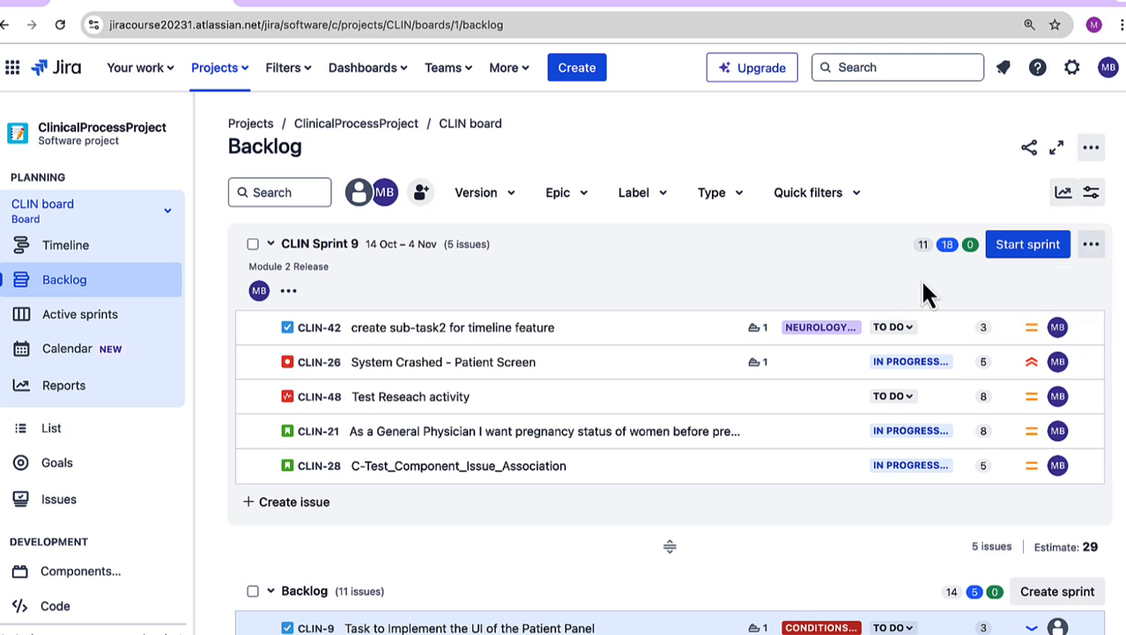
click(1015, 251)
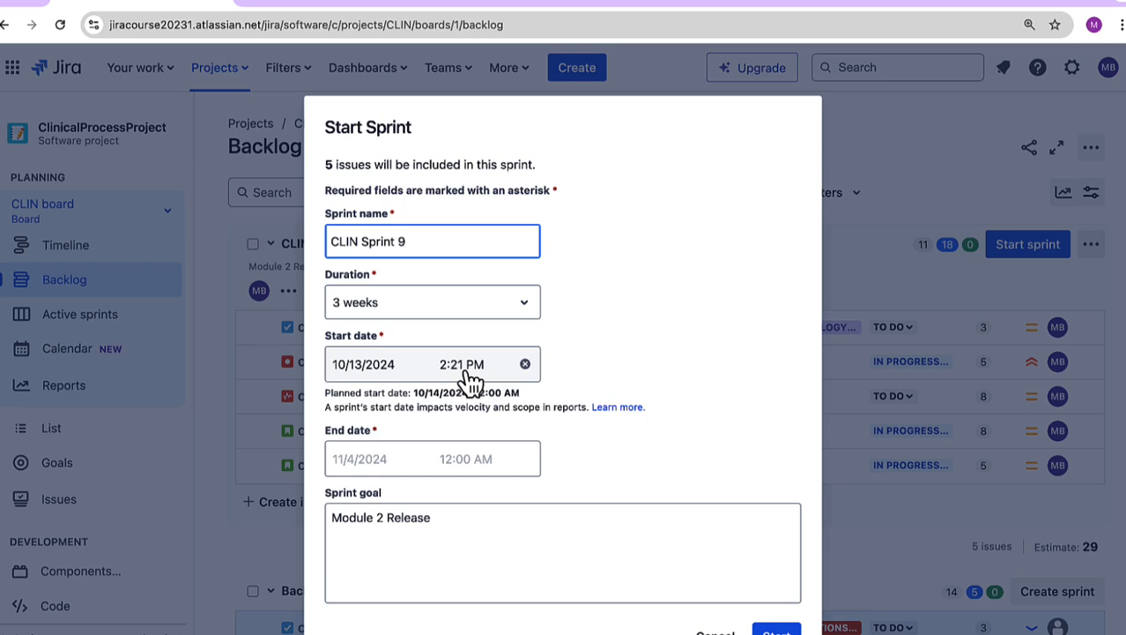
click(437, 552)
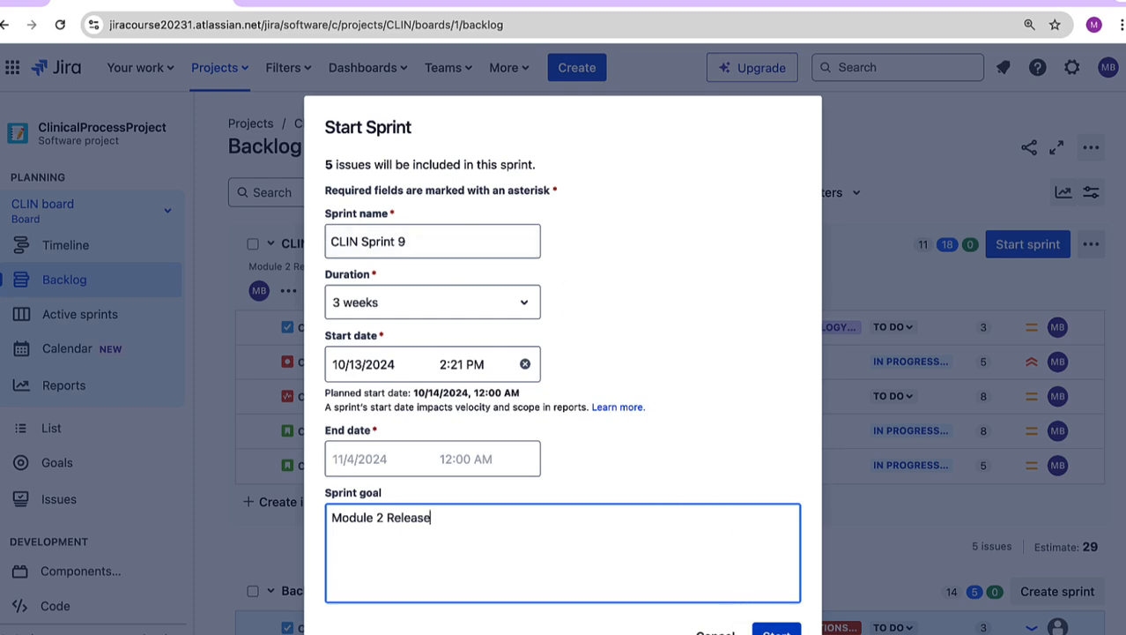
click(777, 631)
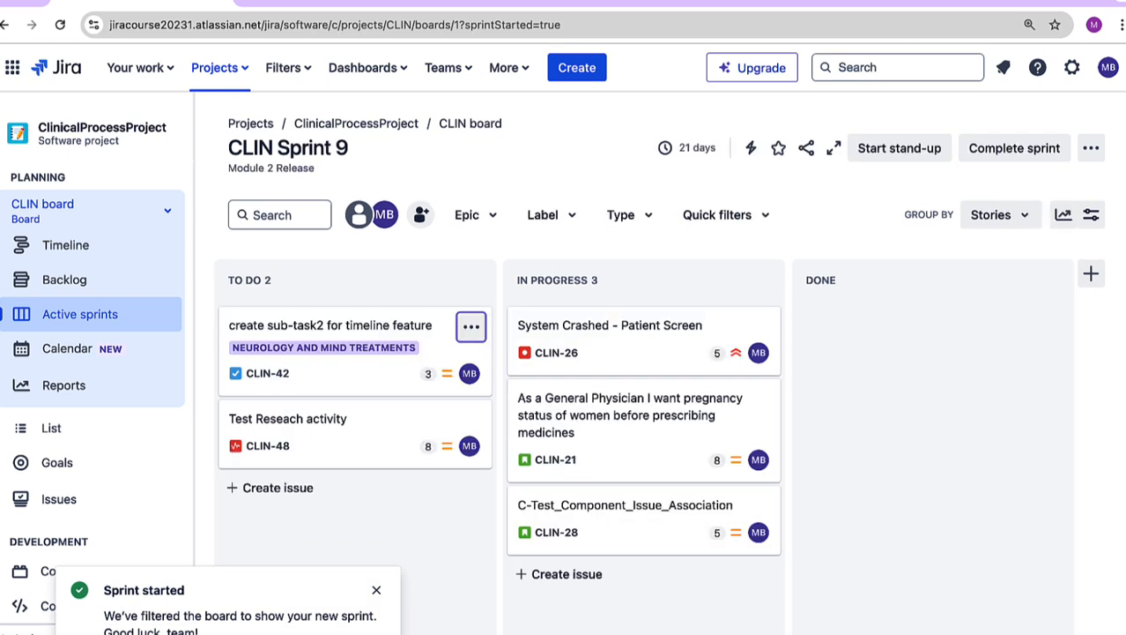
click(376, 590)
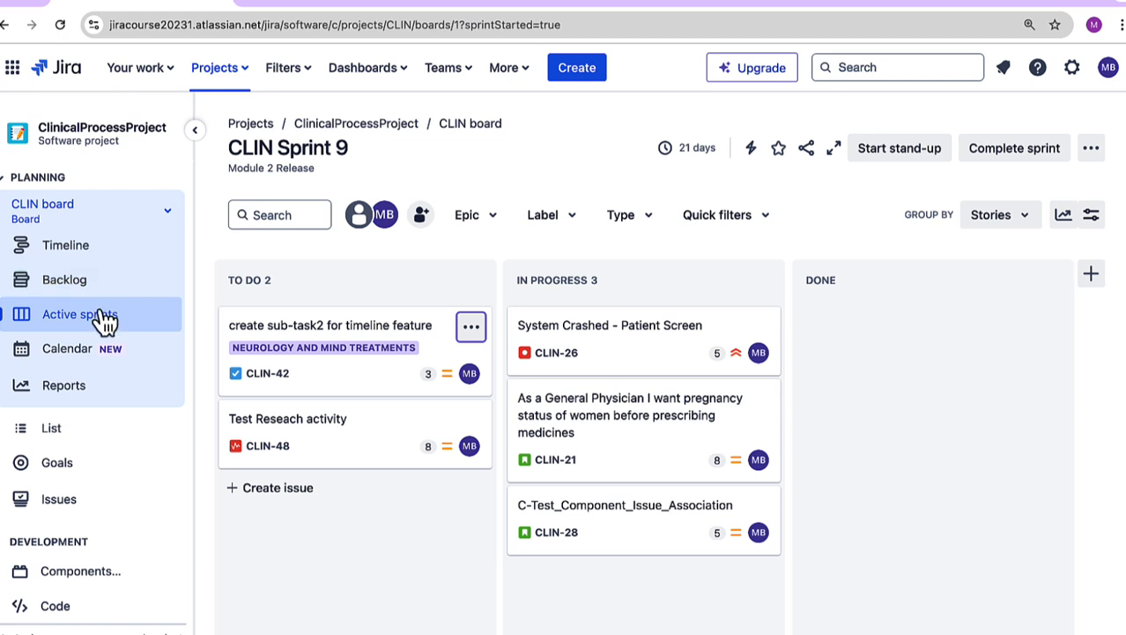
Step: View the project timeline, return to the active sprint board, and look over its columns and grouping options
click(78, 262)
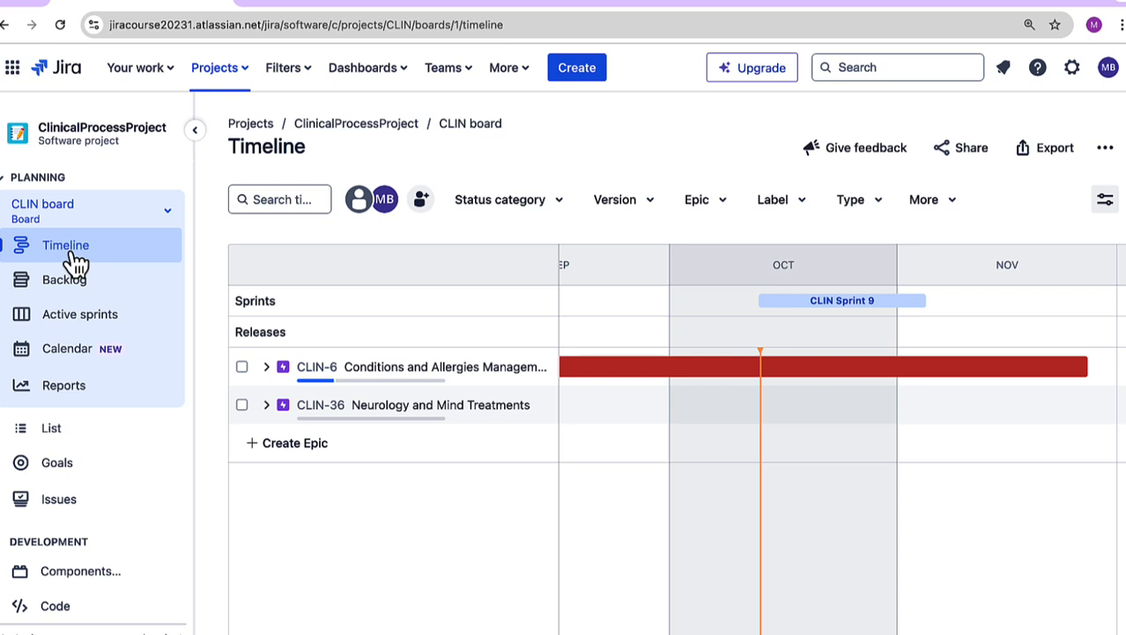
click(78, 327)
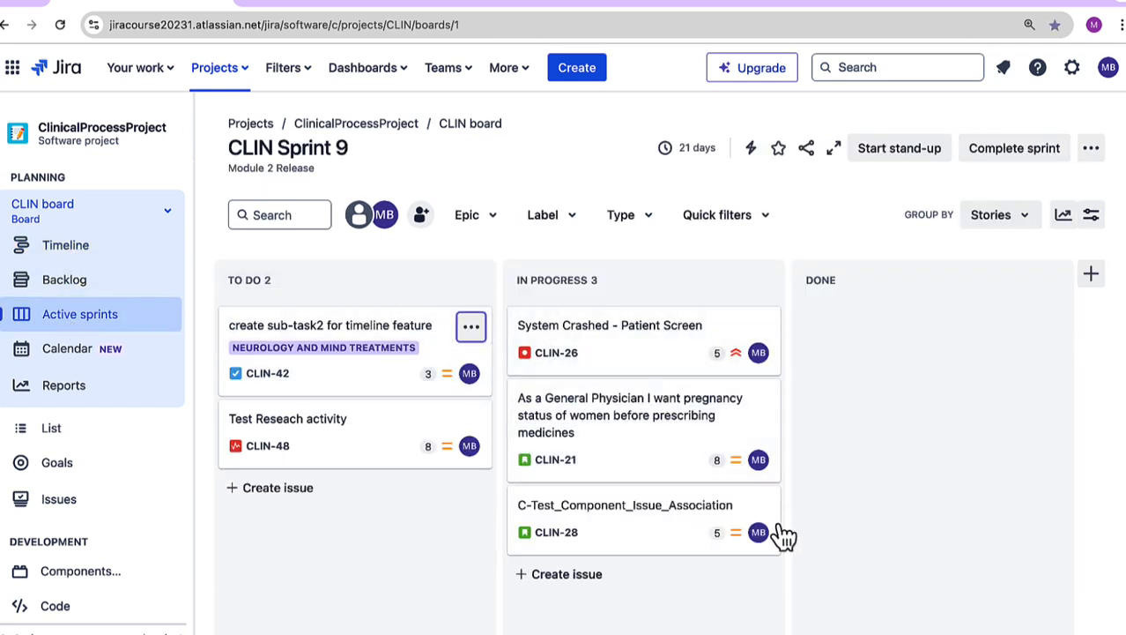
drag(354, 359, 198, 319)
drag(596, 353, 542, 322)
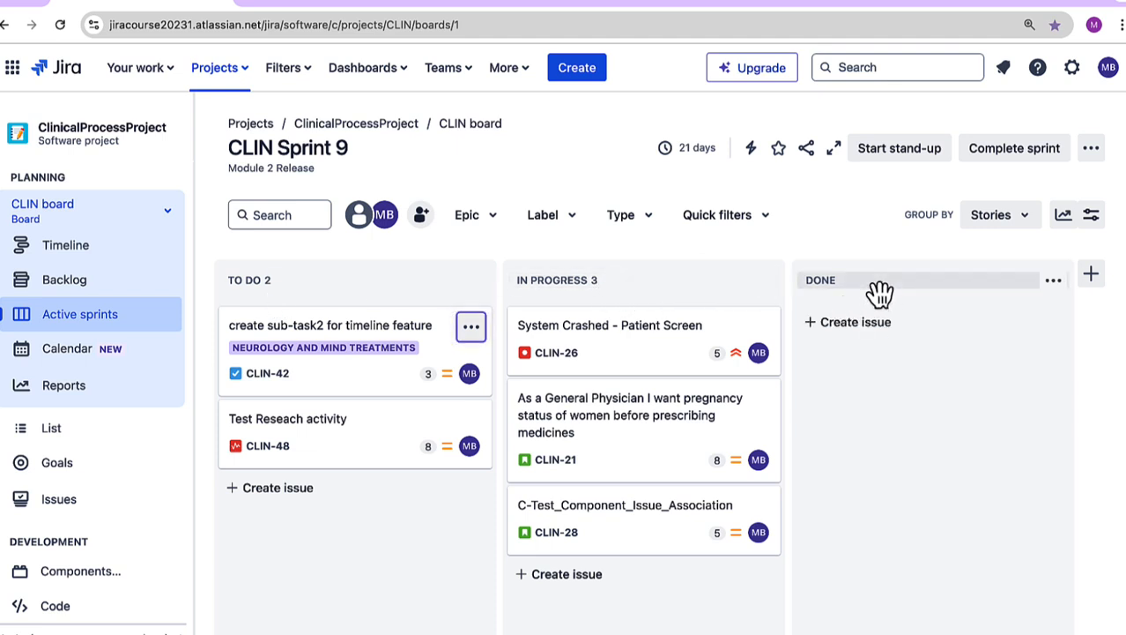
click(1007, 233)
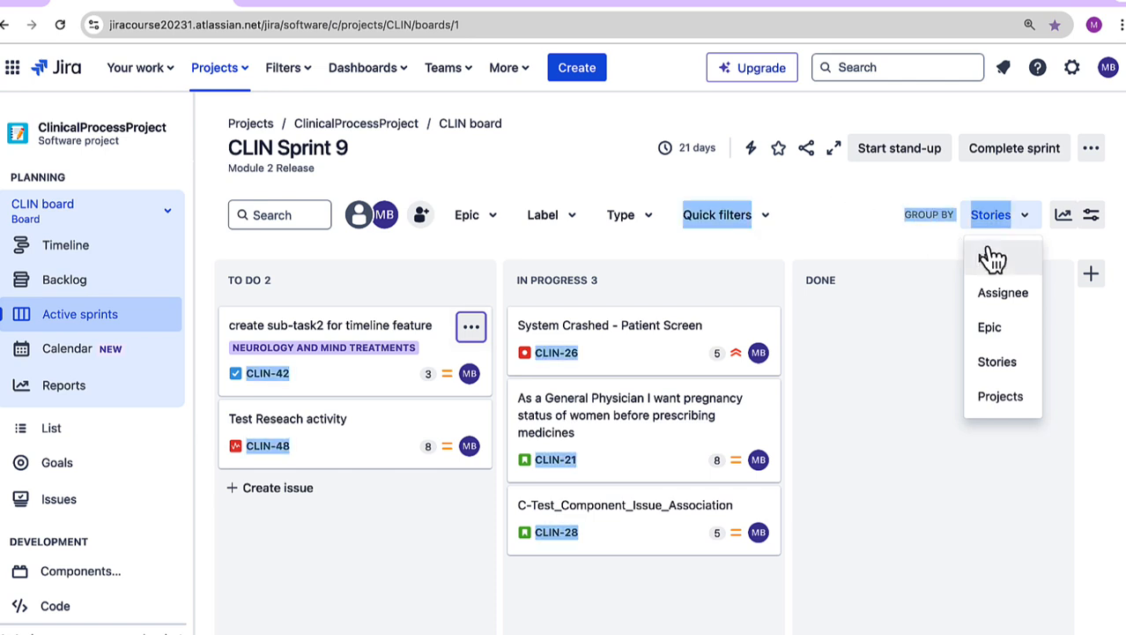
click(872, 216)
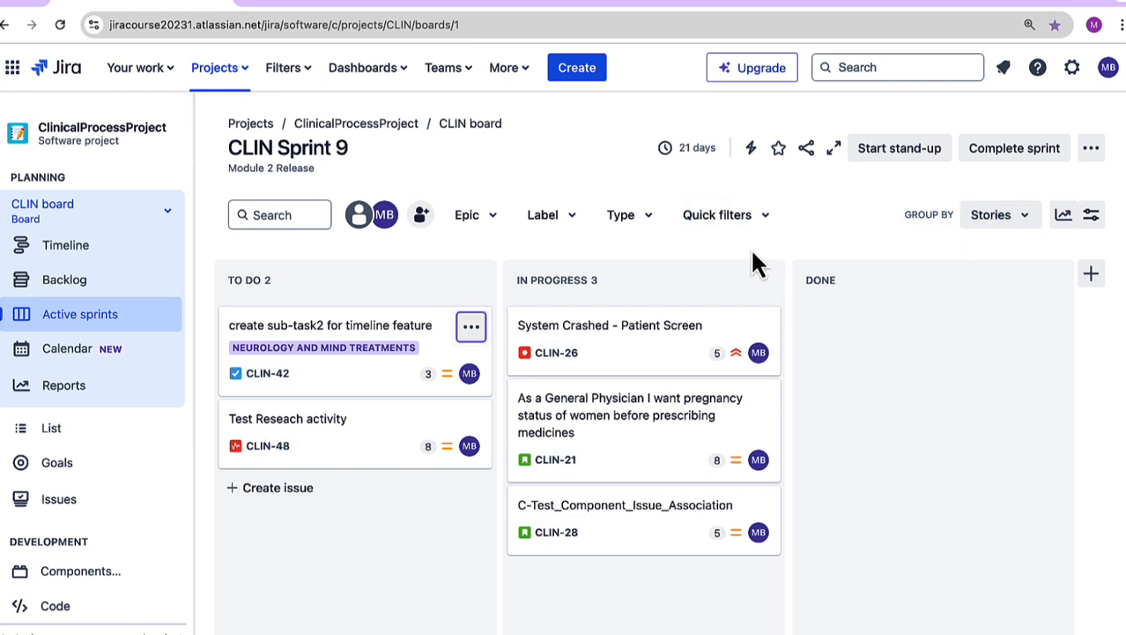
Step: Set the assignee of issue CLIN-28 to Unassigned and group the sprint board by Assignee
click(760, 536)
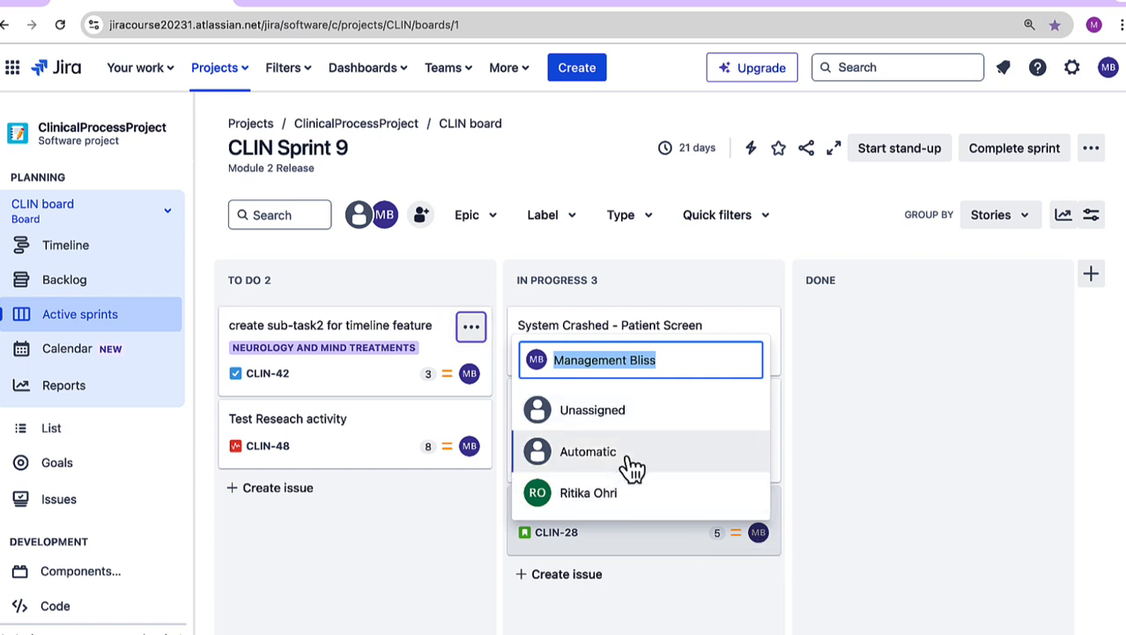
click(627, 455)
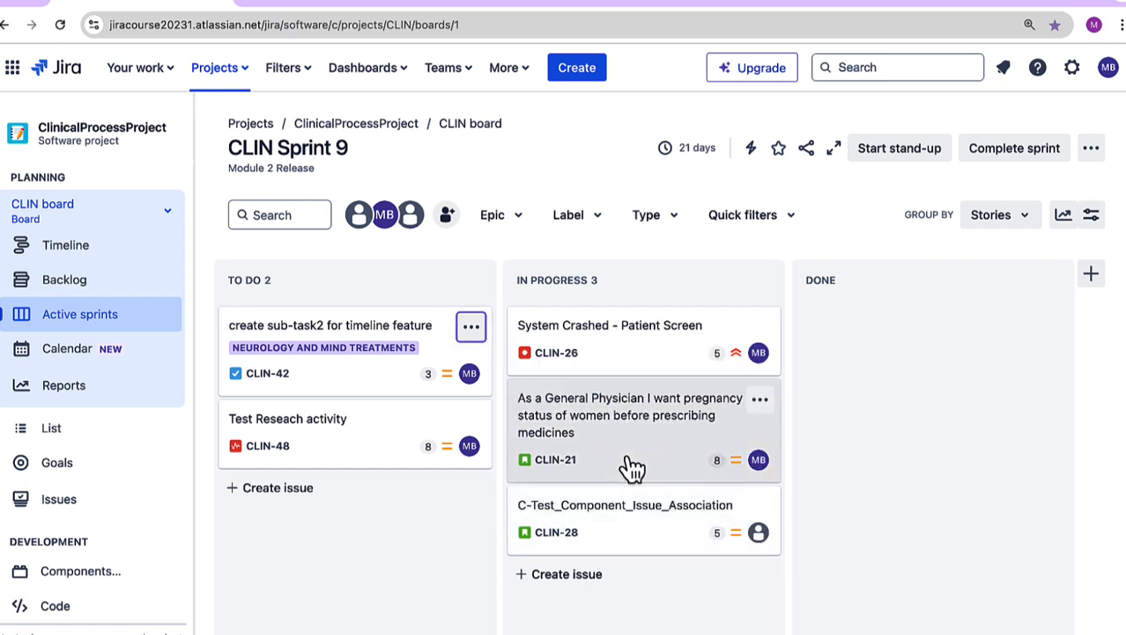
click(758, 534)
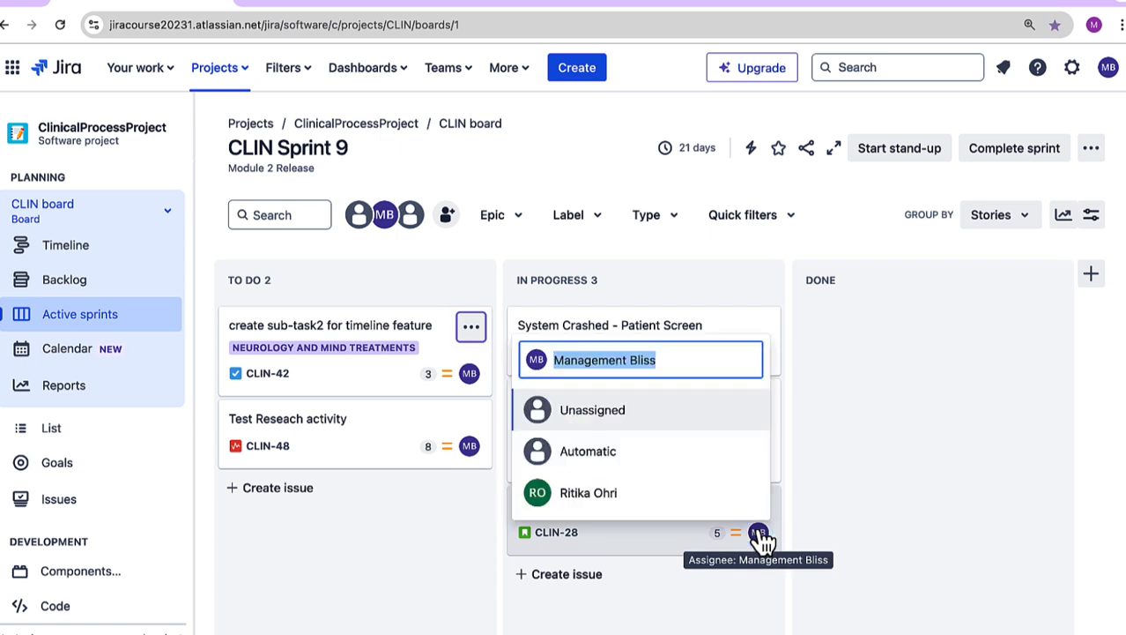
click(663, 429)
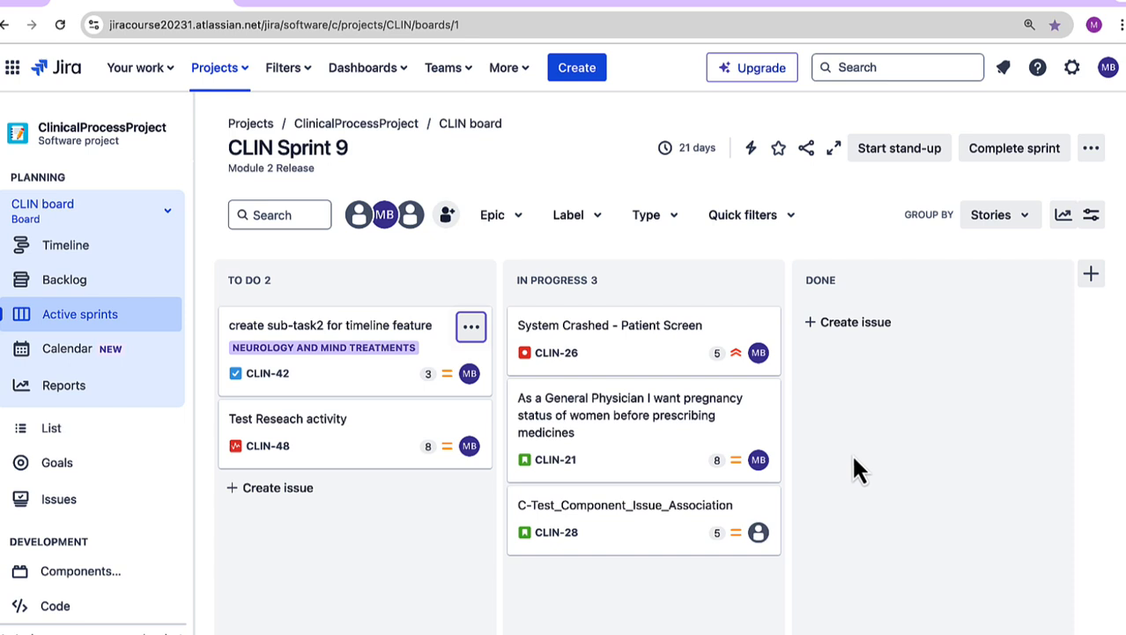
click(994, 221)
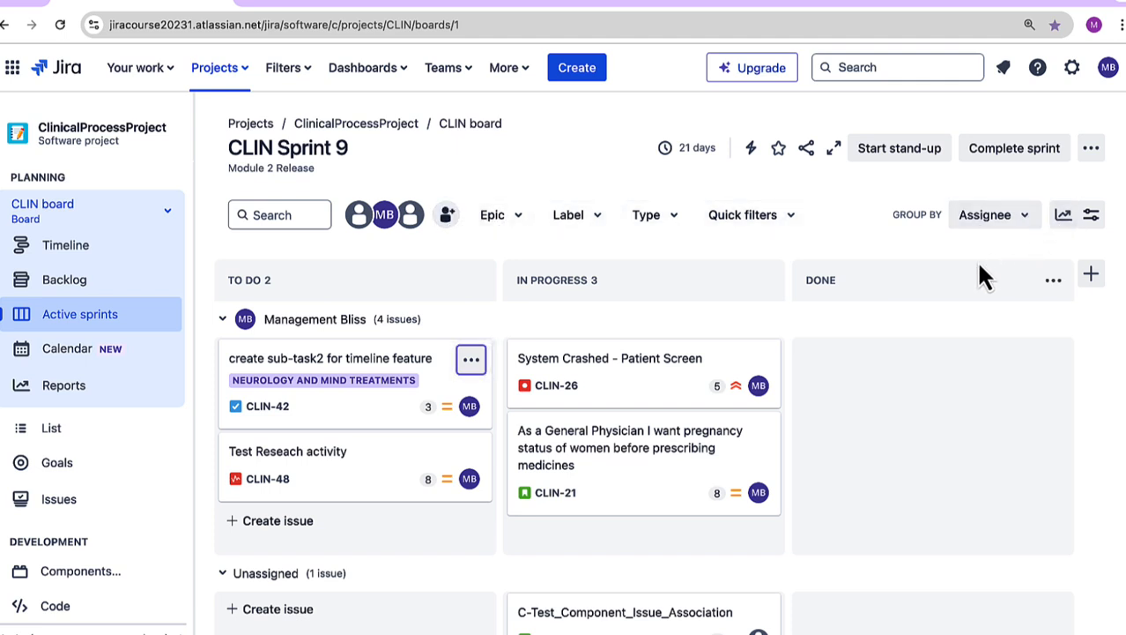
Step: Temporarily filter the sprint board by the Neurology and Mind Treatments epic, and review the label and quick filter options
click(495, 222)
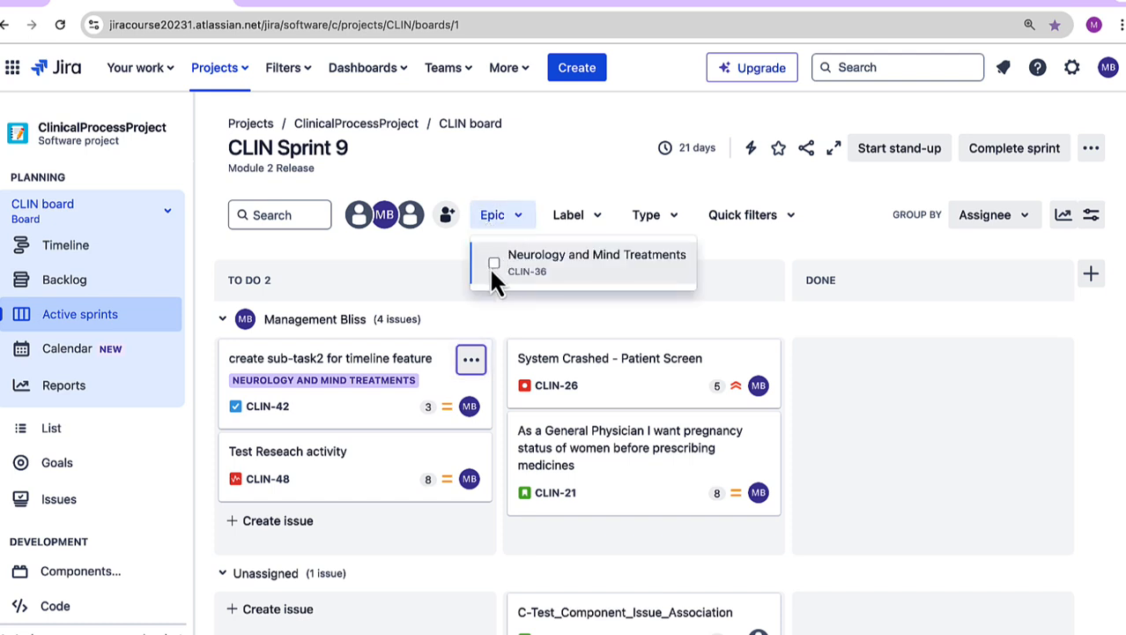
click(493, 264)
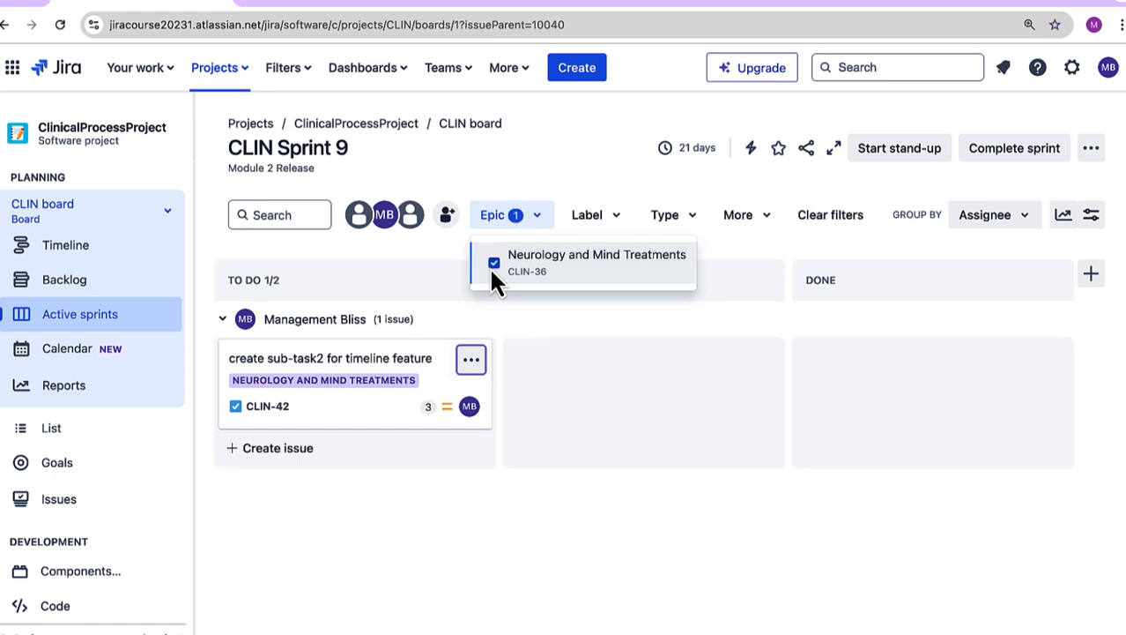
click(782, 253)
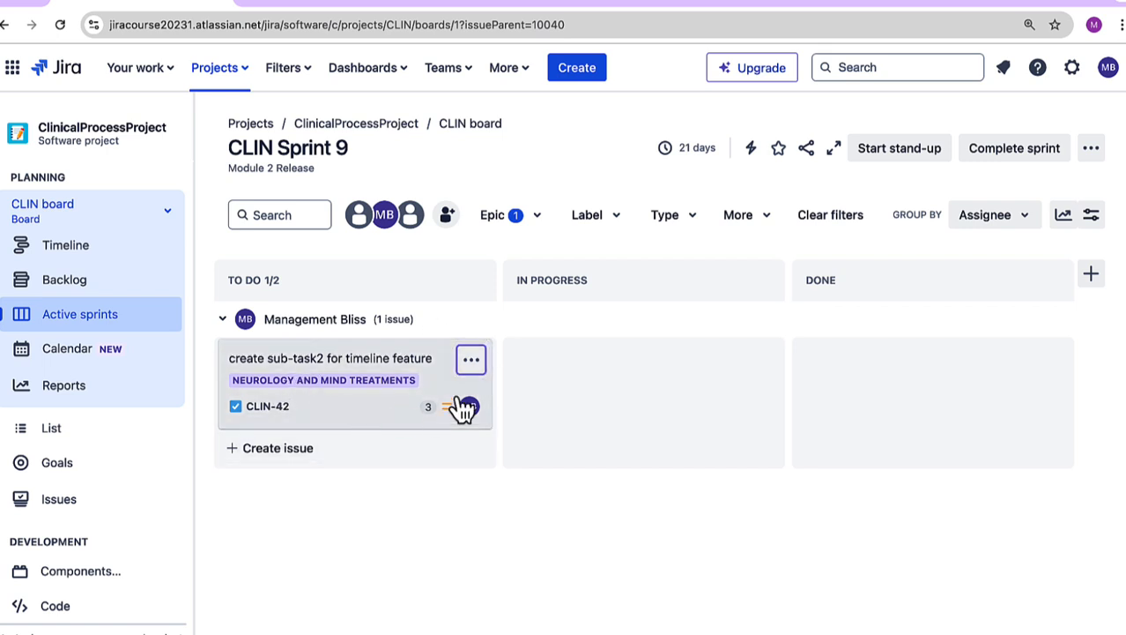
click(534, 217)
click(495, 262)
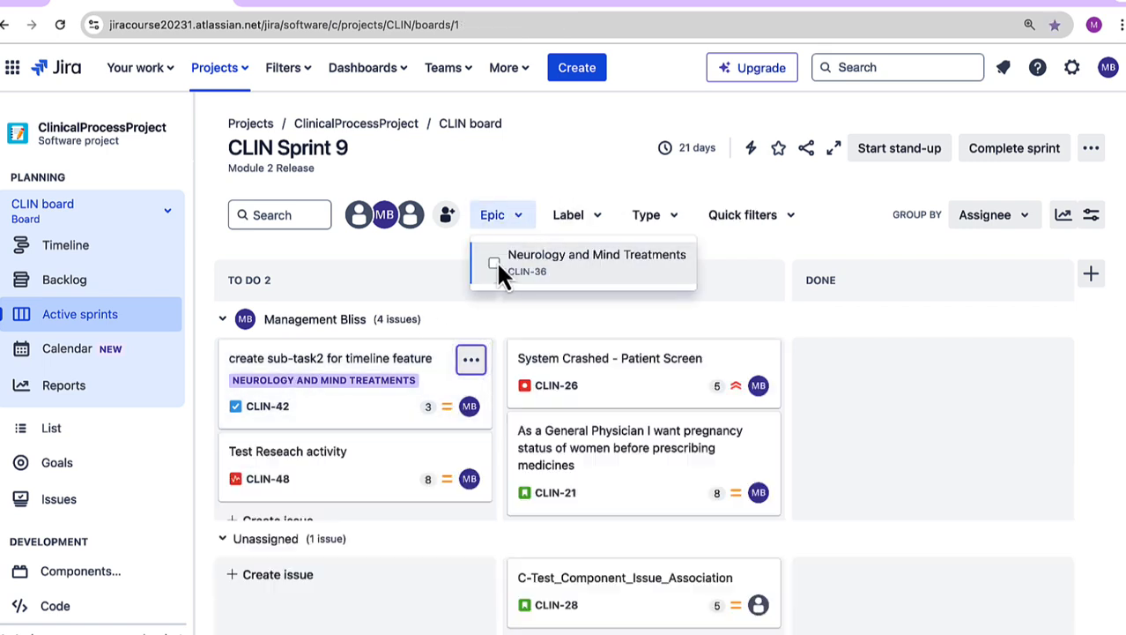
click(851, 228)
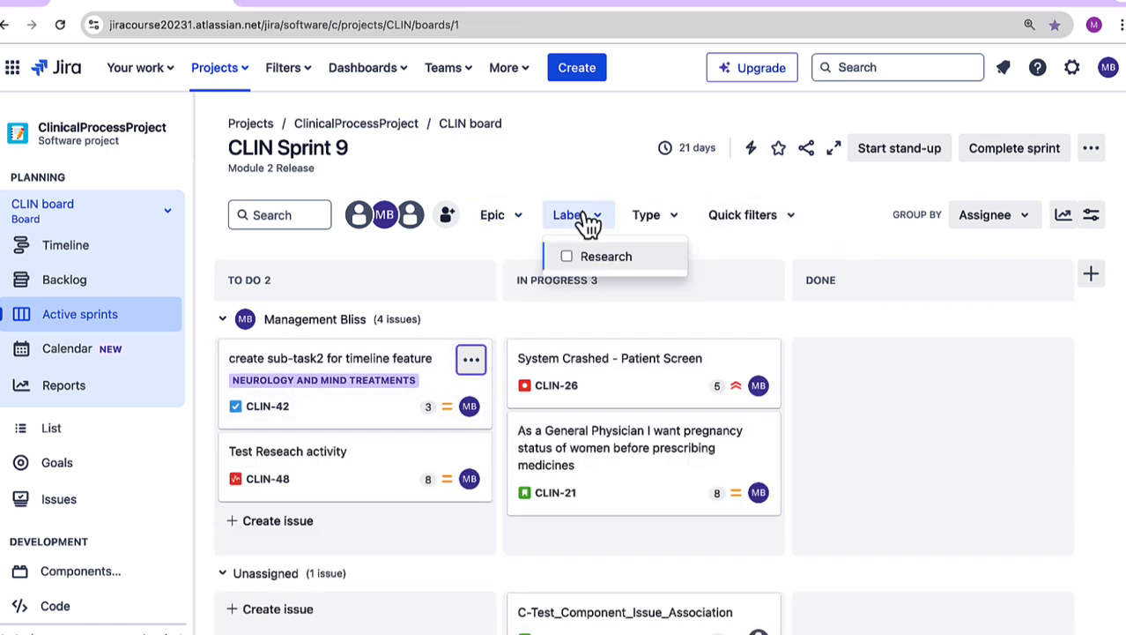
click(758, 225)
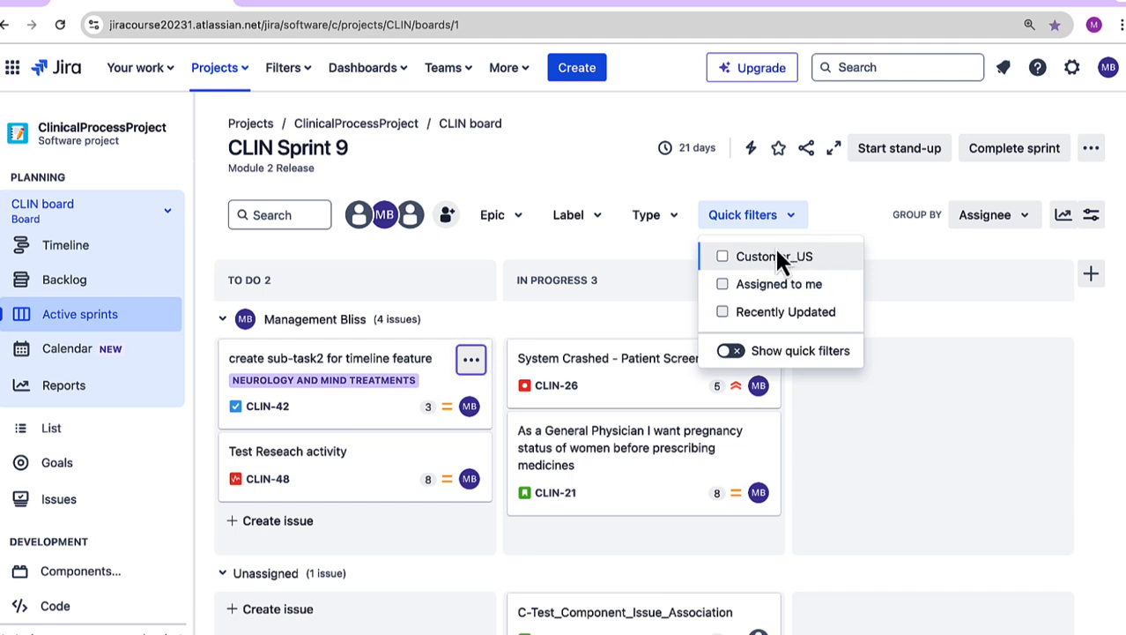
click(846, 217)
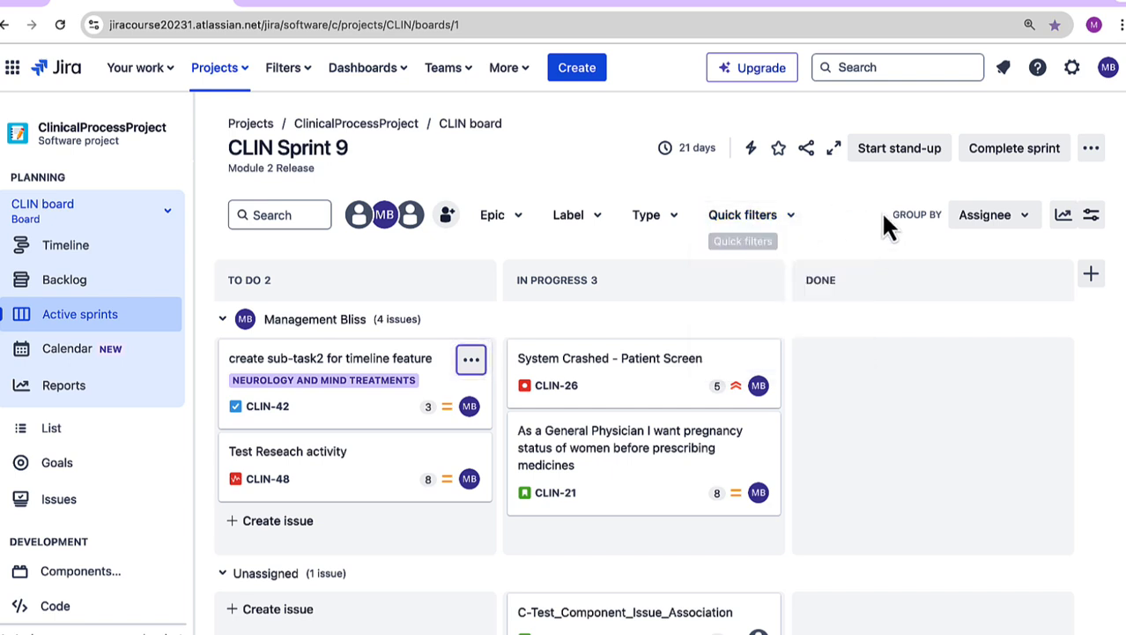
Step: Configure the CLIN board to color its cards by Priorities, and return to the board
click(1092, 152)
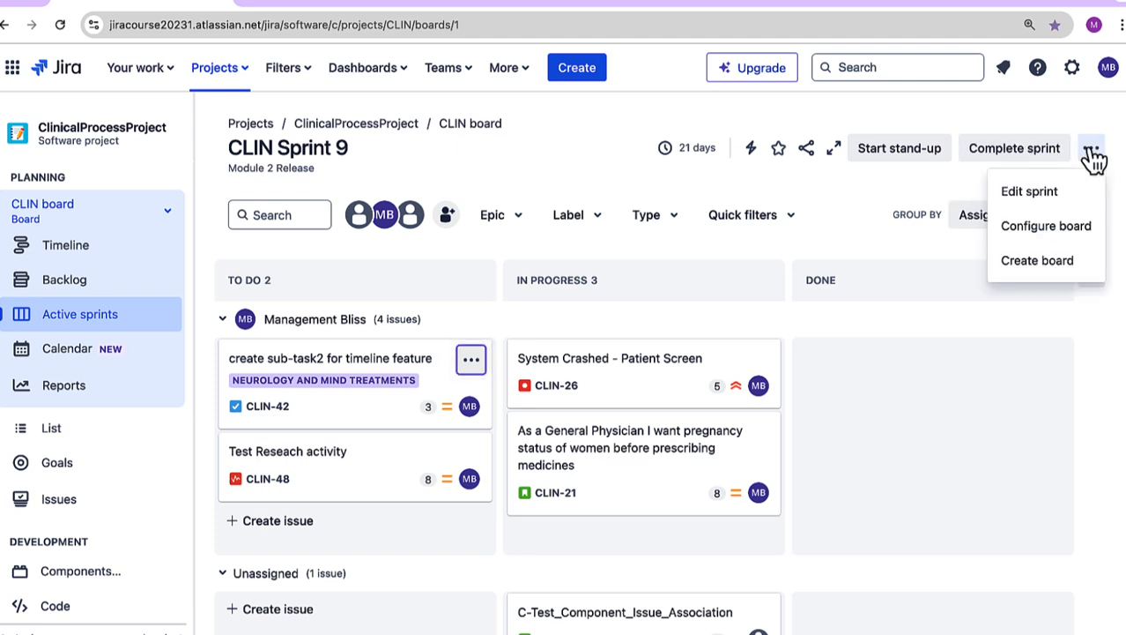
click(1045, 230)
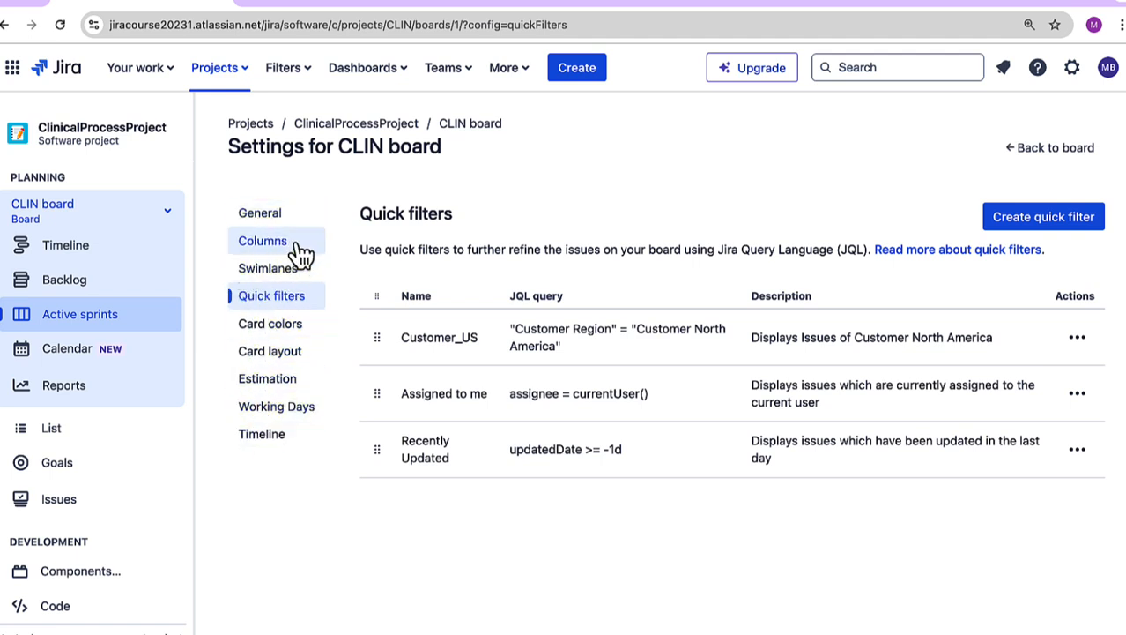
click(288, 328)
click(387, 324)
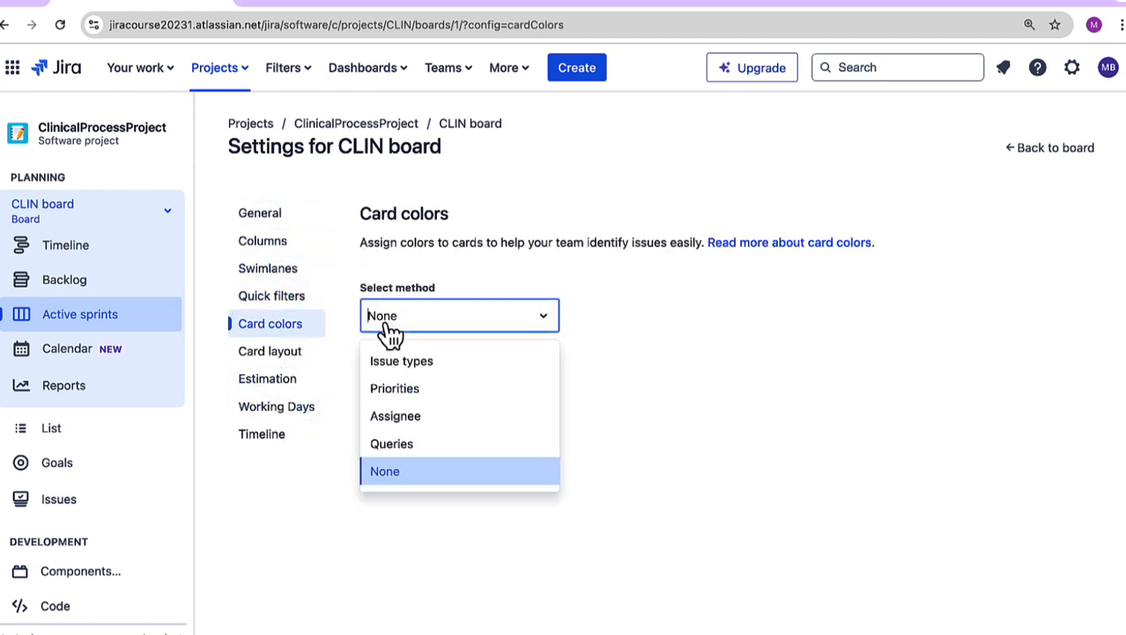
click(424, 397)
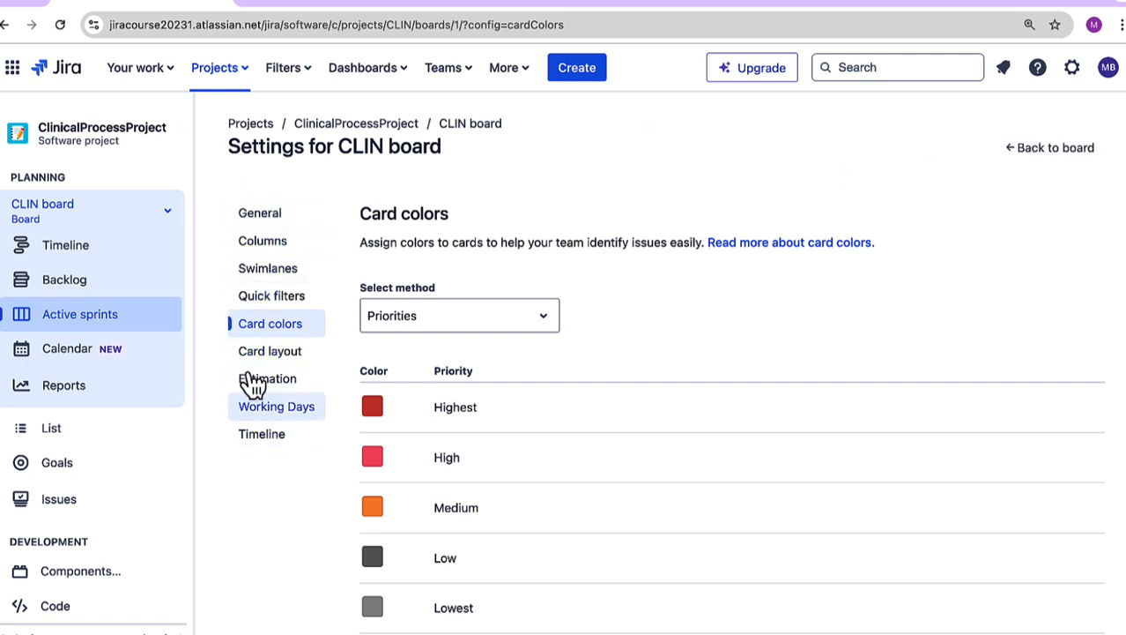
click(1048, 160)
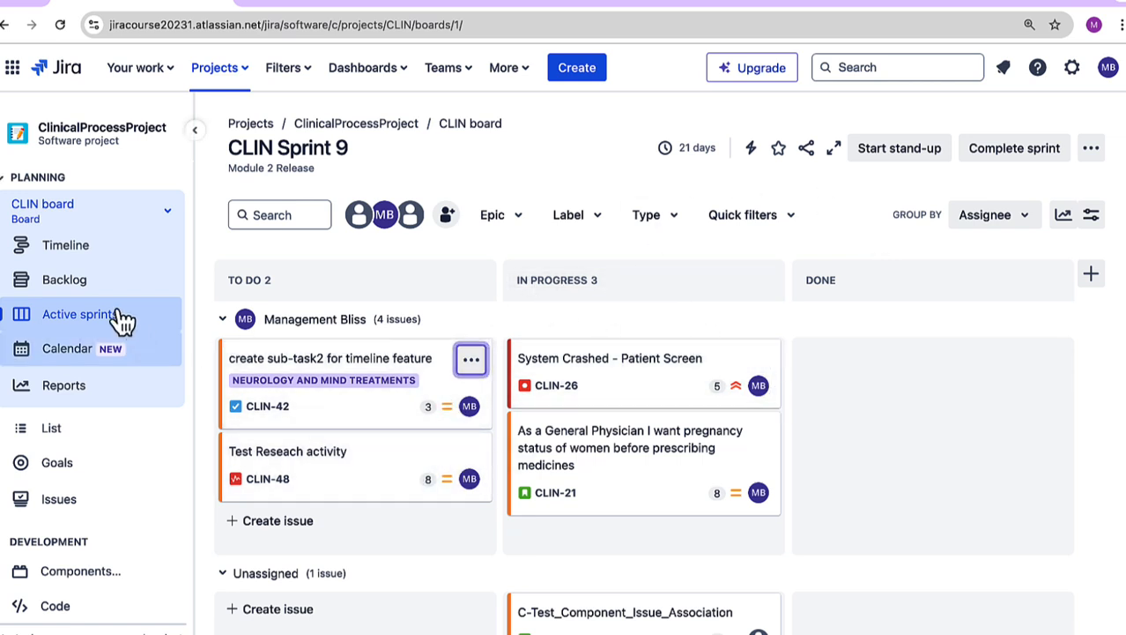
Step: Add issue CLIN-26 in the backlog's CLIN Sprint 9 to the epic CLIN-6 for conditions and allergies
click(87, 285)
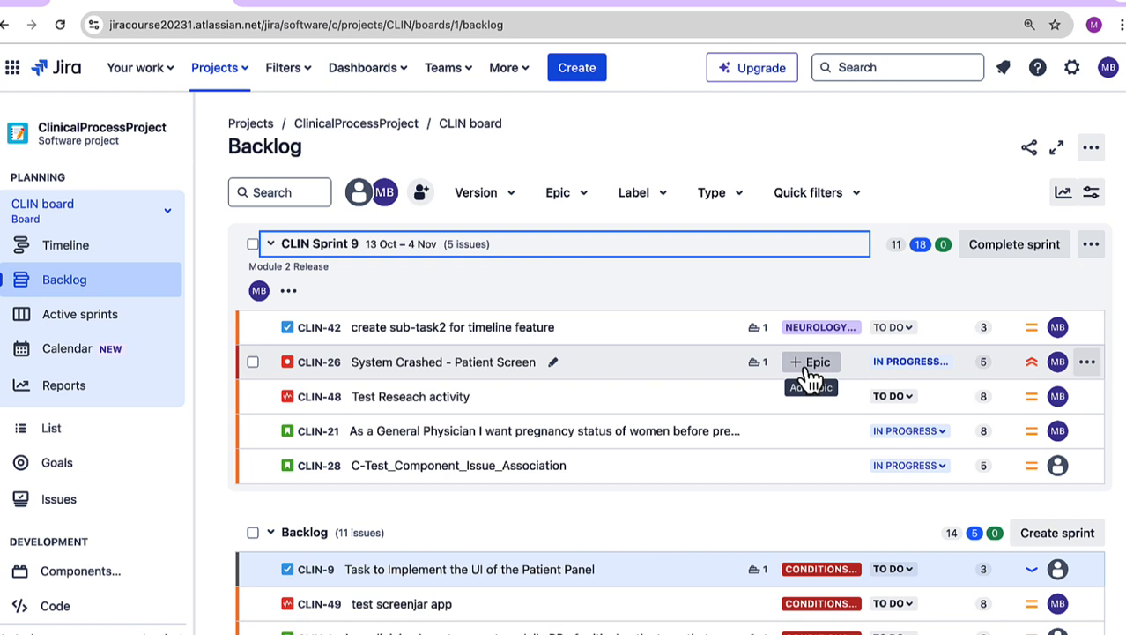
click(809, 362)
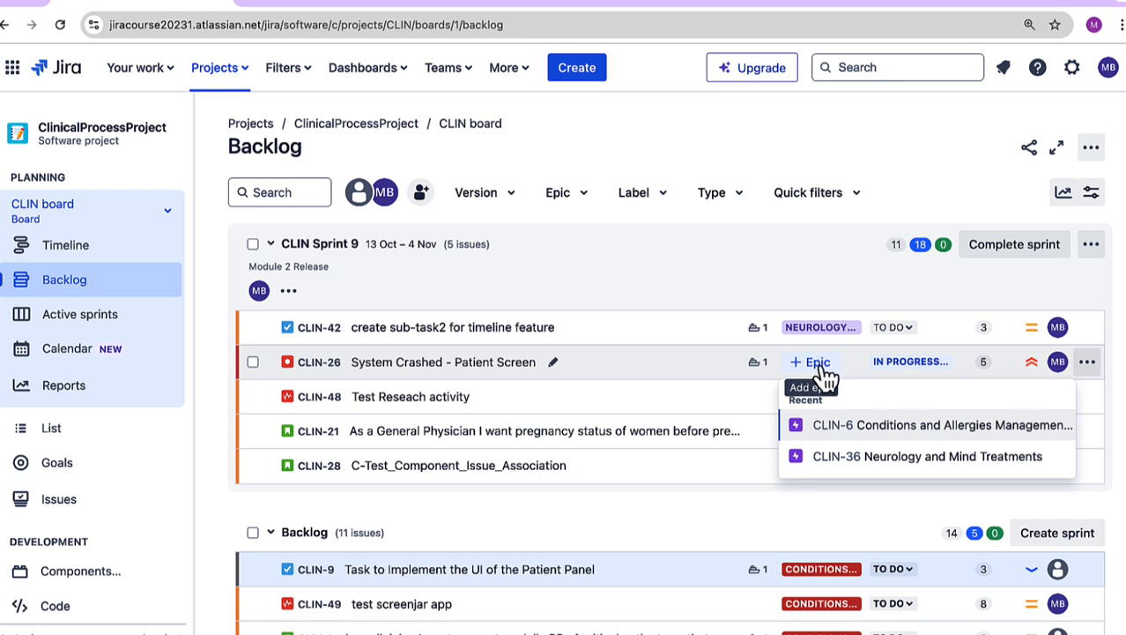
click(873, 426)
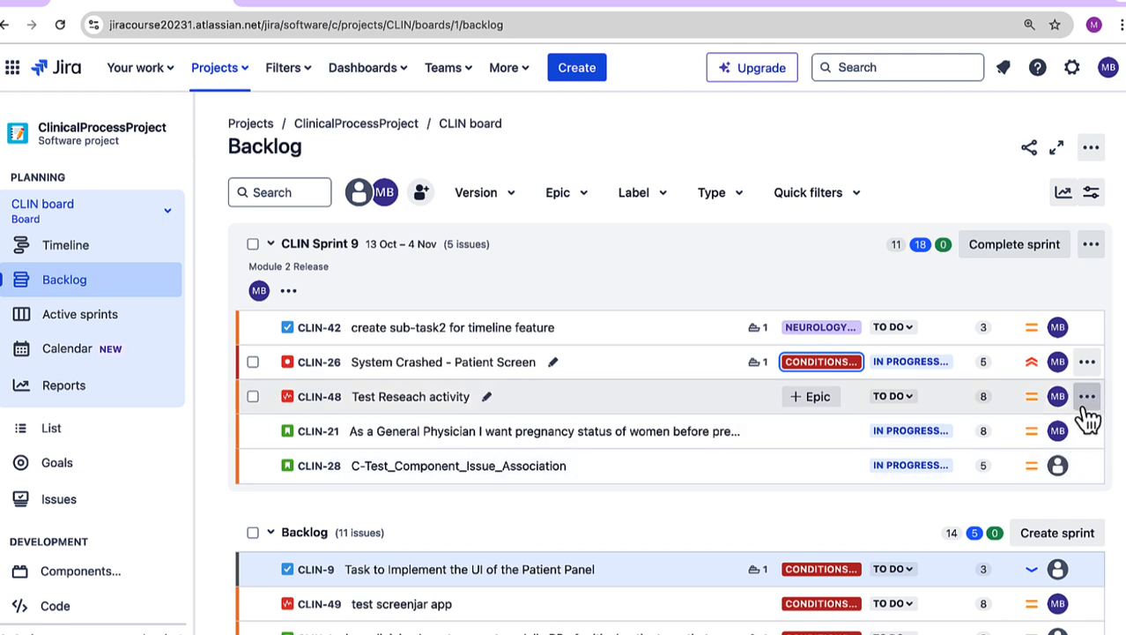
Step: Review the actions available for issue CLIN-26 in CLIN Sprint 9, including its move, parent and assignee options
click(1087, 363)
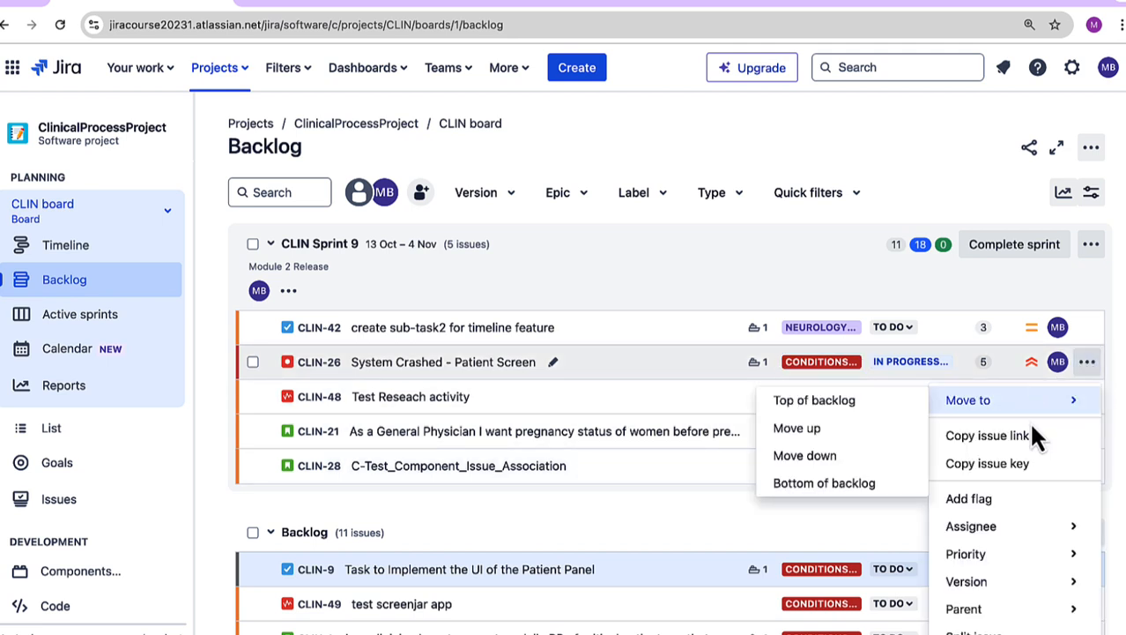
mouse_move(1028, 403)
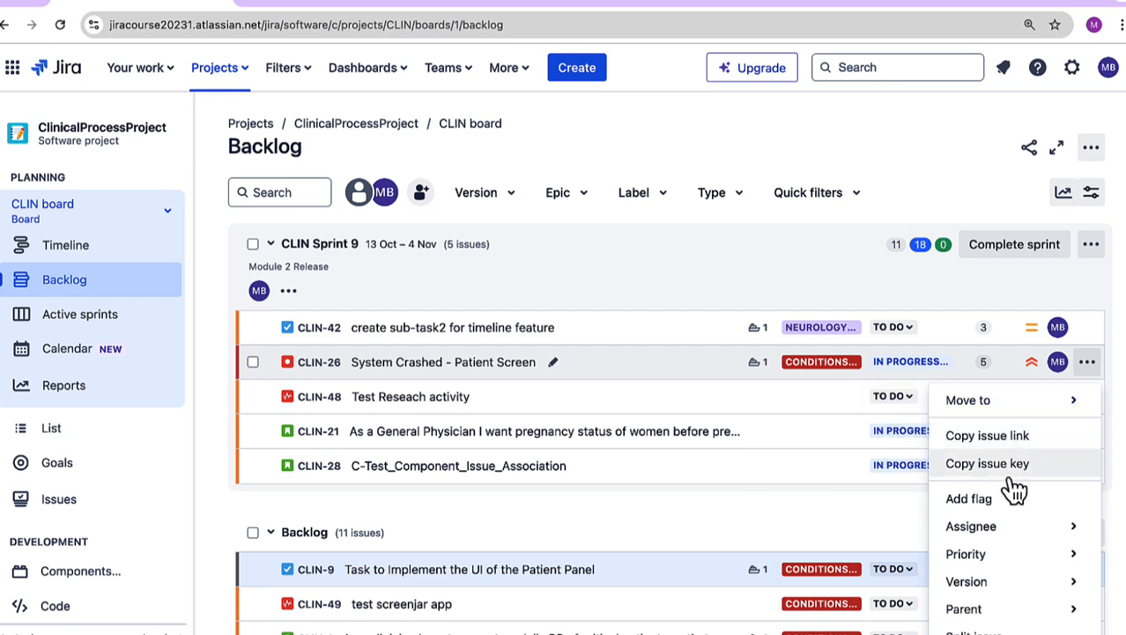
mouse_move(1011, 560)
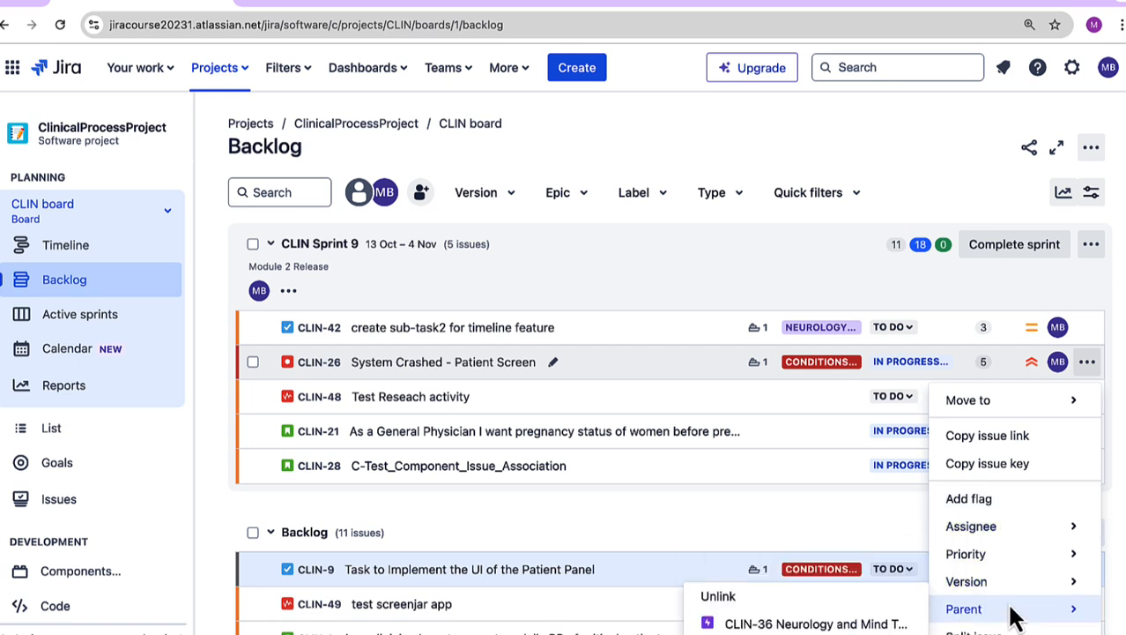
mouse_move(997, 536)
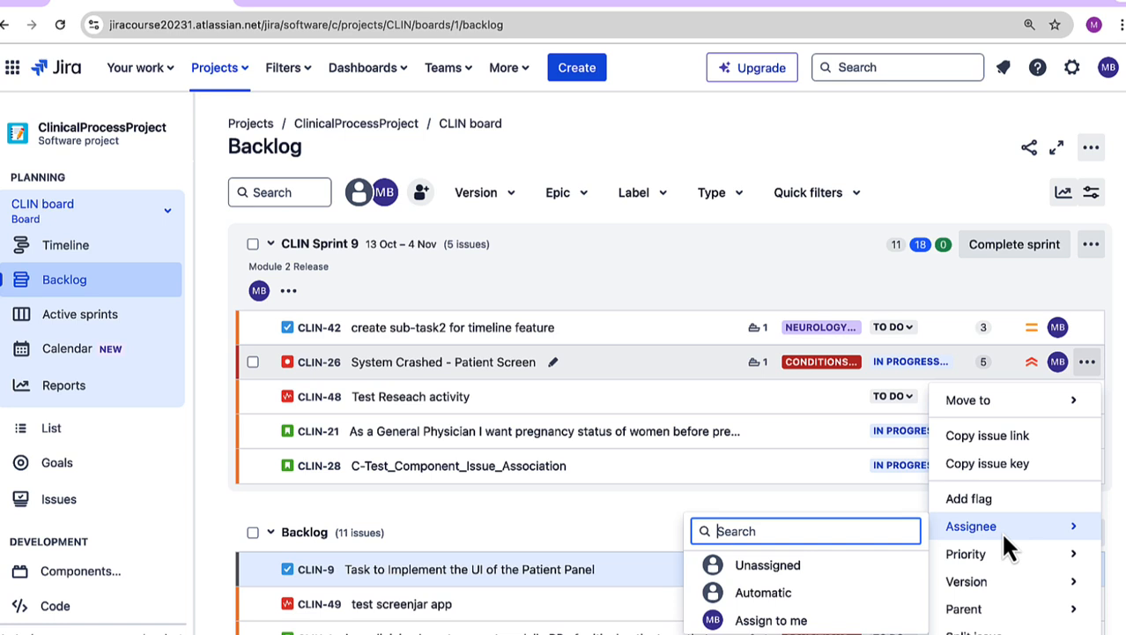
click(1091, 370)
Step: Search the backlog for "system" and clear the search
click(245, 193)
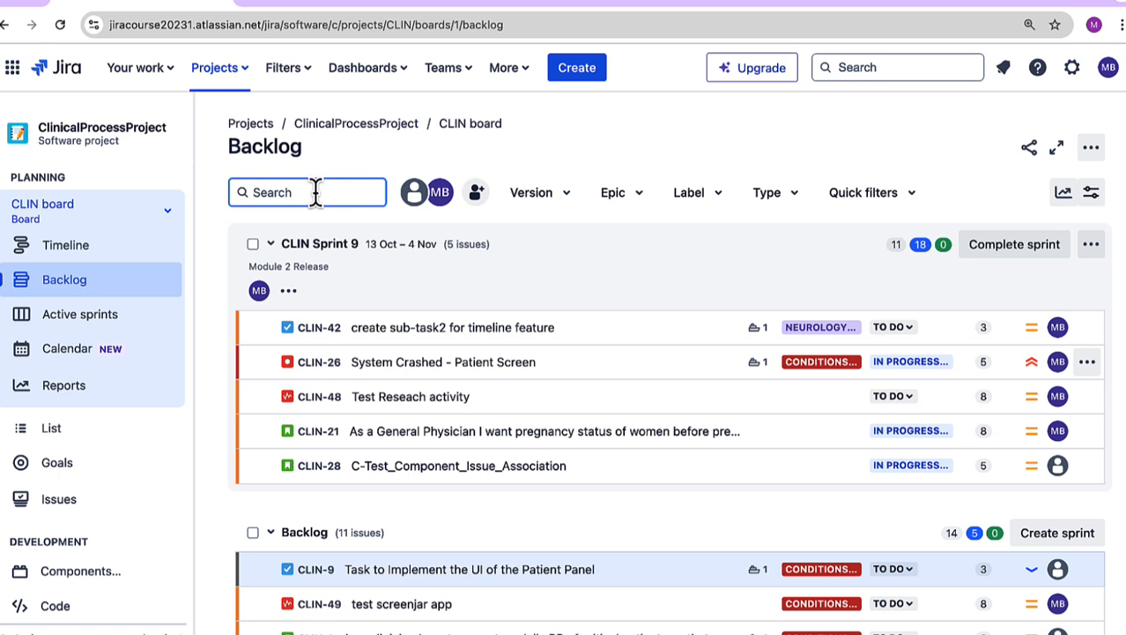
text(syste)
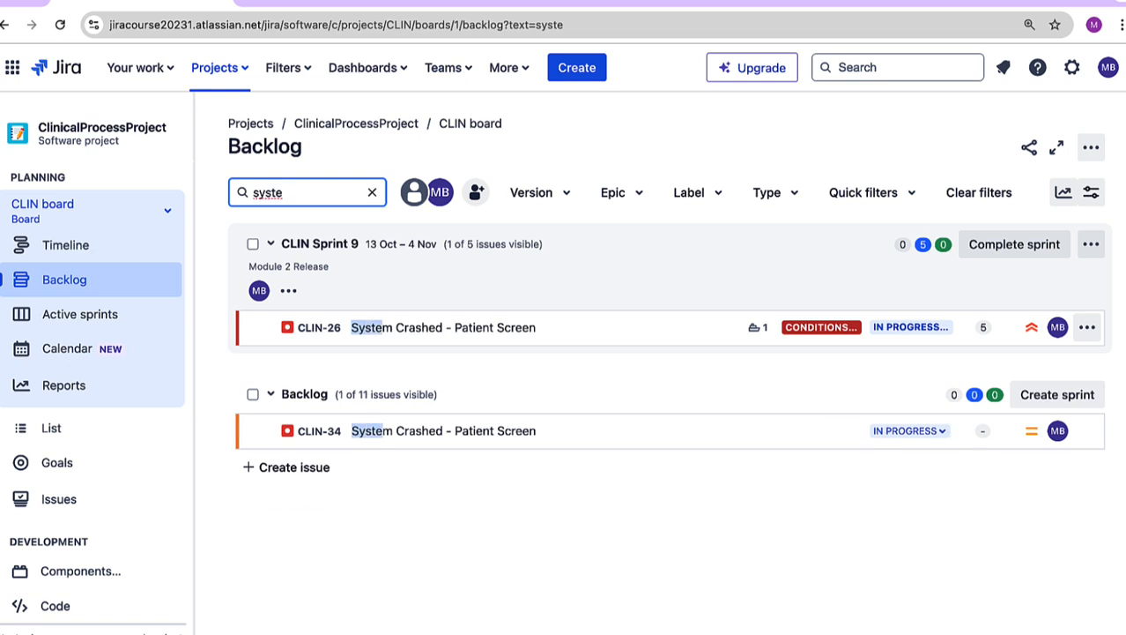
text(m)
click(372, 193)
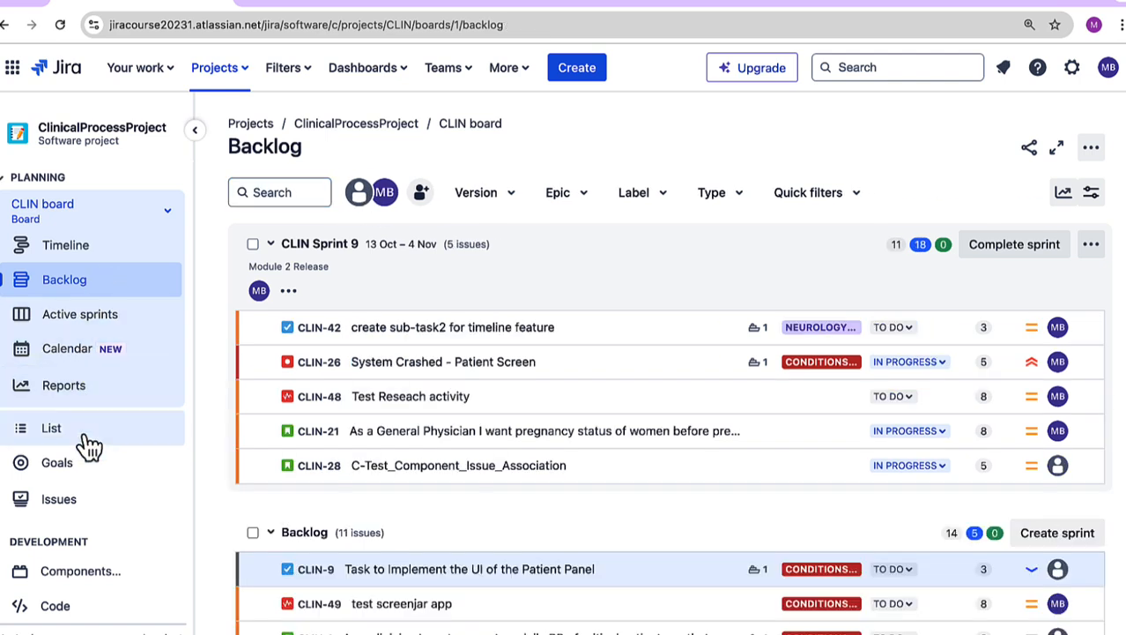
Step: Open the project's calendar and review its issue type filter and the additional filter fields
click(73, 361)
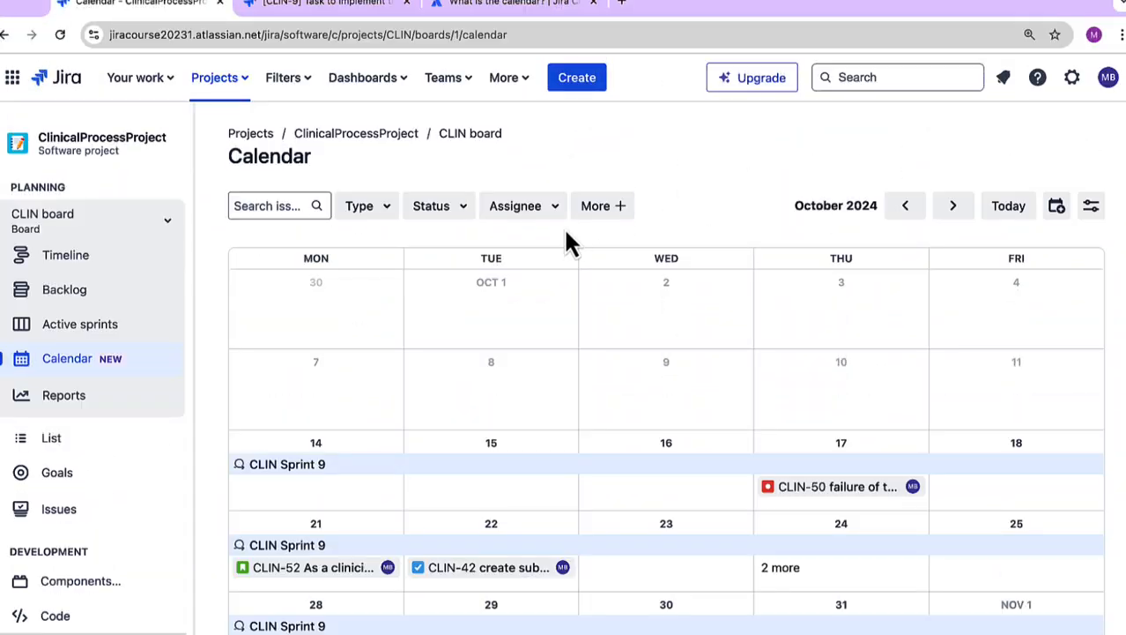
click(386, 210)
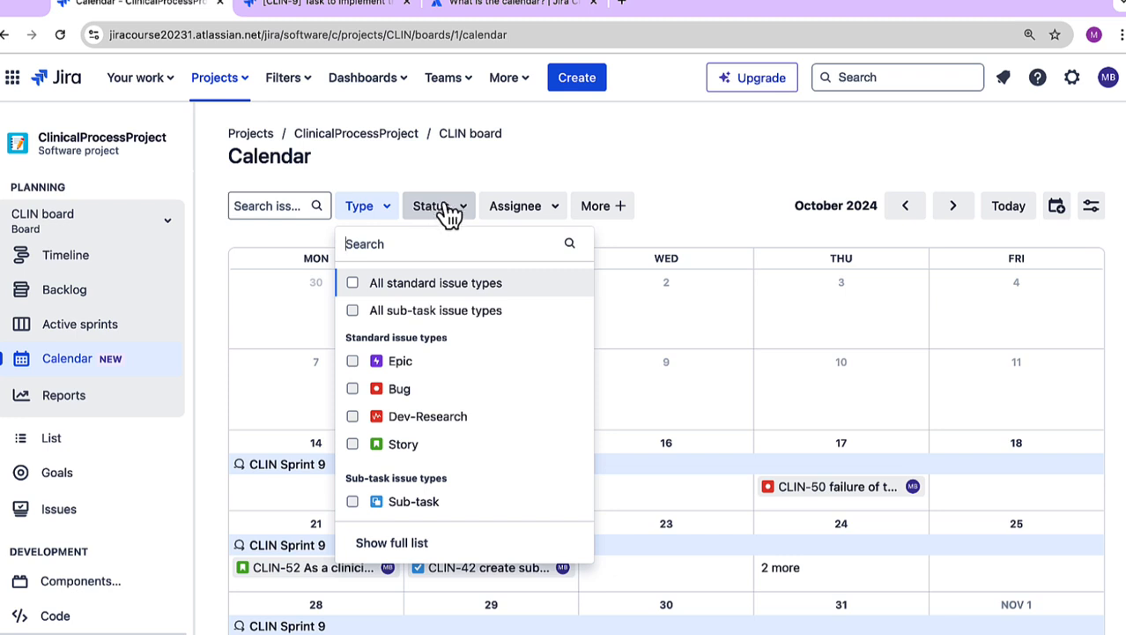
click(617, 210)
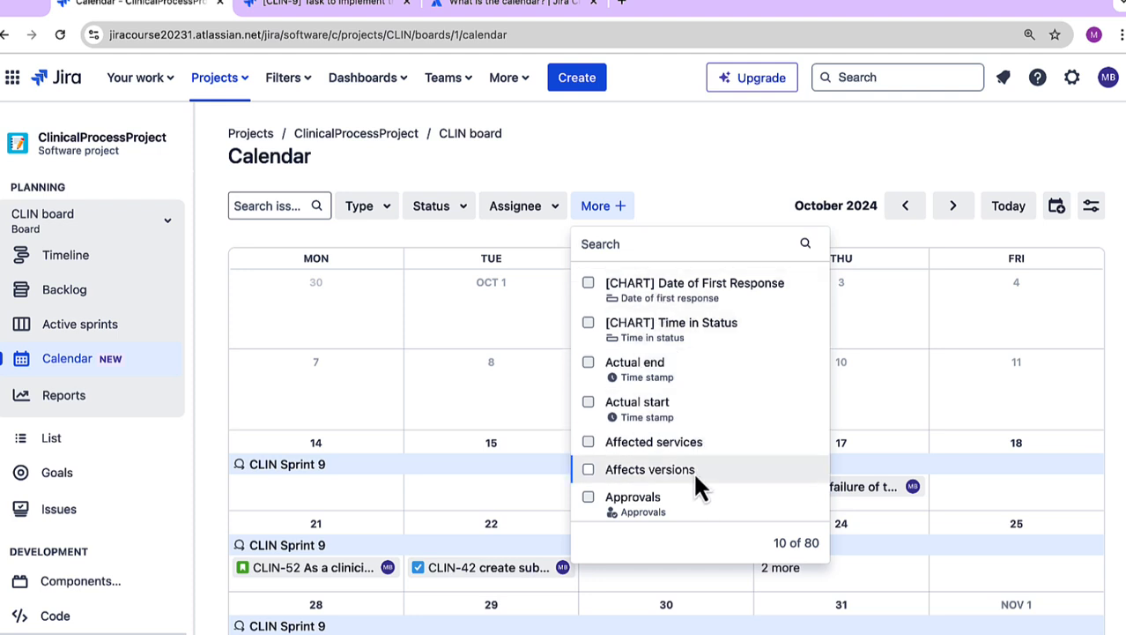
click(694, 184)
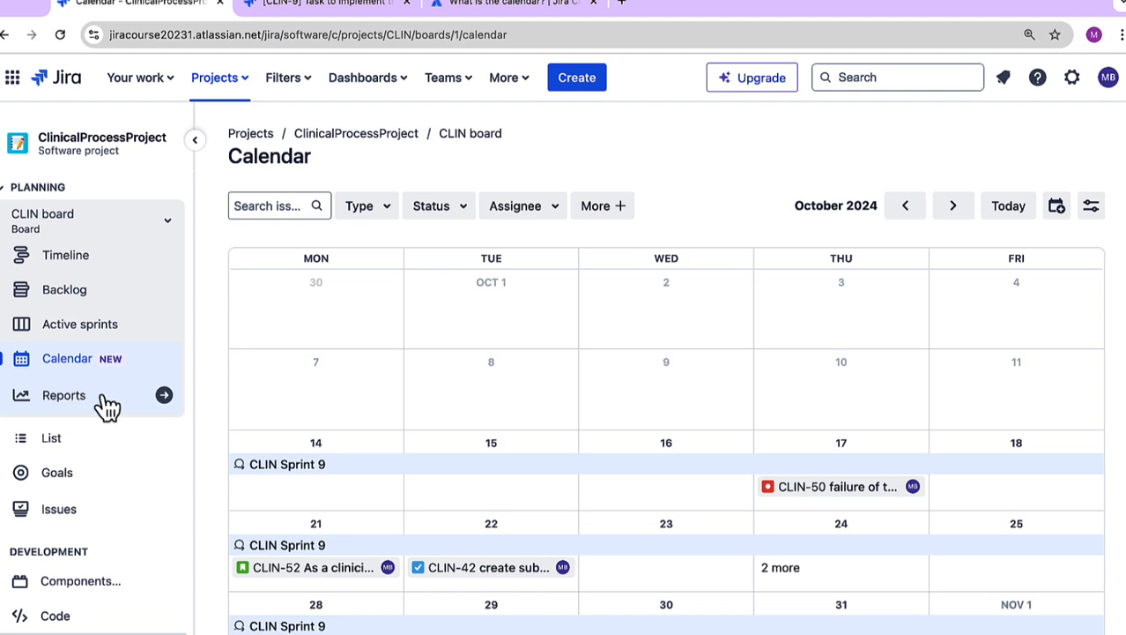
Step: Open the project's list view and review the fields that can be added as columns
click(58, 443)
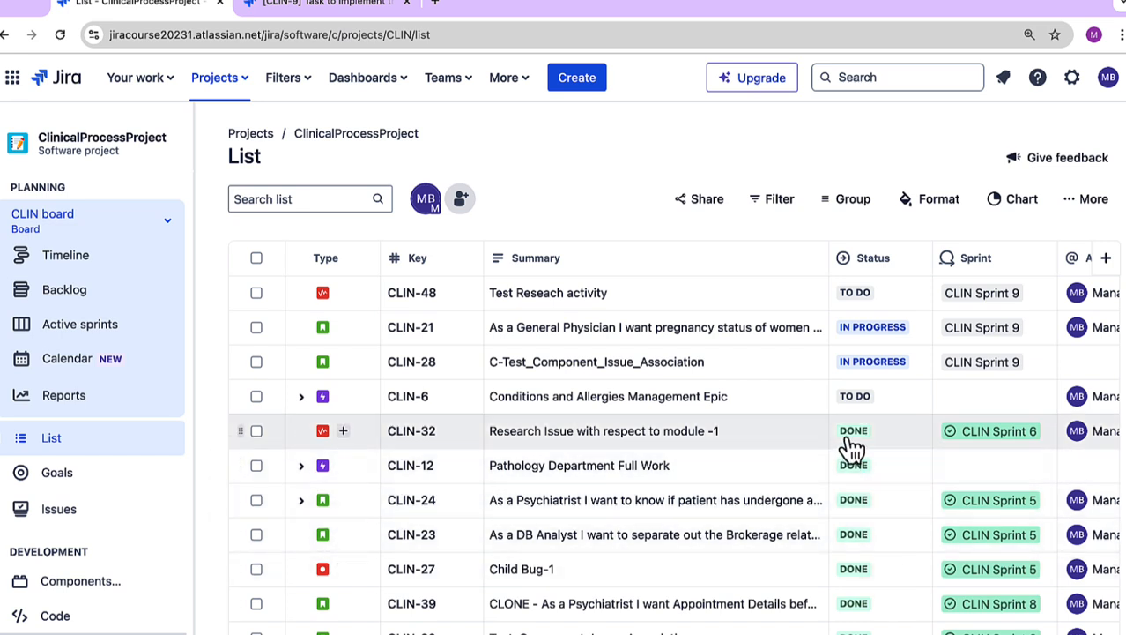
click(1107, 260)
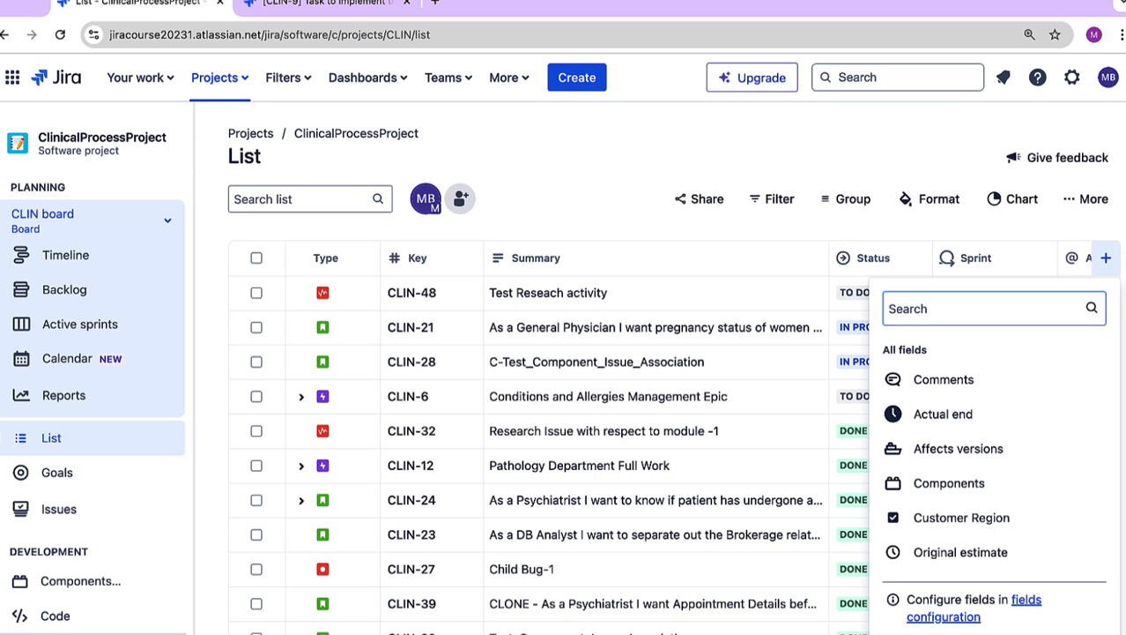
click(1111, 259)
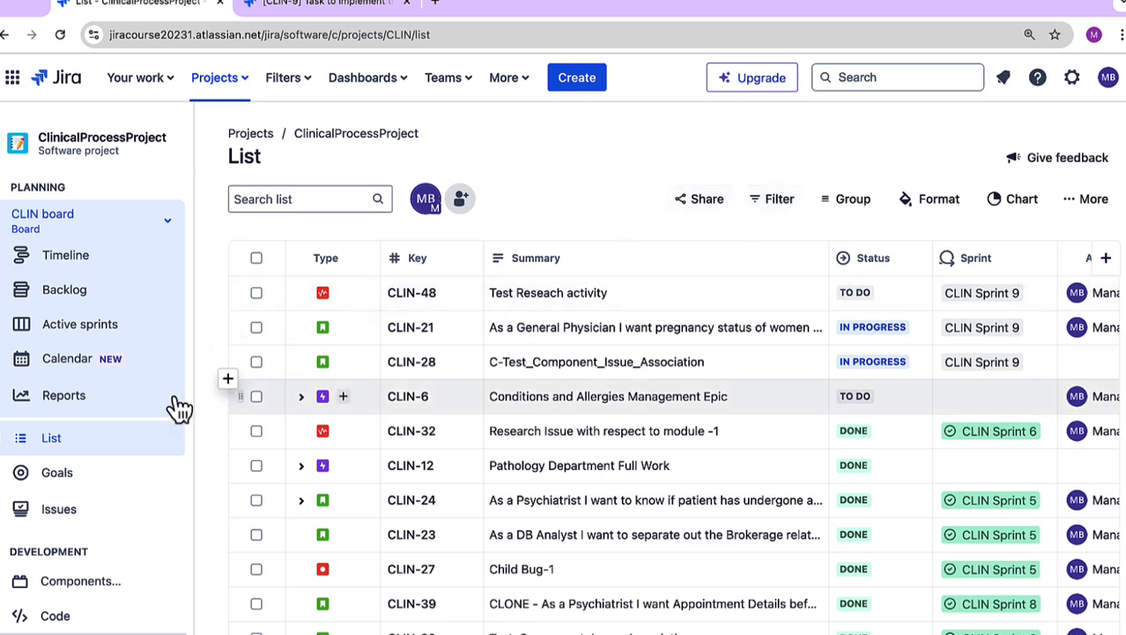
Step: Open the project's Goals page and look through its introduction to goals
click(94, 481)
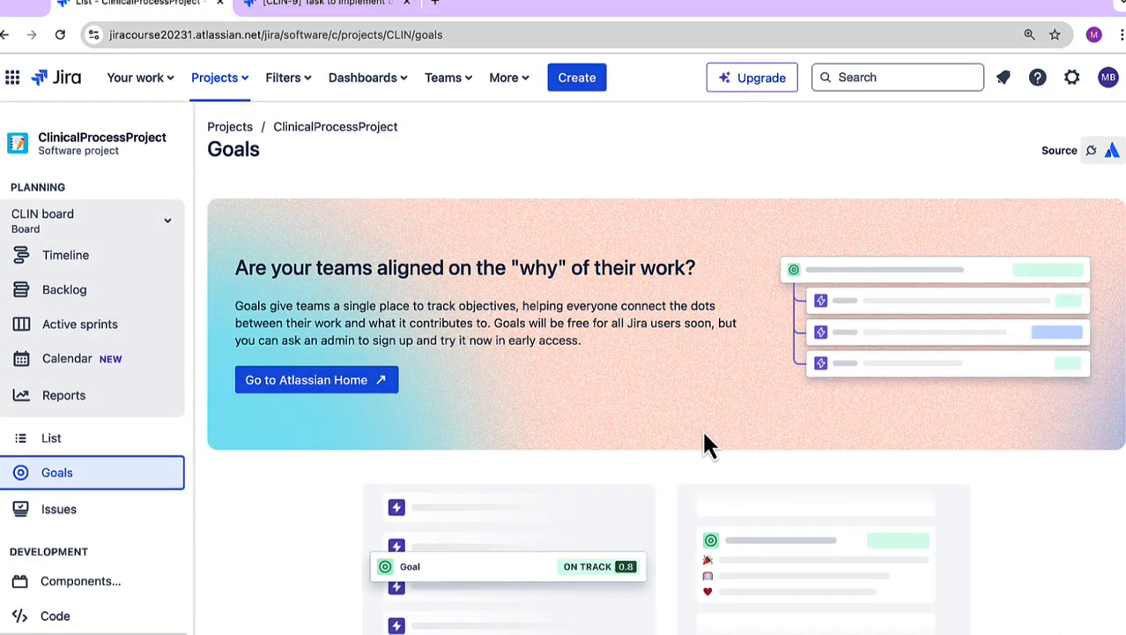
scroll(636, 450, down, 5)
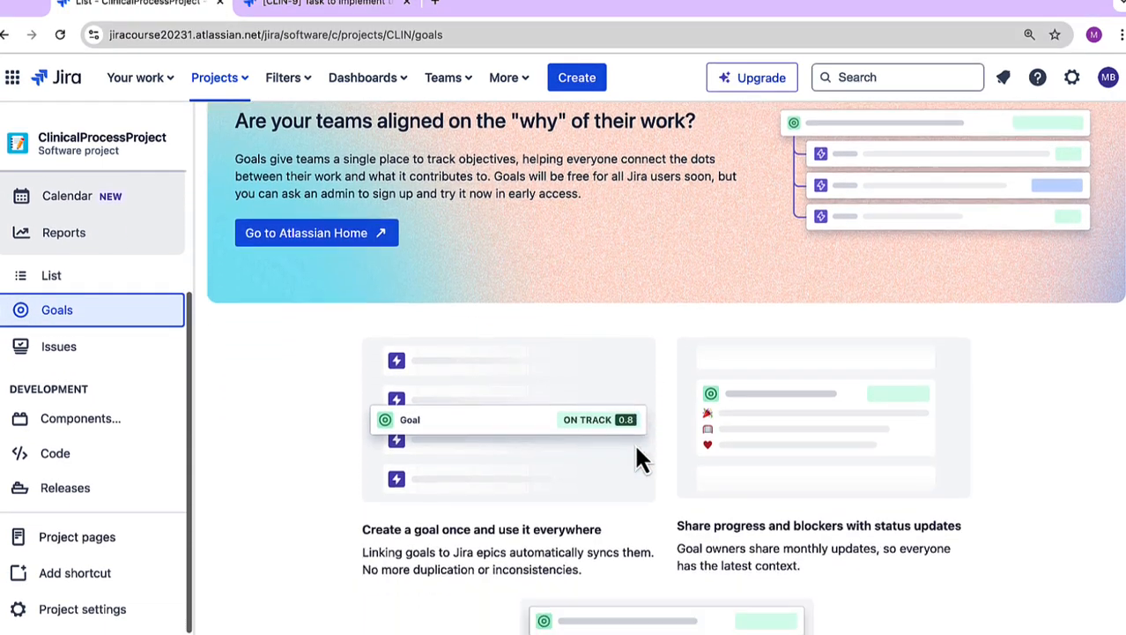
scroll(636, 454, up, 5)
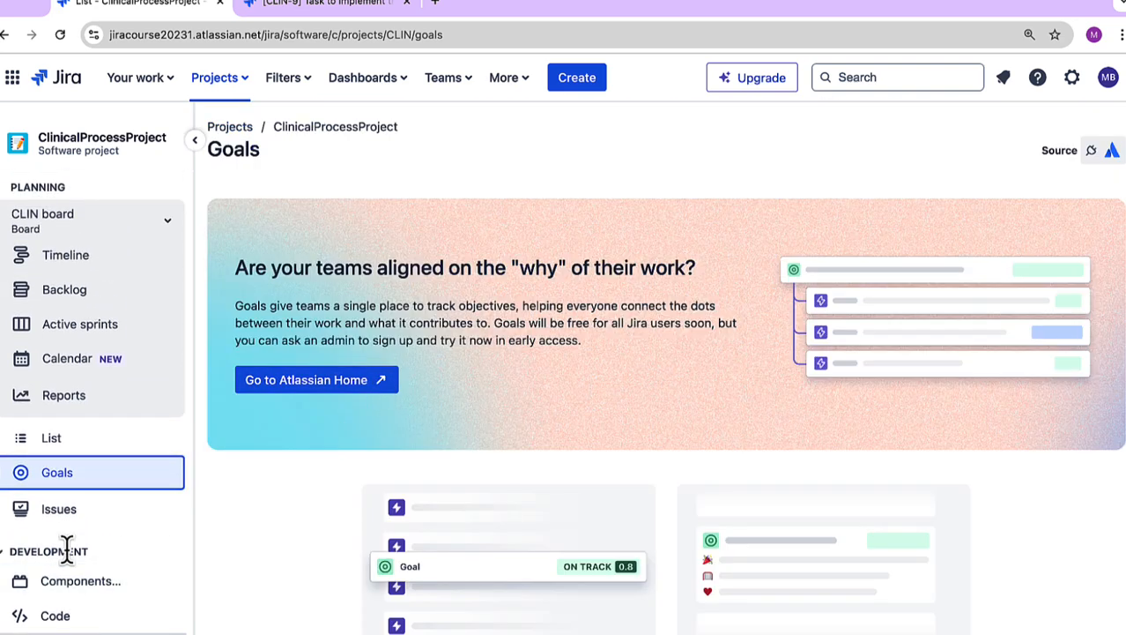
Step: Examine the project name and sort order in the JQL query of the project's issues, and return to the backlog
click(93, 514)
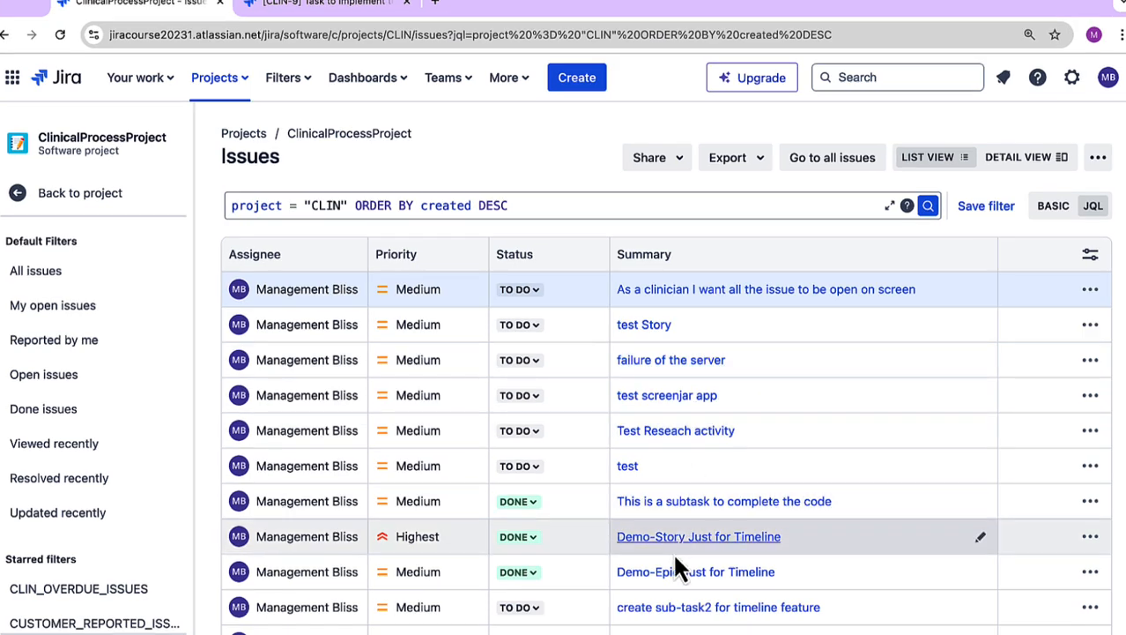
drag(232, 206, 287, 211)
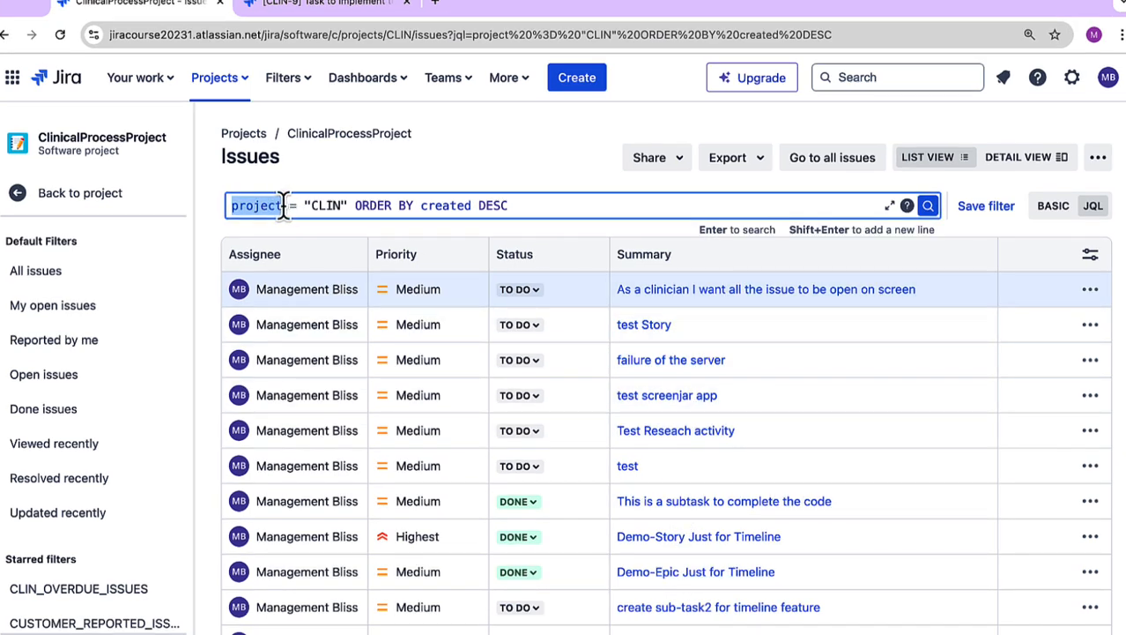
double_click(327, 205)
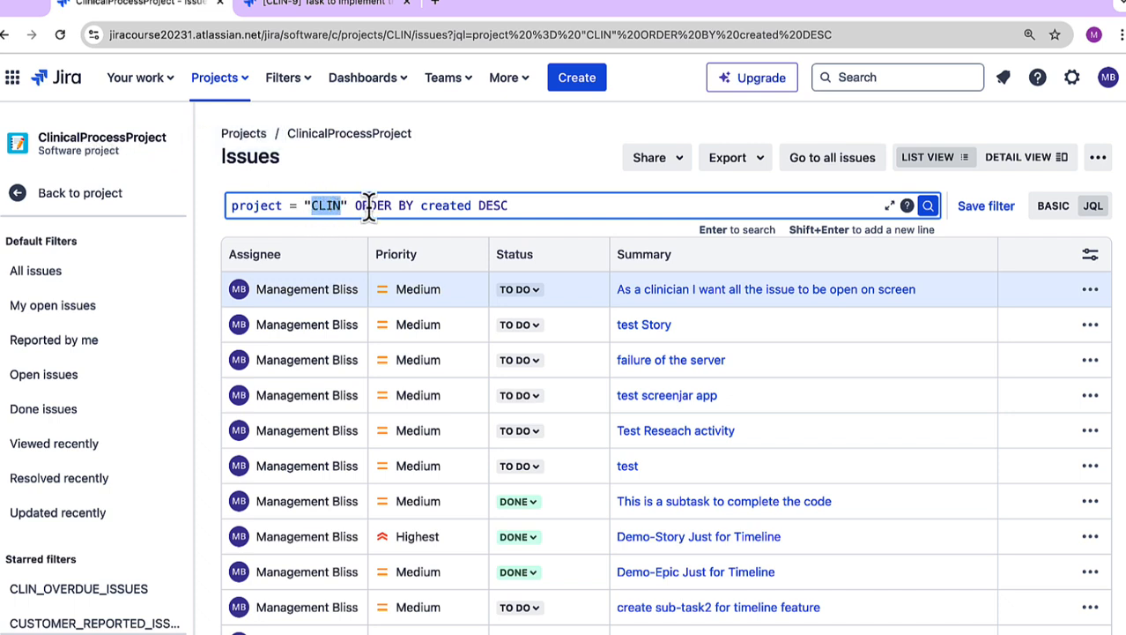
drag(515, 204, 480, 205)
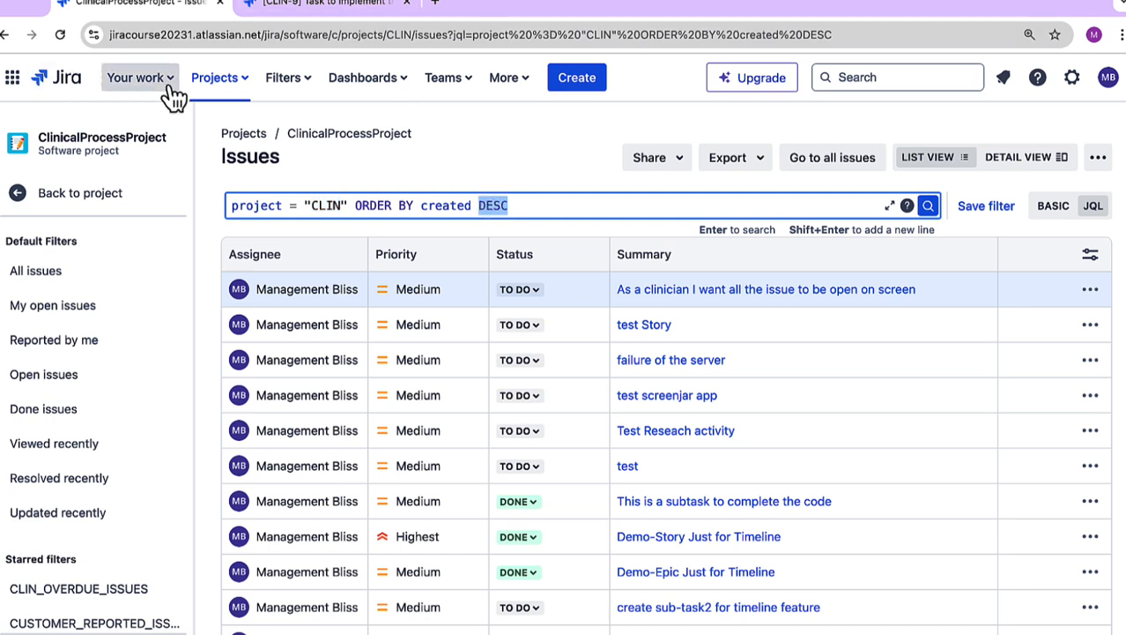
click(74, 193)
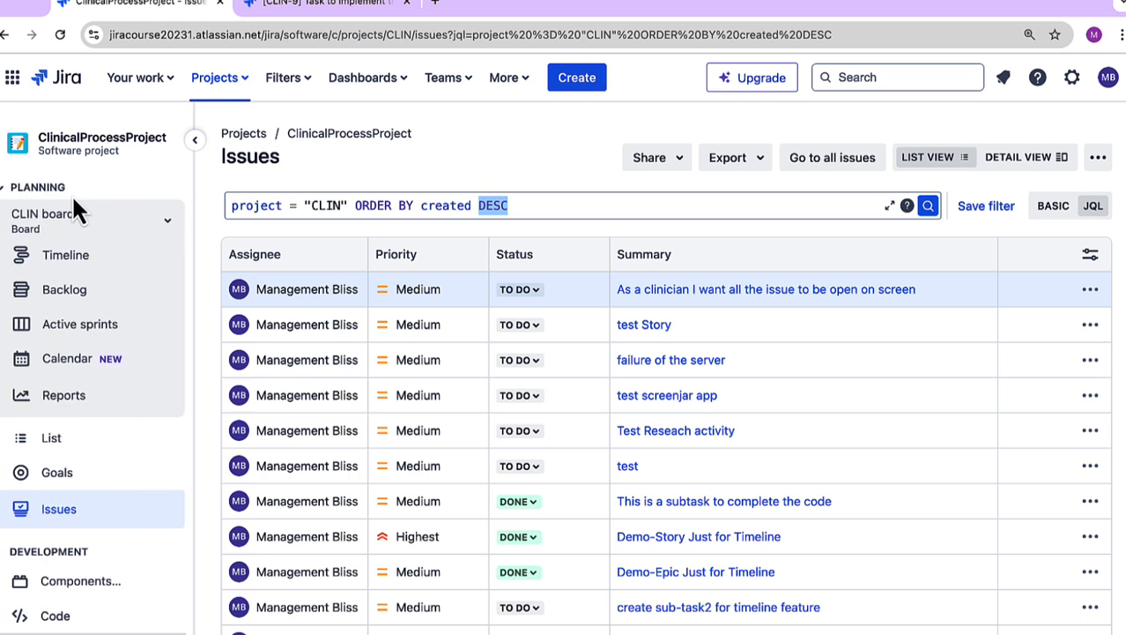
click(112, 303)
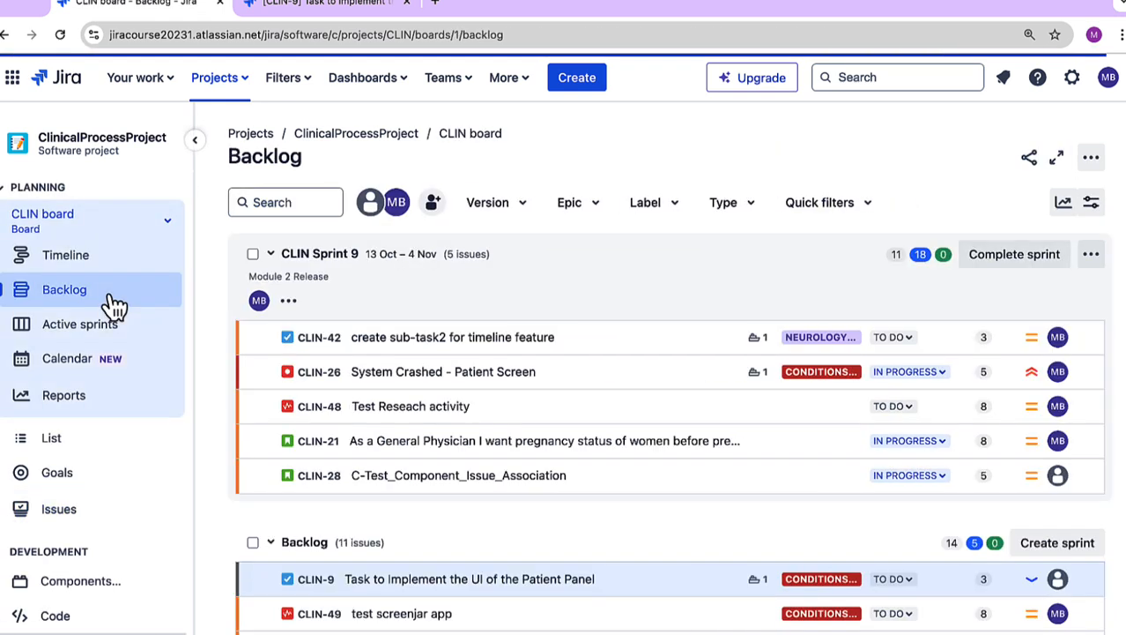
Step: Review the available Jira settings categories and the options for teams
click(1077, 88)
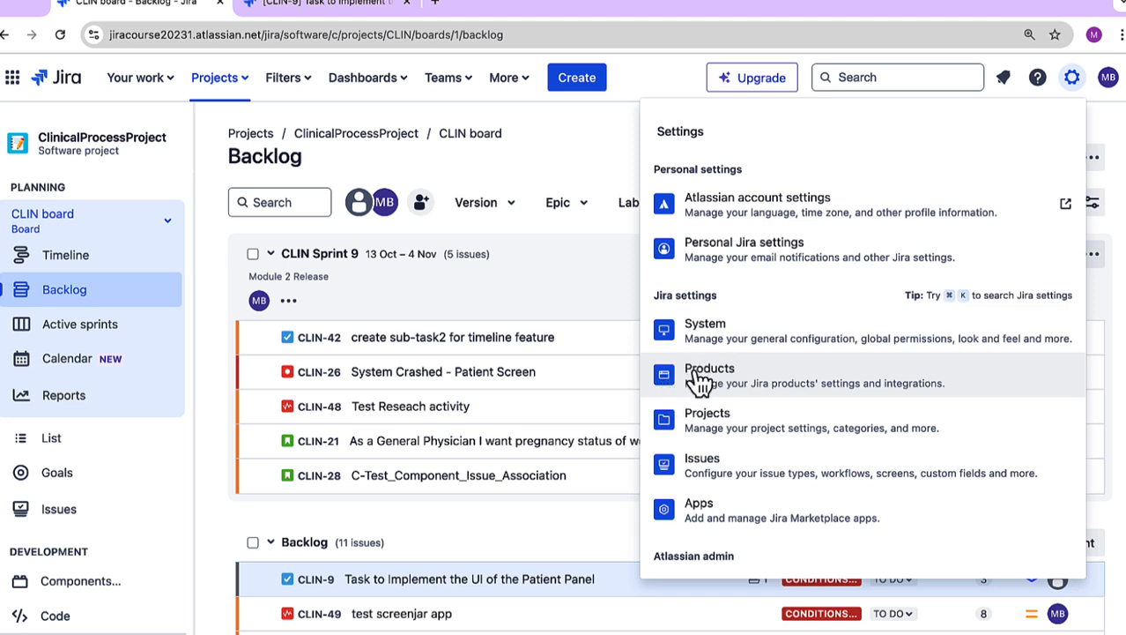
click(557, 173)
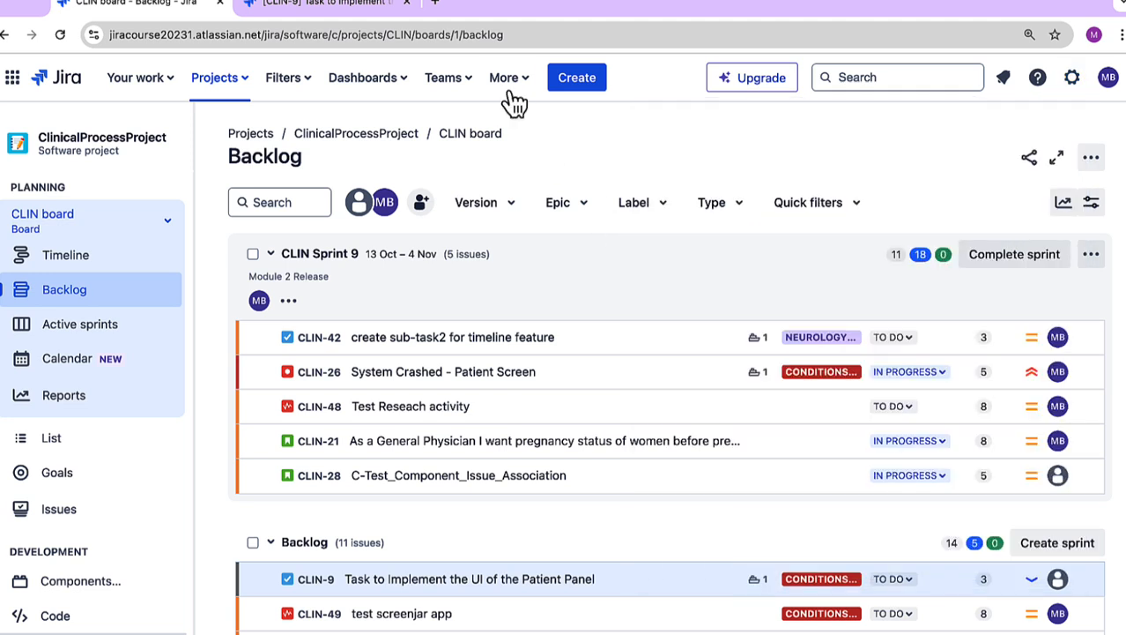
click(459, 88)
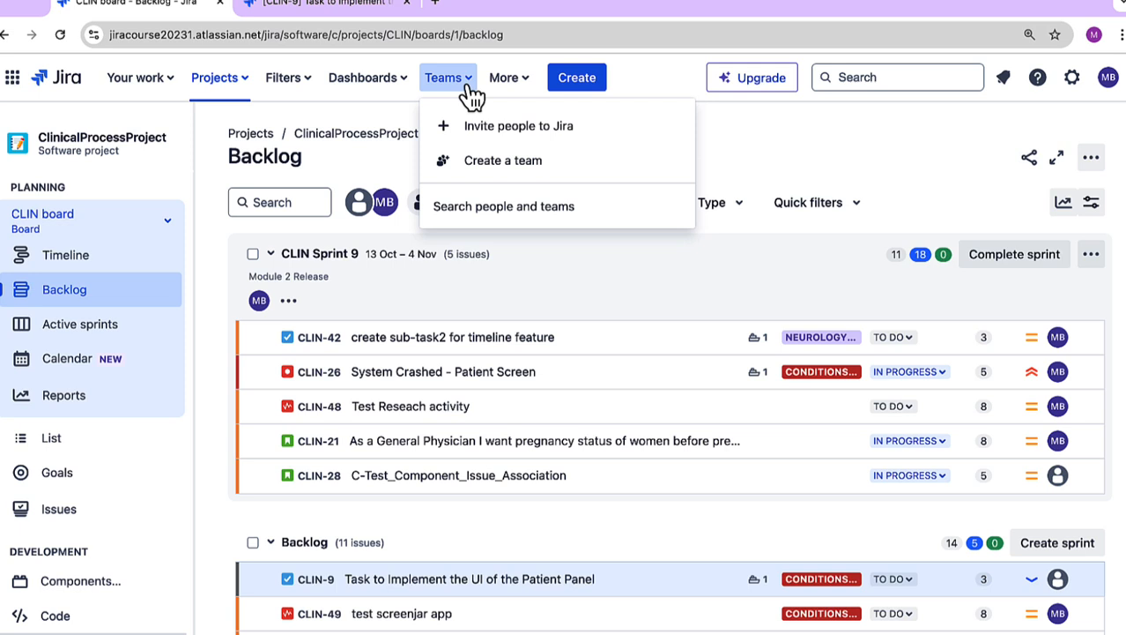
click(705, 141)
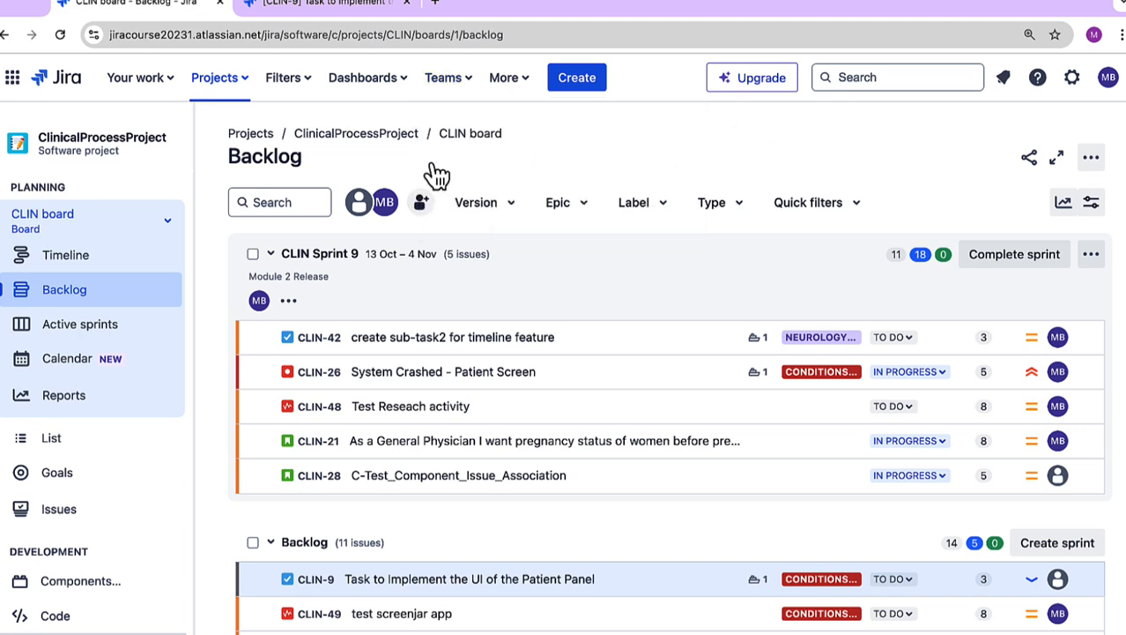
Step: Start a new issue with Customer service (CS) as its project and review the issue types offered
click(578, 81)
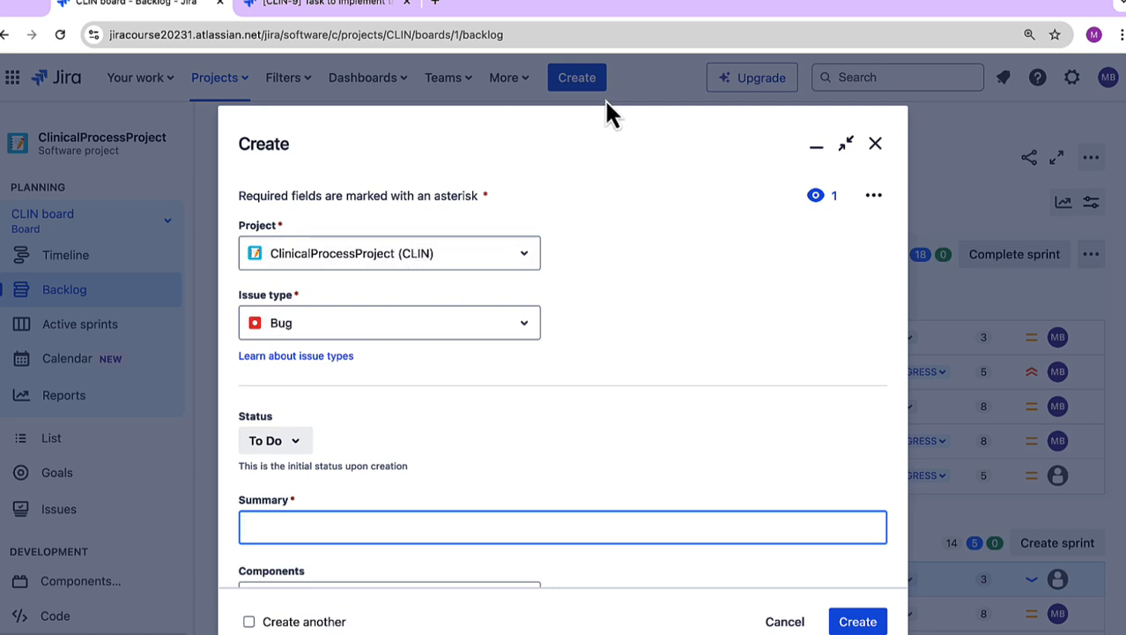
click(468, 260)
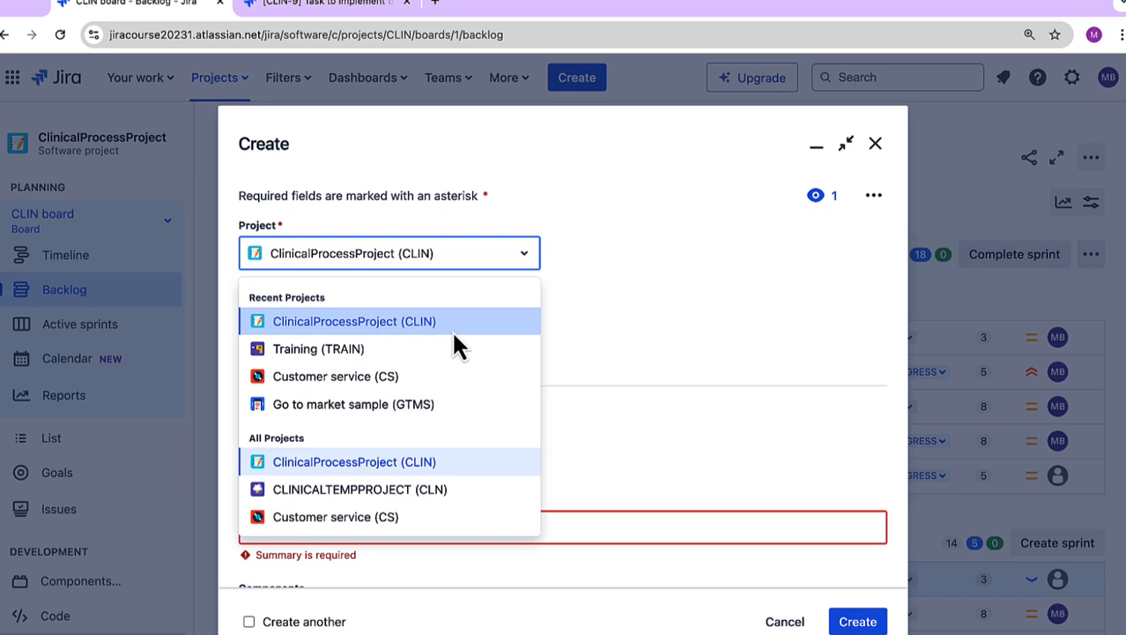
click(440, 379)
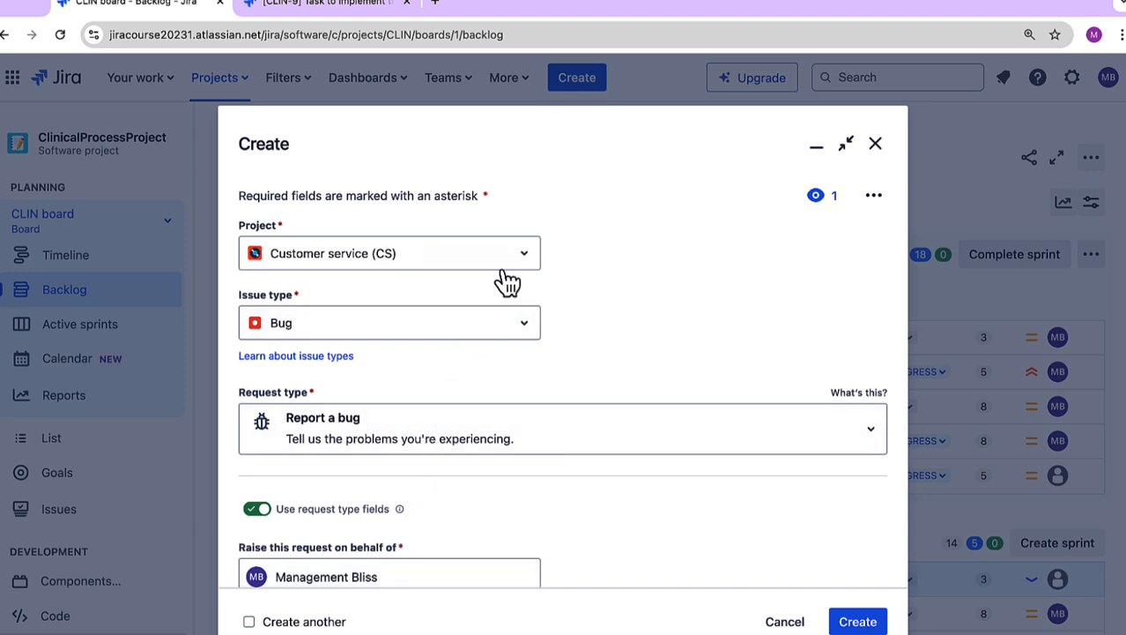
click(503, 336)
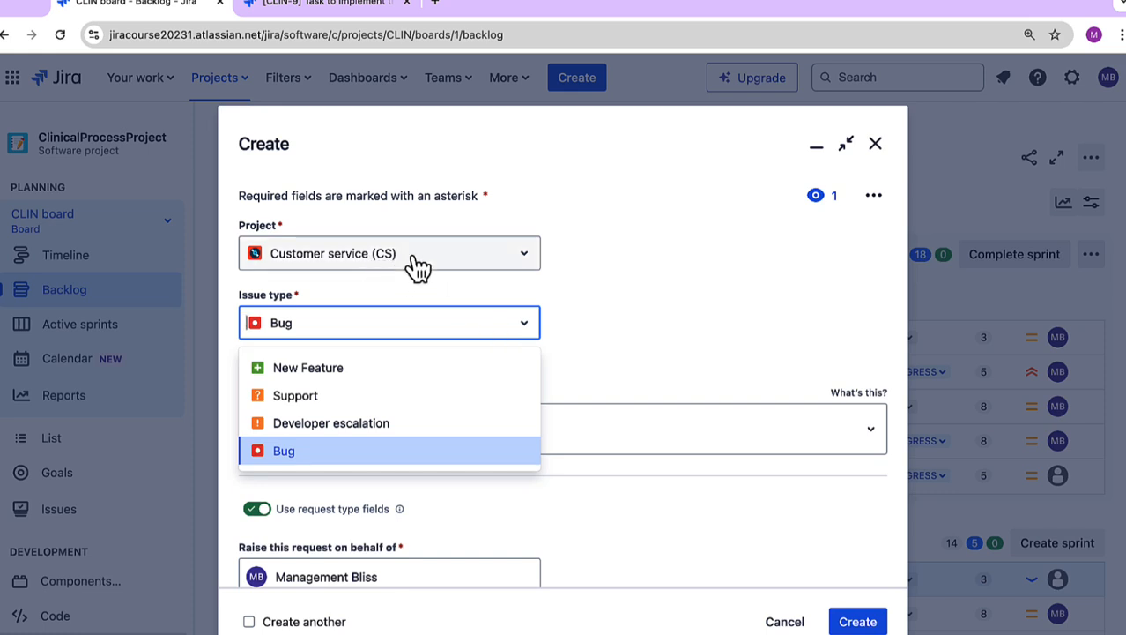
click(575, 294)
Step: Set the new issue's project to ClinicalProcessProject (CLIN) and review its issue types, keeping Bug selected
click(415, 264)
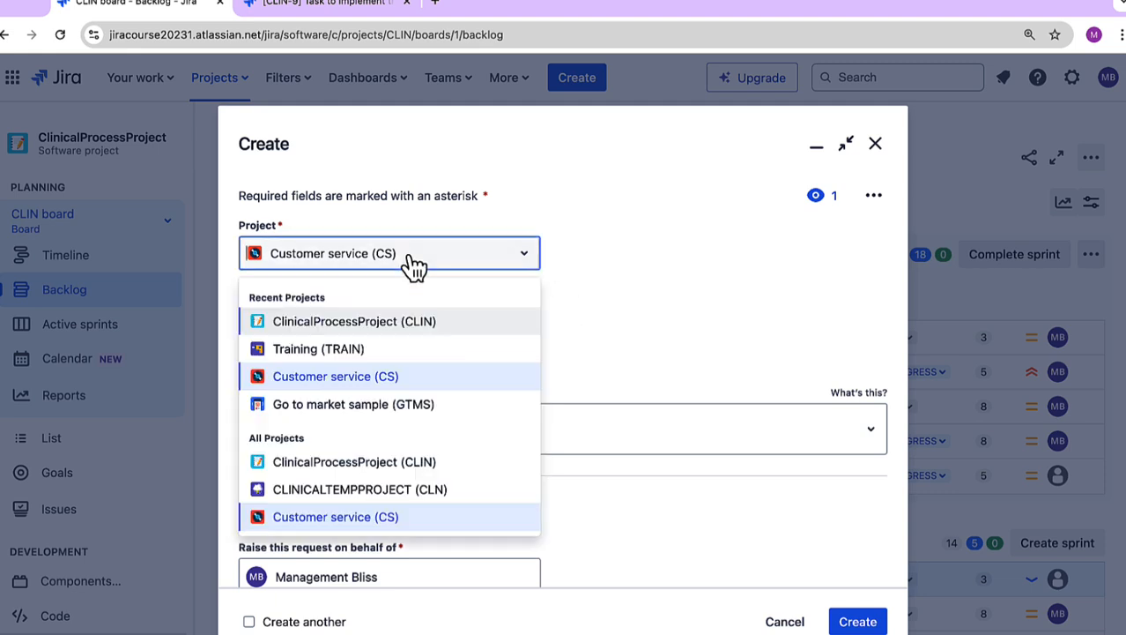
click(375, 322)
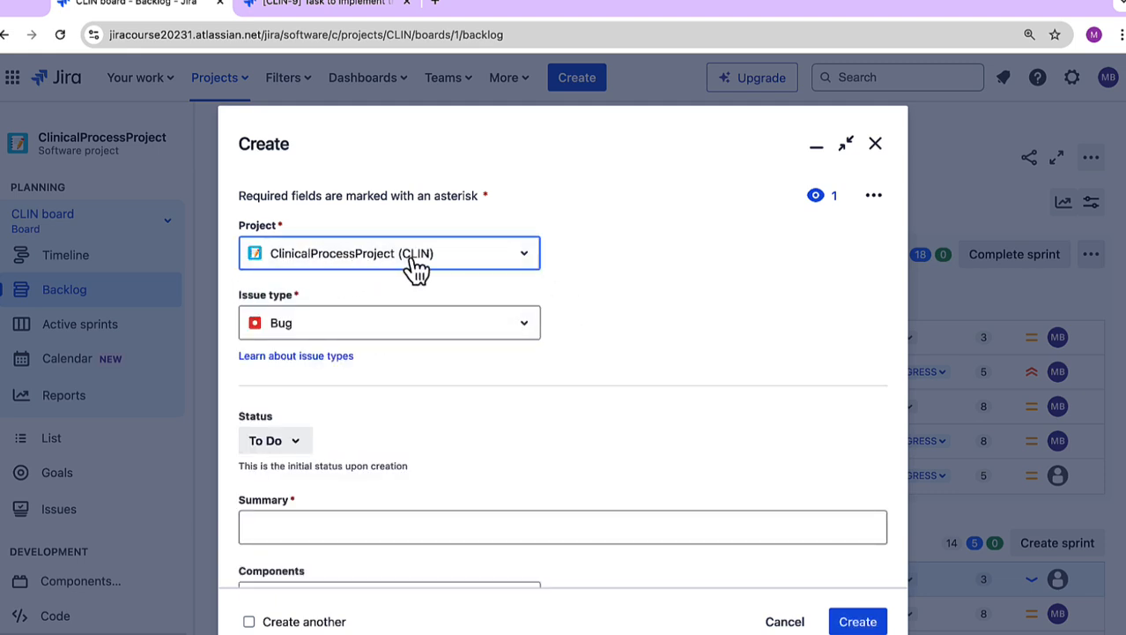
click(363, 322)
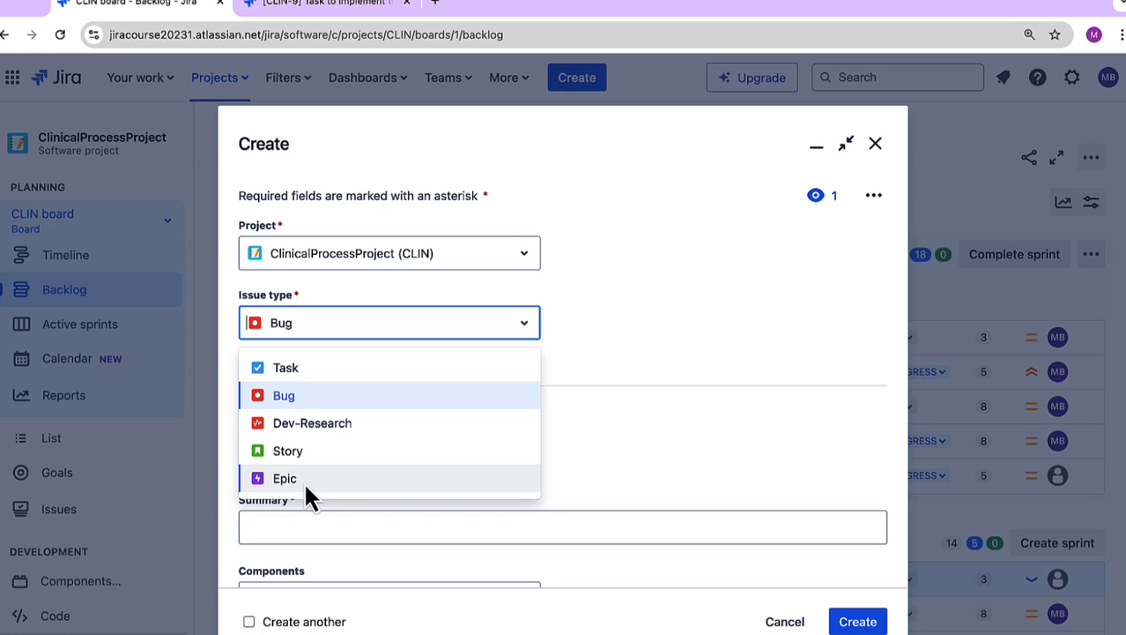
click(657, 340)
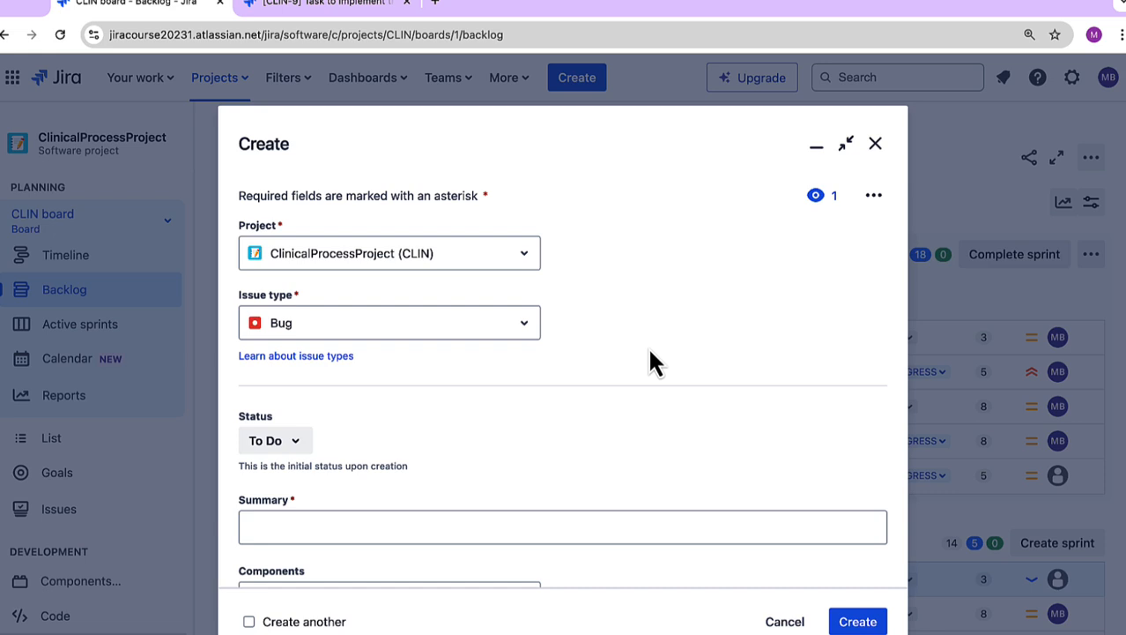
Step: Review the initial status options and set the bug's summary to "All triggers on the Database should be turned off"
scroll(651, 360, down, 2)
scroll(649, 357, down, 4)
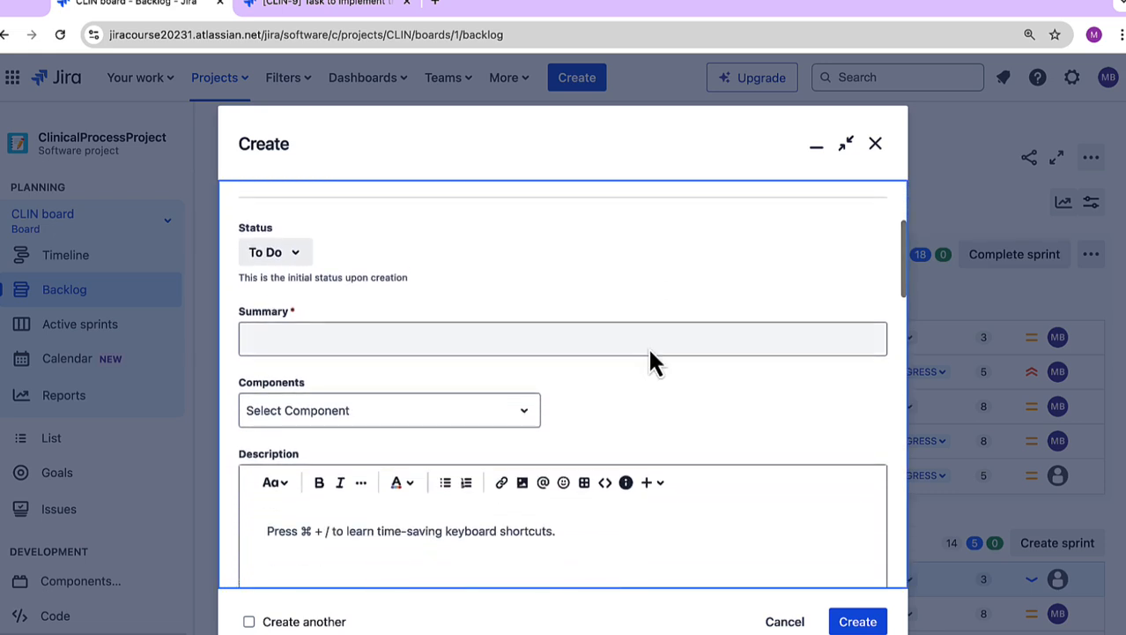
click(302, 255)
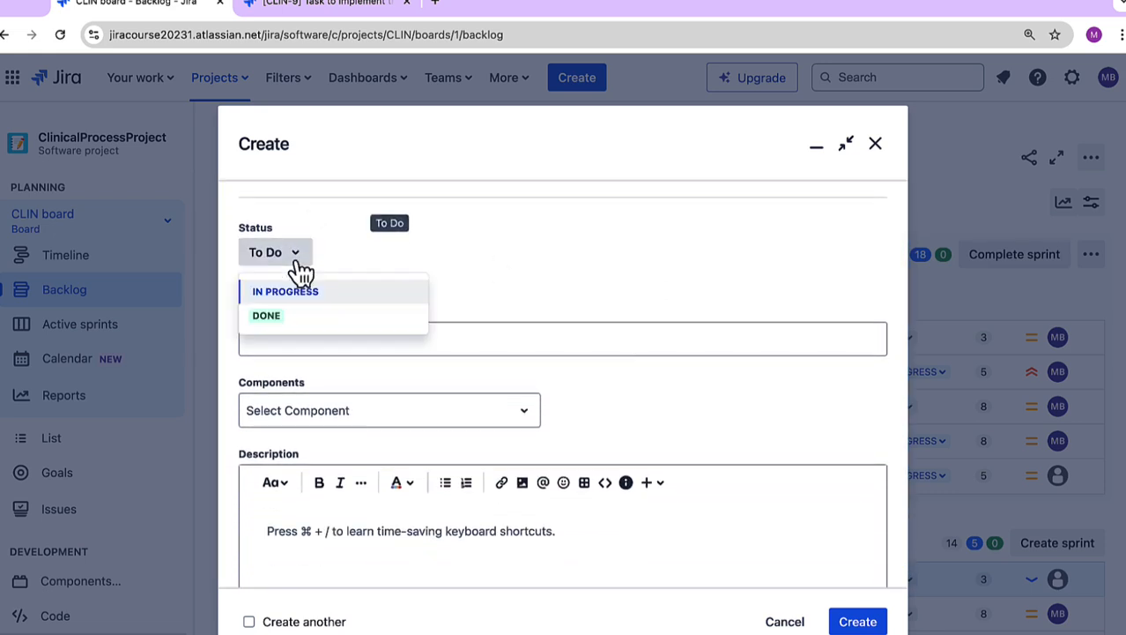
click(363, 252)
click(364, 337)
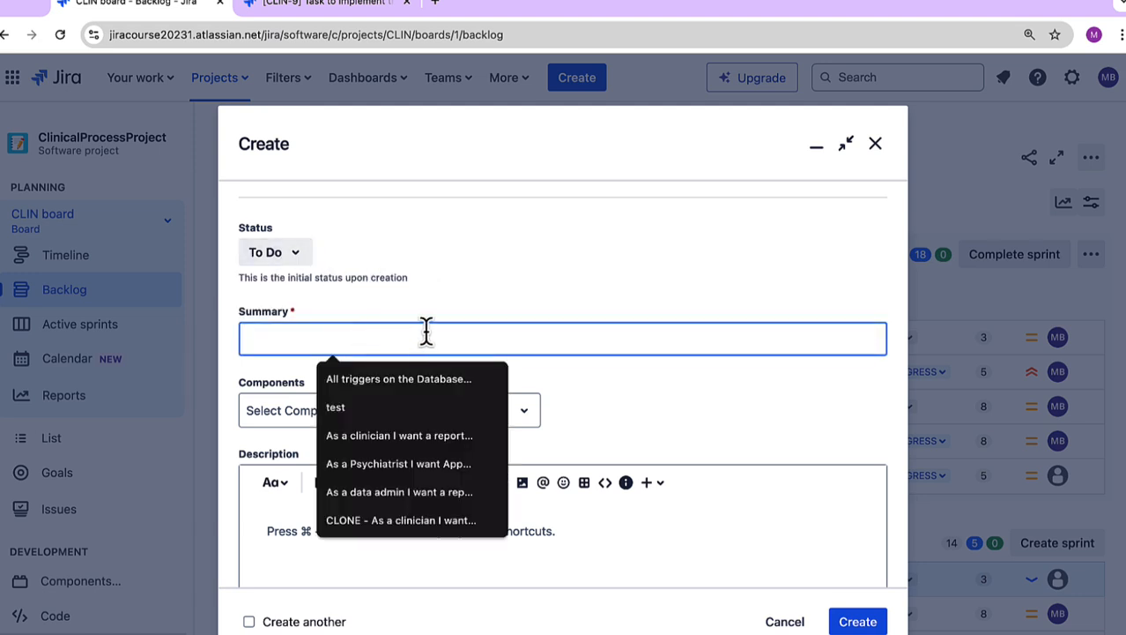
click(429, 378)
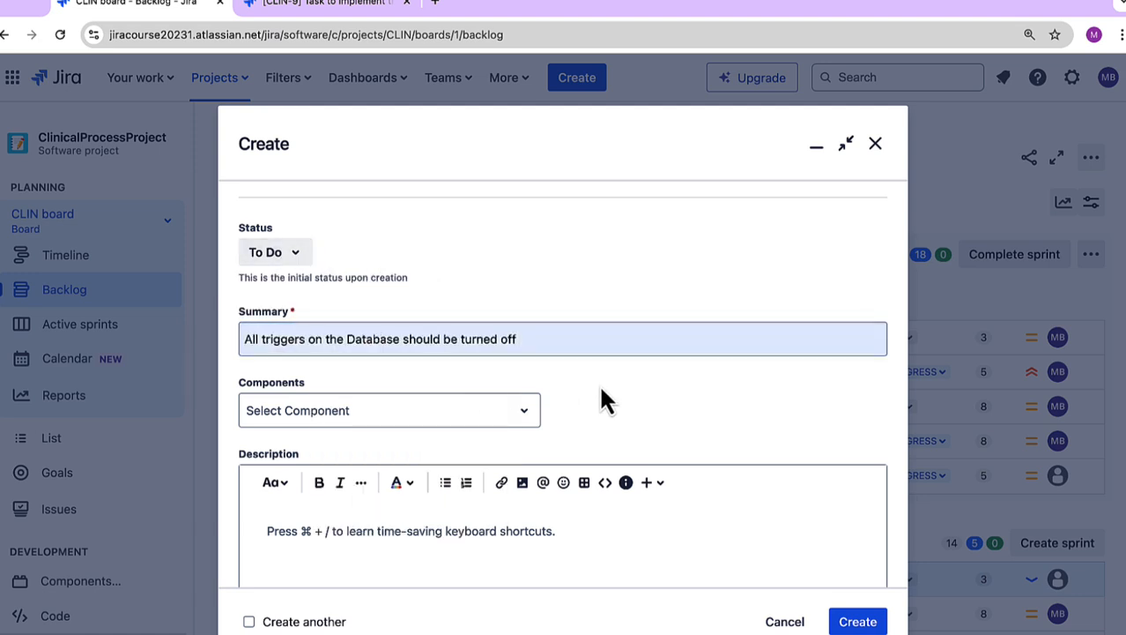
Step: Assign the component starting with DEV_AUTO_FUNCTIONAL_TRIGGER_MOD to the new bug
scroll(600, 391, down, 5)
scroll(601, 391, down, 3)
scroll(602, 391, up, 4)
scroll(601, 397, up, 3)
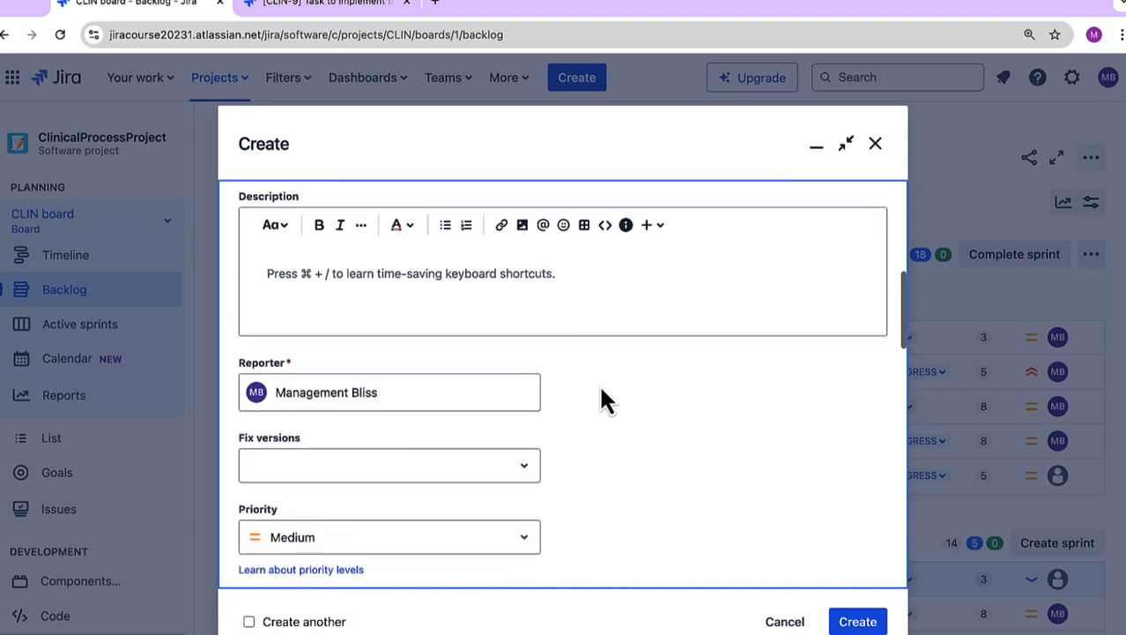
click(472, 322)
click(473, 362)
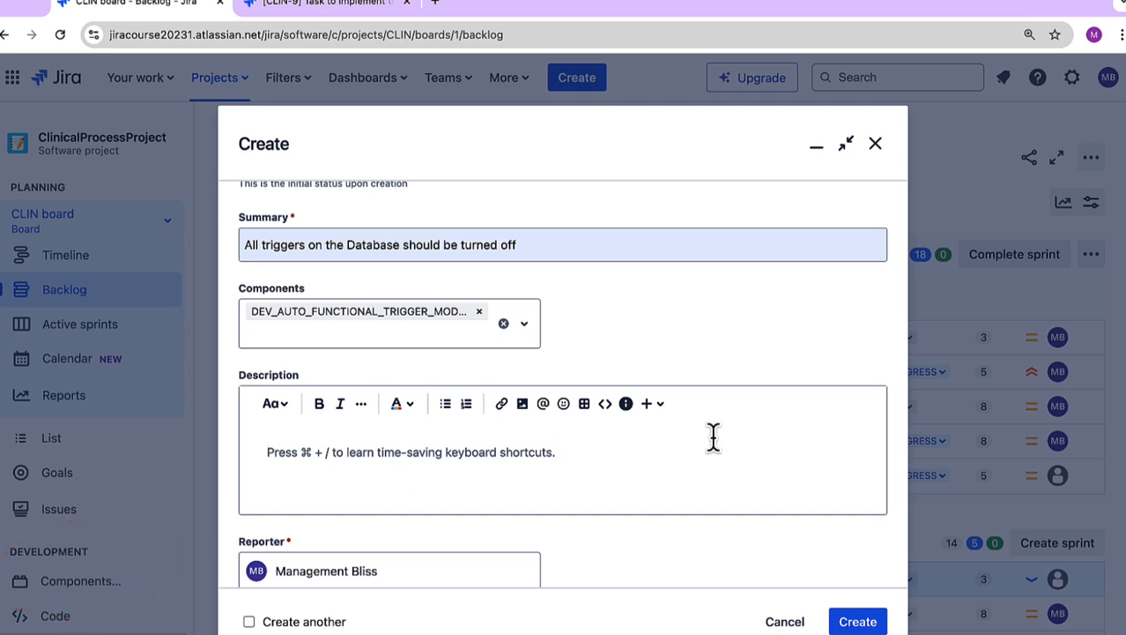
Step: Set the new bug's fix version to Version1.1
scroll(901, 536, down, 2)
scroll(901, 536, down, 3)
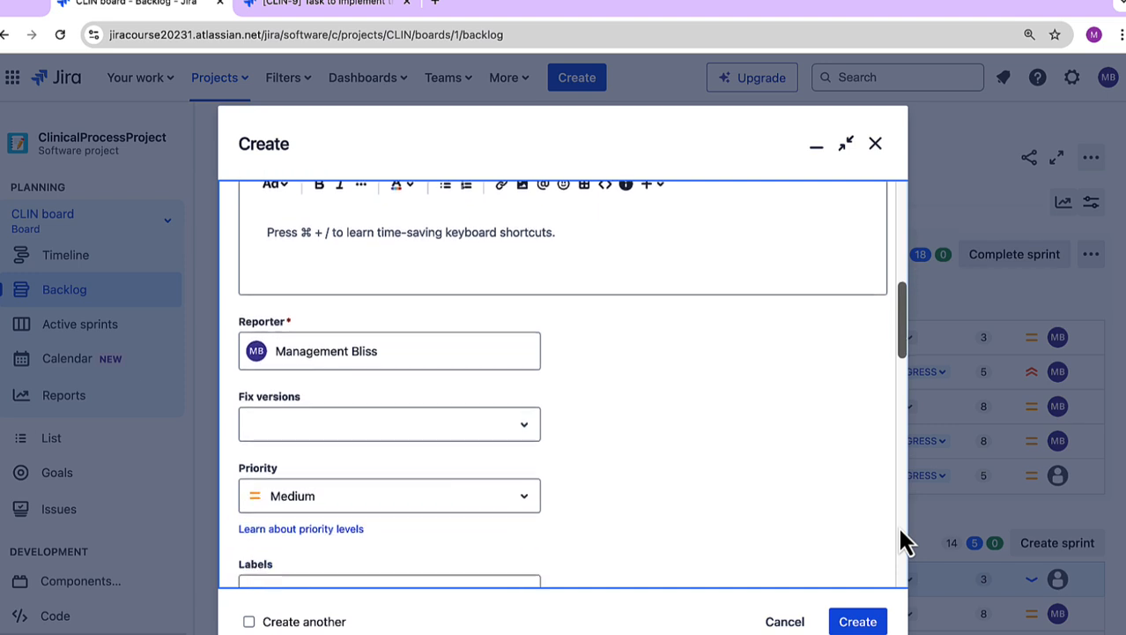
click(318, 393)
click(319, 463)
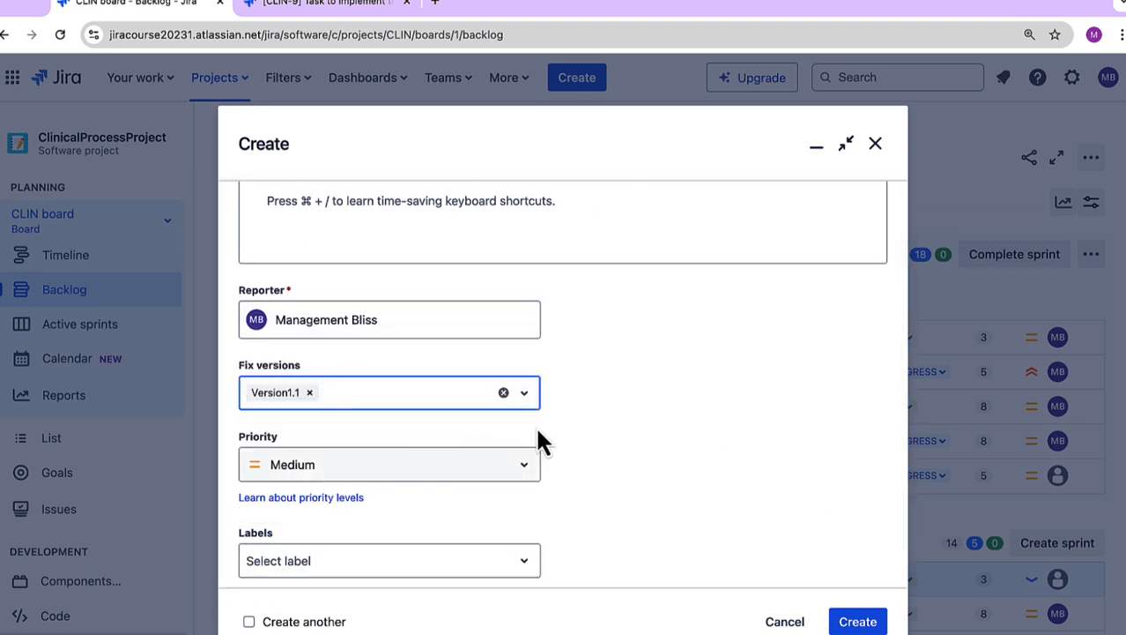
Step: Inspect the new bug's environment field and its label choices
scroll(712, 410, down, 4)
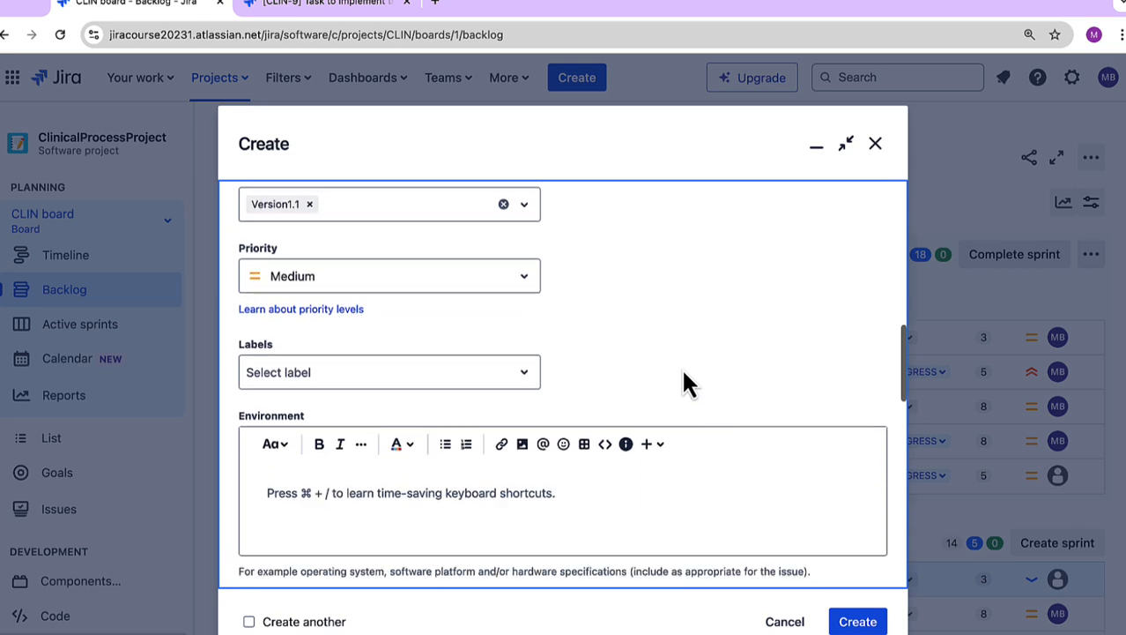
click(554, 493)
click(476, 381)
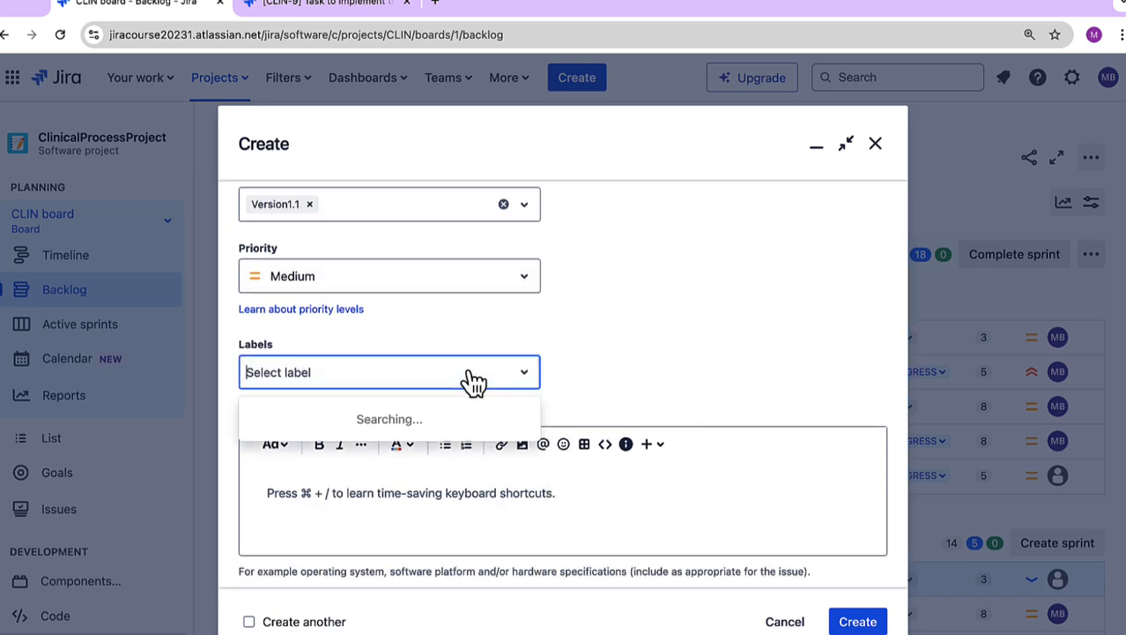
click(640, 372)
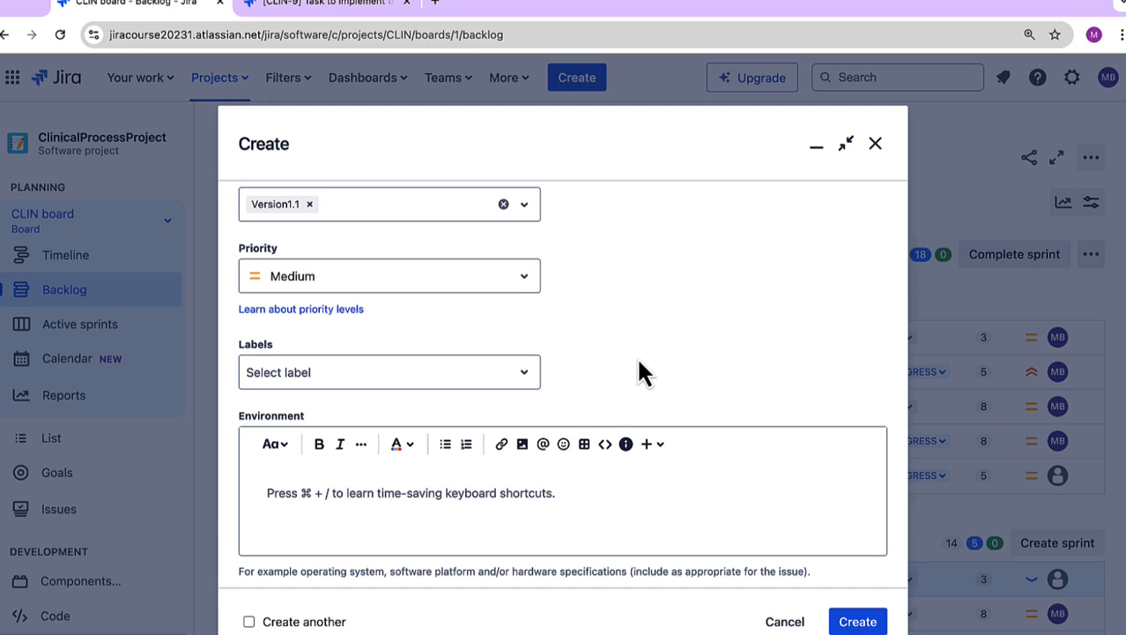
Step: Set the version affected by the new bug to Ver 1.2
scroll(640, 362, down, 5)
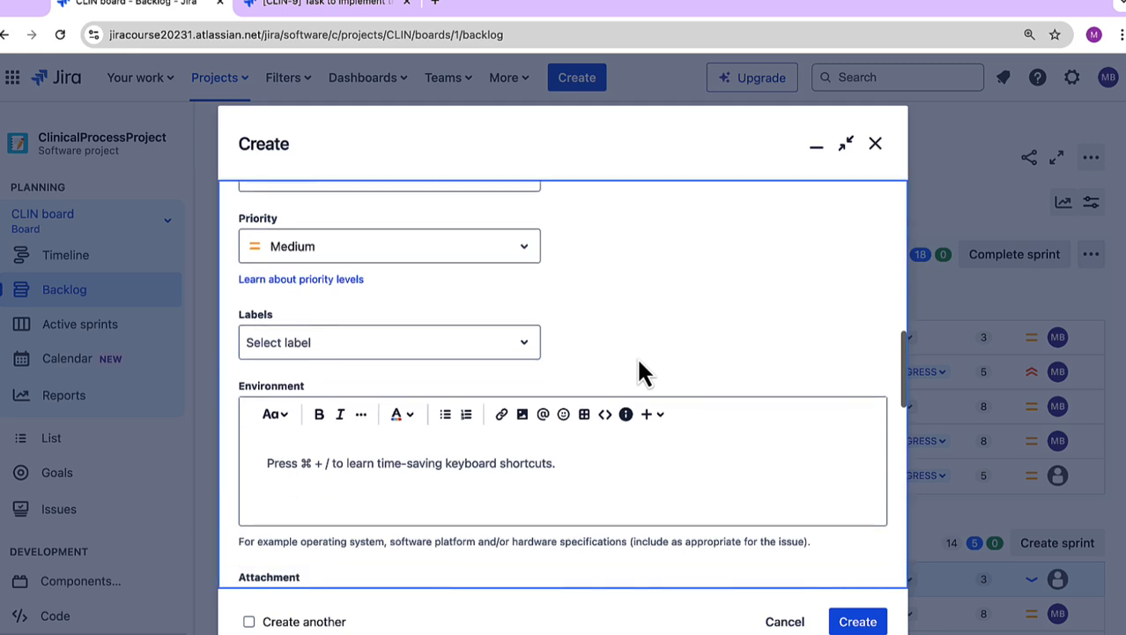
scroll(639, 370, down, 2)
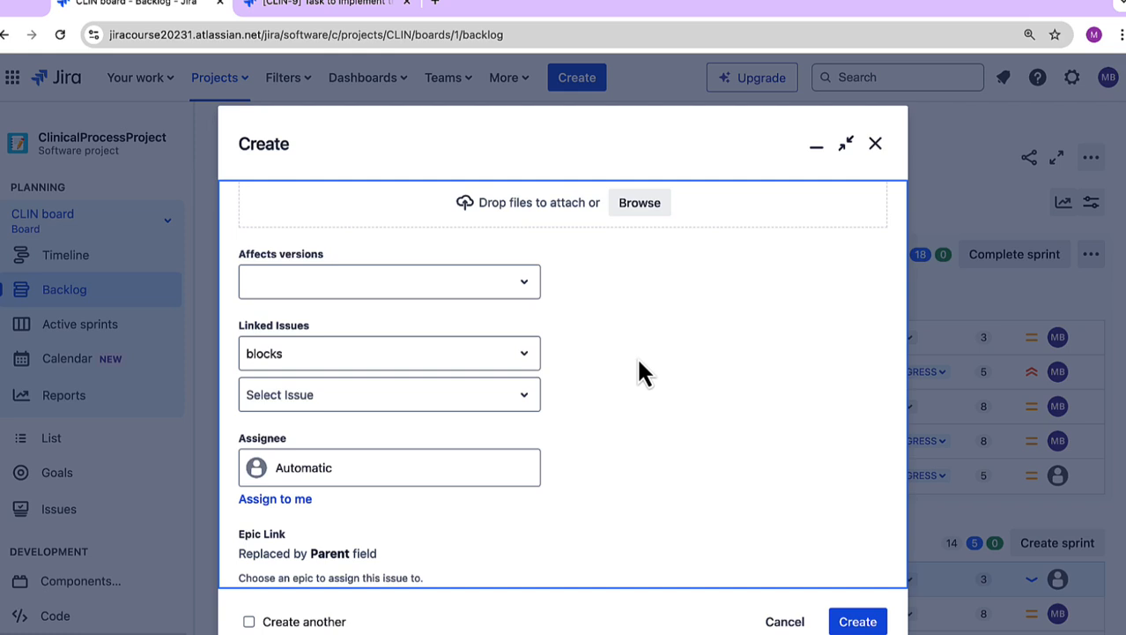
click(501, 289)
click(437, 380)
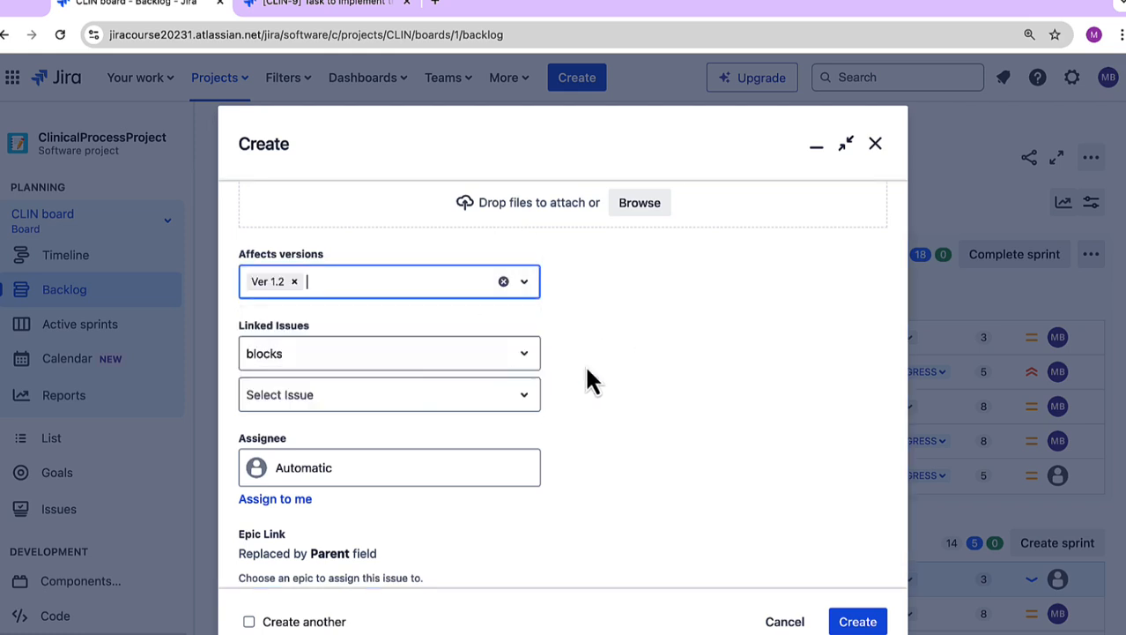
Step: Link the new bug as blocking CLIN-9, Task to Implement the UI of the Patient Panel
scroll(640, 388, down, 2)
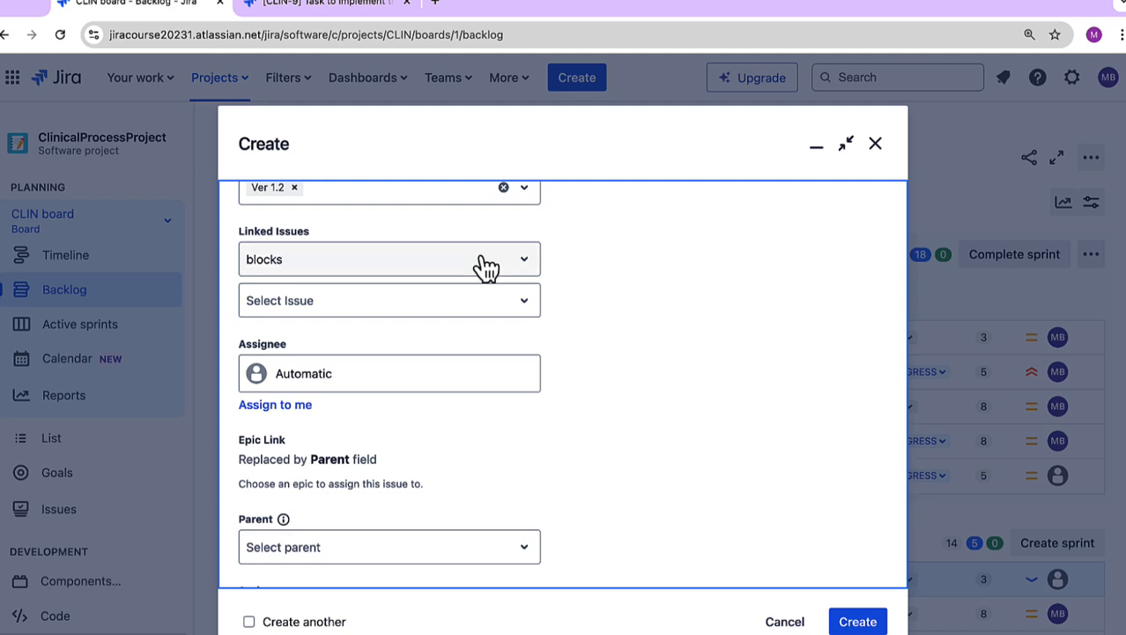
click(452, 304)
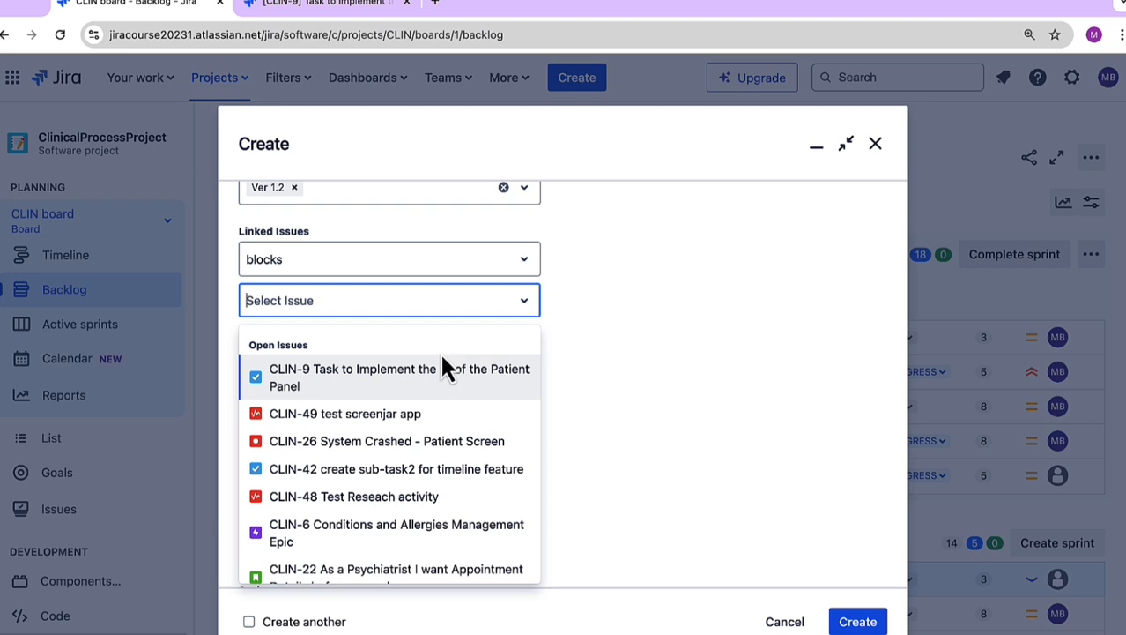
click(437, 373)
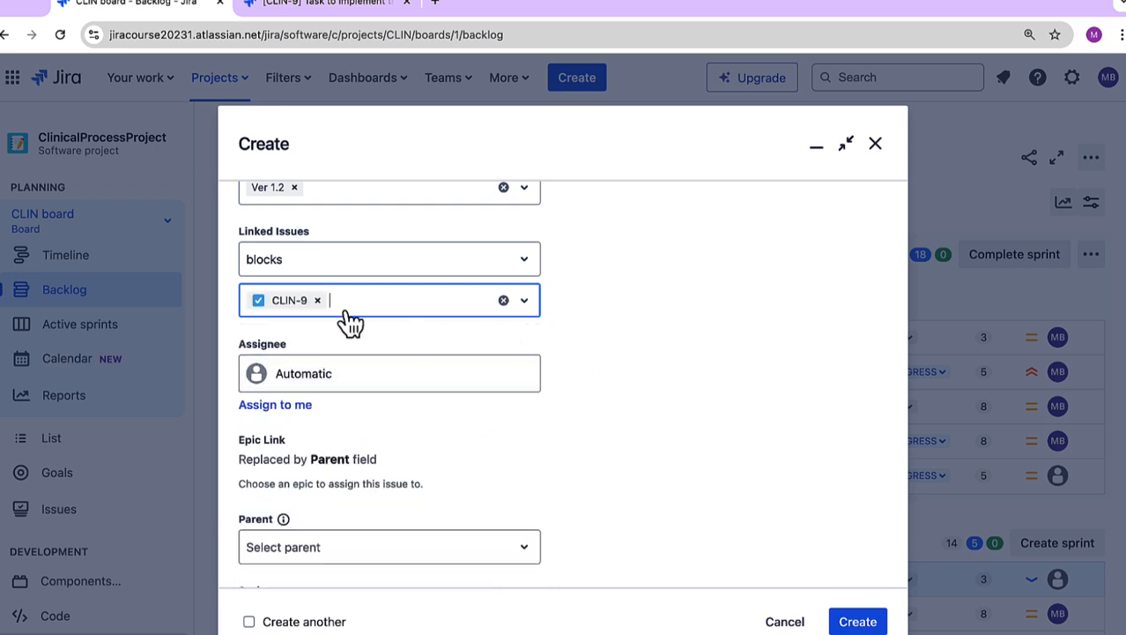
click(296, 312)
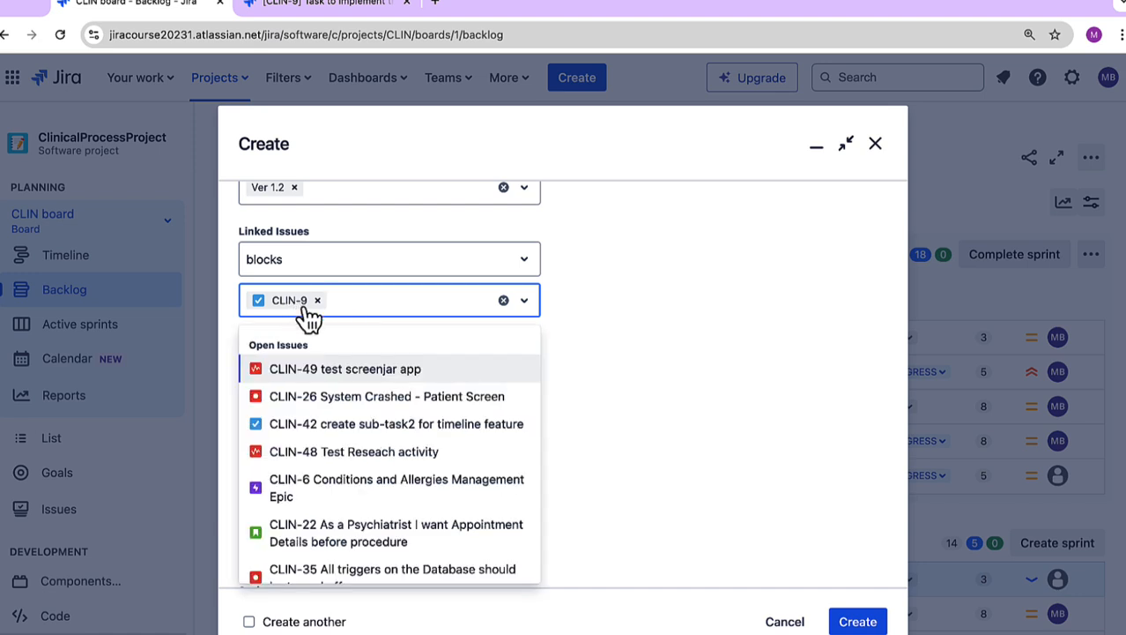
click(740, 326)
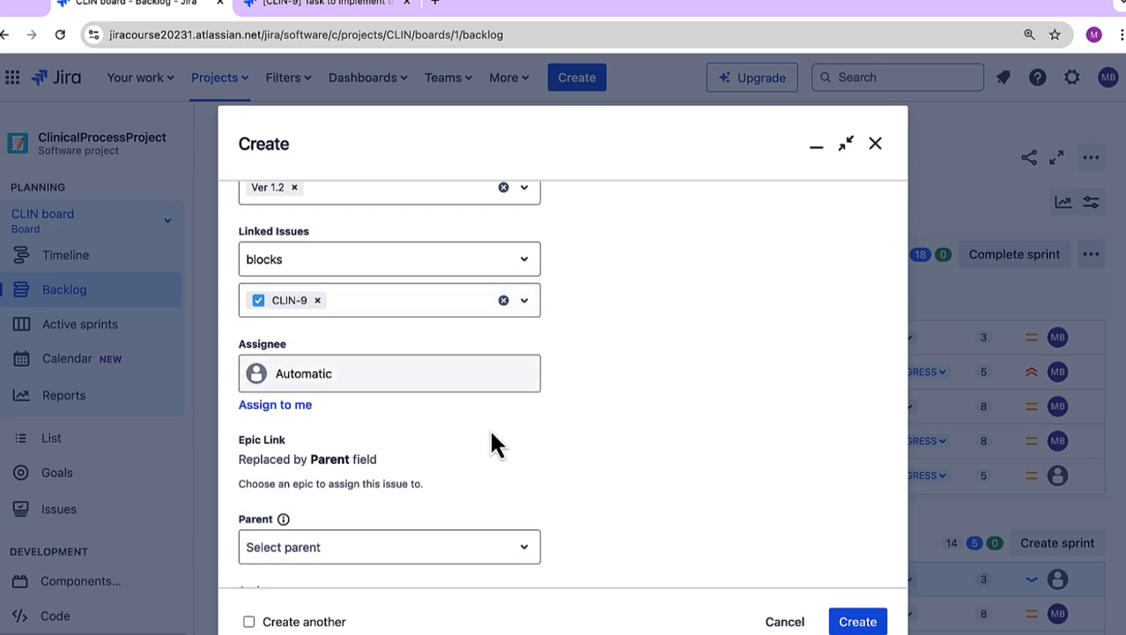
Step: Review the sprint, customer region and story points fields, set the due date to 10/25/2024, and create the bug
scroll(627, 471, down, 1)
scroll(627, 475, down, 5)
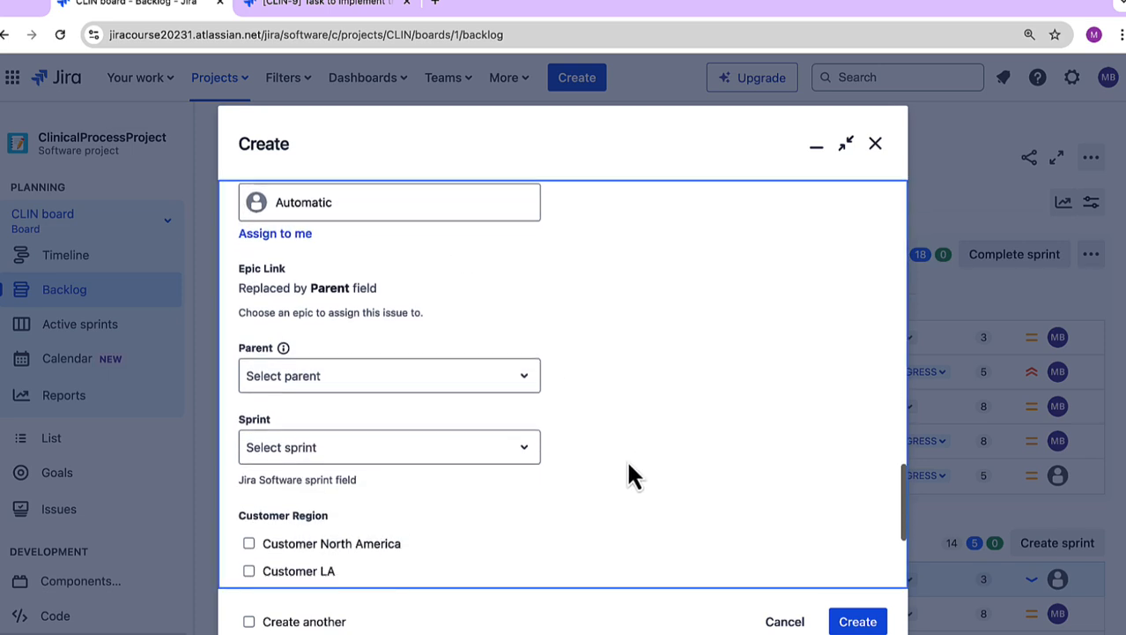
scroll(628, 474, down, 3)
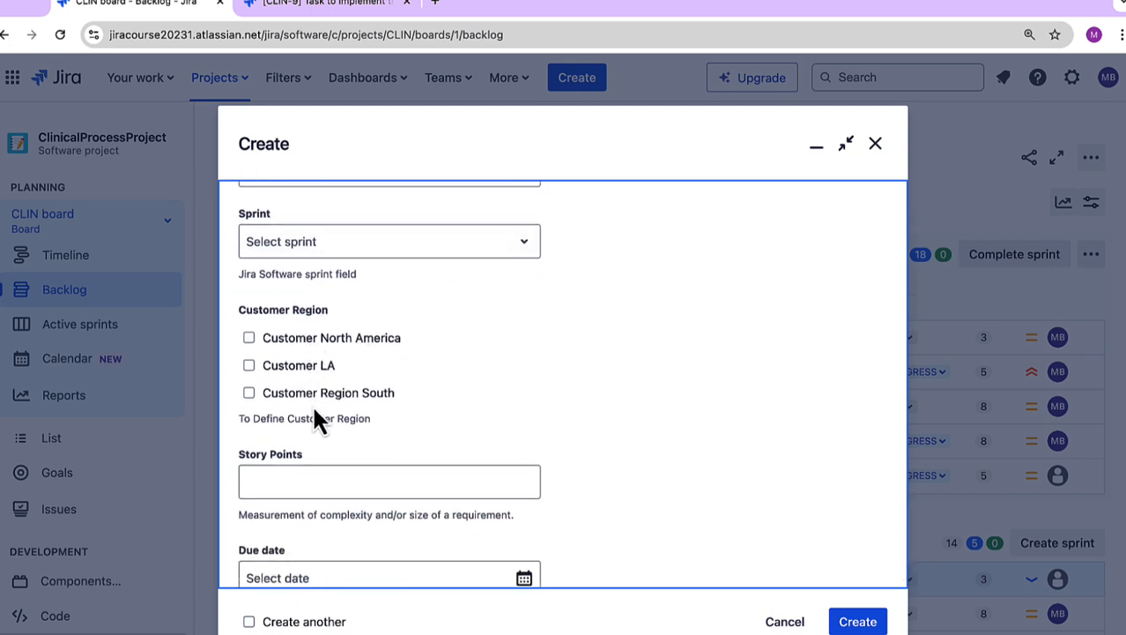
click(426, 492)
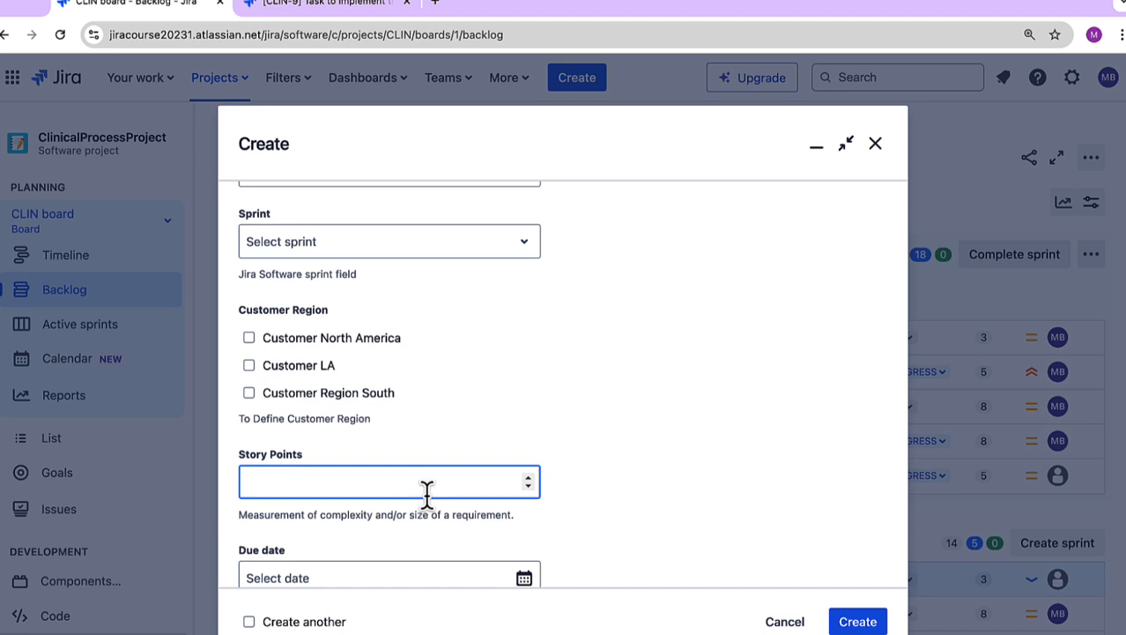
click(597, 490)
scroll(597, 490, down, 1)
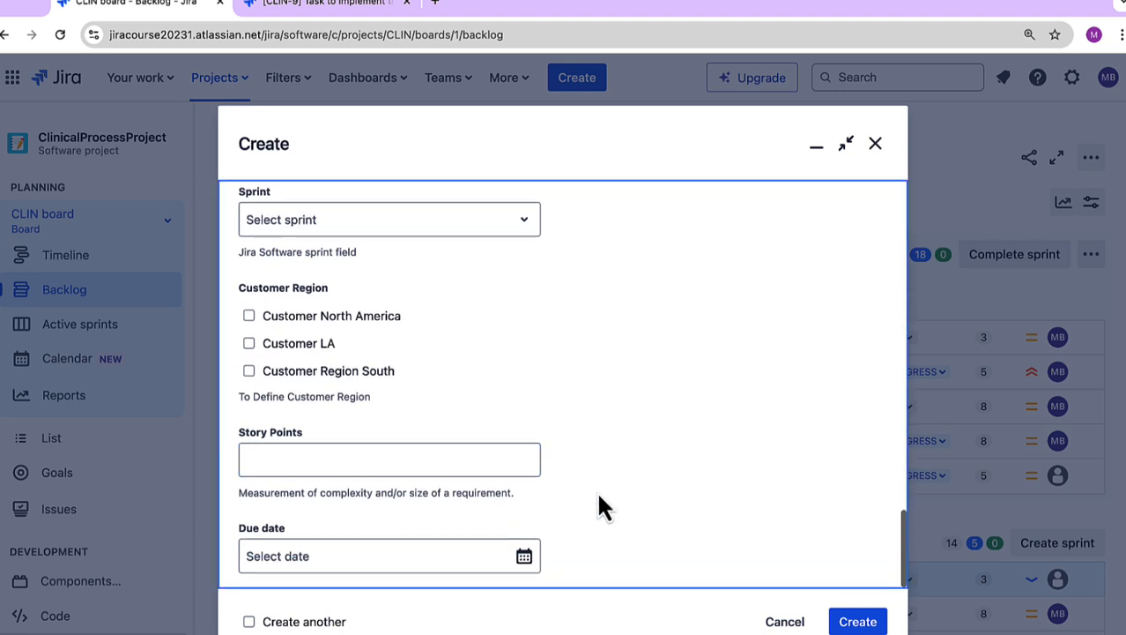
click(431, 565)
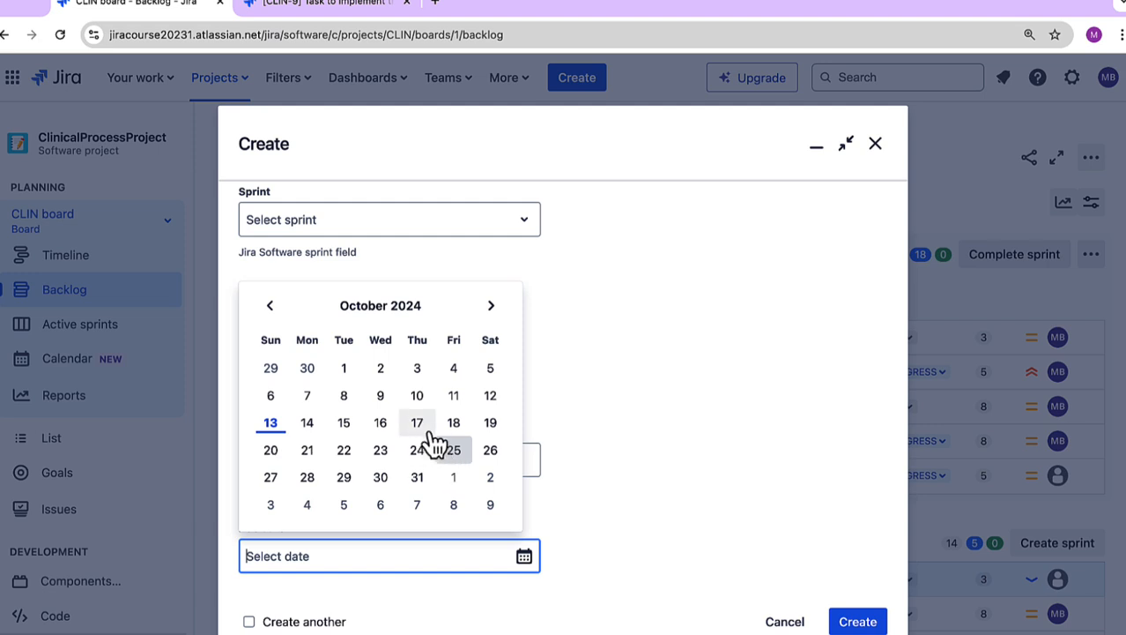
click(463, 458)
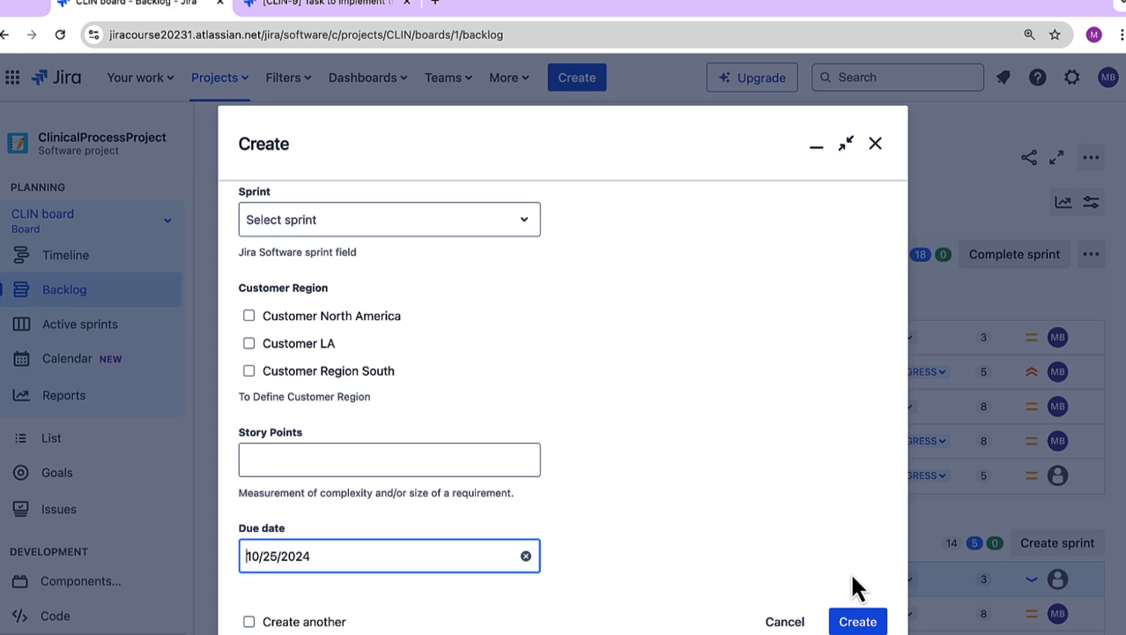
click(854, 624)
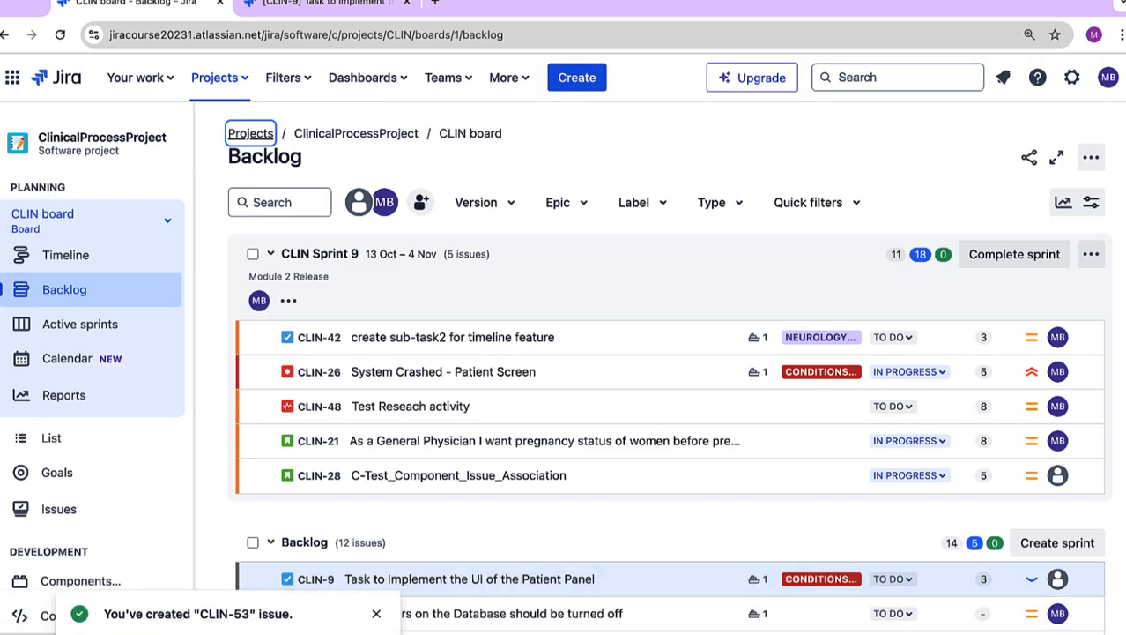
Step: Open the newly created bug and review its details and linked issue
click(222, 614)
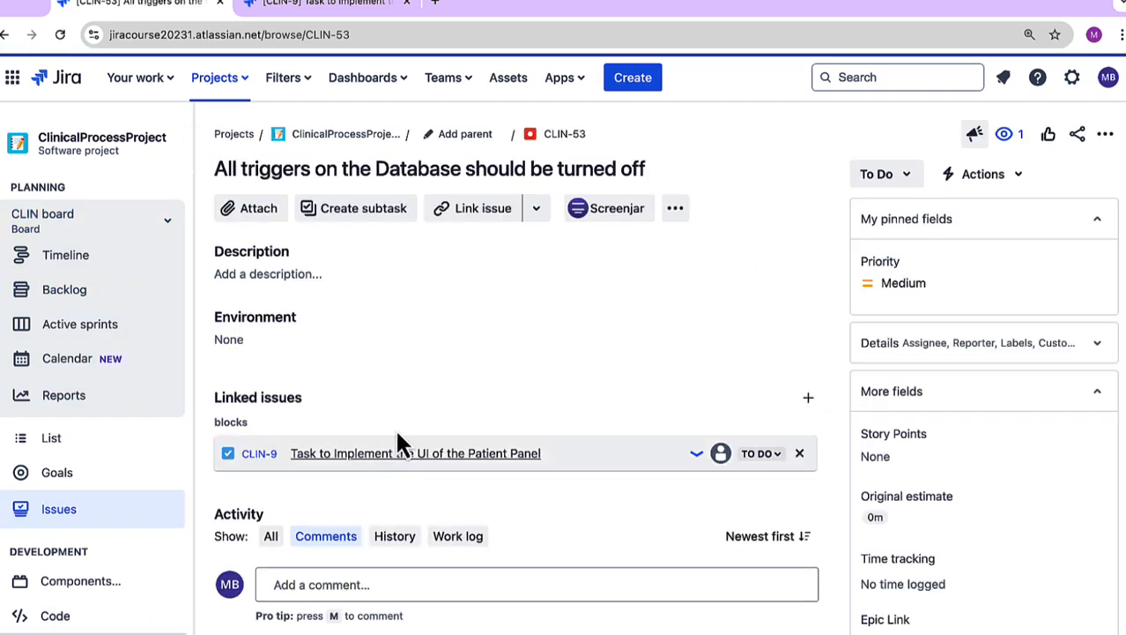
scroll(509, 328, down, 1)
scroll(509, 328, up, 1)
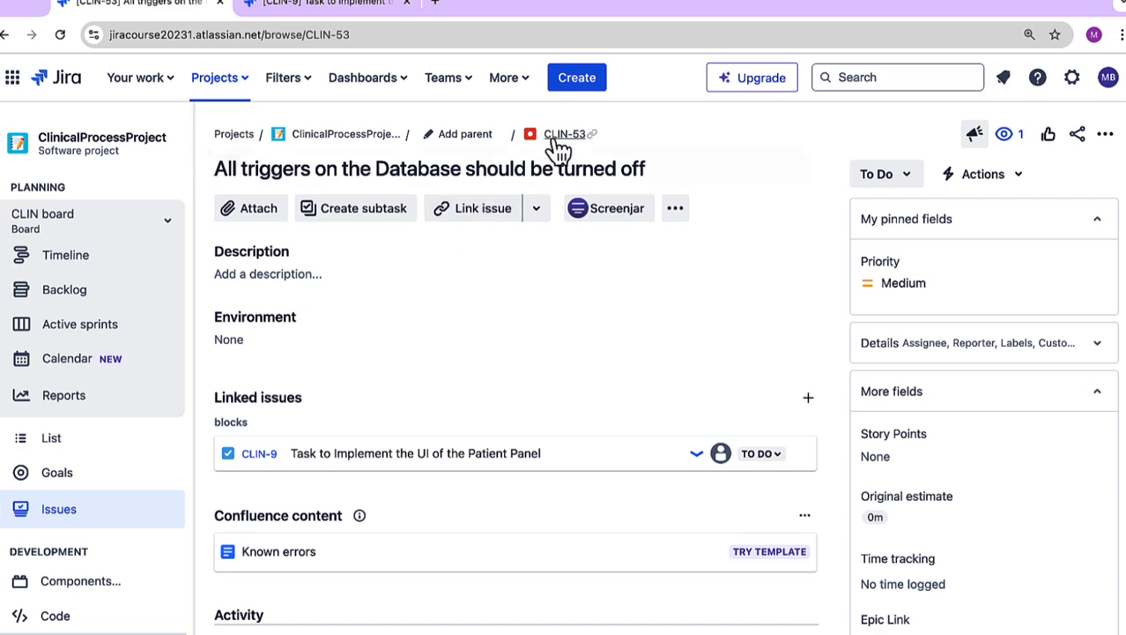
Step: Review the issue types offered for another new issue and discard the form
click(591, 79)
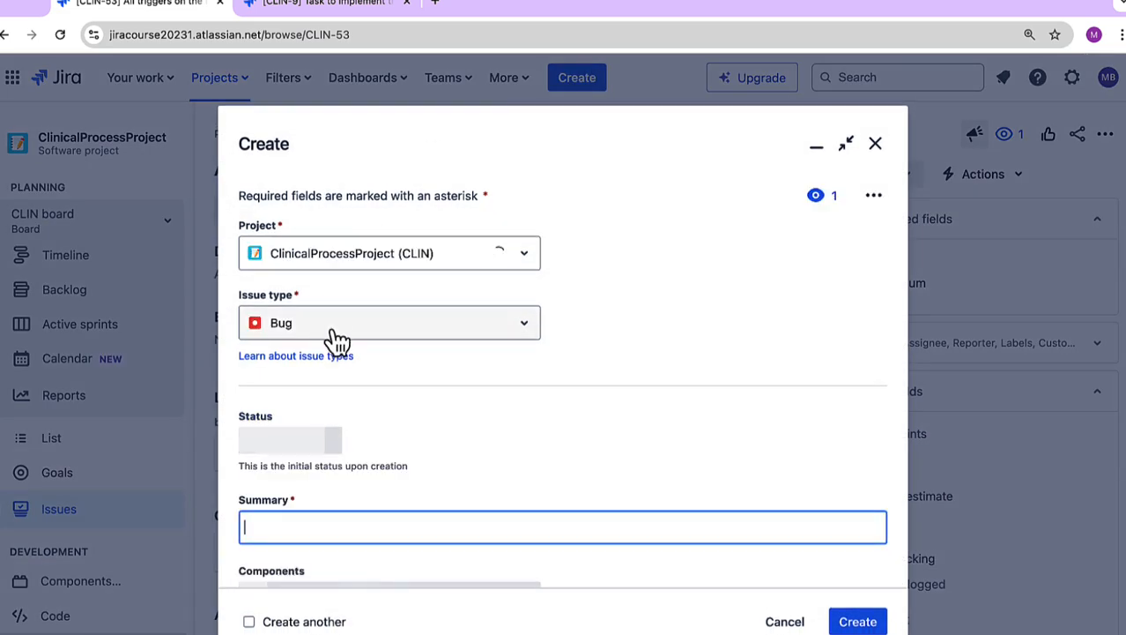
click(327, 334)
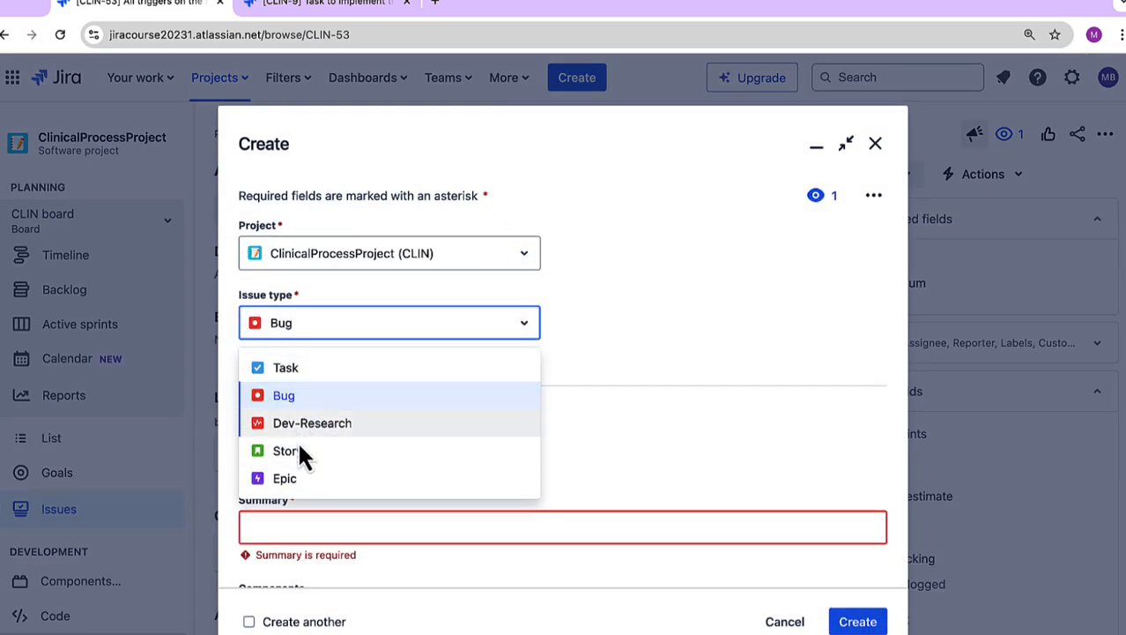
click(876, 144)
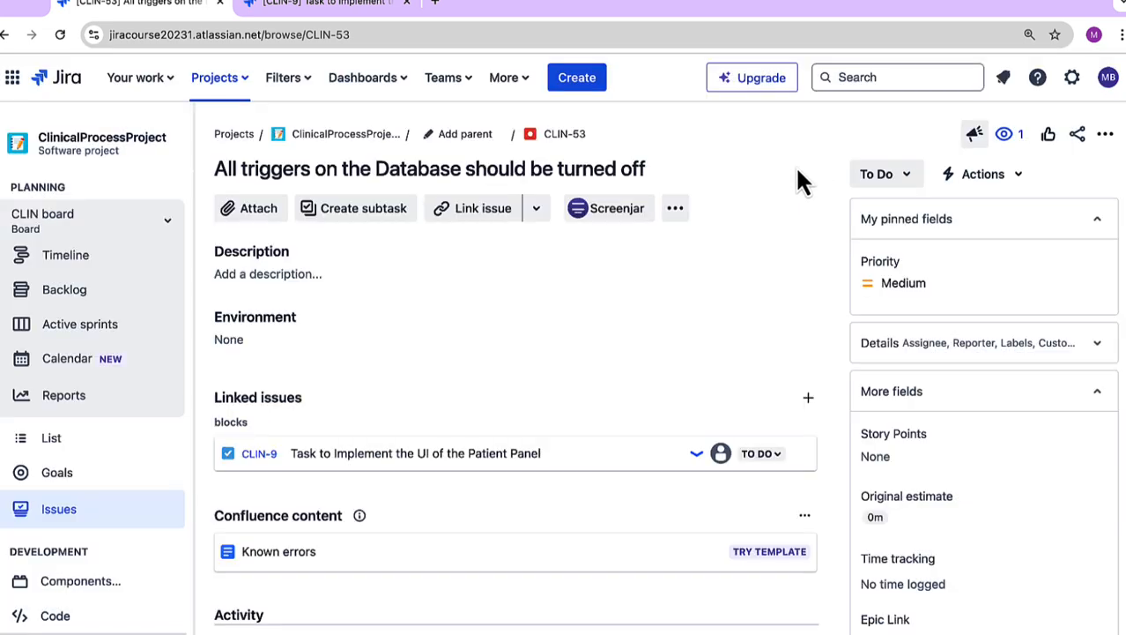
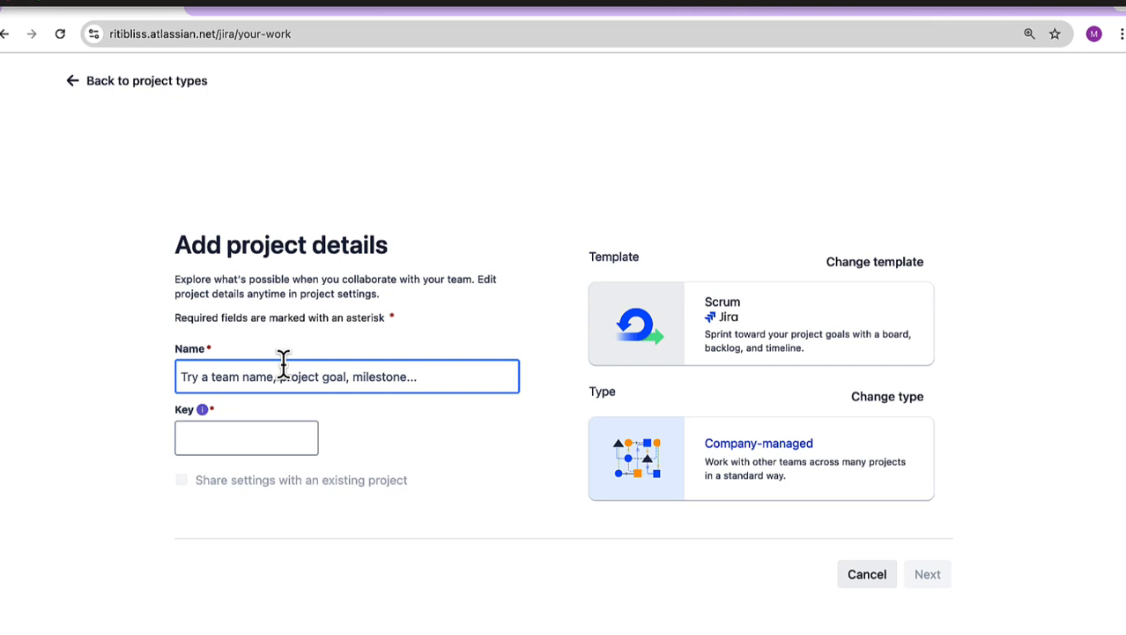
Step: Name the company-managed Scrum project Demo_scrum, keep the key DS, and create it
text(Demo)
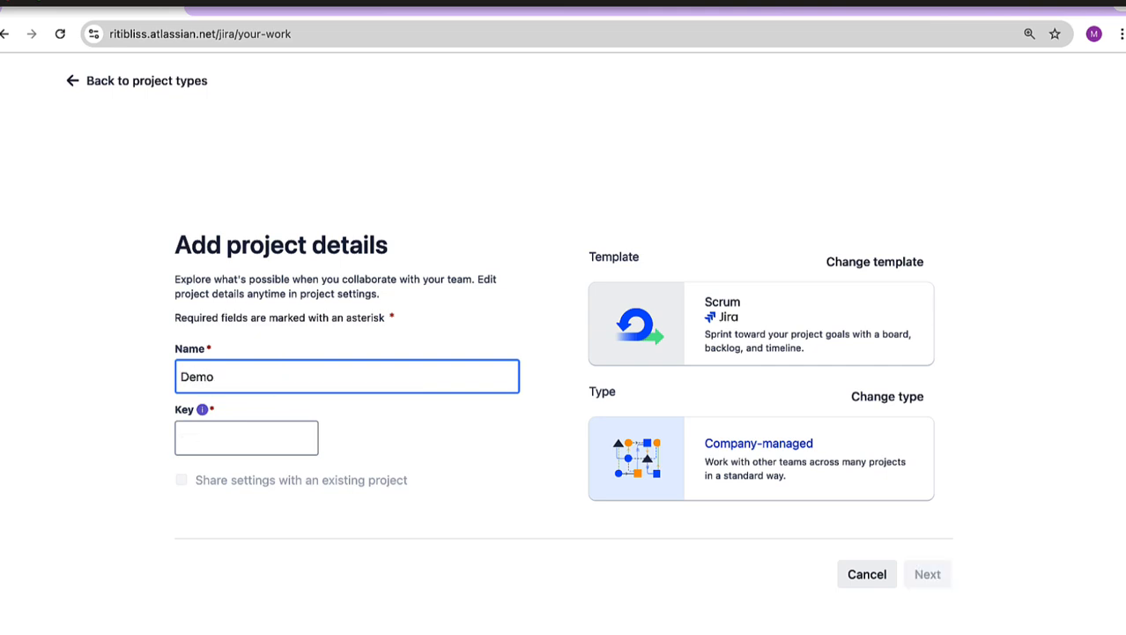
text(_scrum)
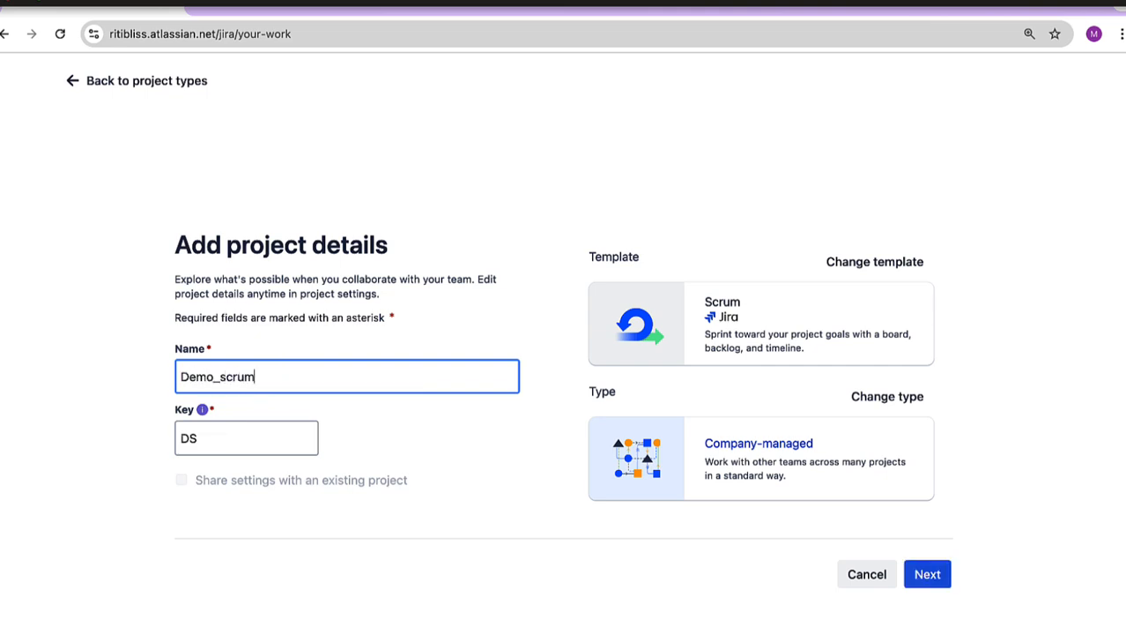
click(925, 575)
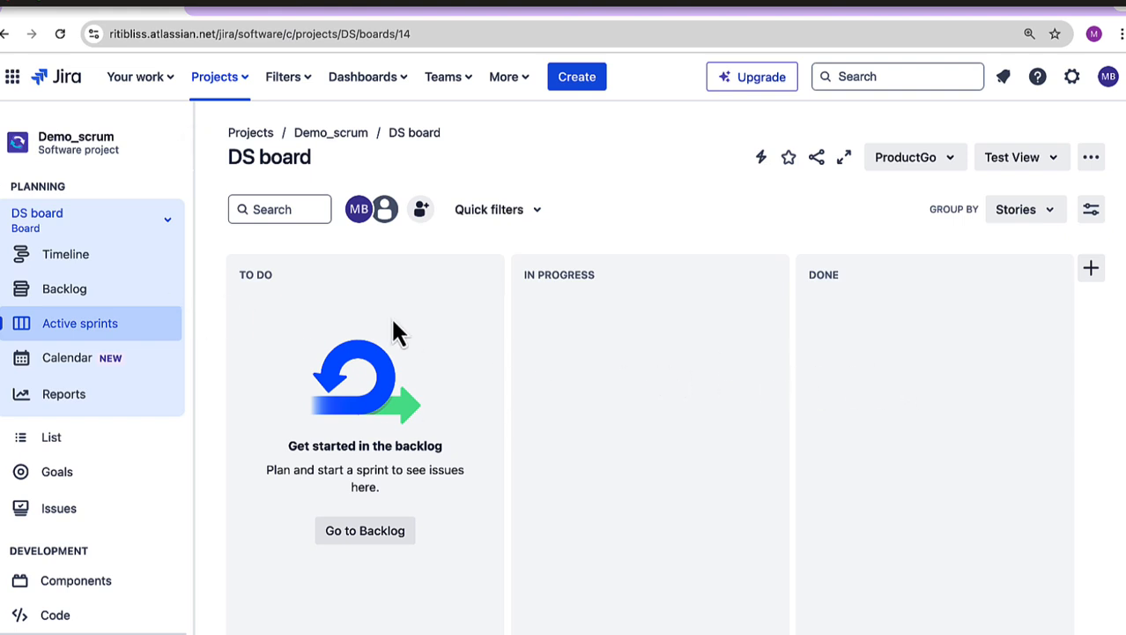
Step: Start another new project using the Kanban template for software development, reviewing the template's description
click(216, 78)
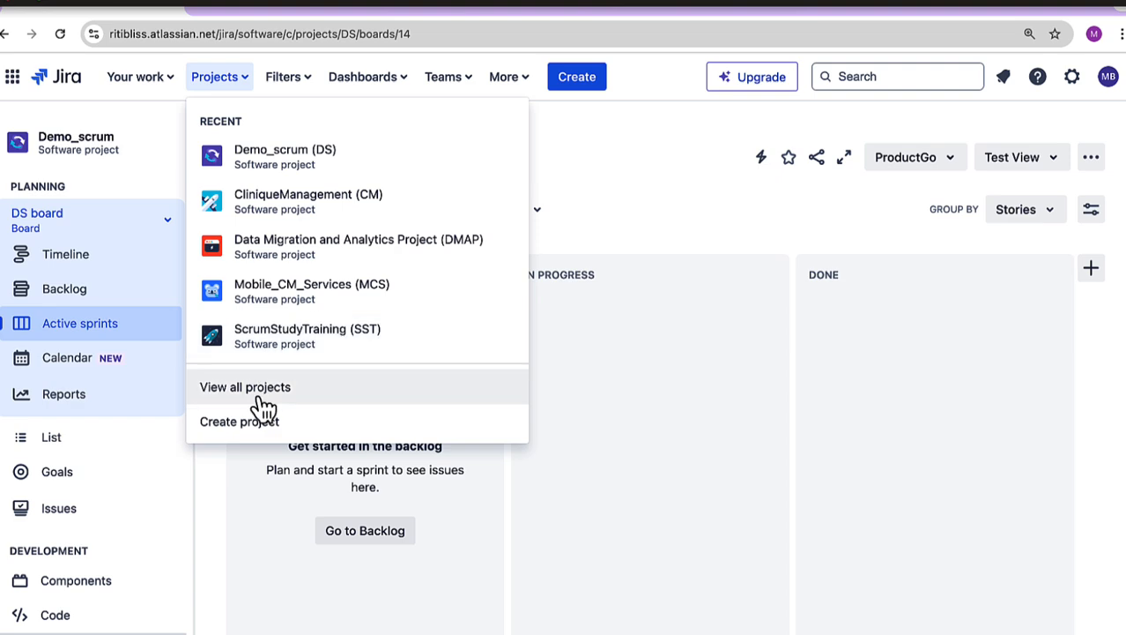
click(258, 423)
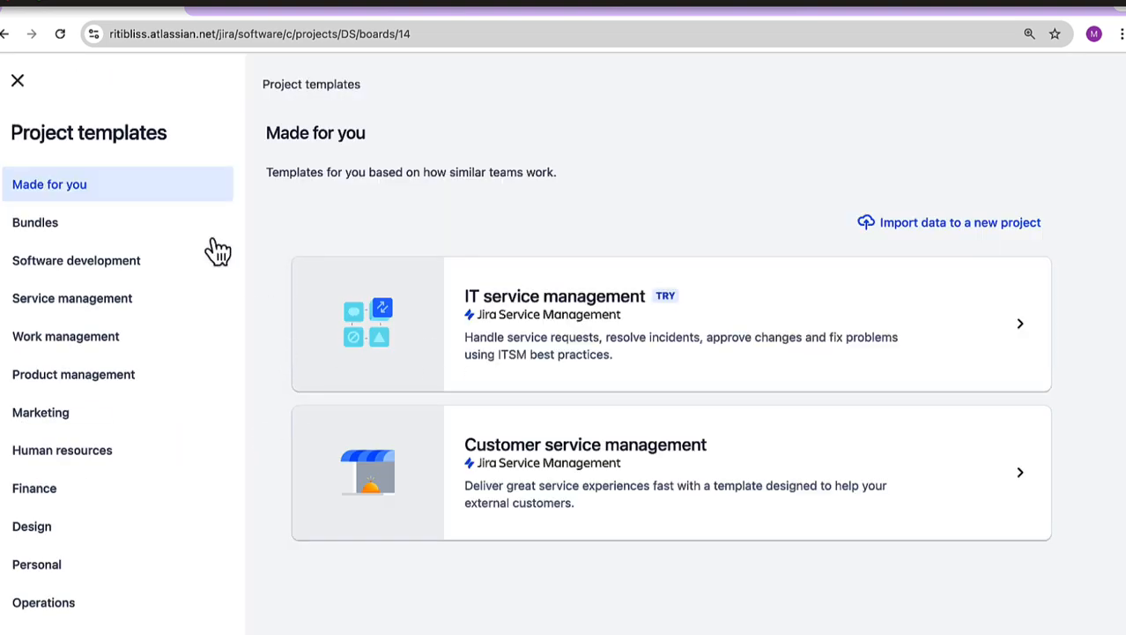
click(95, 260)
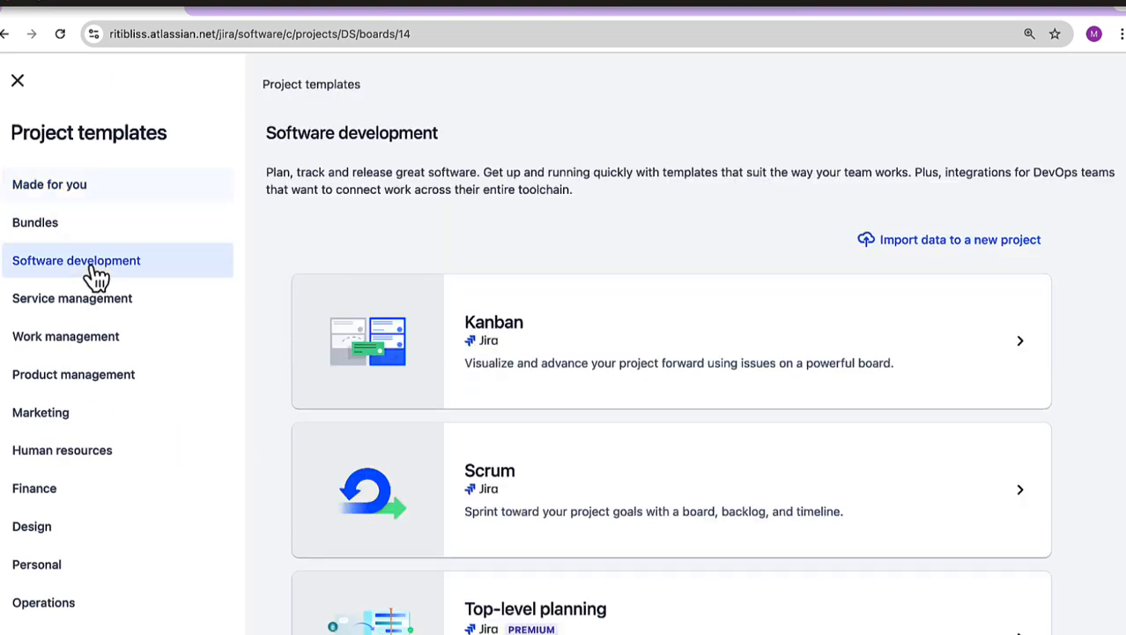
click(742, 344)
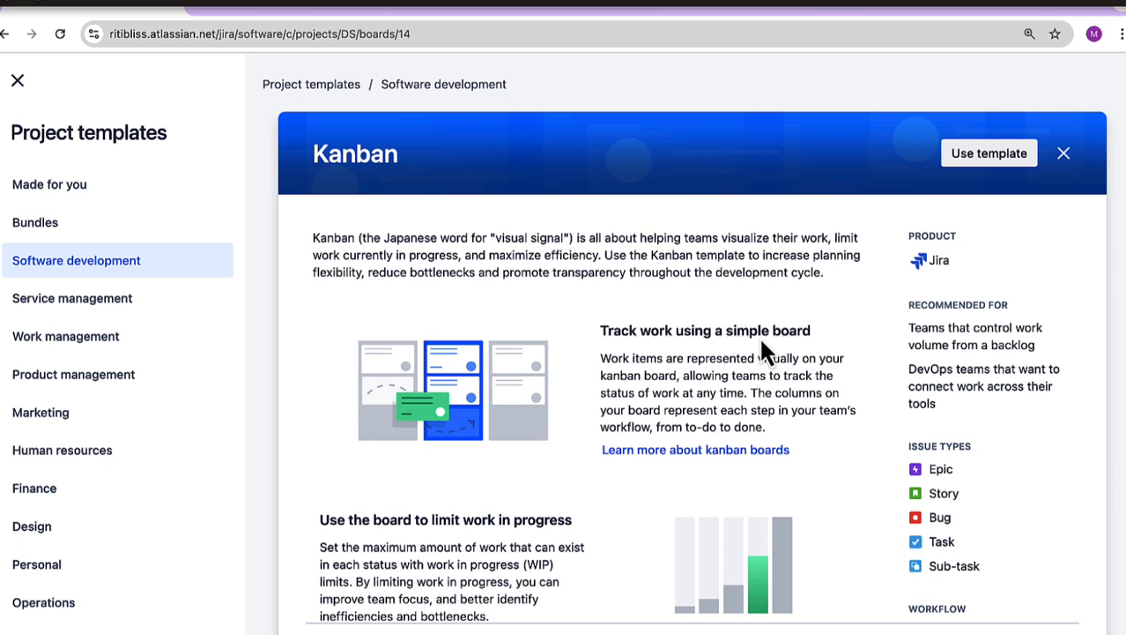
scroll(1062, 481, down, 3)
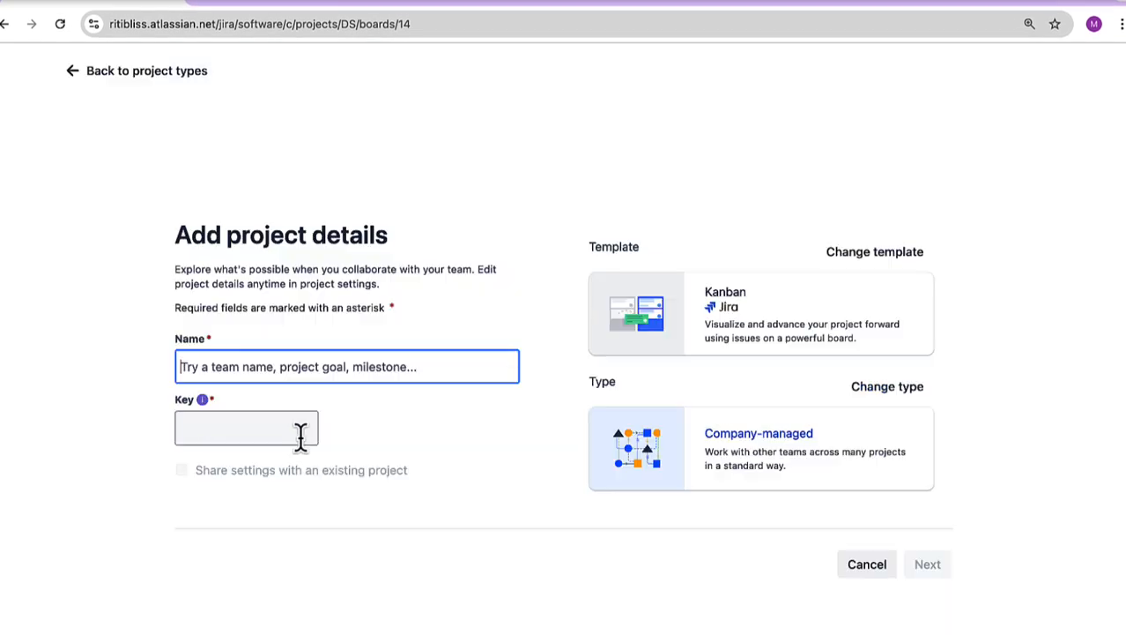
Step: Name the company-managed Kanban project Demo_Kanban, set its key to DKA, and create it
text(Kanban)
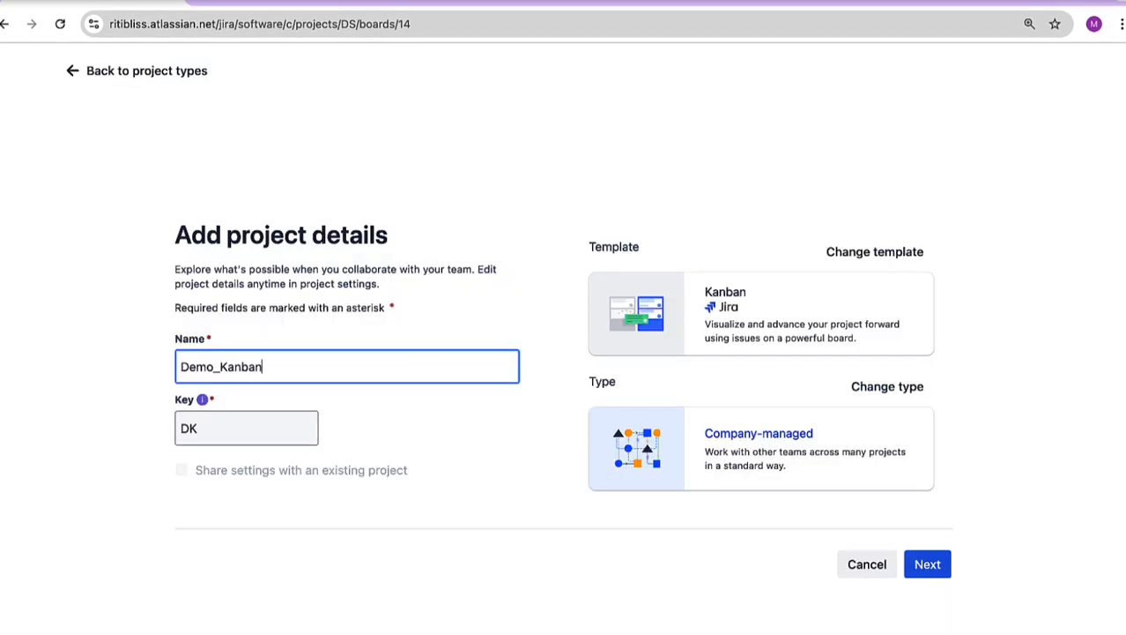
click(265, 428)
text(A)
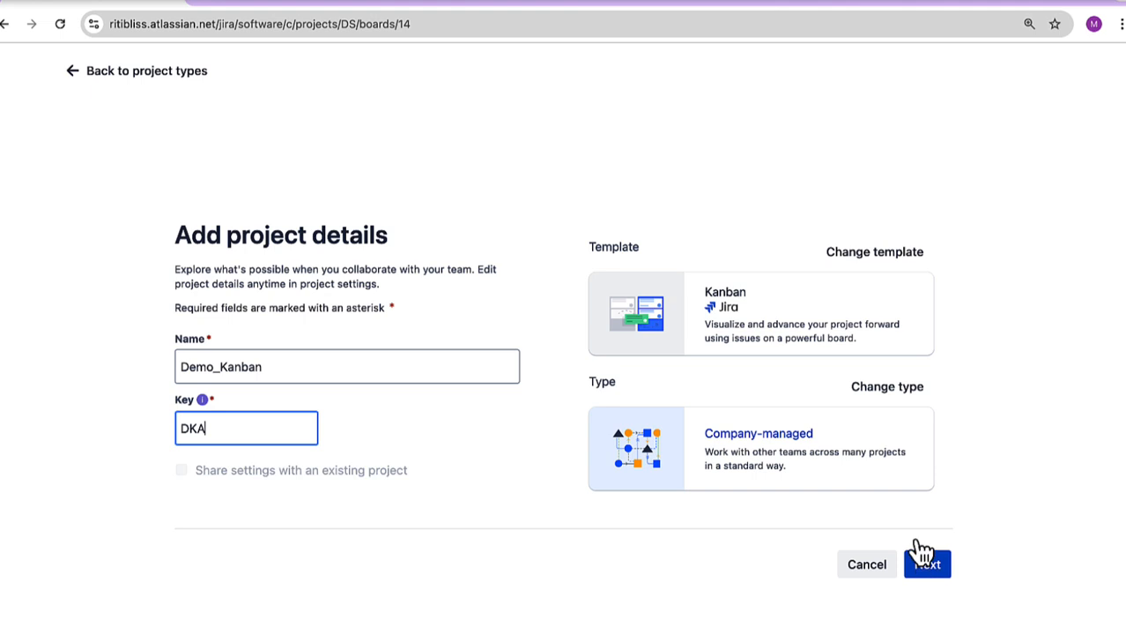
click(927, 564)
click(376, 607)
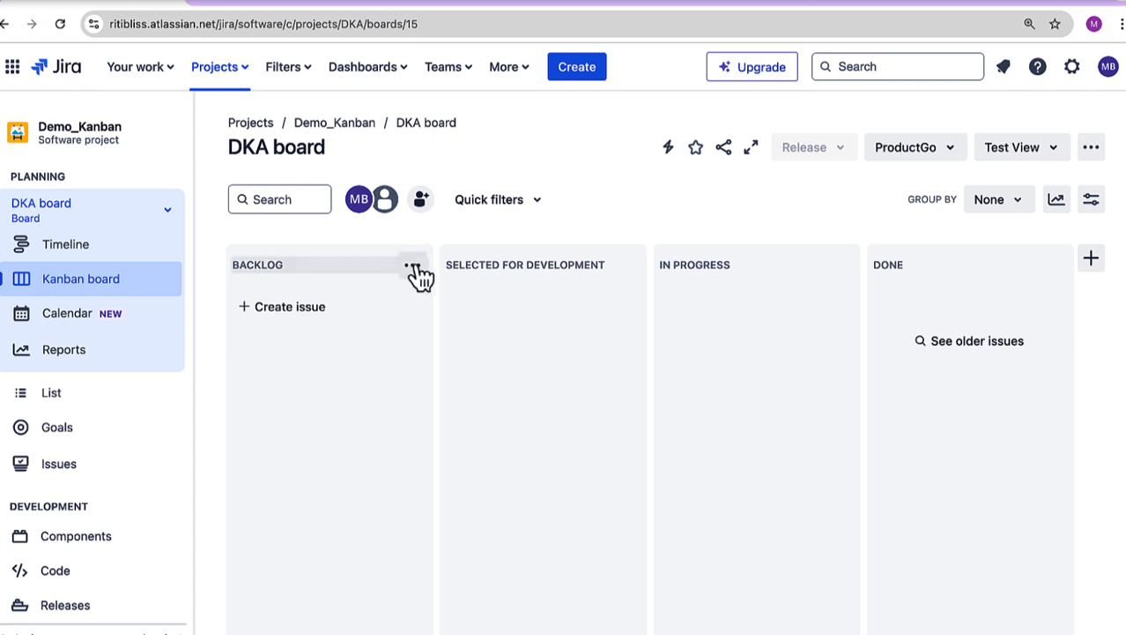
Step: Limit the Backlog column on the DKA board to a maximum of 4 and a minimum of 0 issues
click(412, 266)
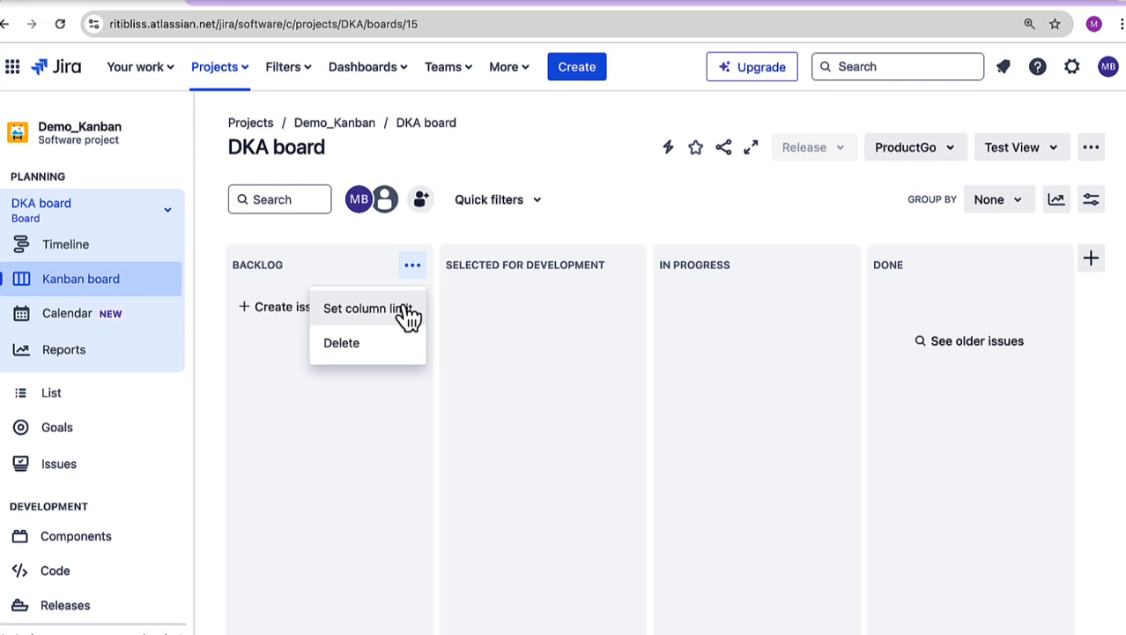
click(405, 310)
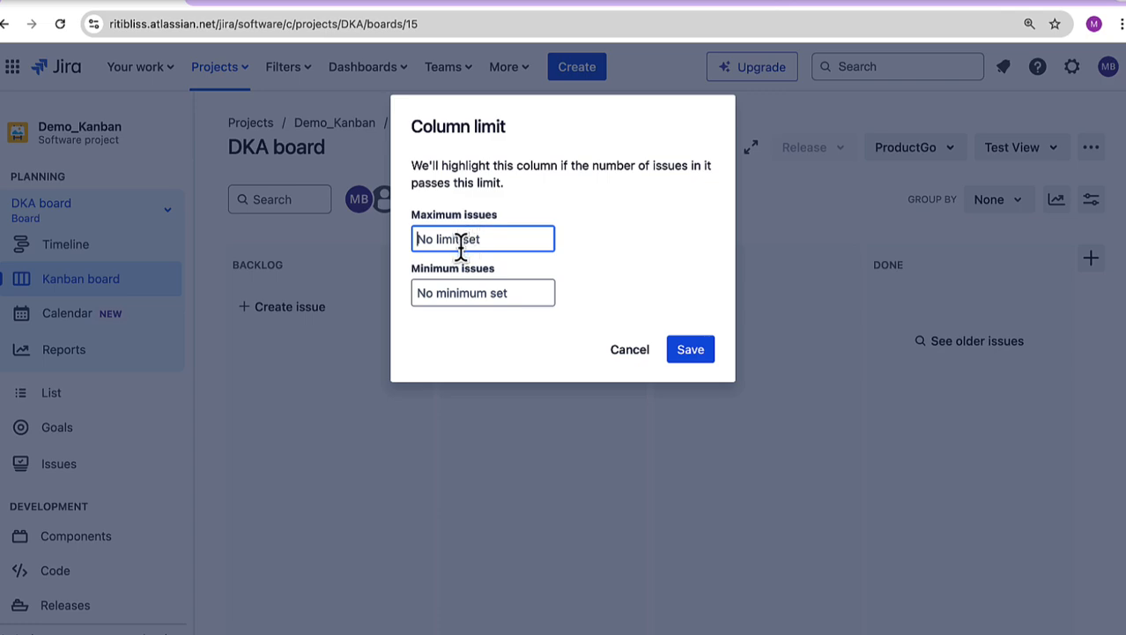
text(4)
click(433, 294)
text(0)
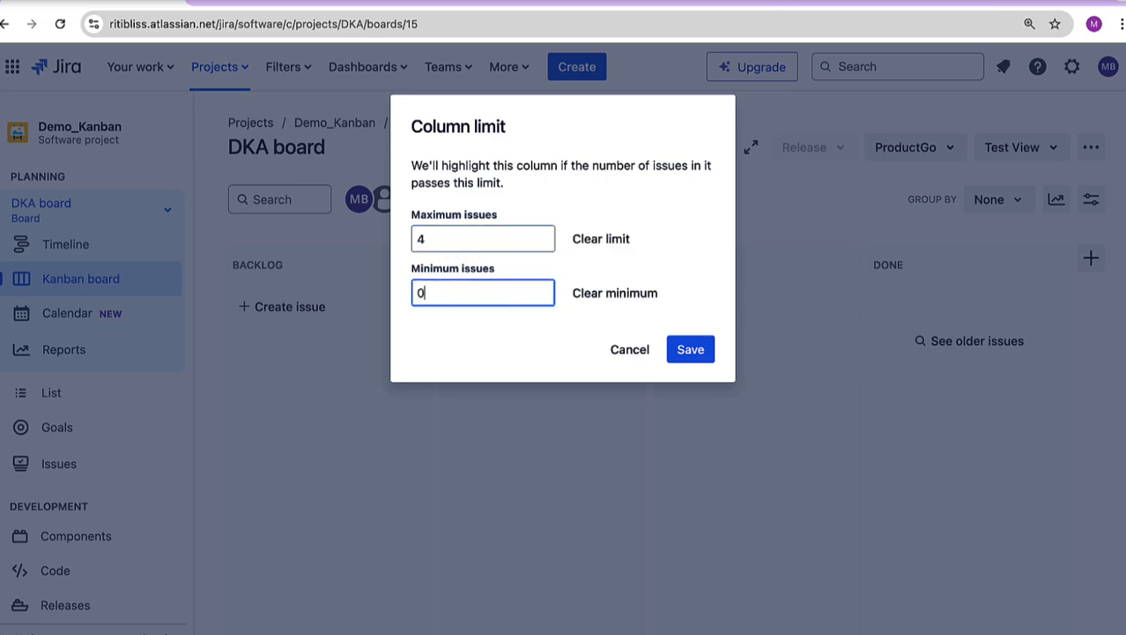
click(709, 357)
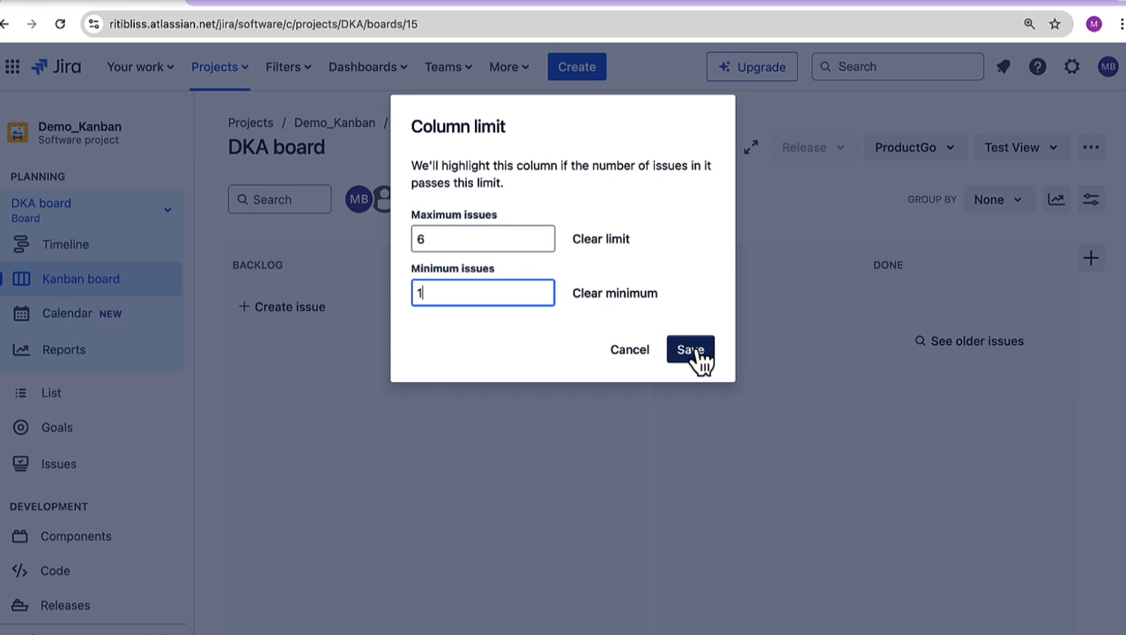
click(693, 357)
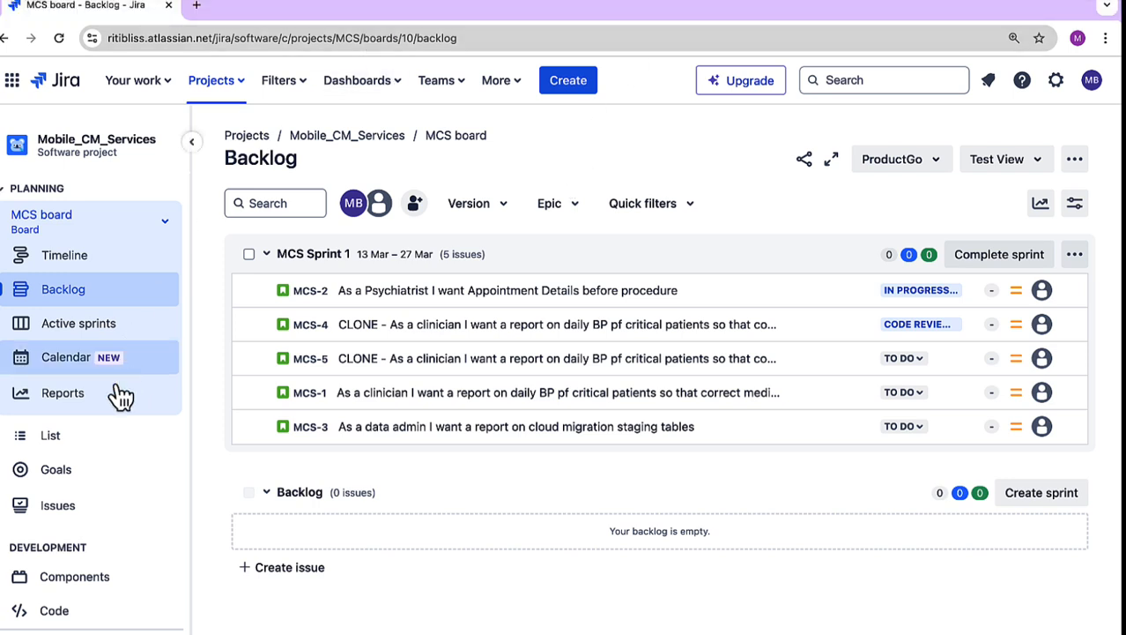
Step: Open the workflow diagram in the Mobile_CM_Services project settings, examine the transitions between its statuses, and close it
scroll(118, 478, down, 3)
scroll(116, 478, down, 4)
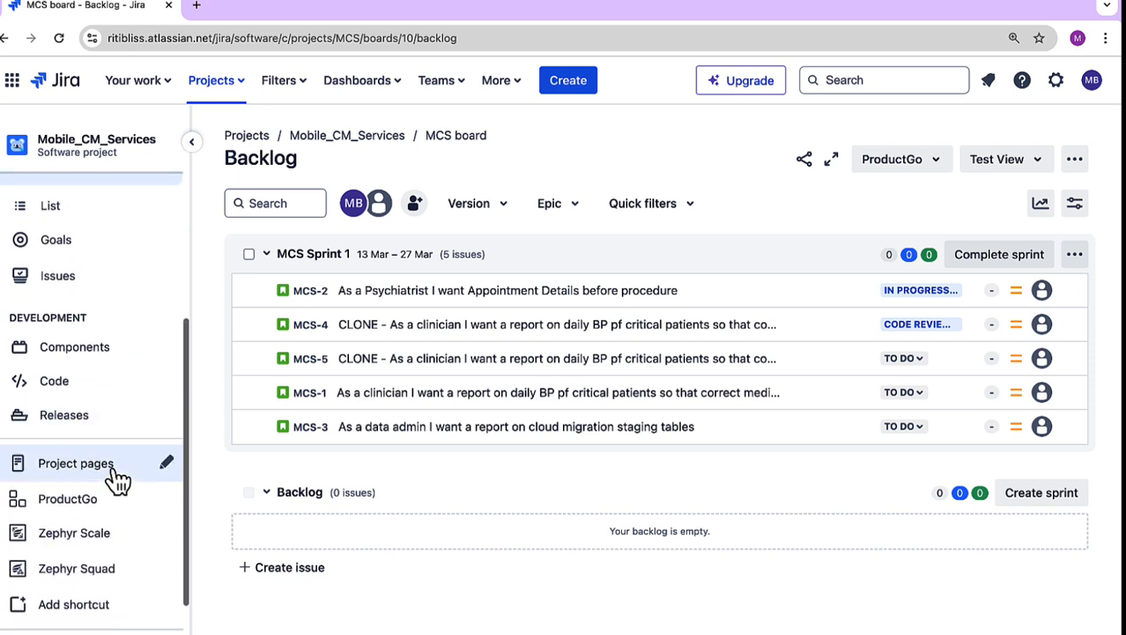
click(124, 606)
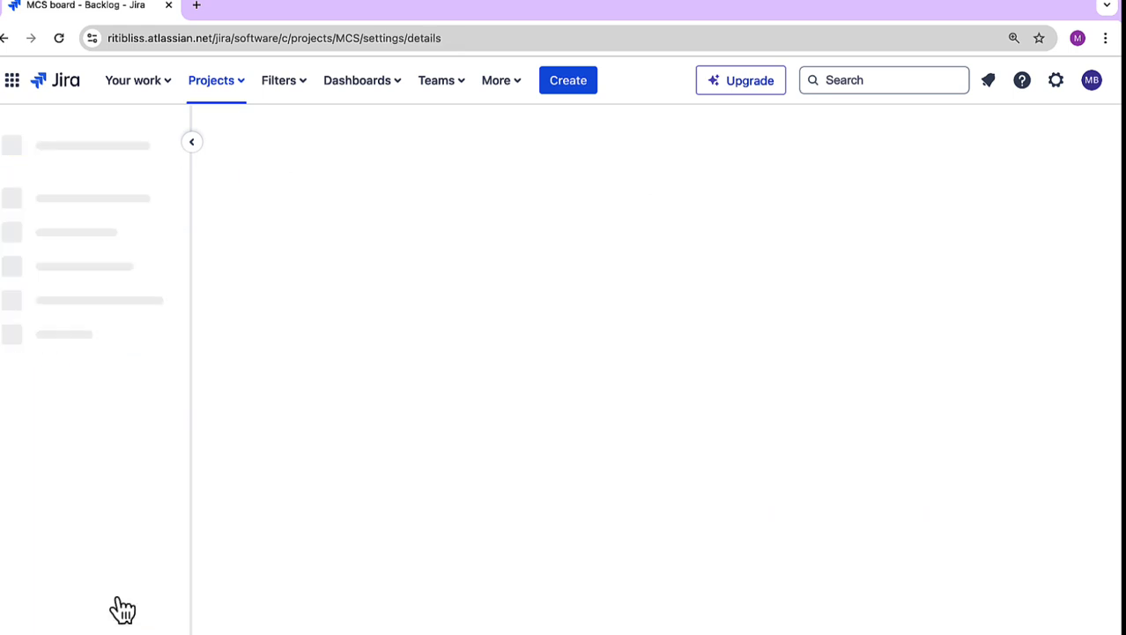
click(103, 548)
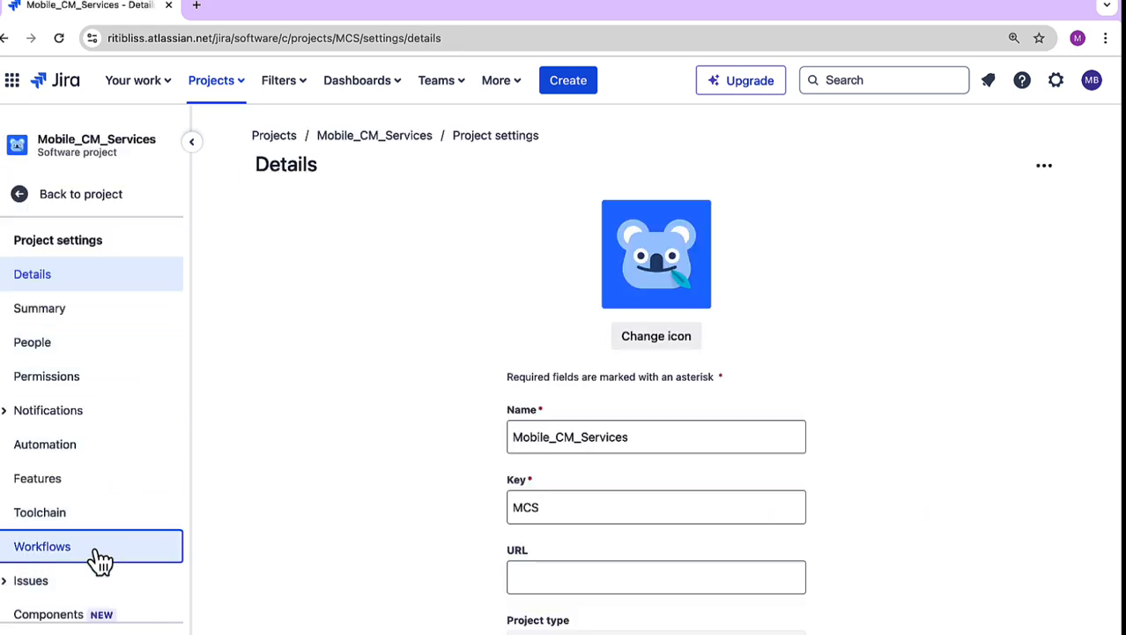
click(602, 311)
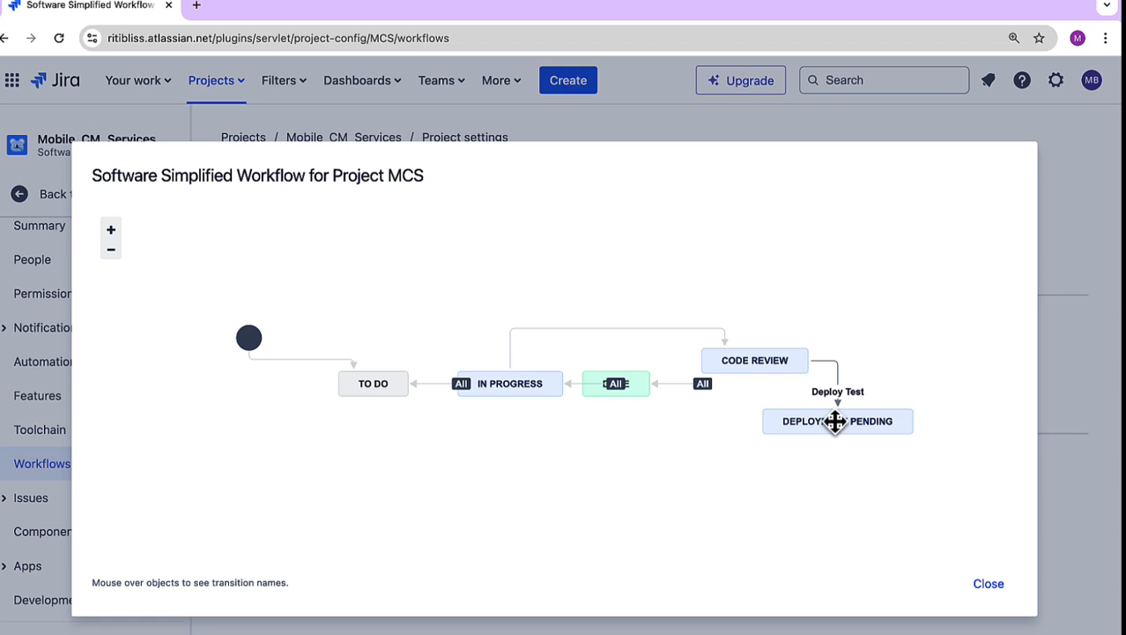
mouse_move(704, 395)
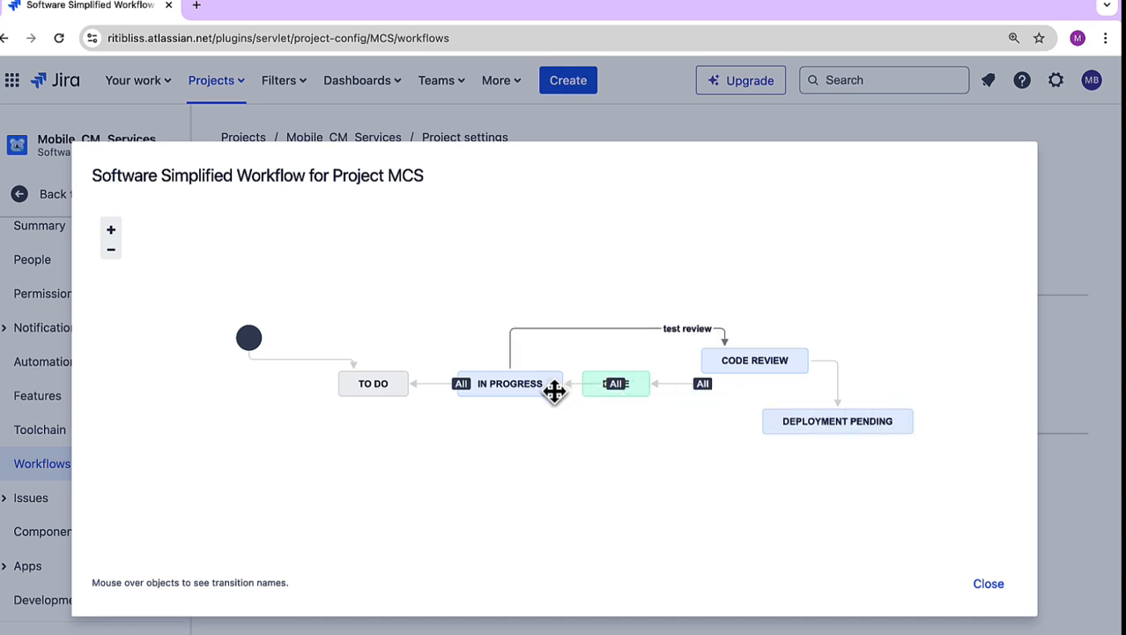
mouse_move(458, 390)
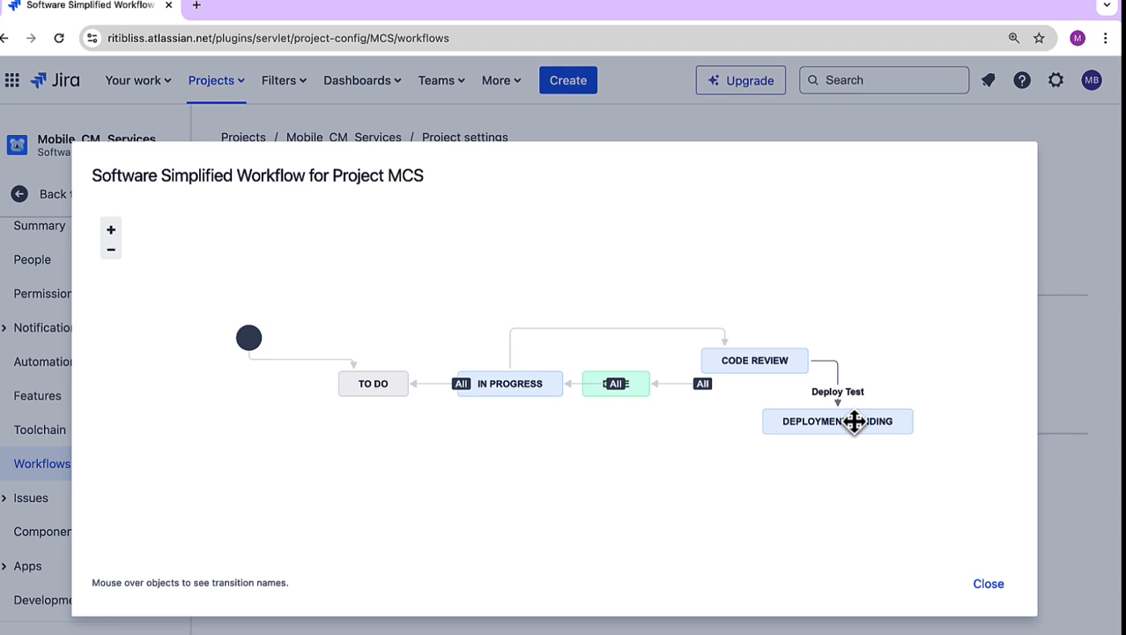
click(989, 585)
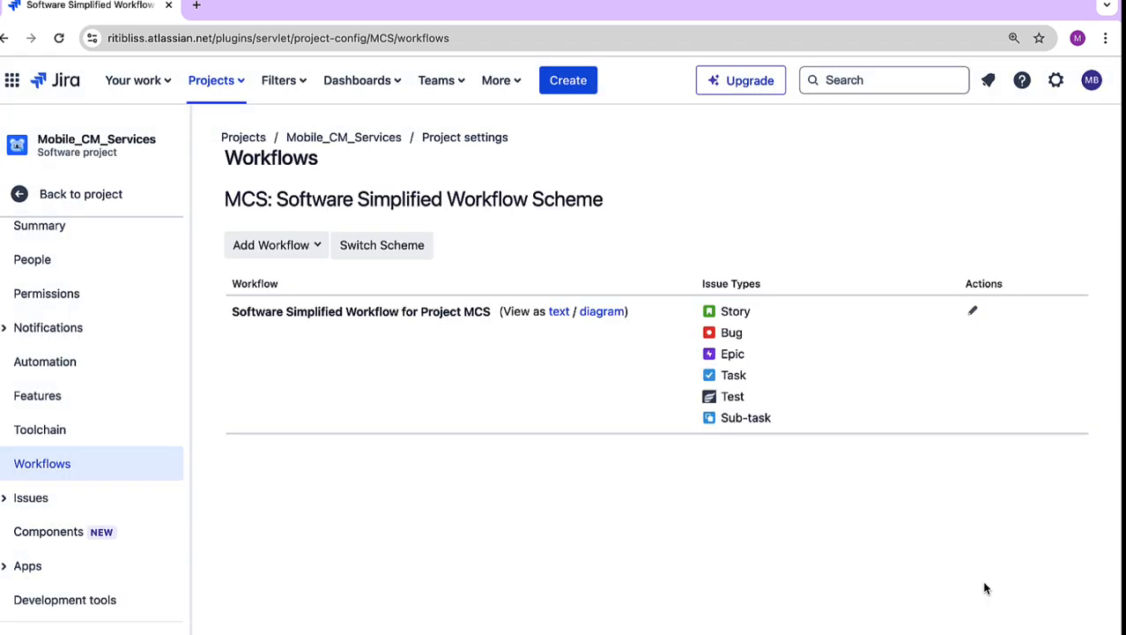
Step: Return to the MCS Sprint 1 board and move MCS-5 from To Do to In Progress
click(120, 201)
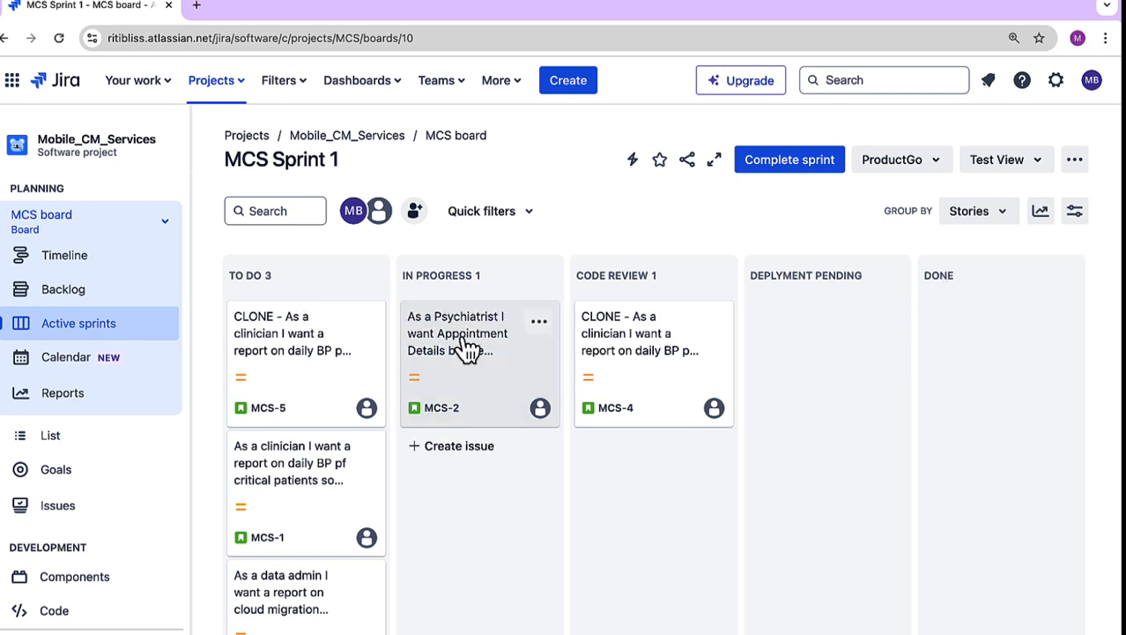
drag(301, 385, 407, 449)
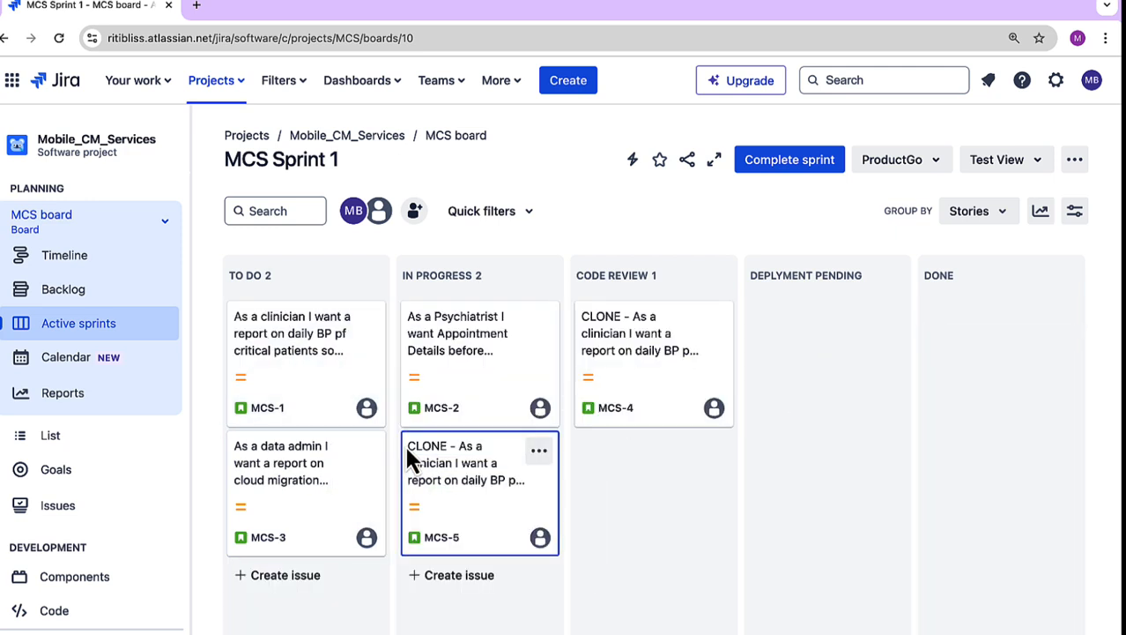
Step: Move MCS-4 from Code Review to In Progress and back to Code Review
click(636, 366)
drag(635, 359, 432, 384)
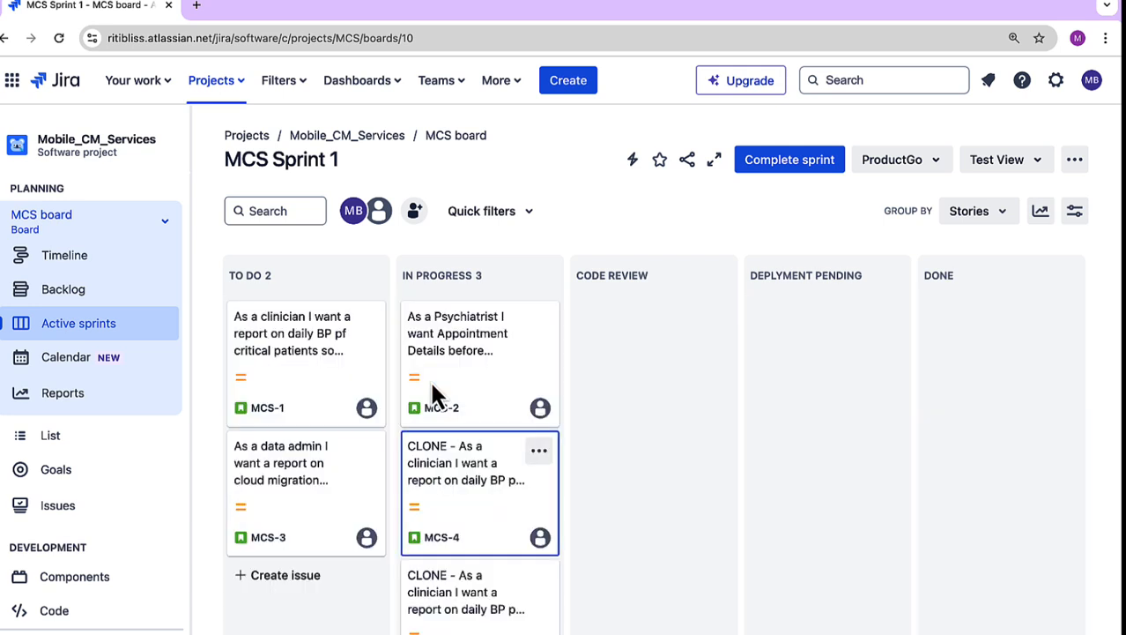
drag(457, 478, 582, 367)
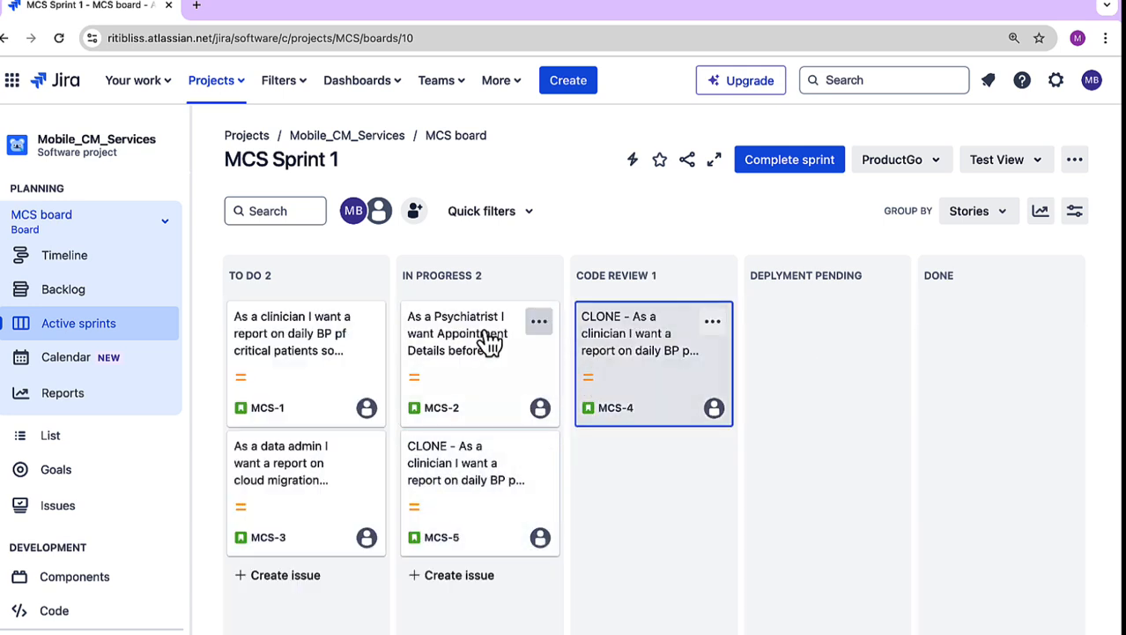
Step: Try to move MCS-2 from In Progress to Deplyment Pending, and put it back in its column
drag(490, 339, 754, 418)
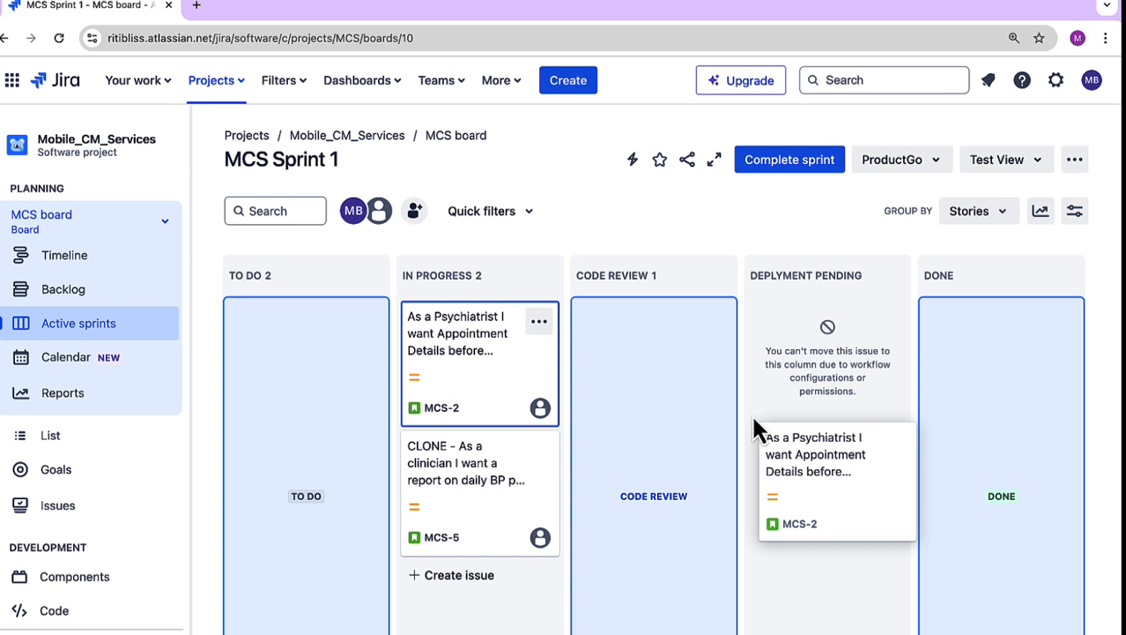
drag(754, 418, 407, 318)
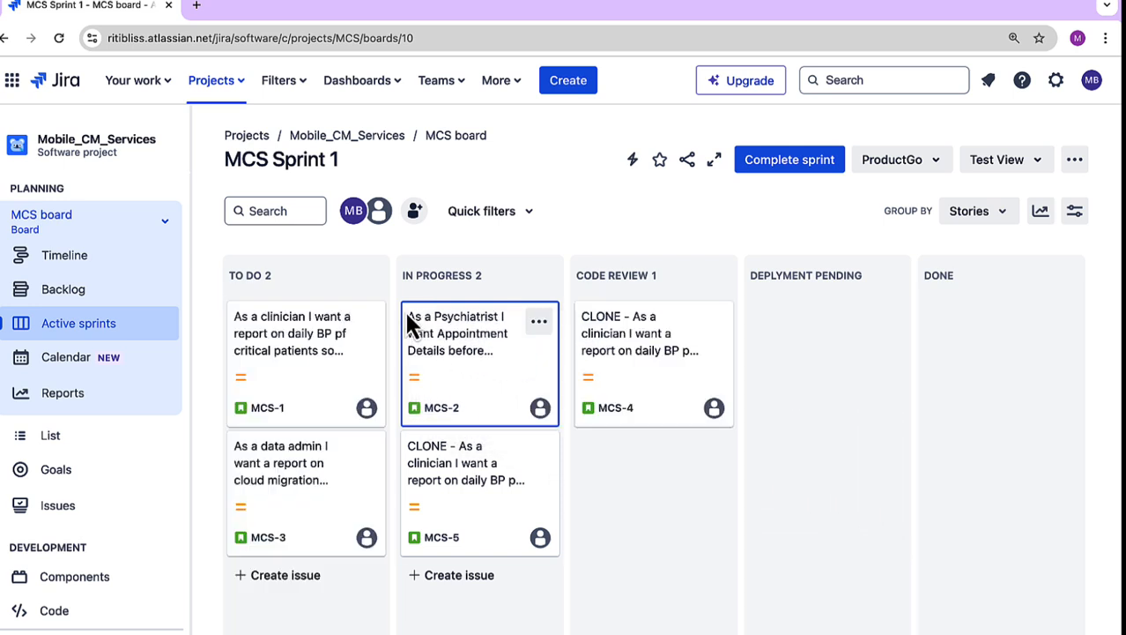
Step: Move MCS-4 from Code Review to Deplyment Pending and MCS-1 from To Do to Done
drag(649, 339, 769, 324)
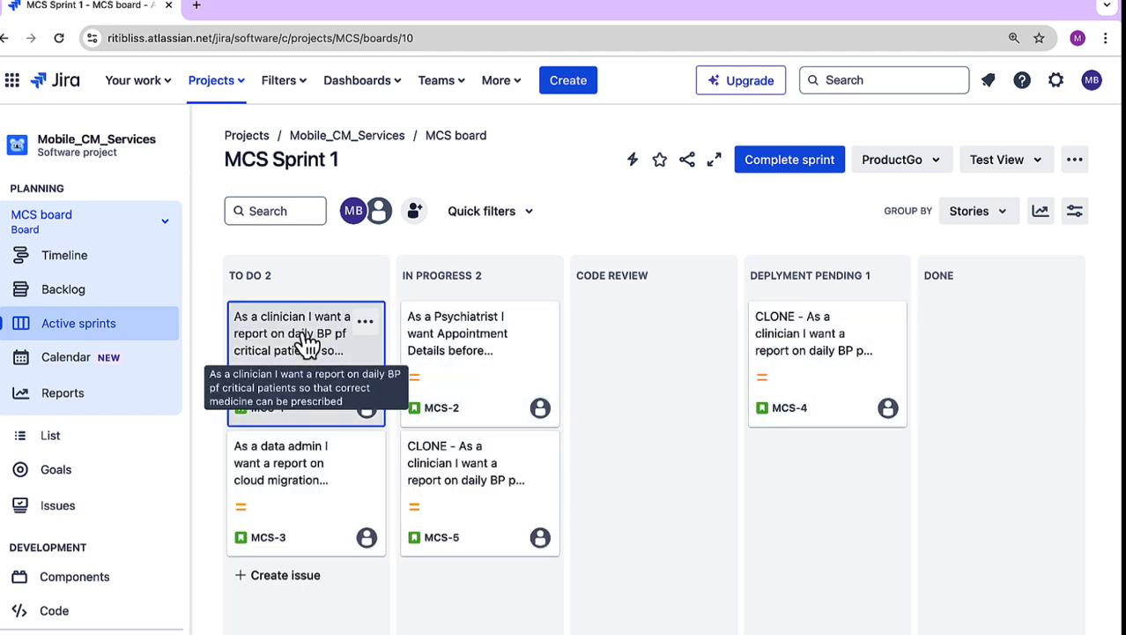
drag(301, 347, 925, 315)
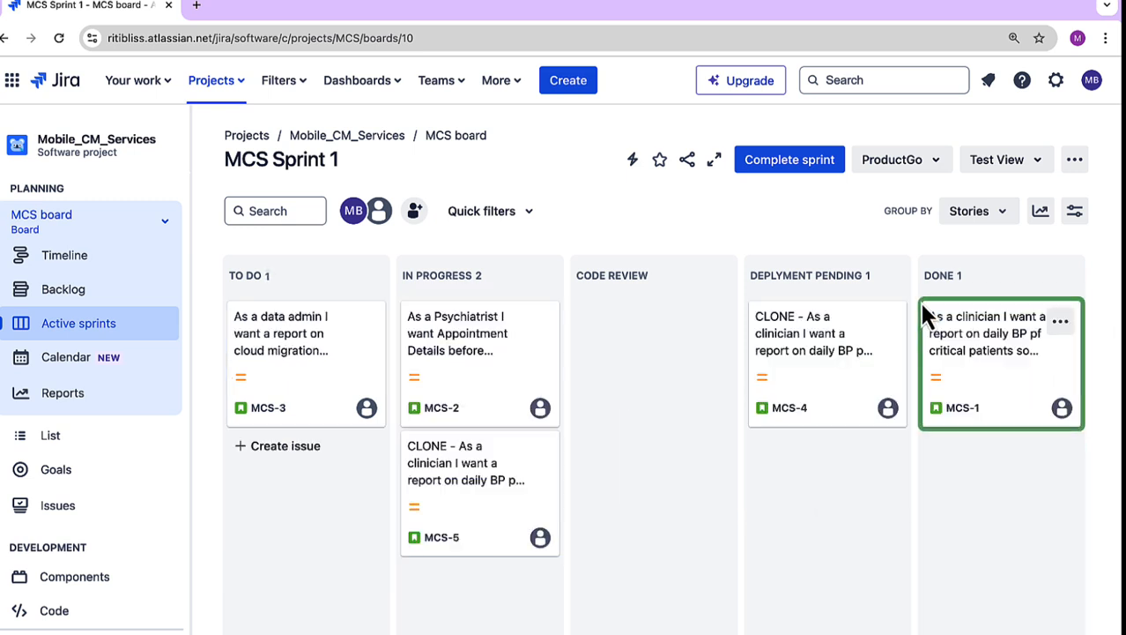
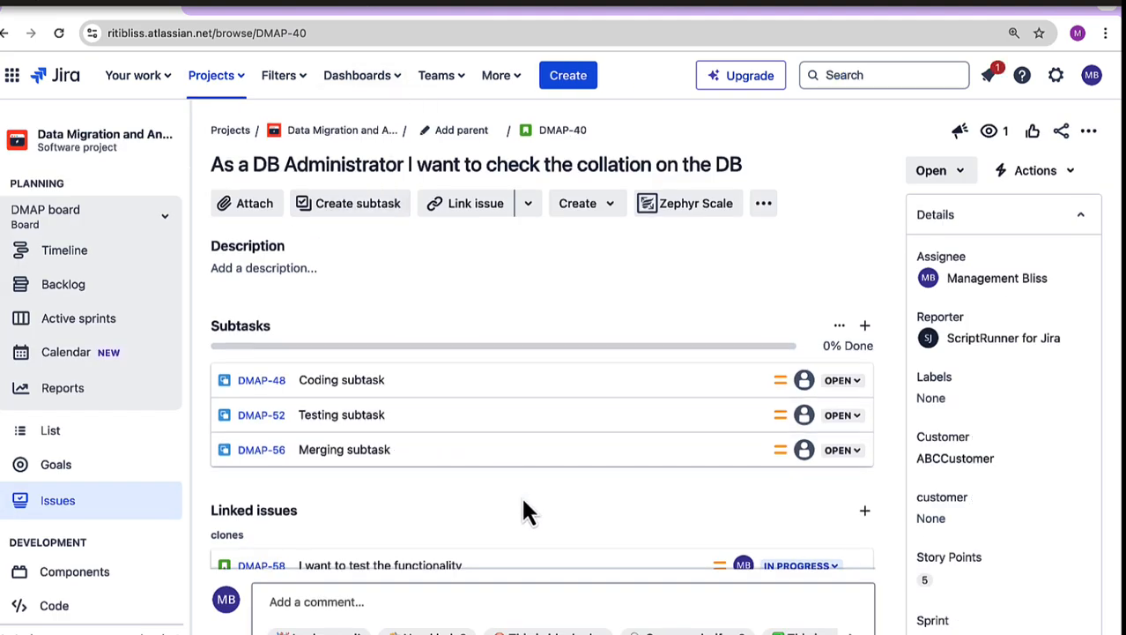
Step: Review the linked issues of DMAP-40 and open the list of all filters
scroll(525, 510, down, 3)
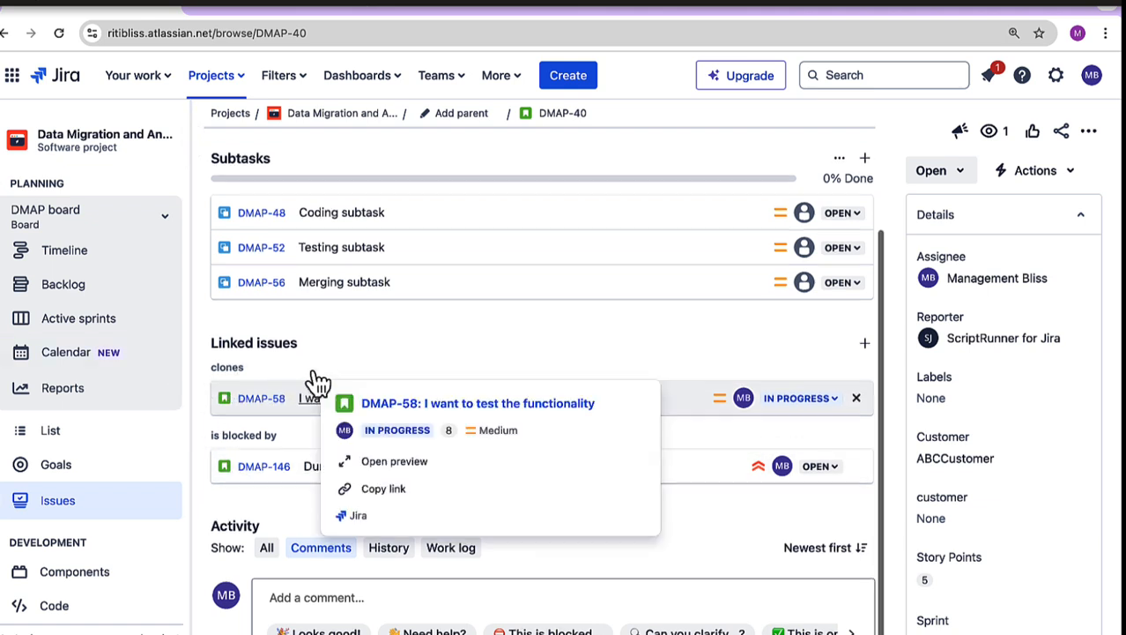
scroll(315, 378, up, 2)
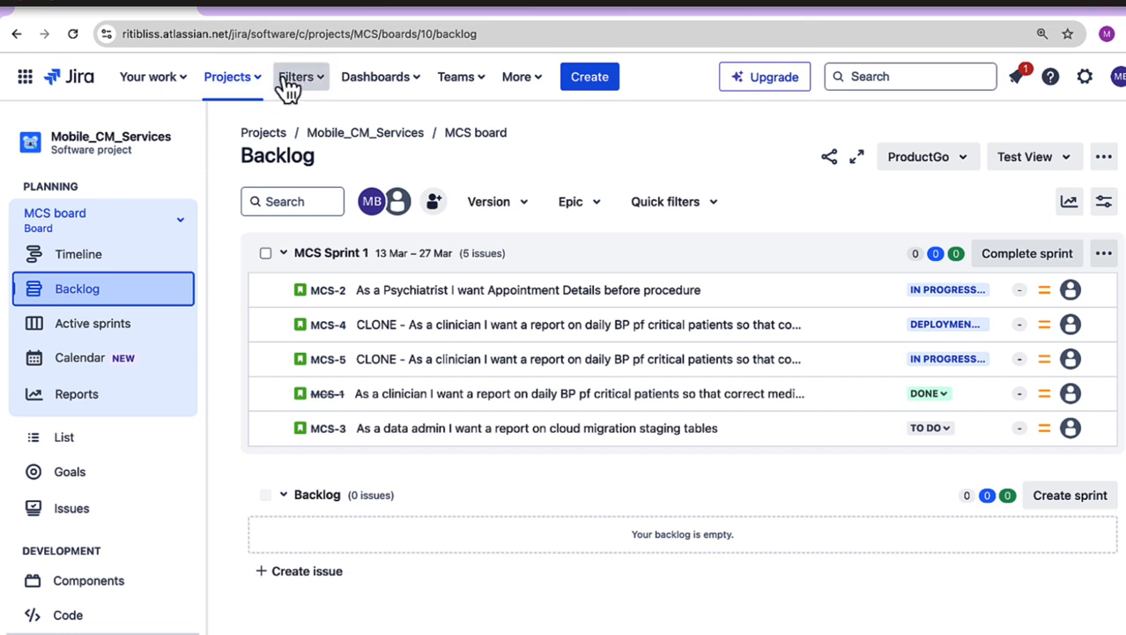
click(316, 81)
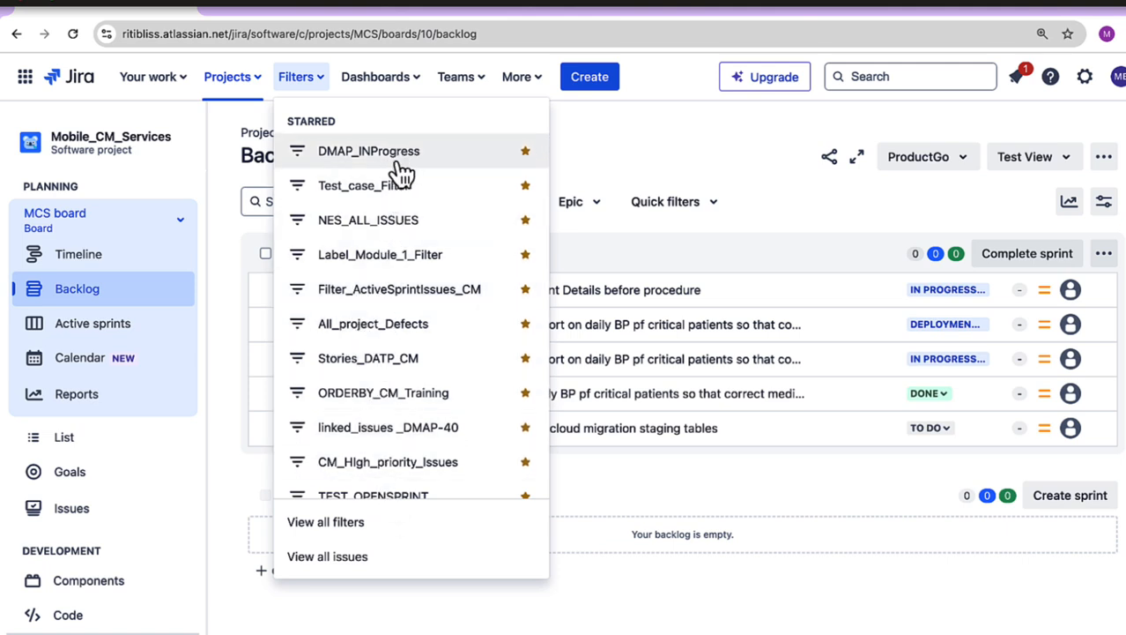
click(360, 526)
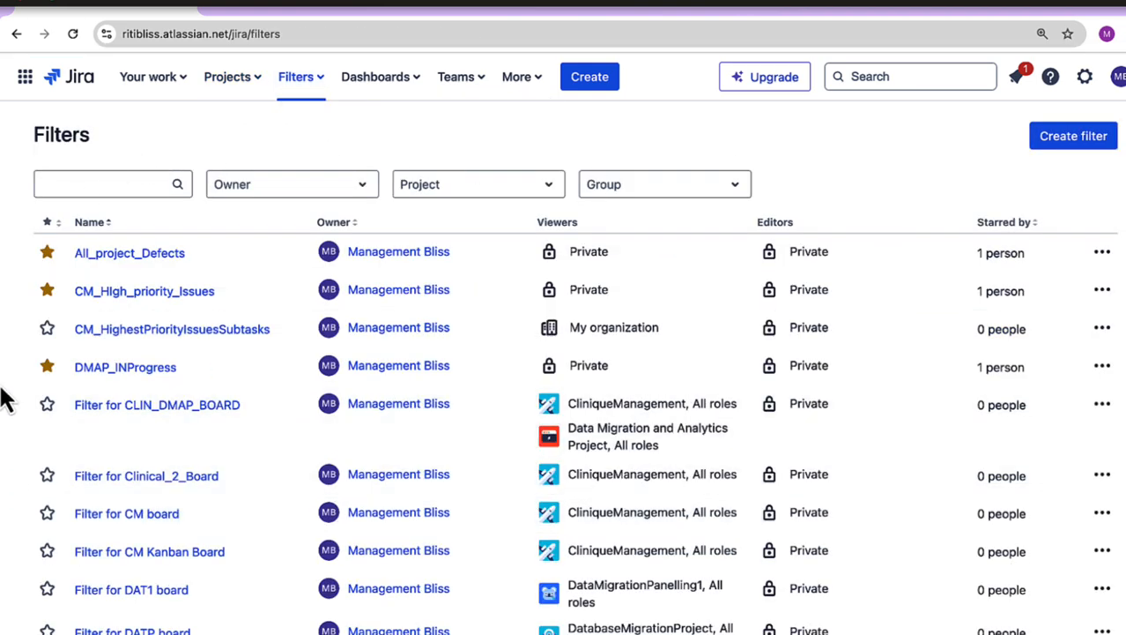
scroll(734, 584, down, 3)
scroll(737, 589, up, 3)
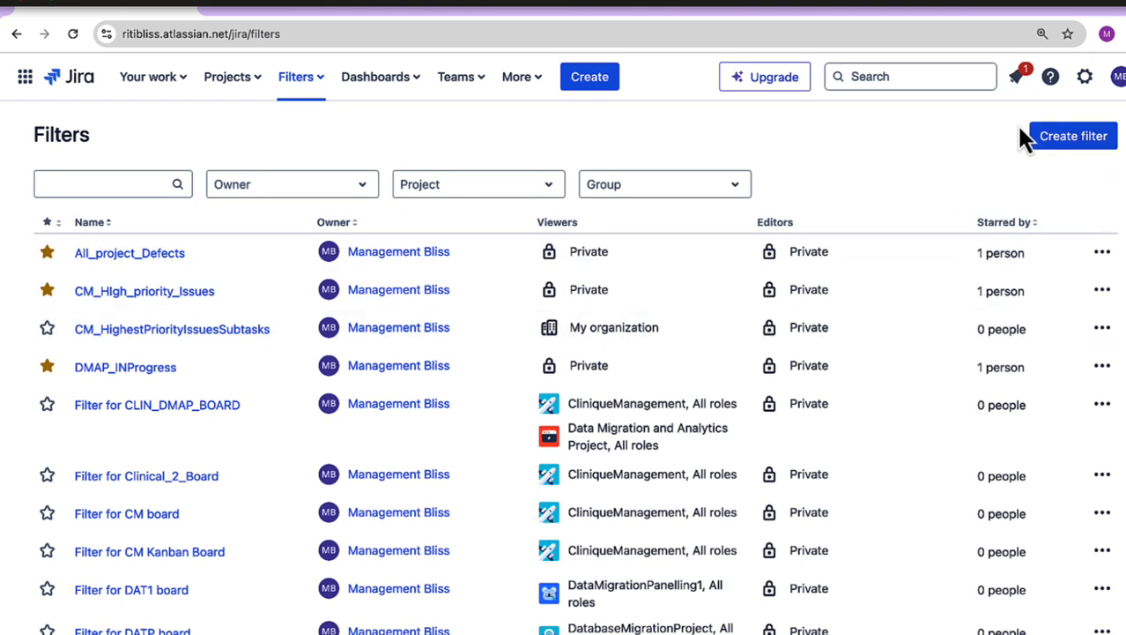
Step: Start a new filter and run the JQL query project = "Data Migration and Analytics Project" and issue in linkedIssues(DMAP-40)
click(1081, 146)
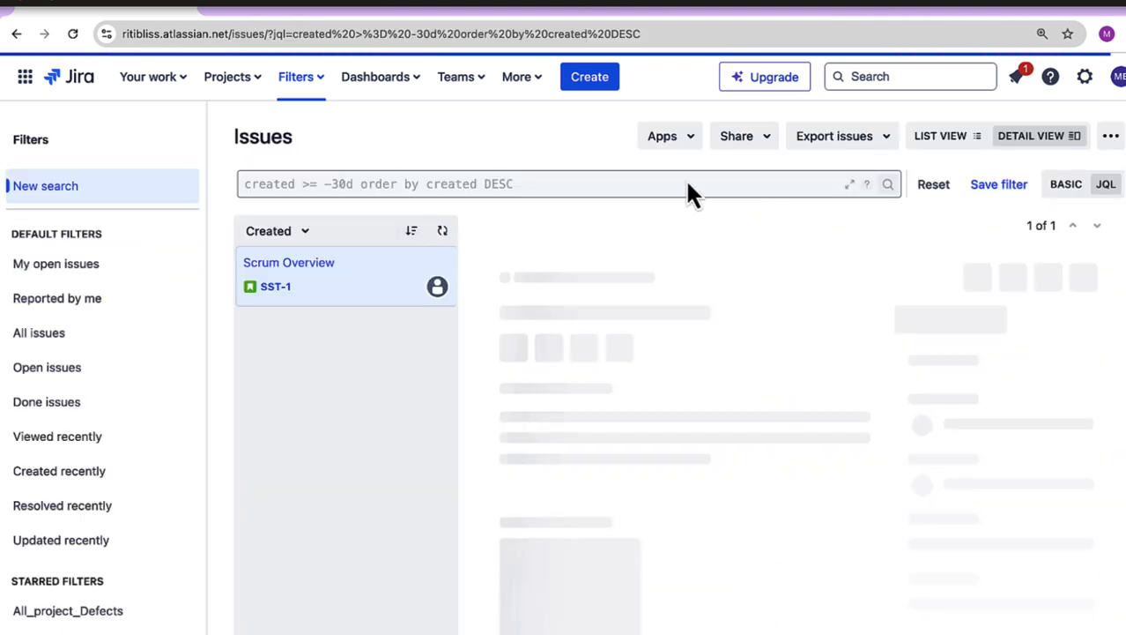
click(685, 183)
key(super+a)
key(BackSpace)
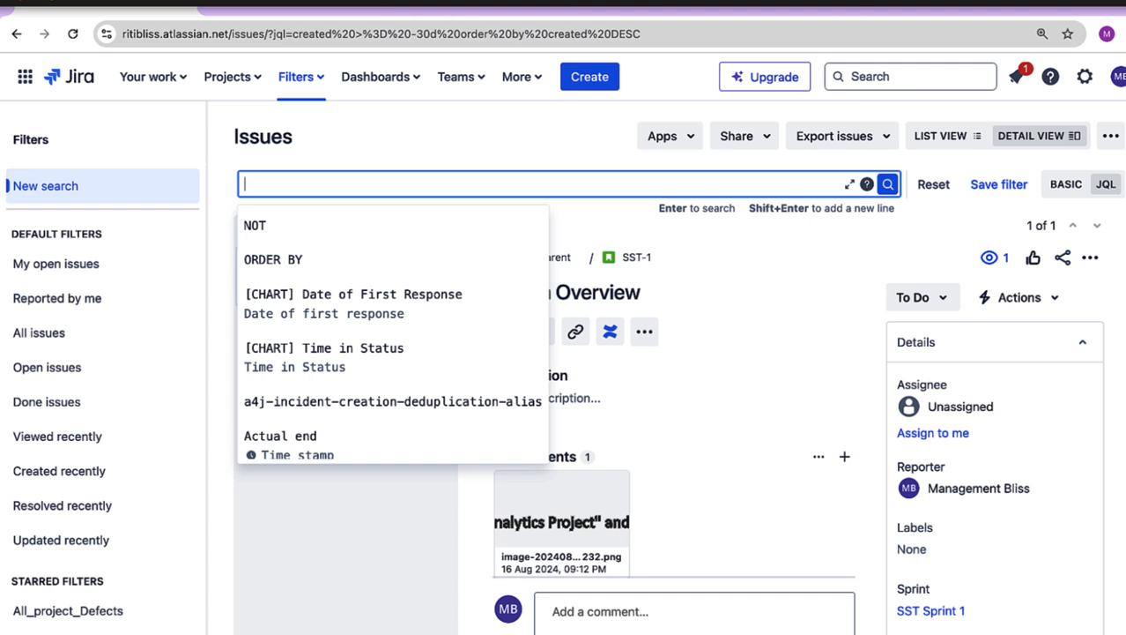
text(project = "Data Migration and Analytics Project" and issue in linkedIssues(DMAP-40))
key(Return)
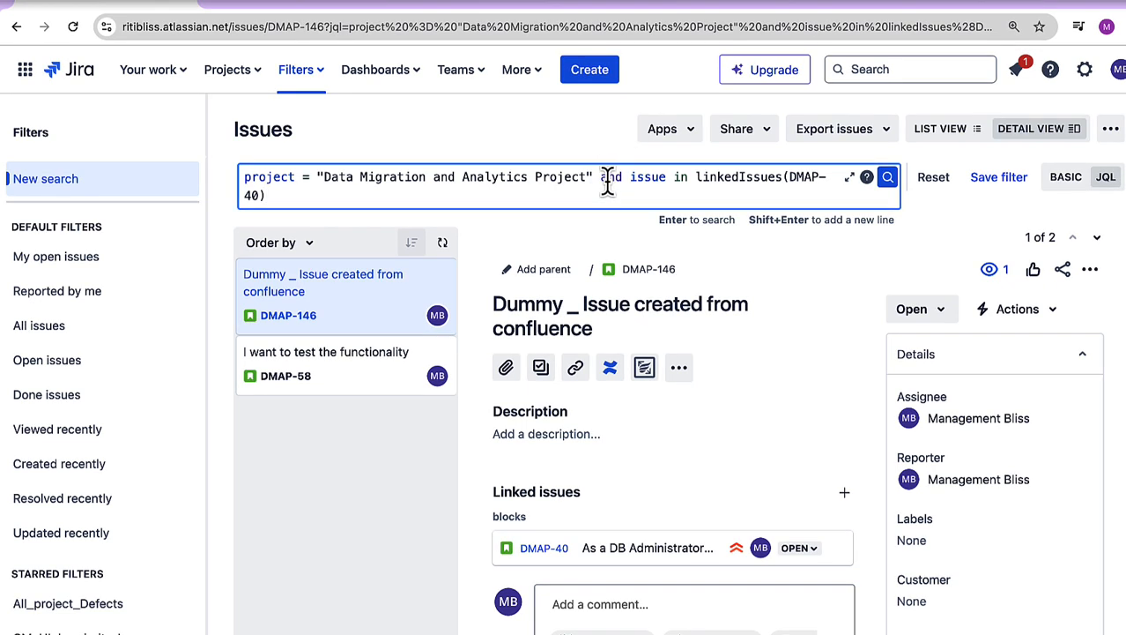
Step: Name the filter DMAP_40_Linked_Issues, describe it as "It gets all the isues linked to DMAP-40", and view the viewer options while keeping Private
click(1003, 179)
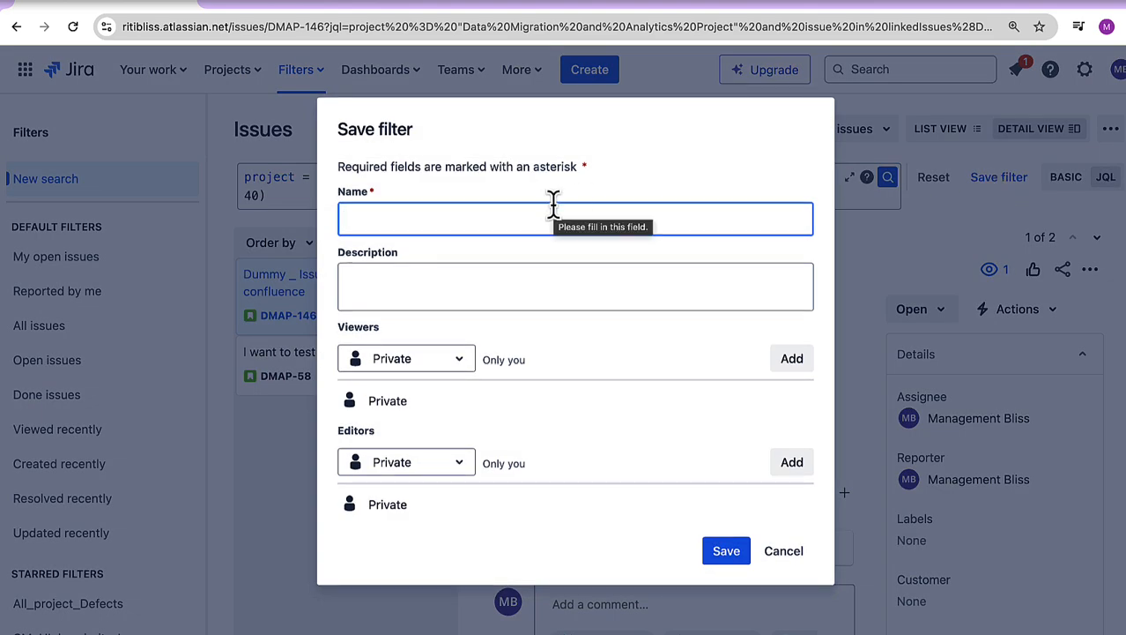
text(DMAP_40_Linked_Issues)
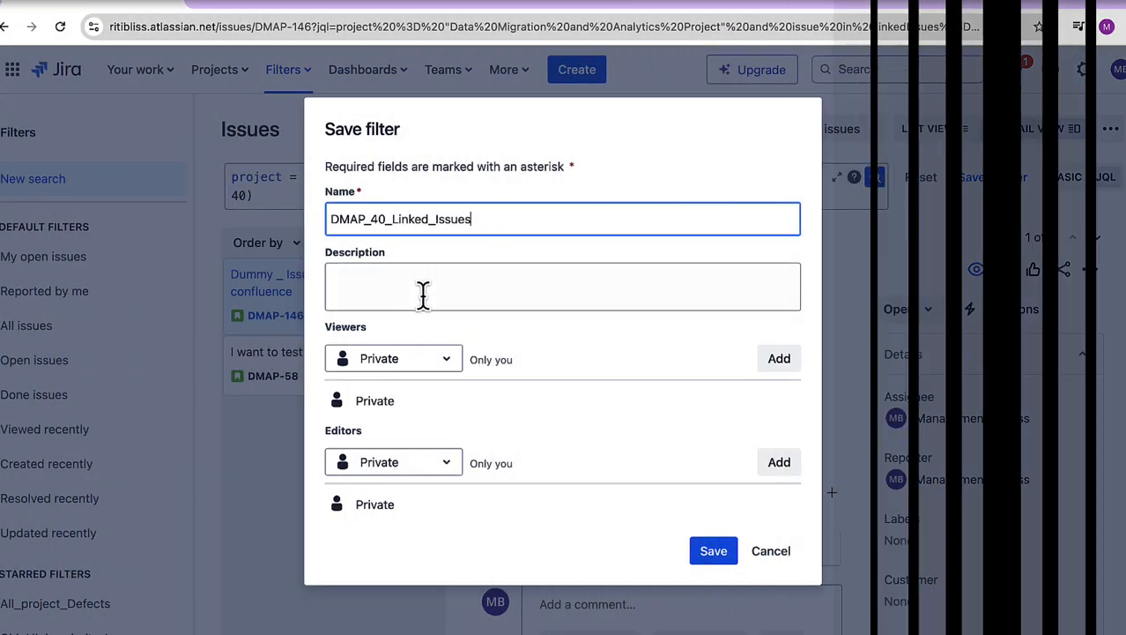
click(432, 294)
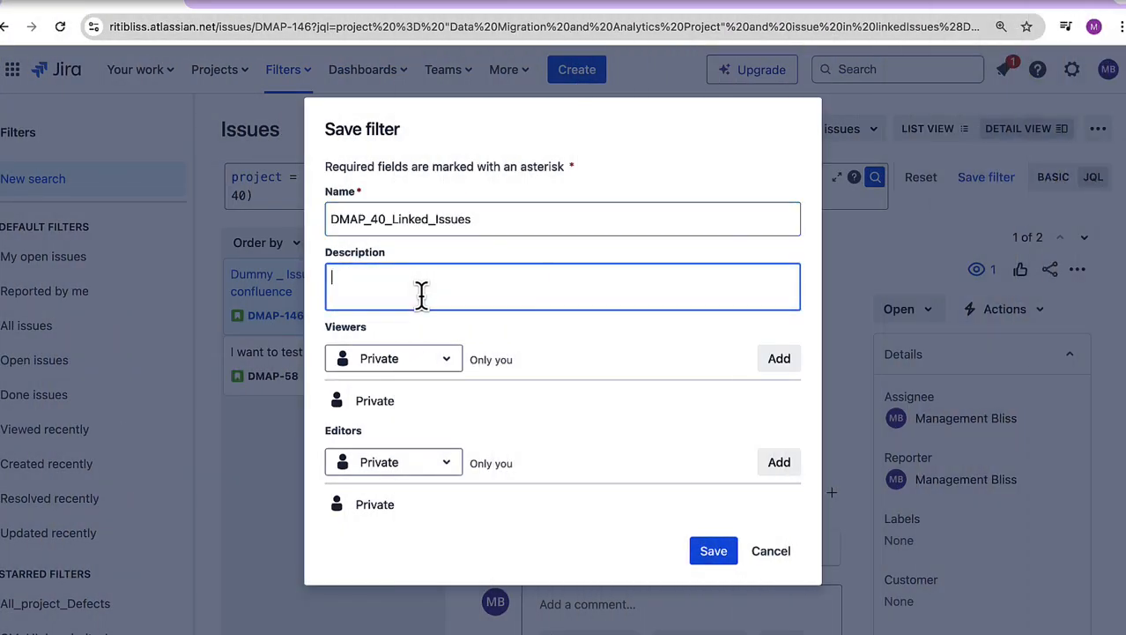
text(It gets all the isues linked to DMAP-40)
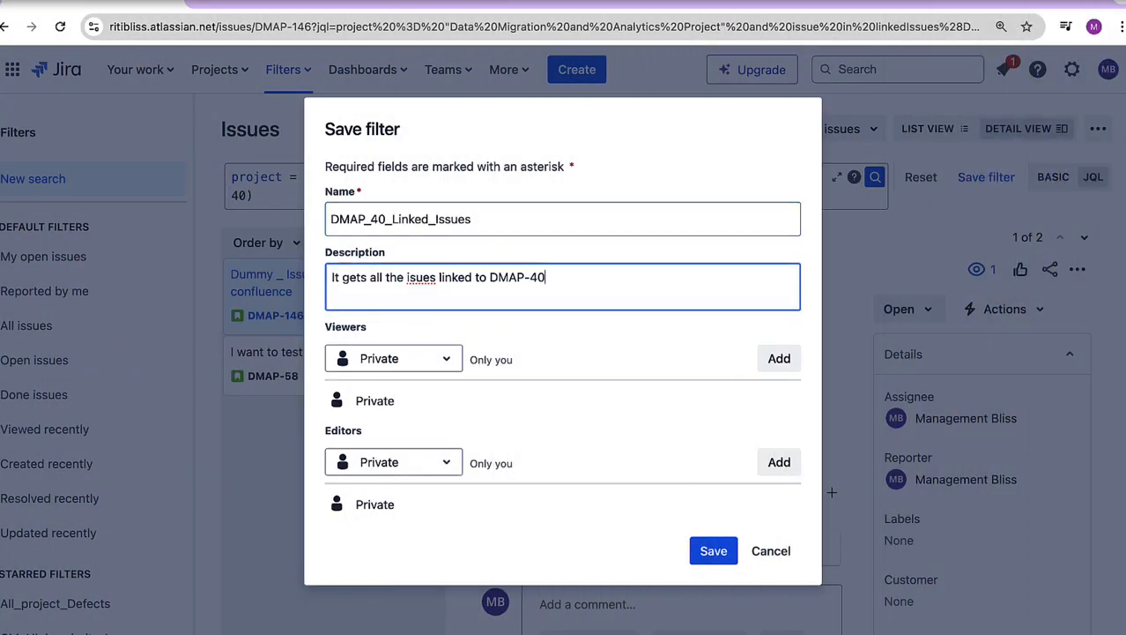
click(390, 361)
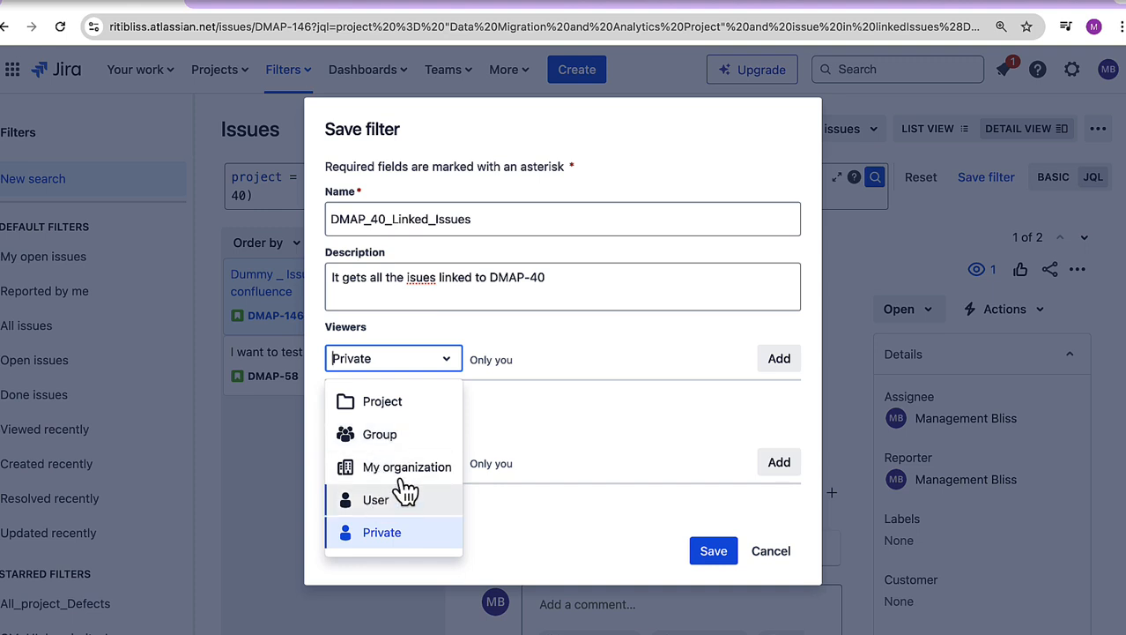
click(680, 345)
Step: Add the administrators group as editors of the filter and save it
click(392, 469)
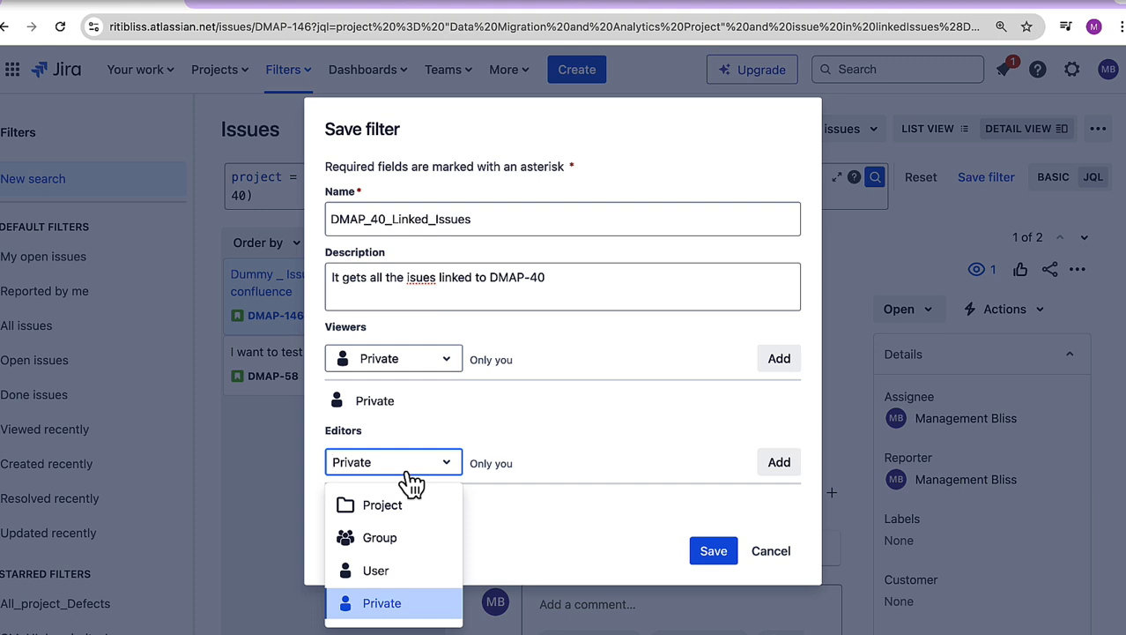
click(391, 539)
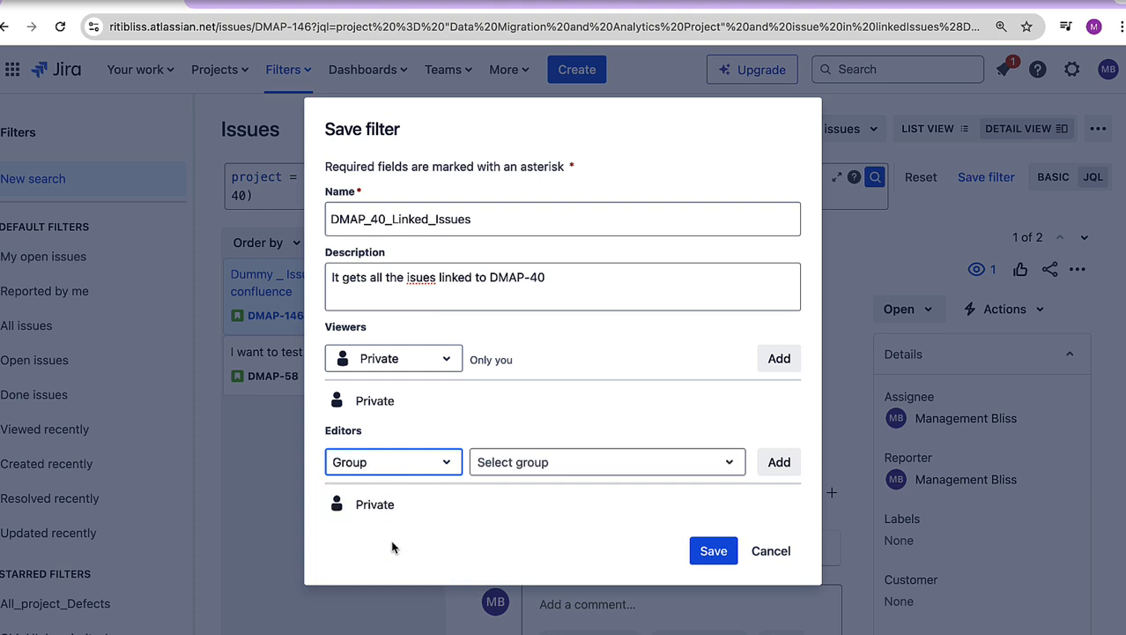
click(598, 468)
click(564, 507)
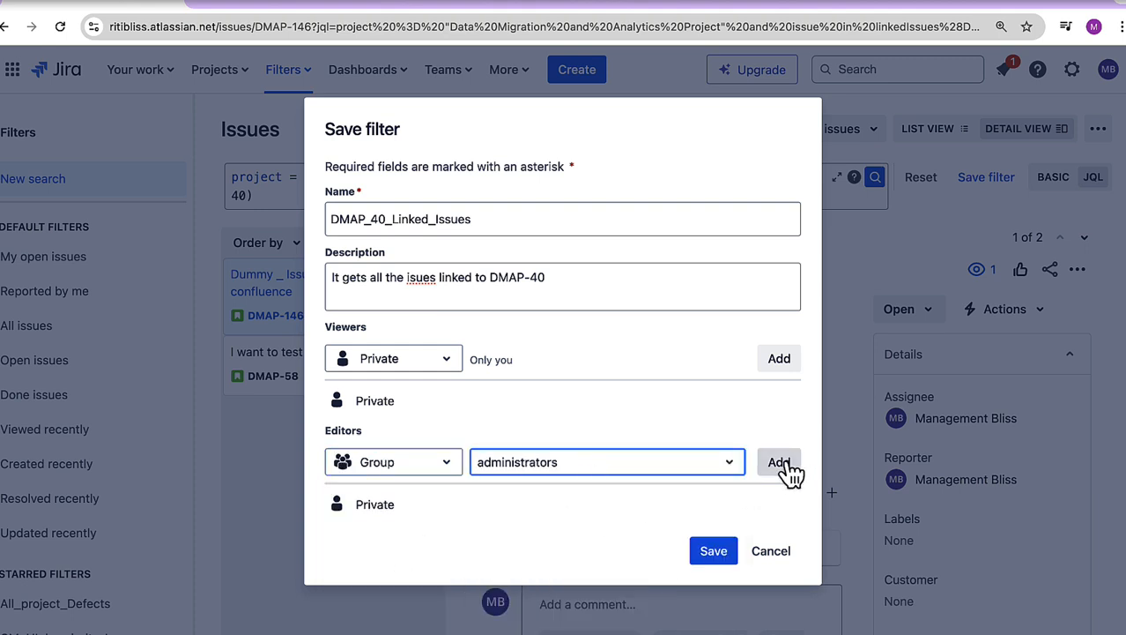
click(787, 467)
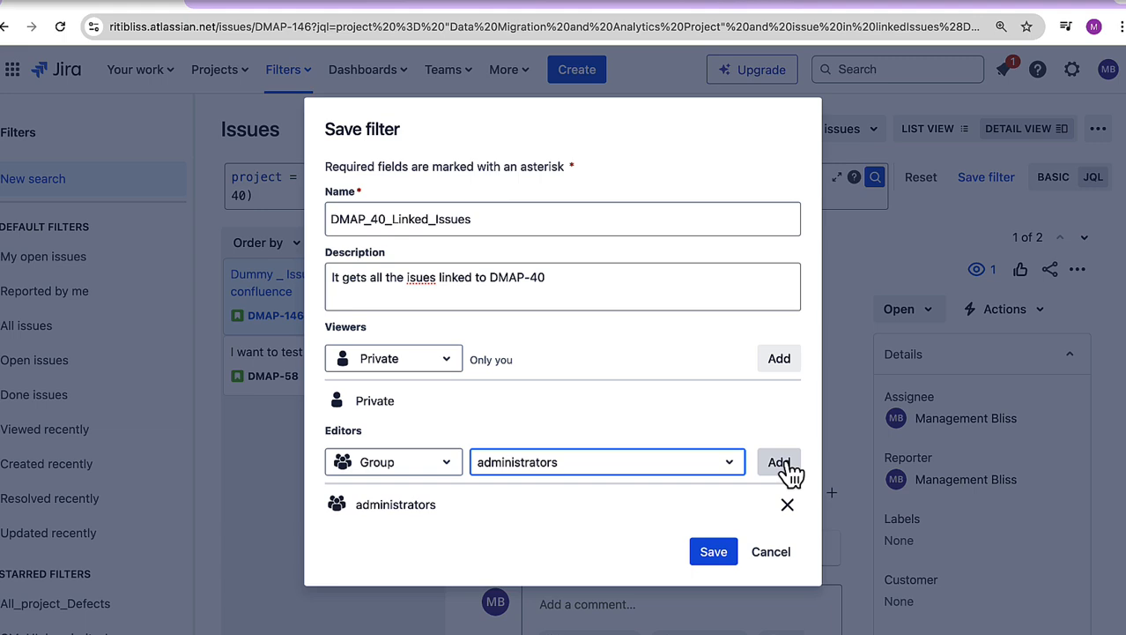
click(715, 555)
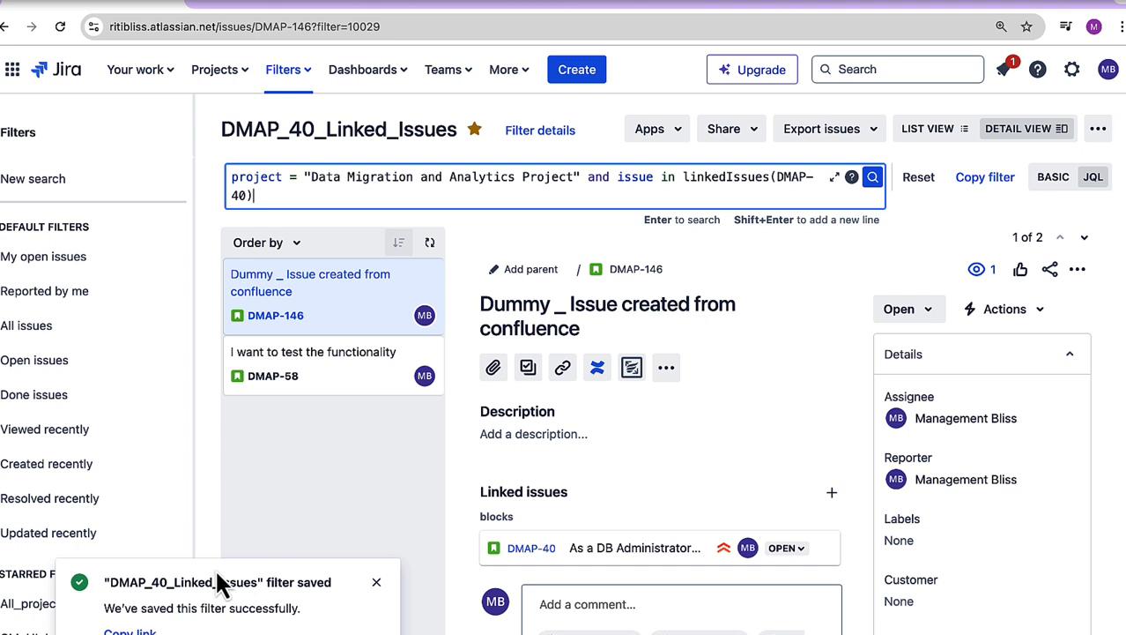
Step: Find DMAP_40_Linked_Issues by name in the list of all filters and open it
double_click(437, 124)
key(ctrl+c)
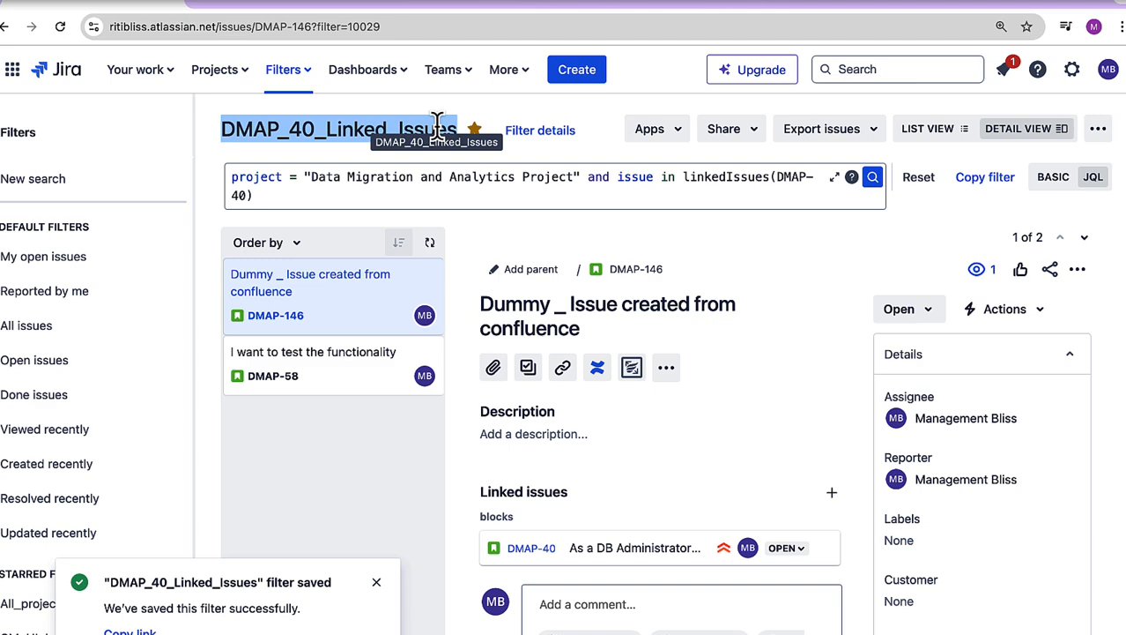
click(289, 76)
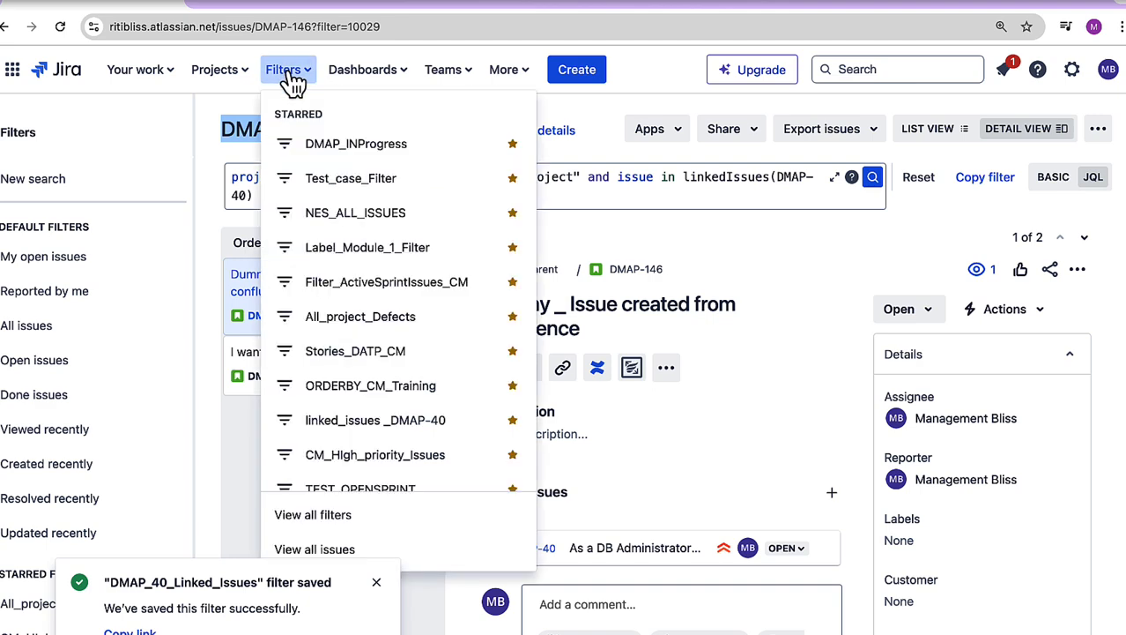
click(335, 520)
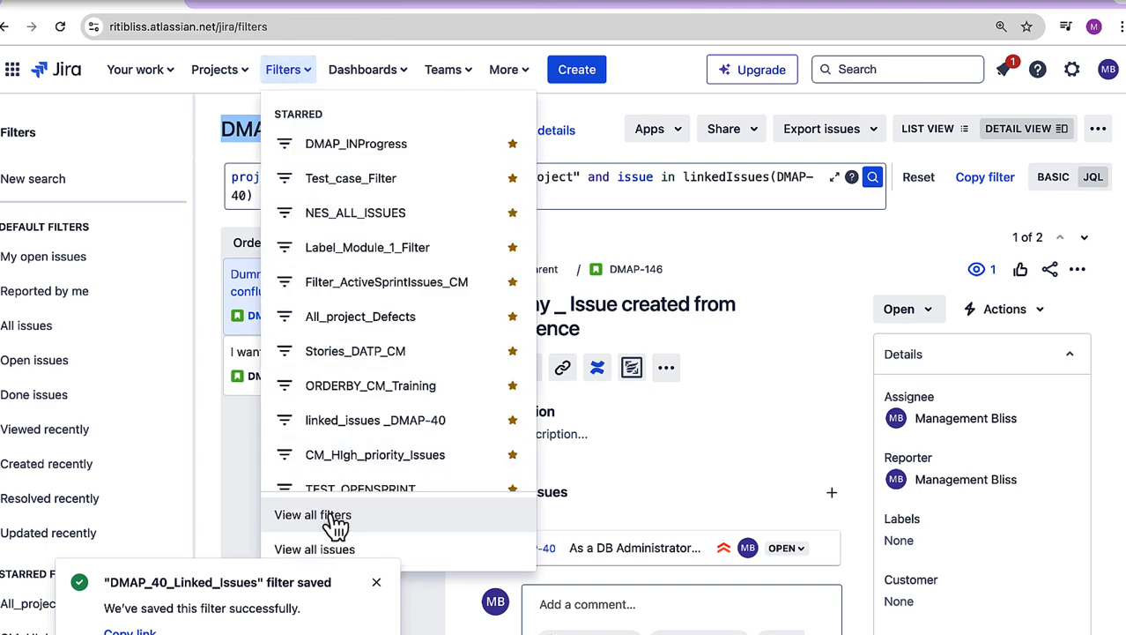
click(148, 173)
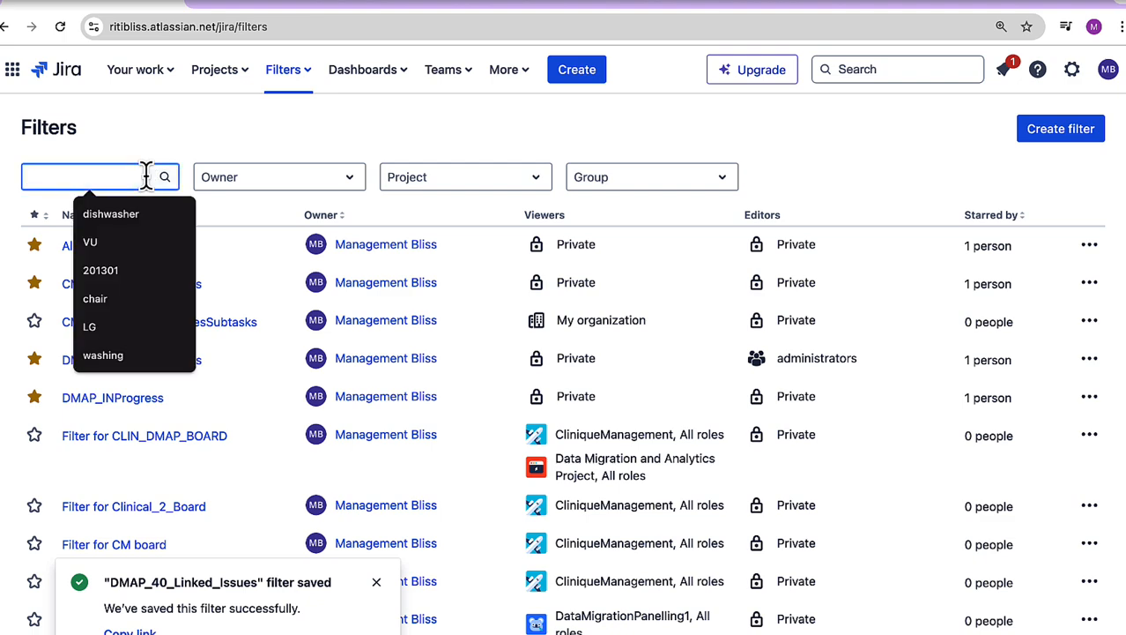
key(ctrl+v)
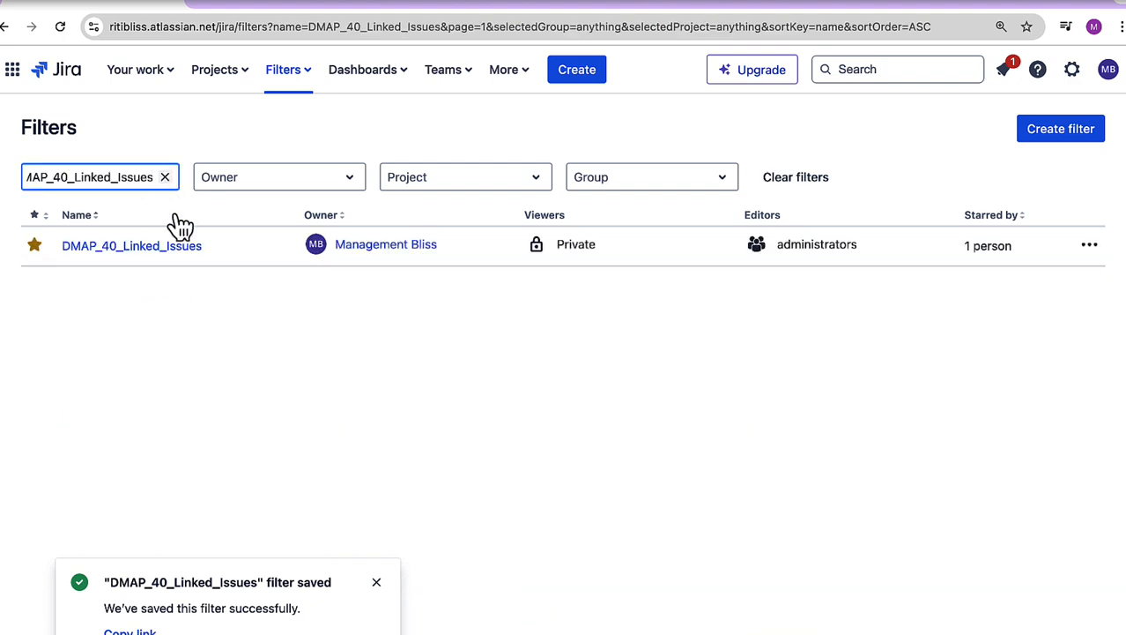
click(162, 246)
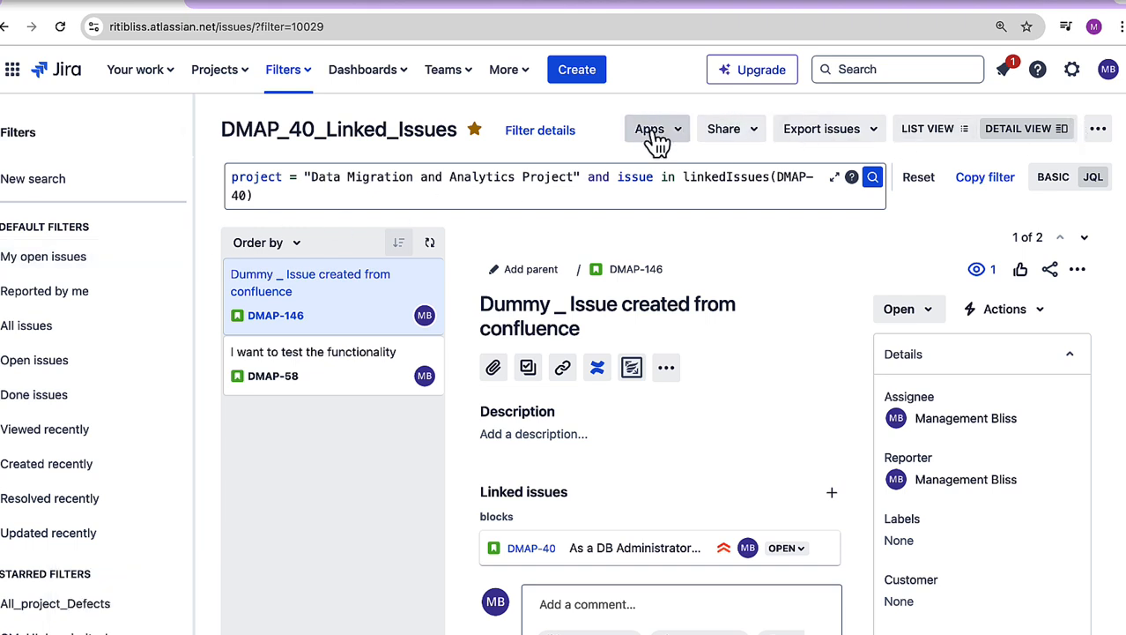
Step: Examine the sharing, issue export and additional options of the DMAP_40_Linked_Issues filter
click(748, 139)
click(592, 268)
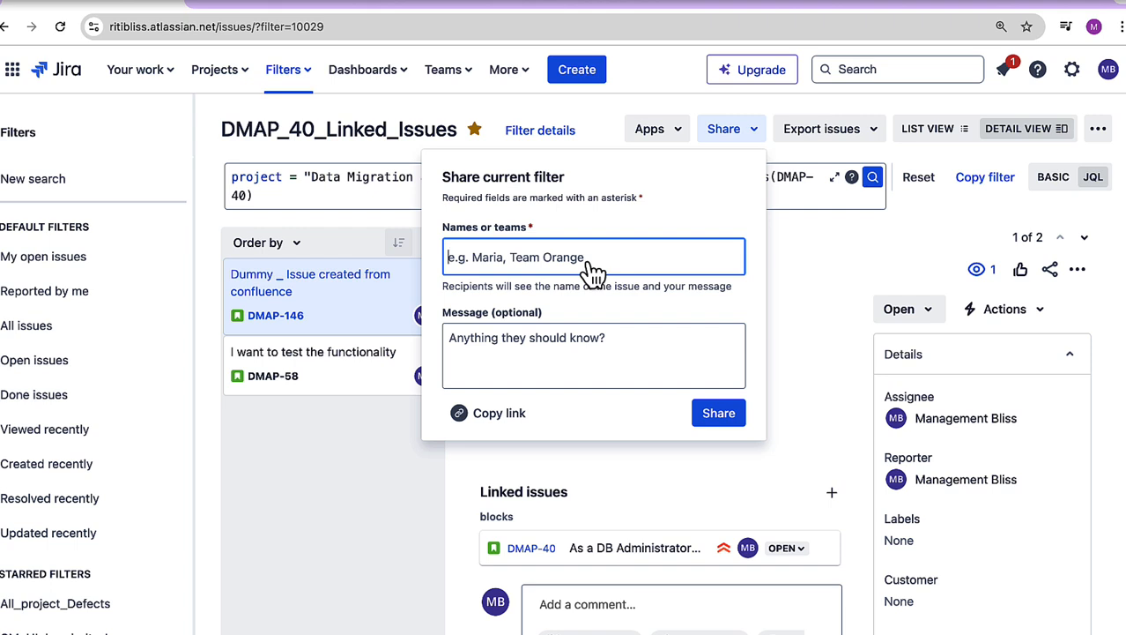
click(837, 143)
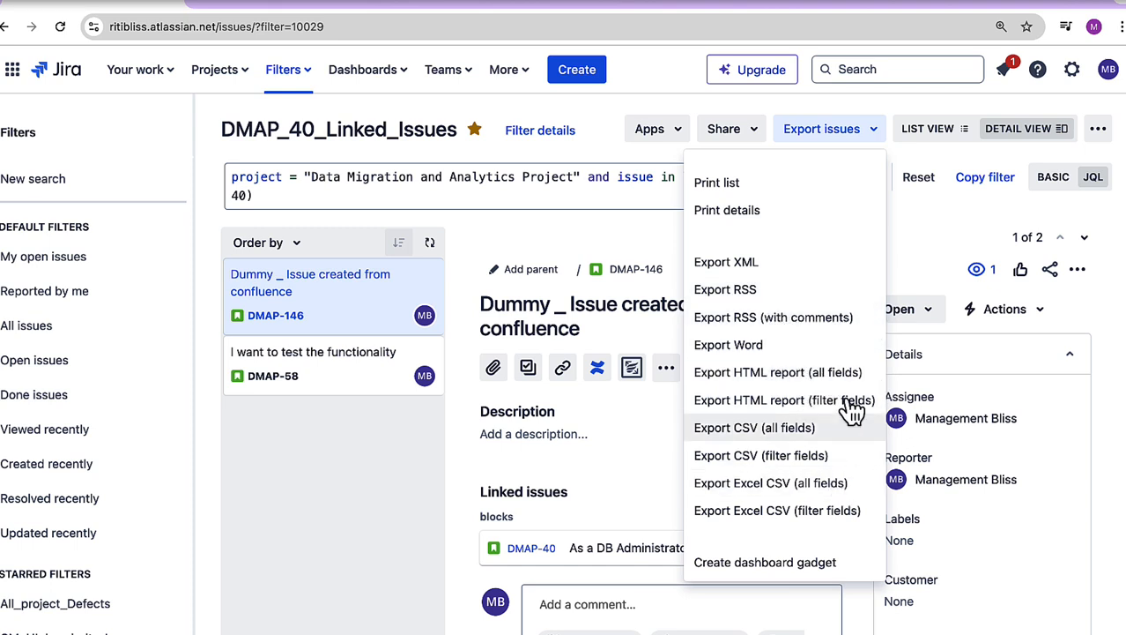
click(949, 212)
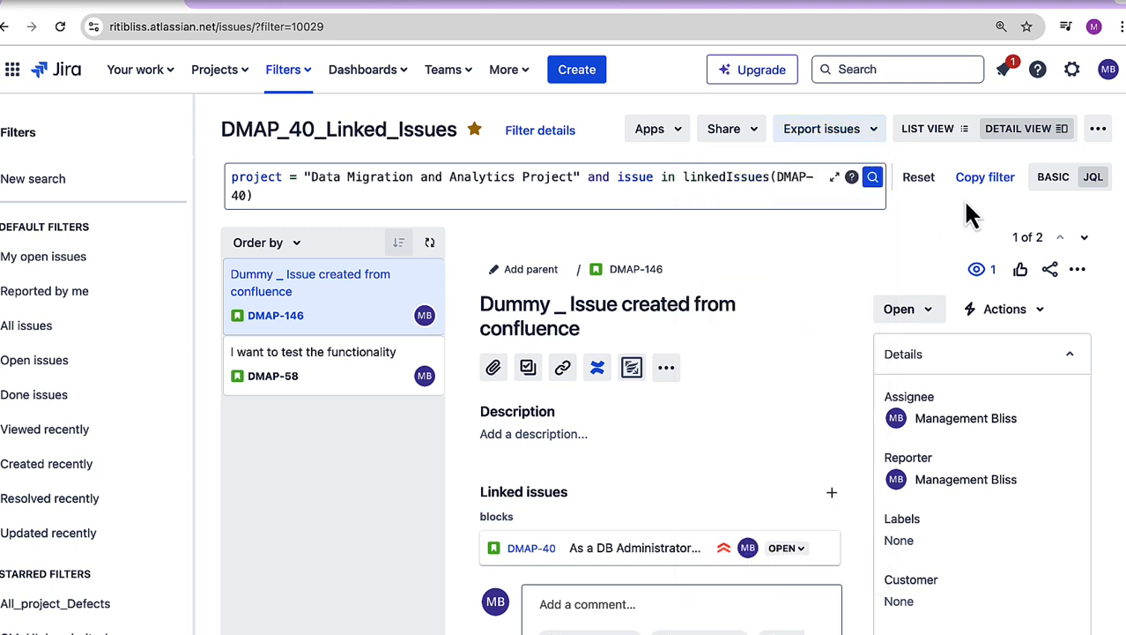
click(1098, 130)
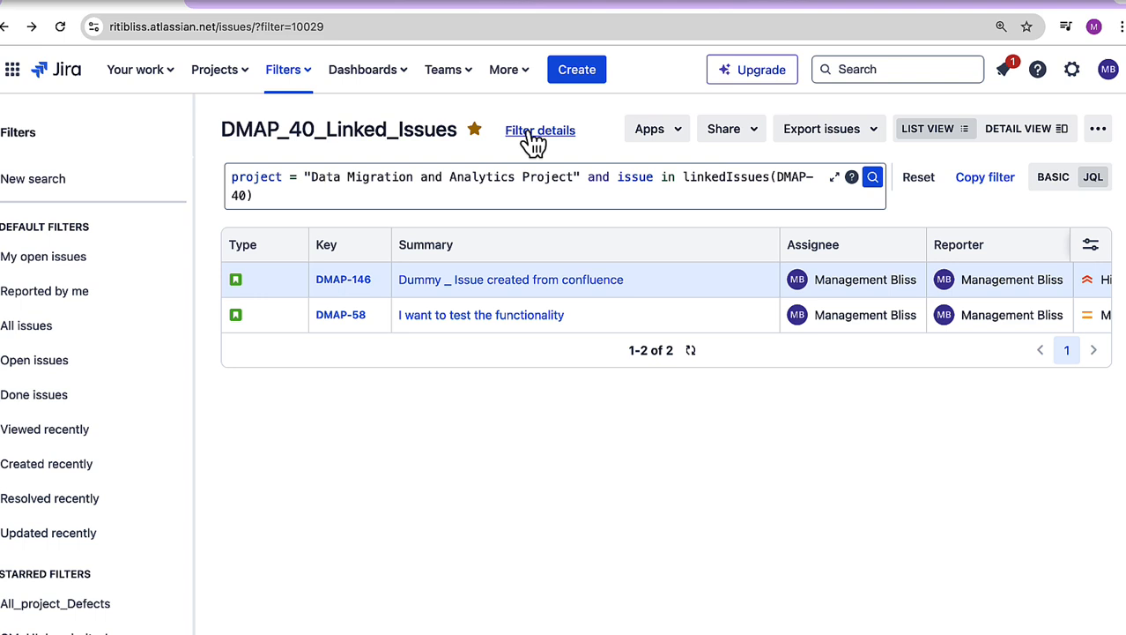
Step: From the filter's details, prepare a daily subscription for jira-admins-ritibliss that emails even when no issues are found, and cancel it
click(534, 137)
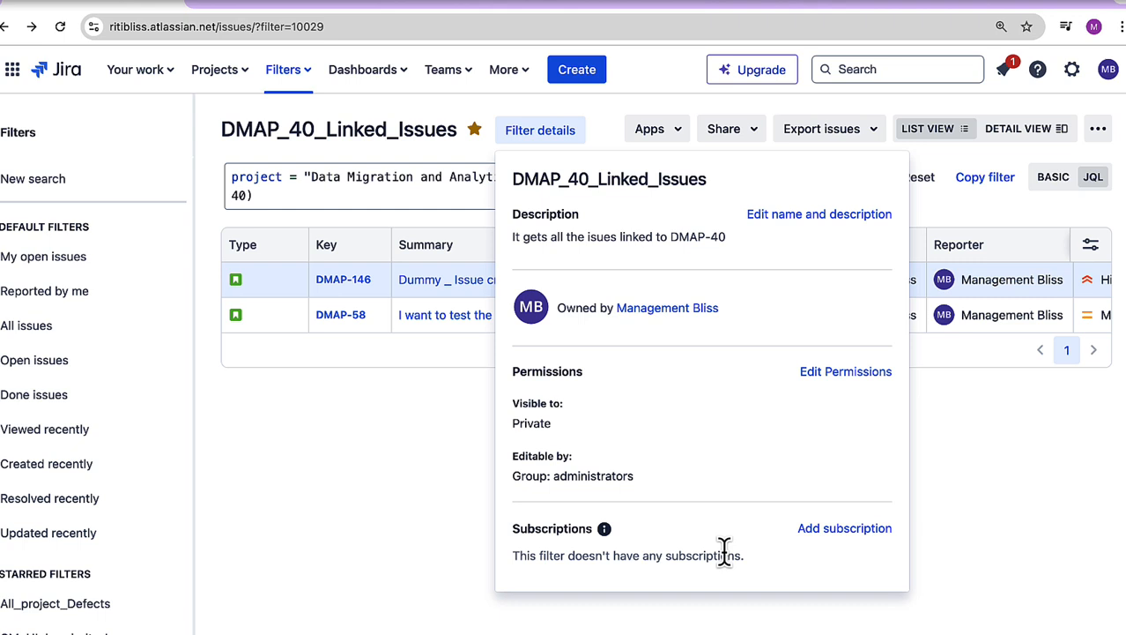
click(828, 533)
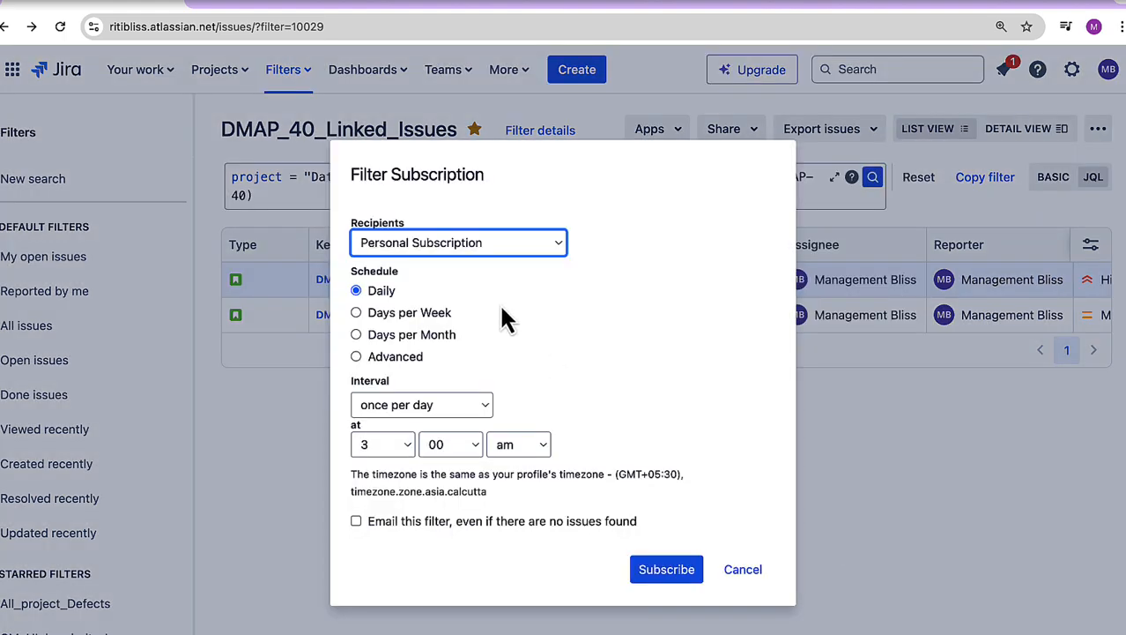
click(483, 244)
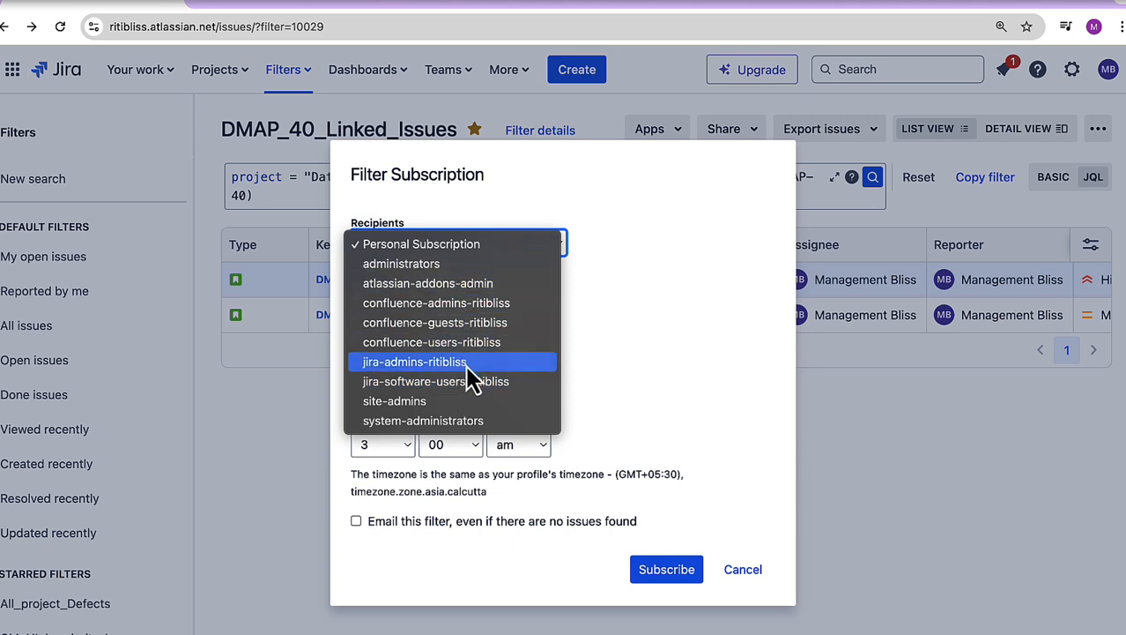
click(473, 380)
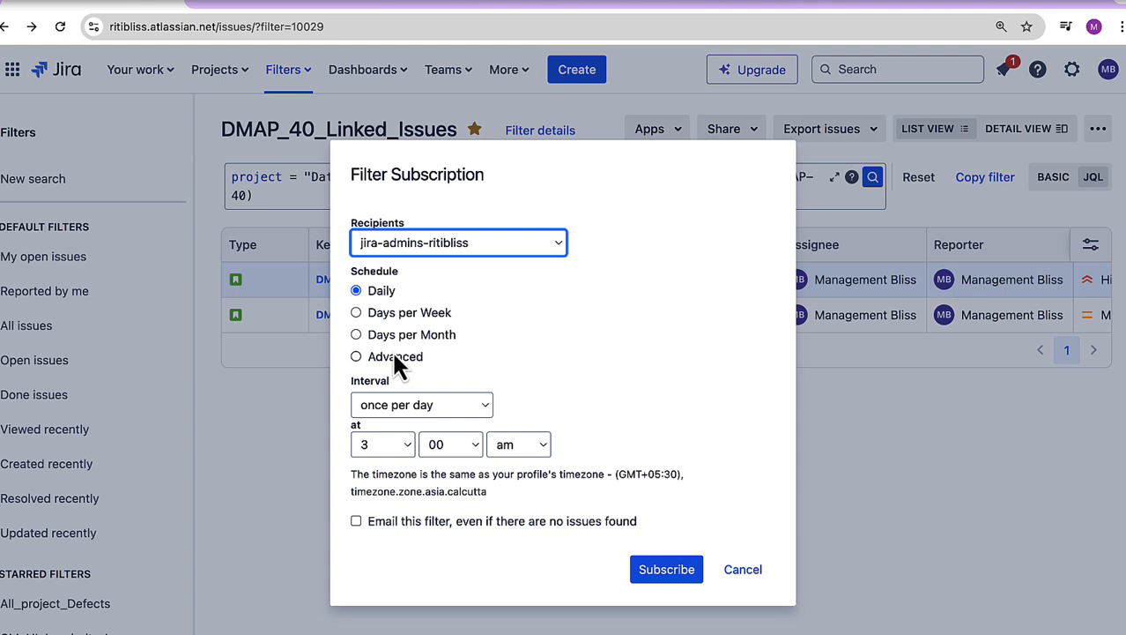
click(355, 521)
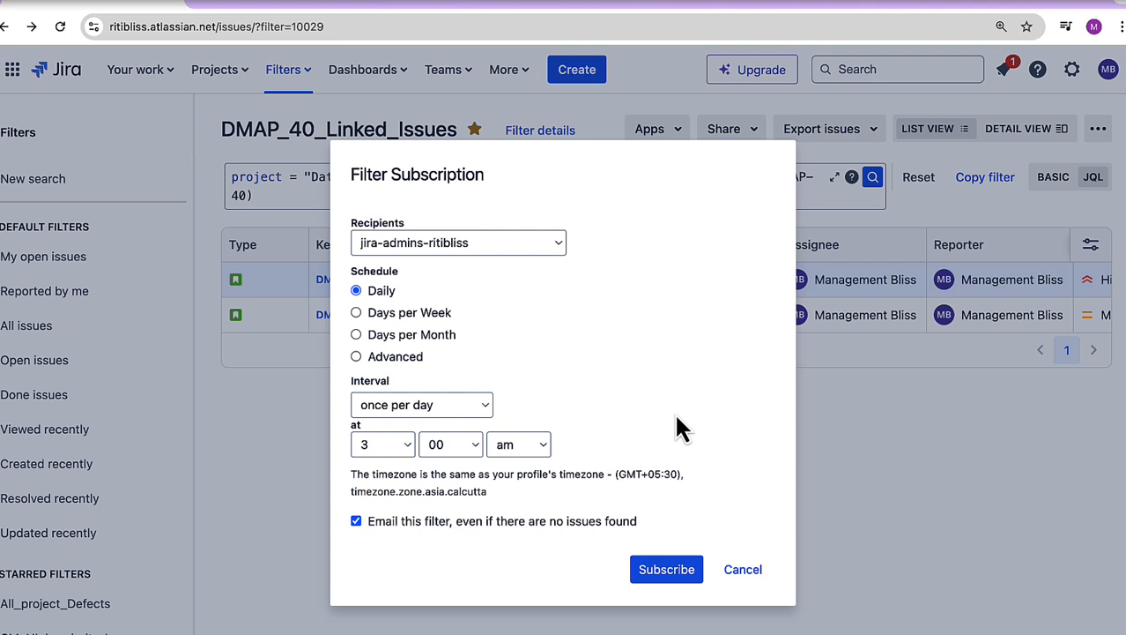
click(756, 573)
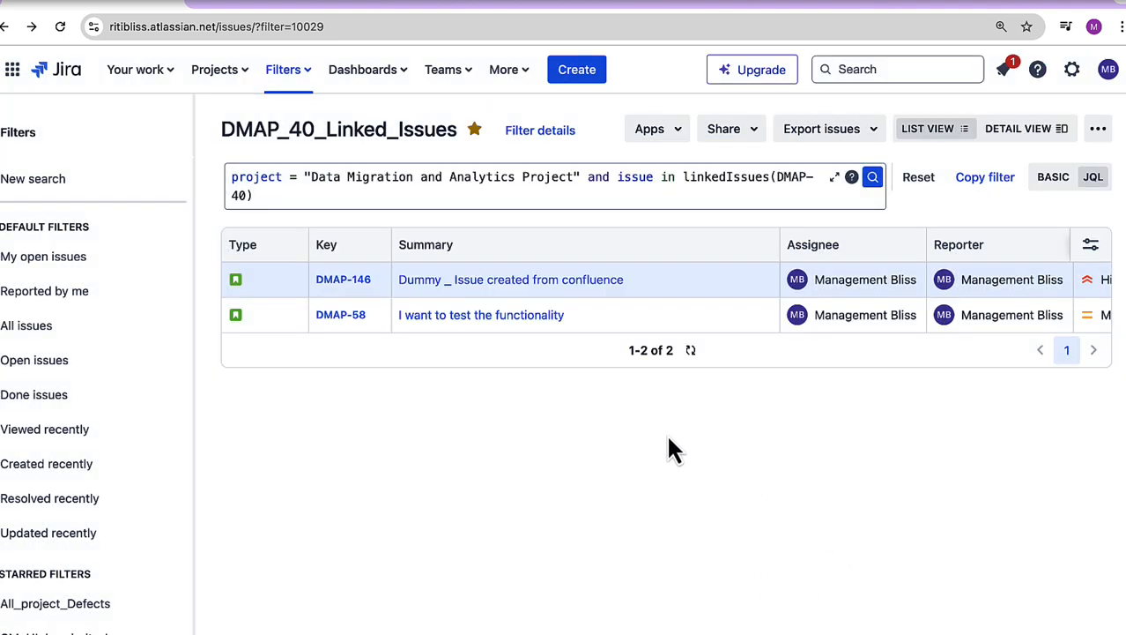
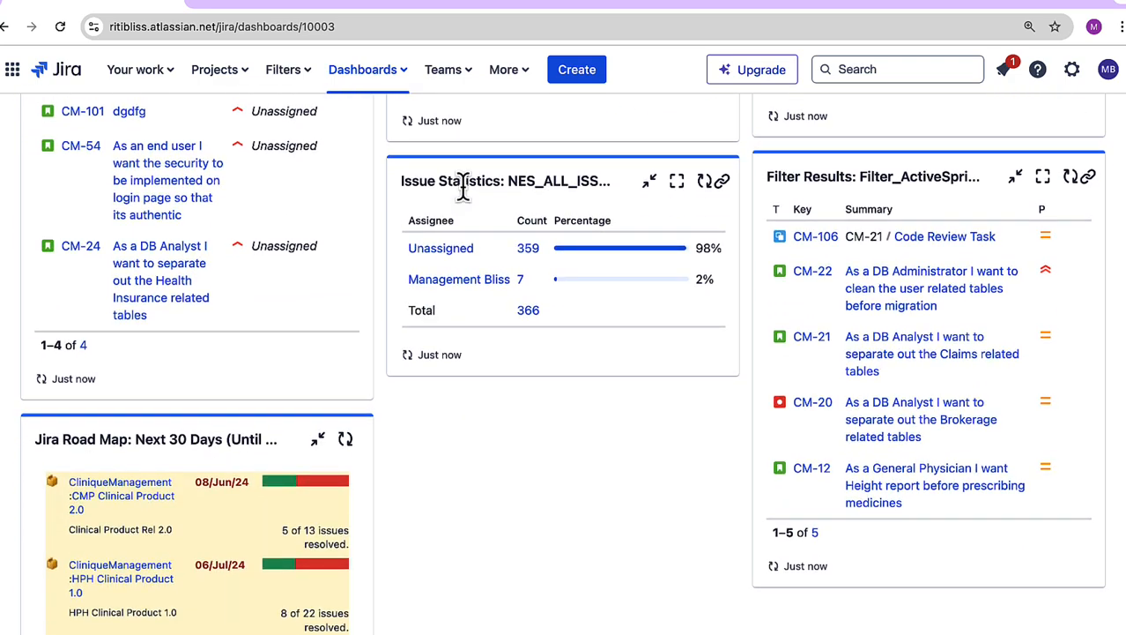
Step: Examine the gadgets on CM_DASHBOARD, including Assigned to Me, the status pie chart, issue statistics, filter results and the road map
scroll(463, 189, up, 7)
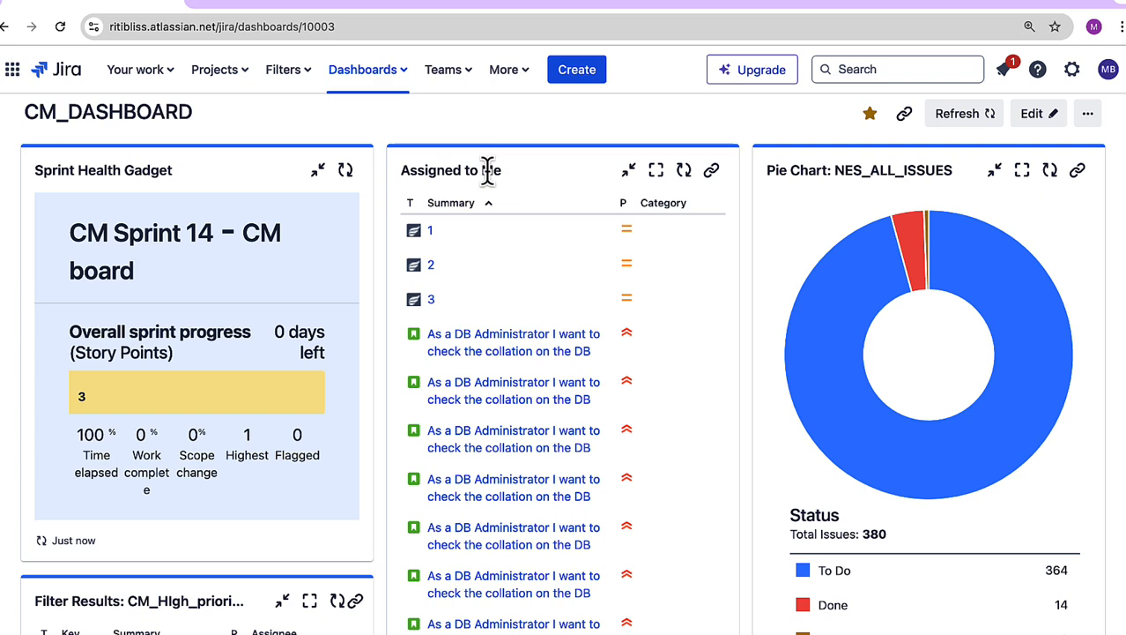
drag(487, 170, 504, 176)
scroll(931, 172, down, 1)
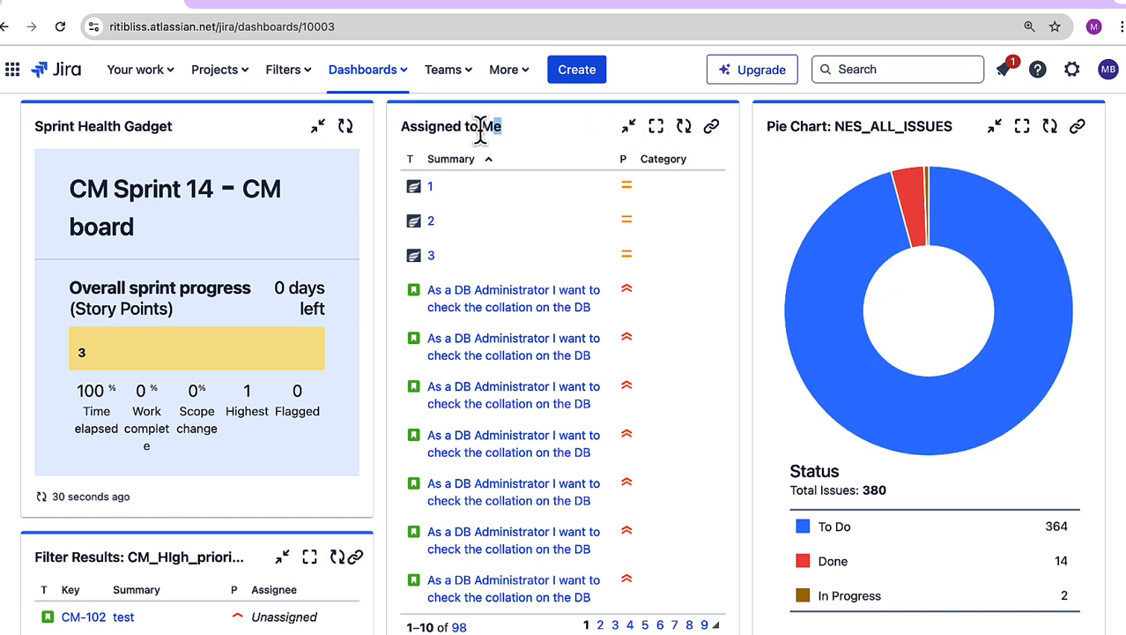
drag(481, 126, 498, 127)
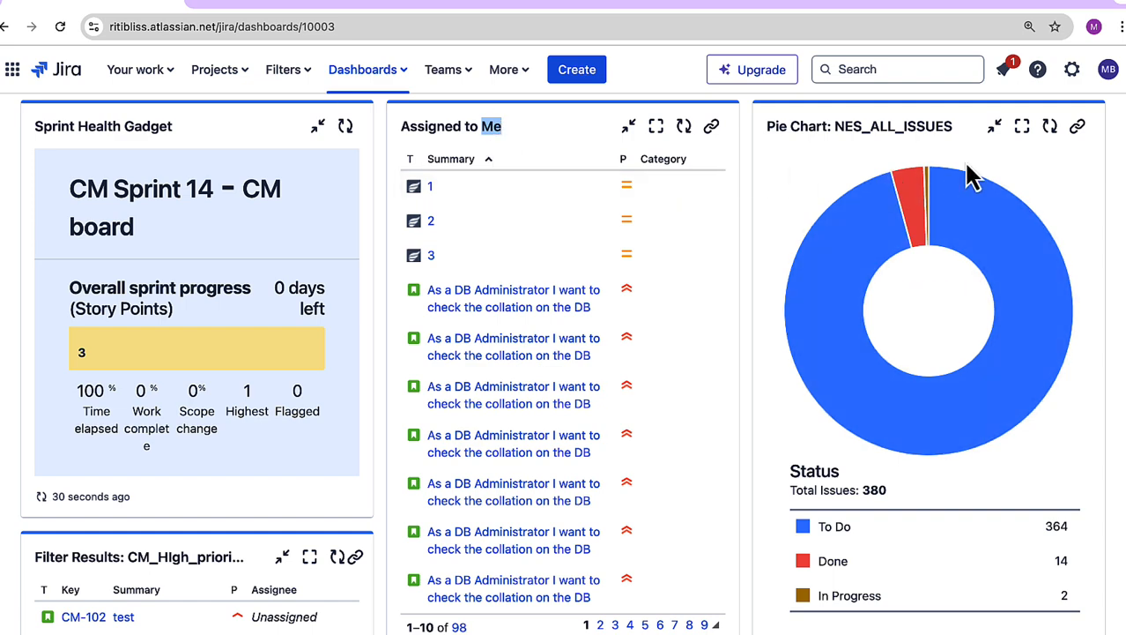
scroll(968, 171, up, 1)
scroll(968, 171, down, 2)
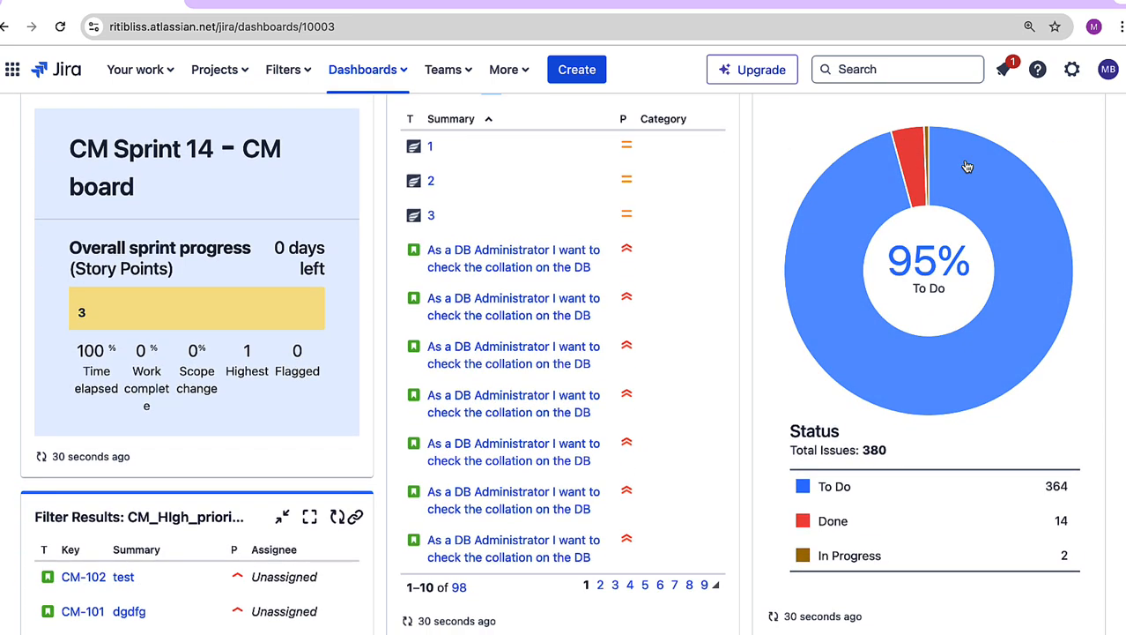
scroll(978, 190, down, 3)
scroll(989, 201, up, 3)
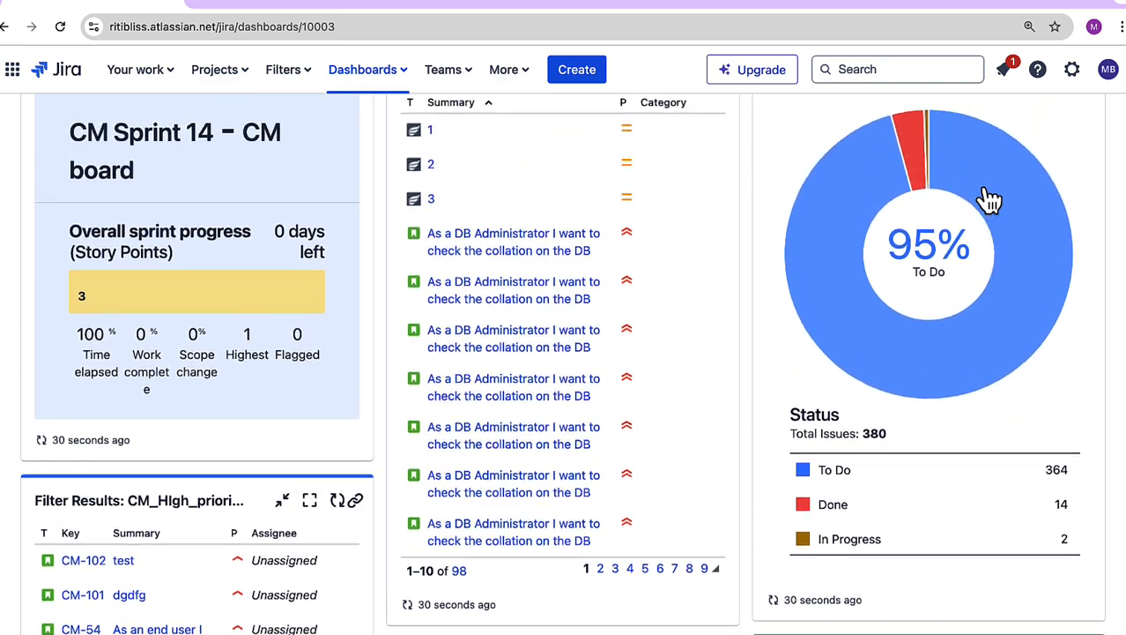
scroll(989, 201, down, 6)
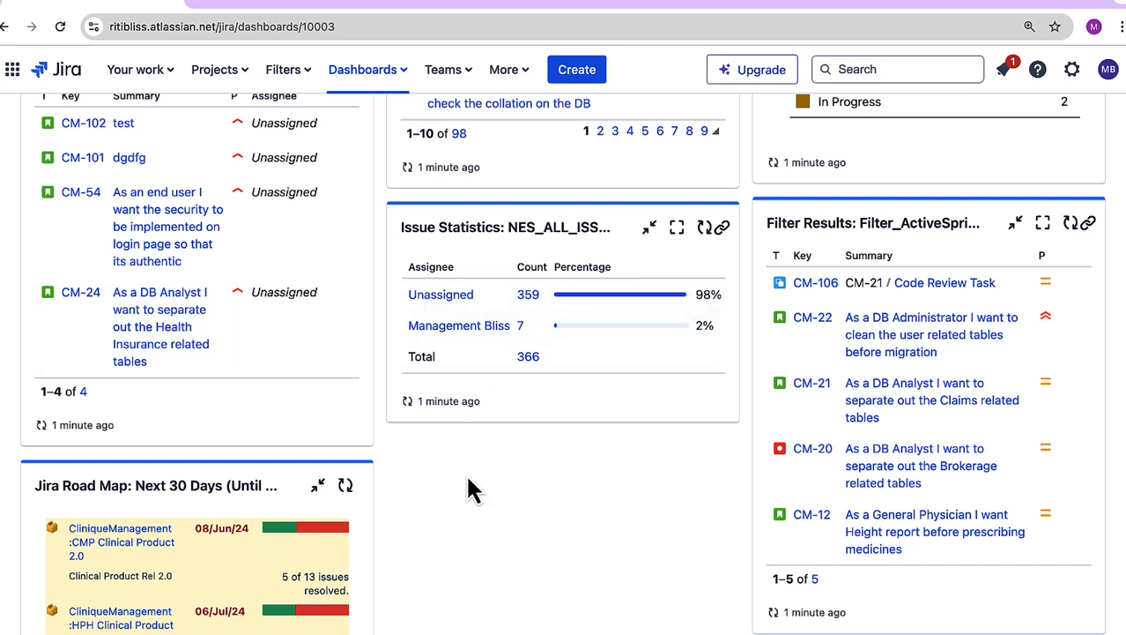
scroll(318, 573, down, 1)
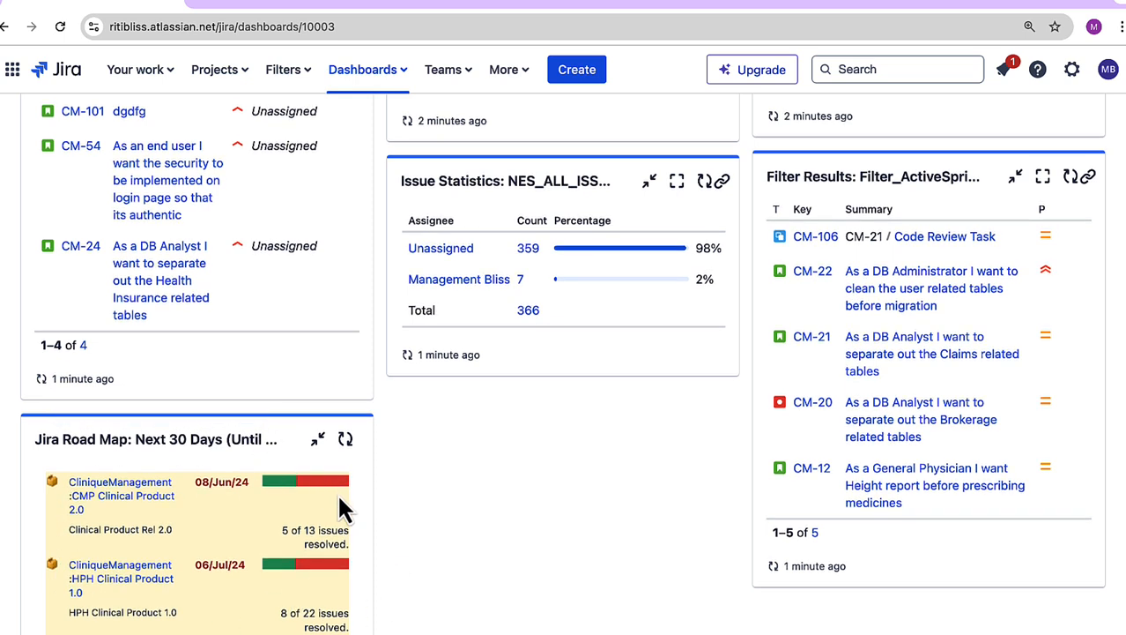
double_click(153, 439)
scroll(308, 499, up, 10)
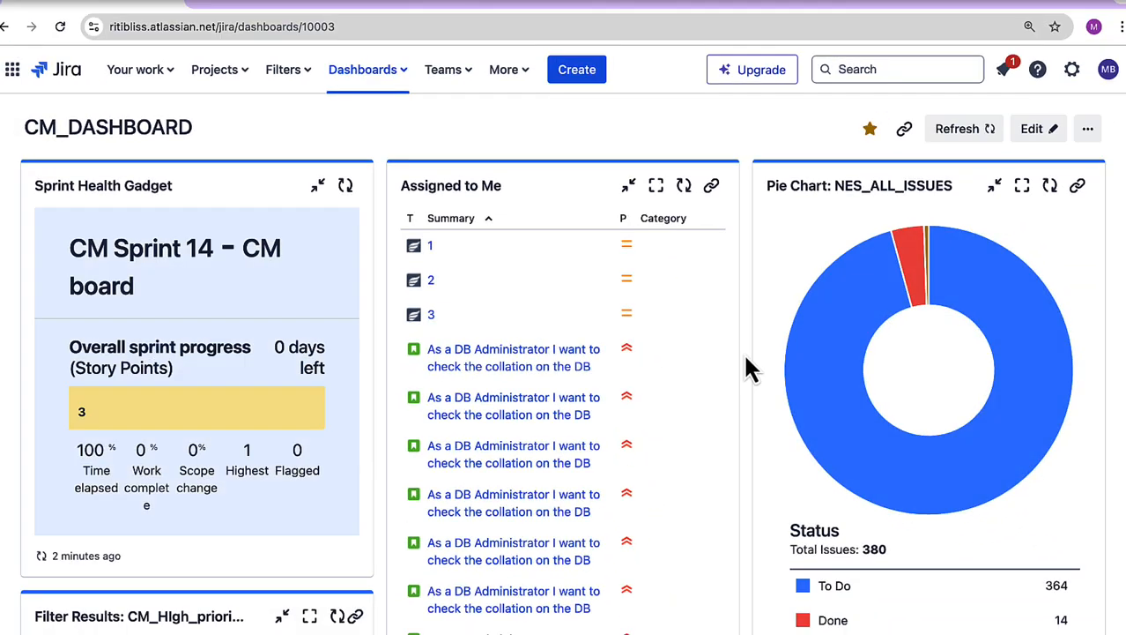
Step: View CM_DASHBOARD as a wallboard and return to the dashboard
click(1093, 136)
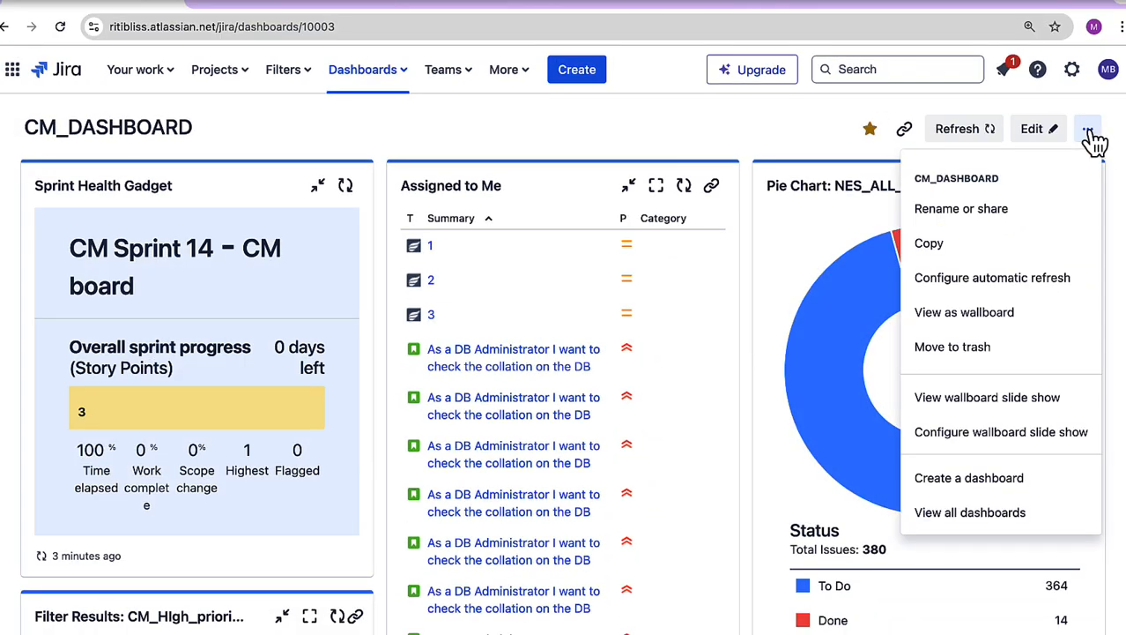
click(962, 319)
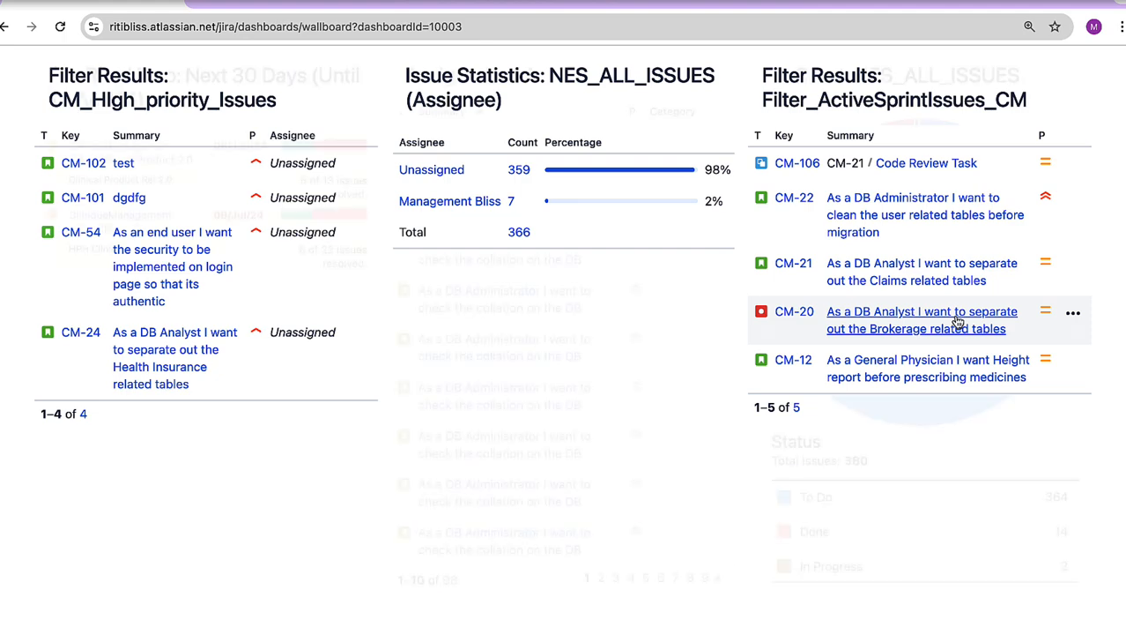
click(5, 28)
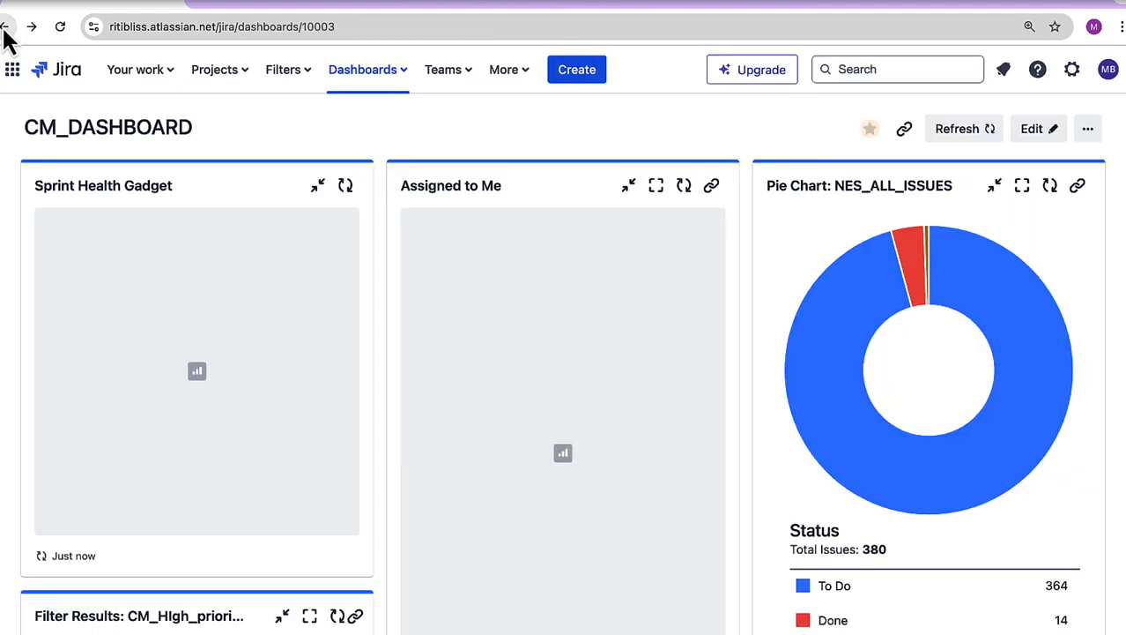
Step: Configure the wallboard slide show with CM_DASHBOARD and Dummy_DashBoard_DMAP changing every 1 second, save it and view the slide show
click(1093, 131)
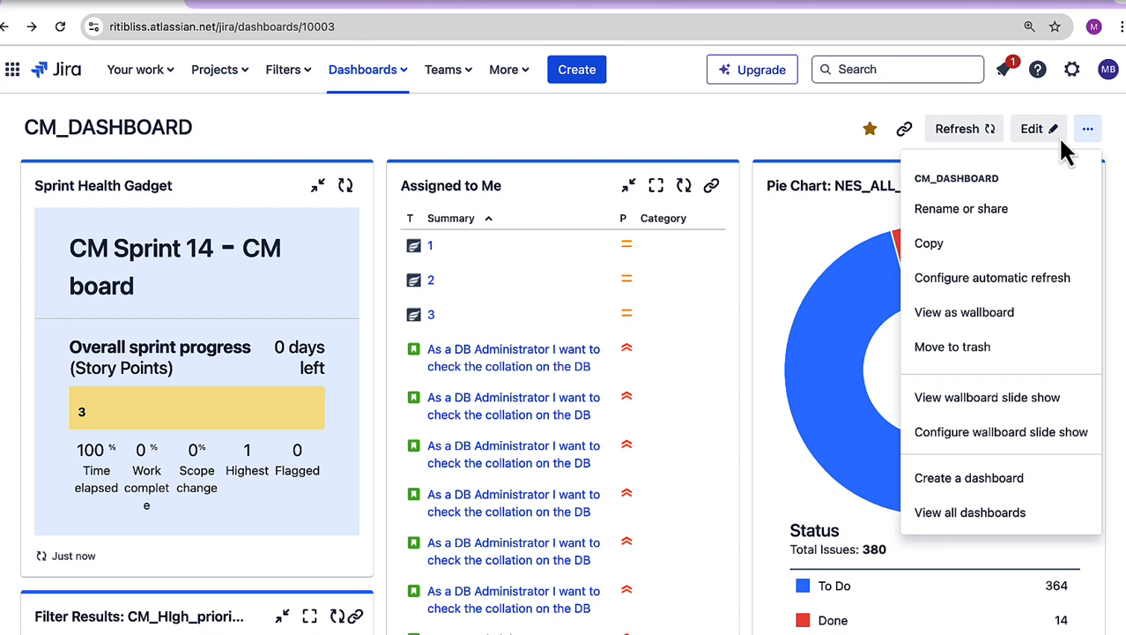
click(1029, 434)
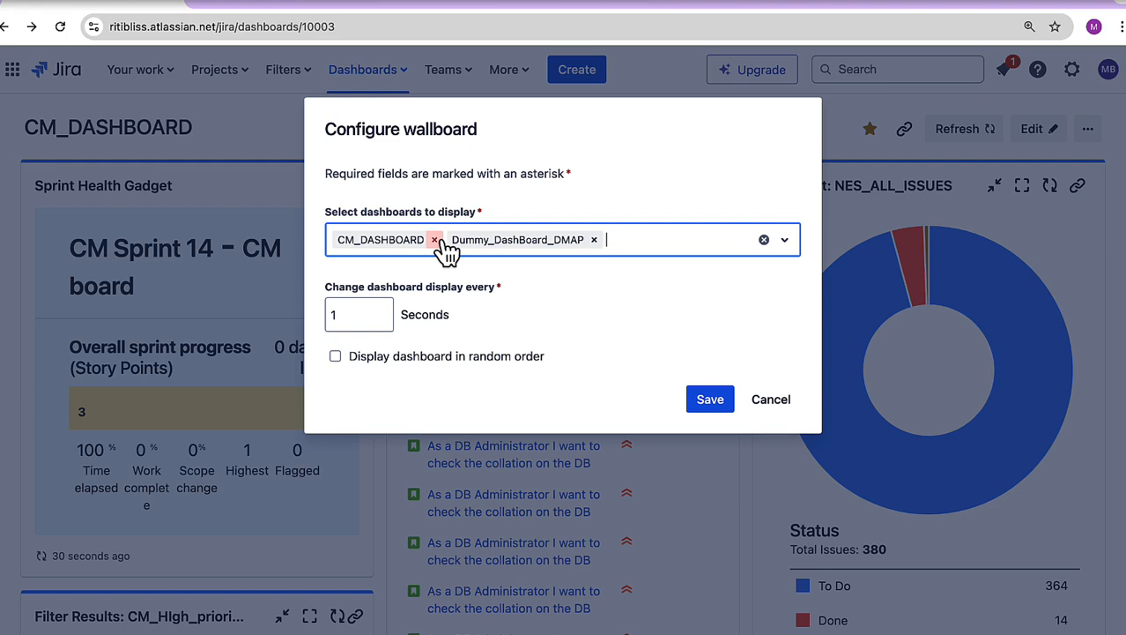
click(711, 401)
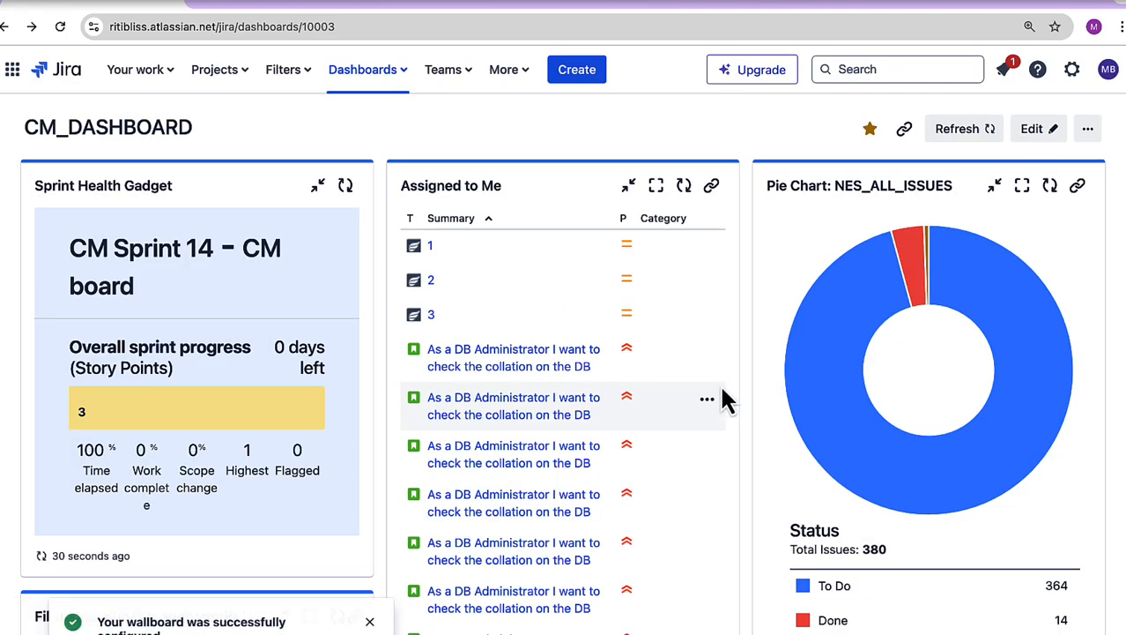
click(1090, 132)
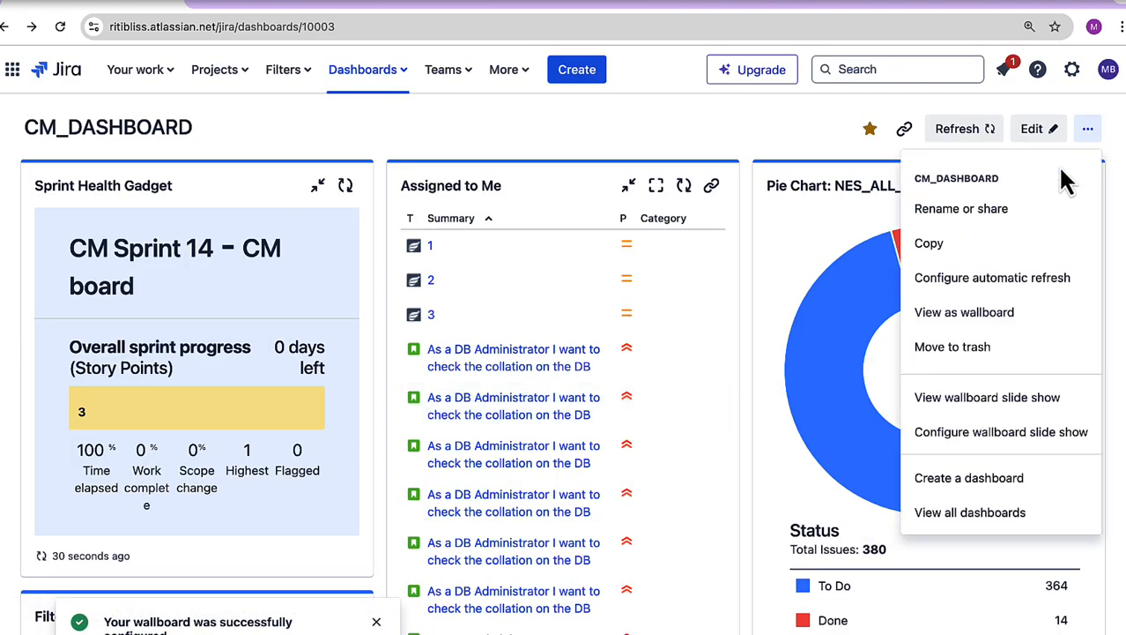
click(1064, 407)
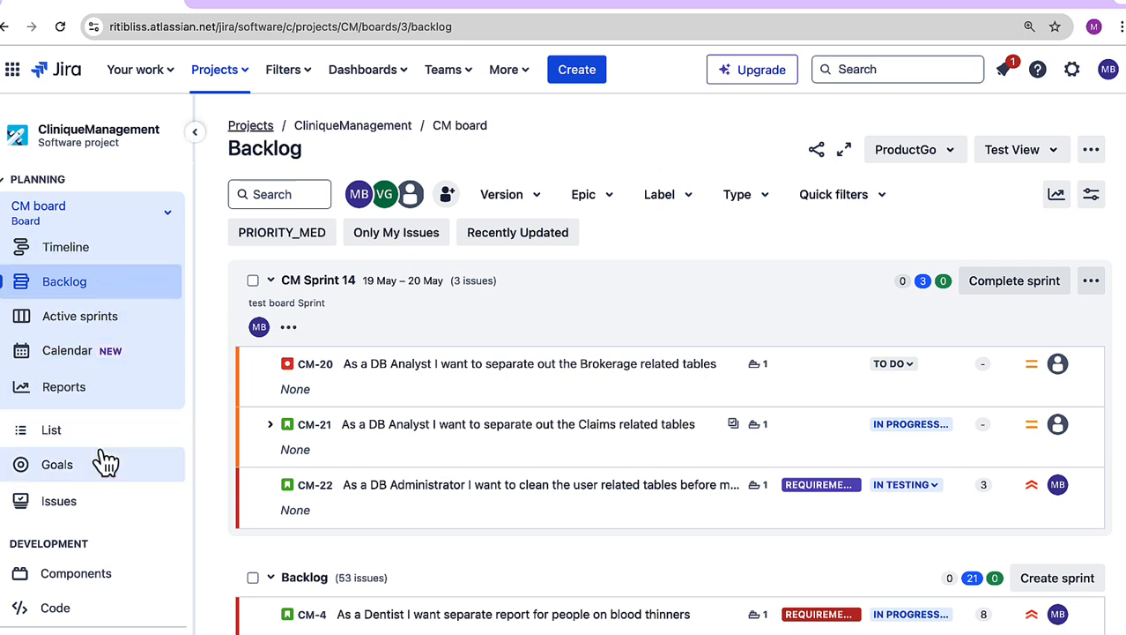
Step: In the CliniqueManagement project's releases, create the version Demo_VERSION_1.0 with the description "demo description"
scroll(106, 460, down, 1)
scroll(105, 460, down, 2)
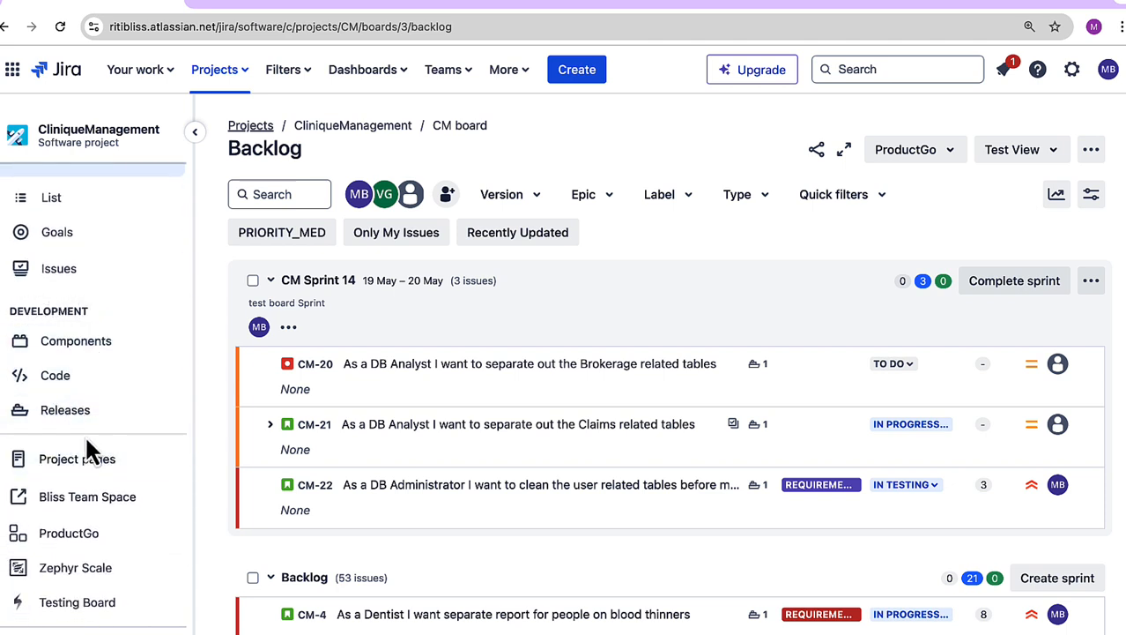
click(64, 417)
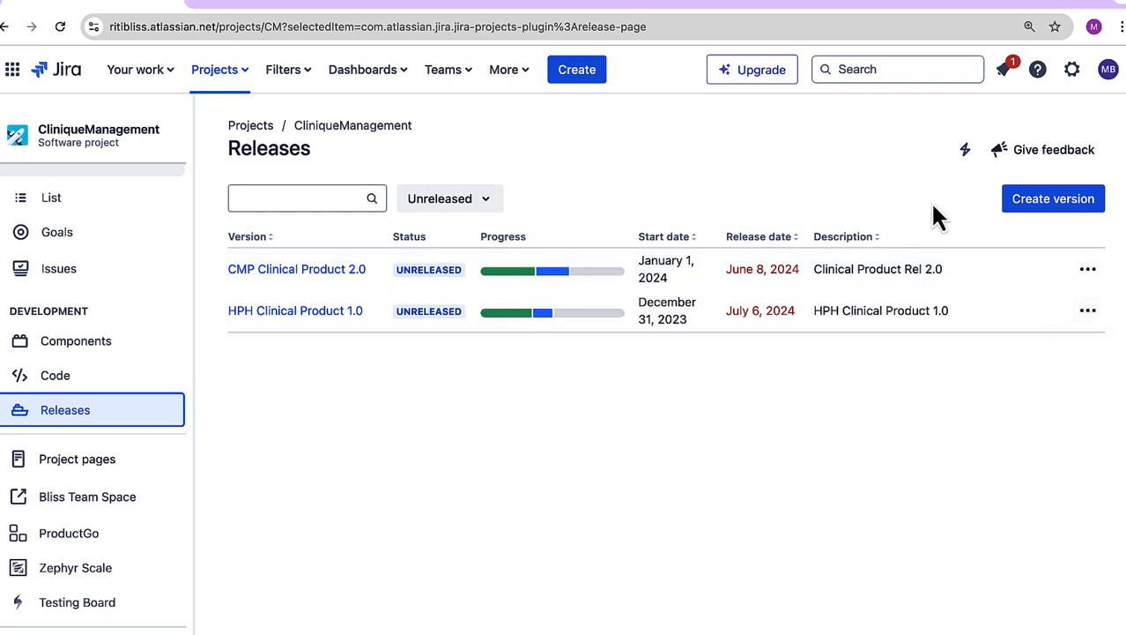
click(1043, 208)
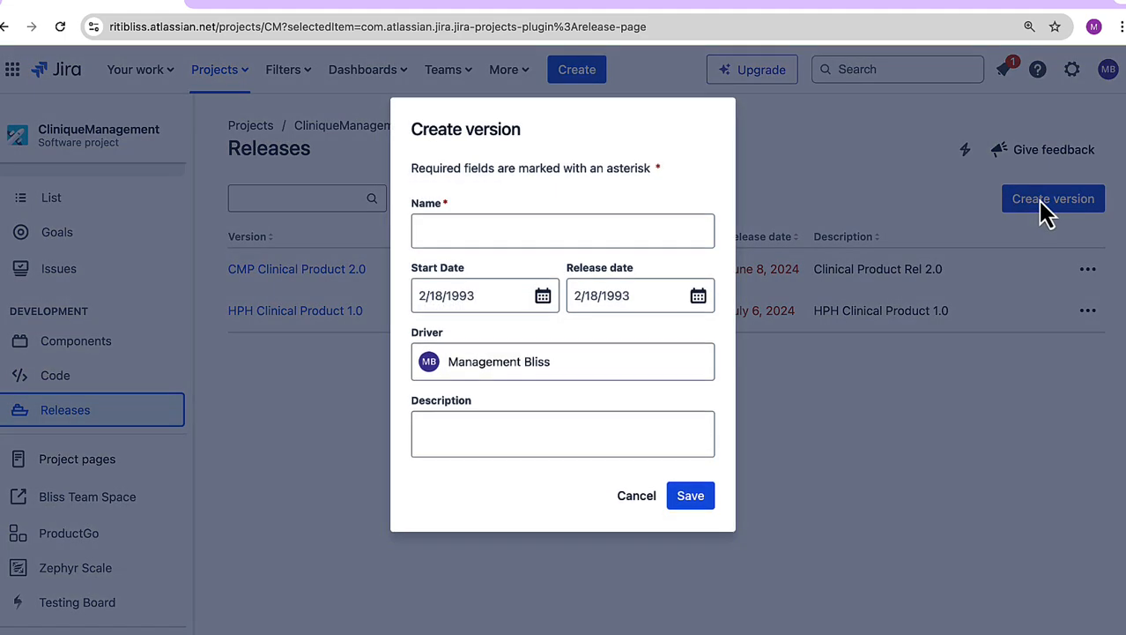
text(Demo_VERSION_1.0)
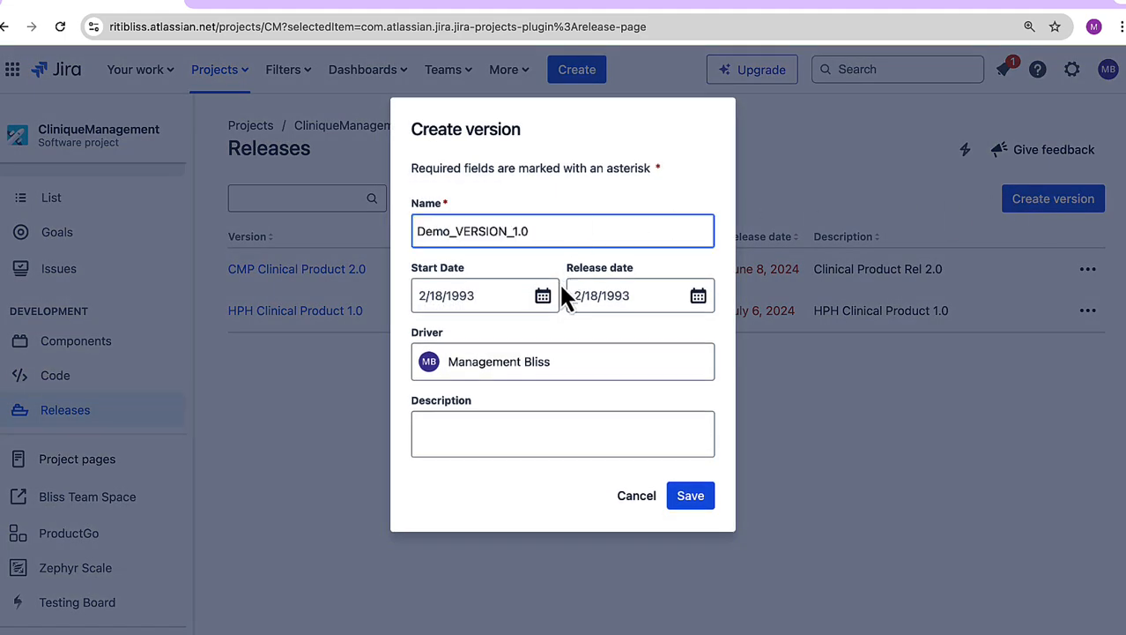
click(492, 438)
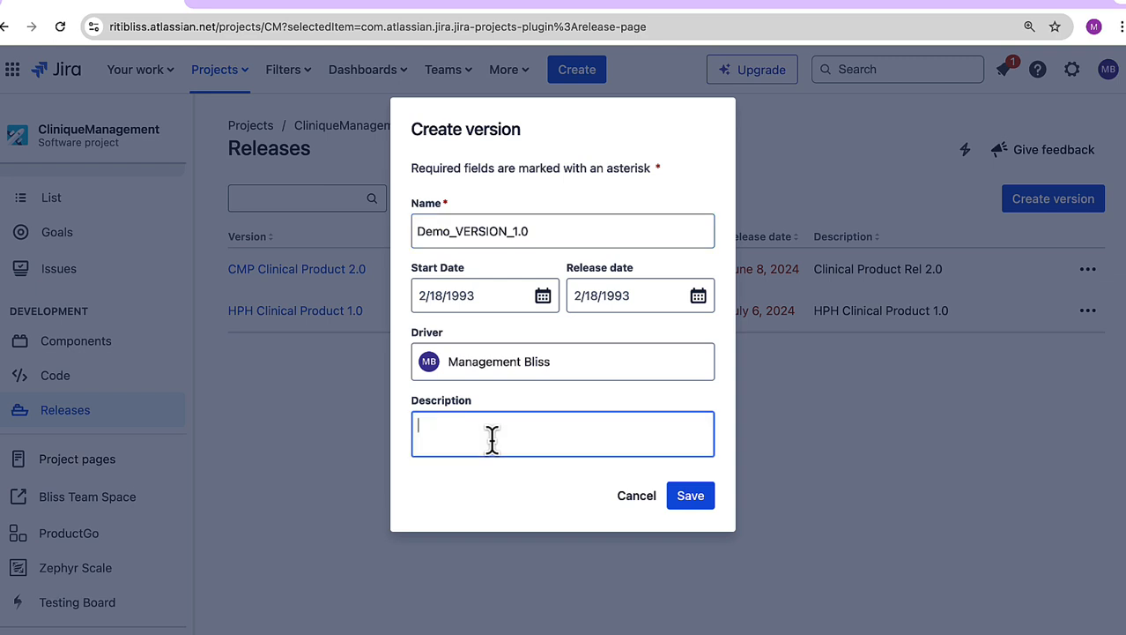
text(demo description)
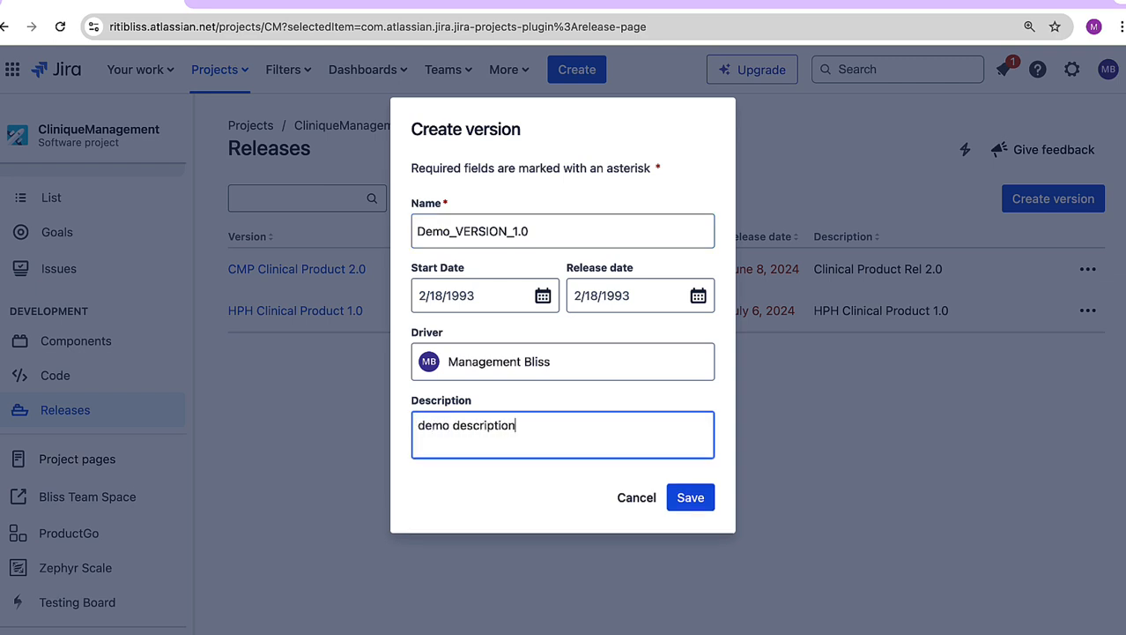
click(693, 504)
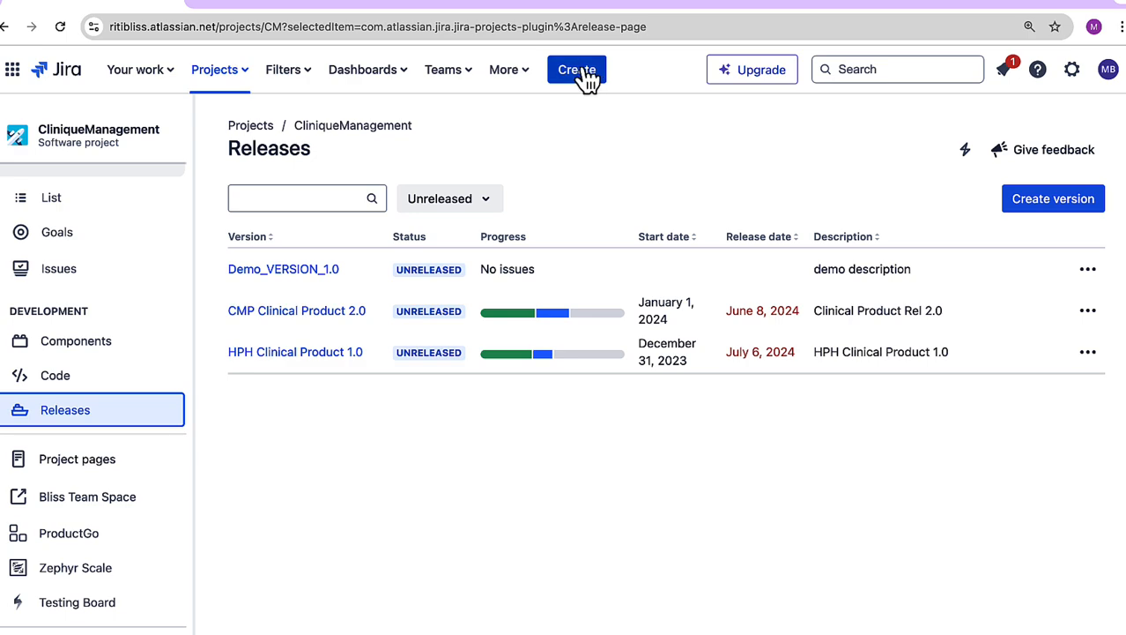
Step: Start a new issue with Demo_VERSION_1.0 as its fix version and discard it
click(581, 72)
scroll(436, 390, down, 10)
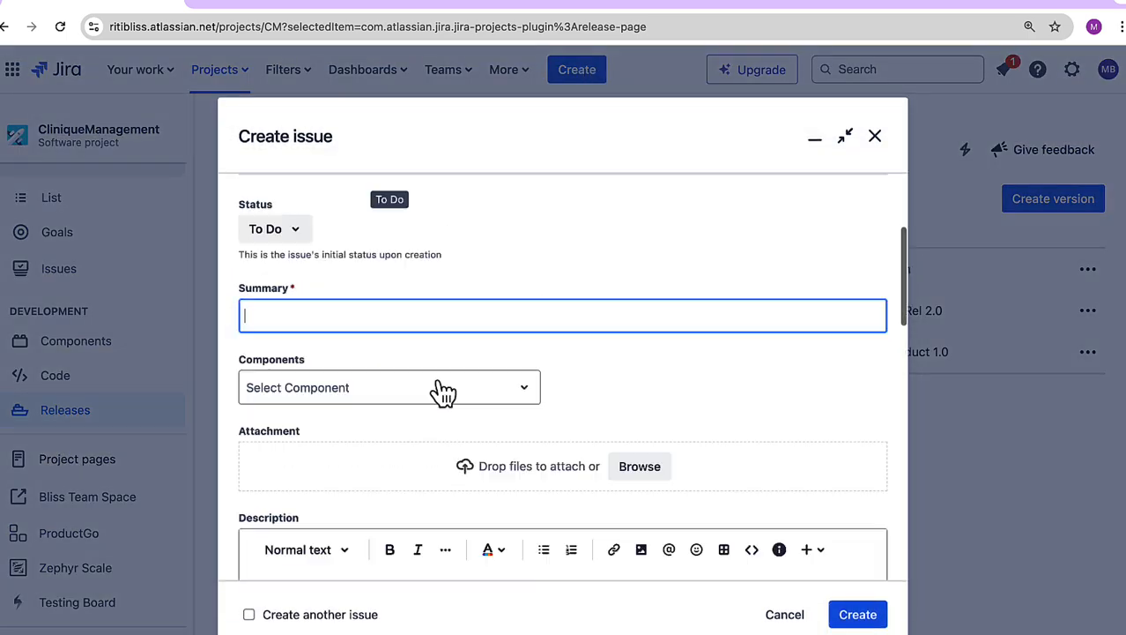
scroll(438, 388, down, 3)
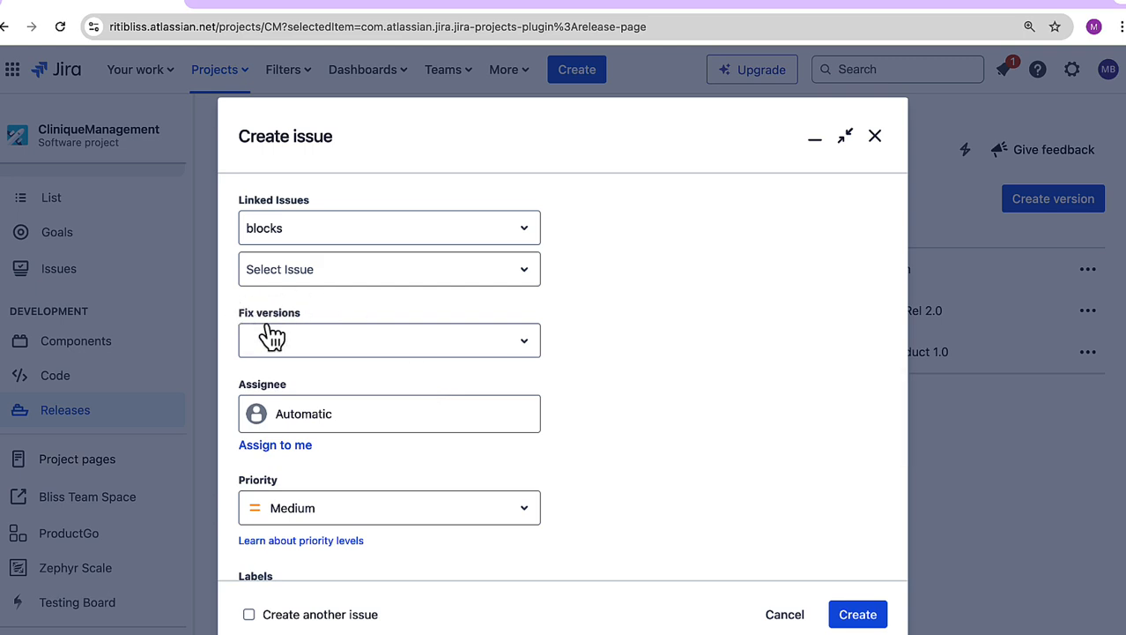
click(297, 346)
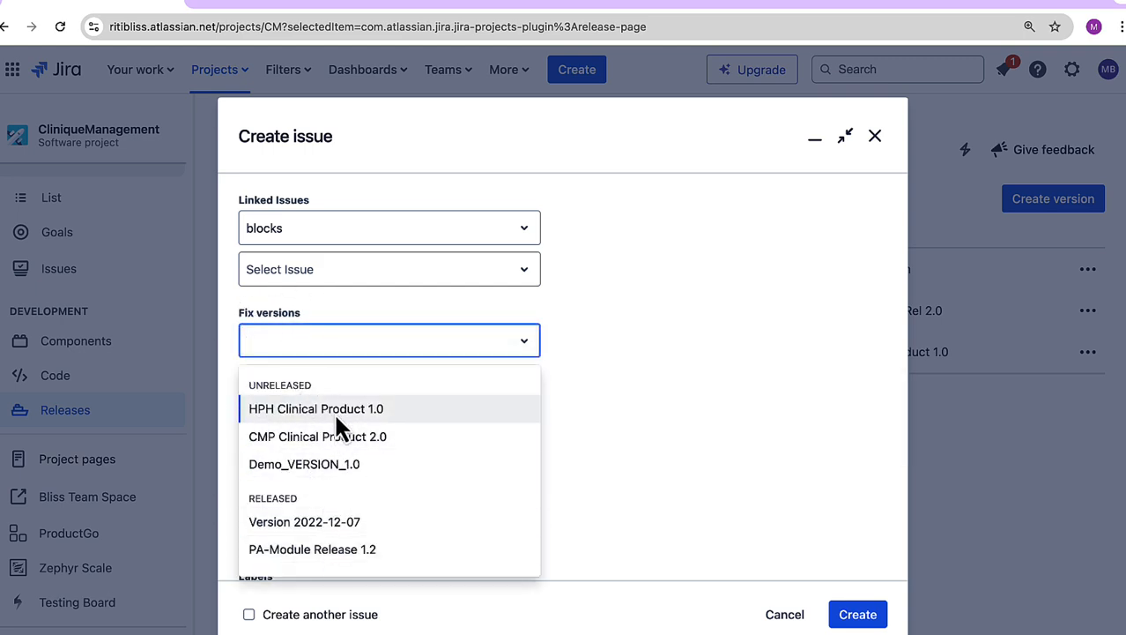
click(342, 469)
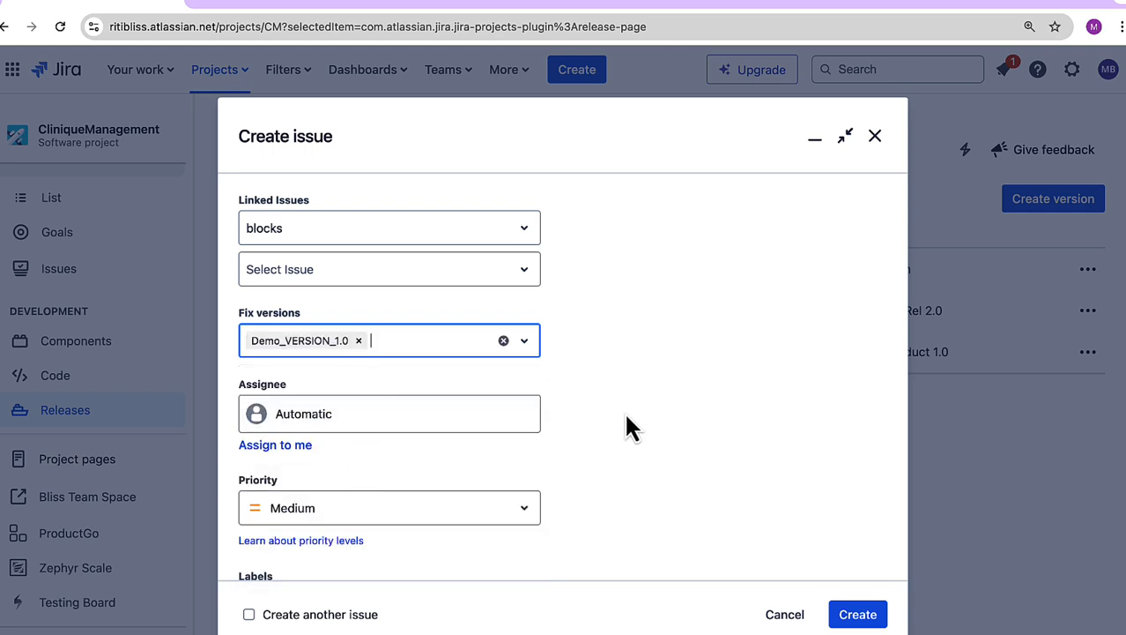
click(784, 615)
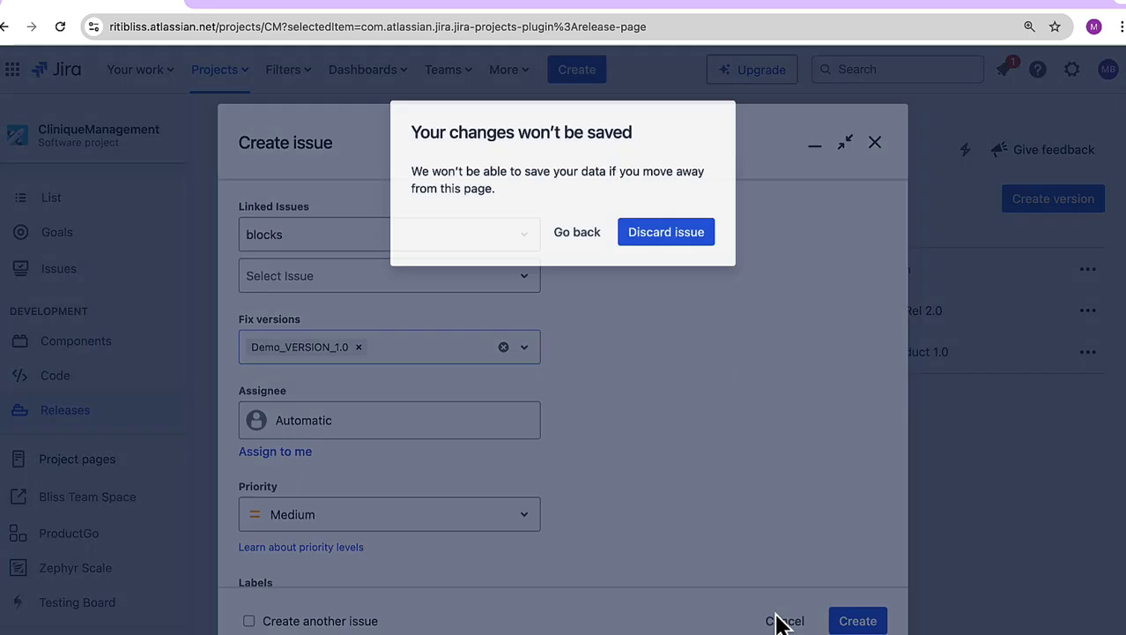
click(668, 230)
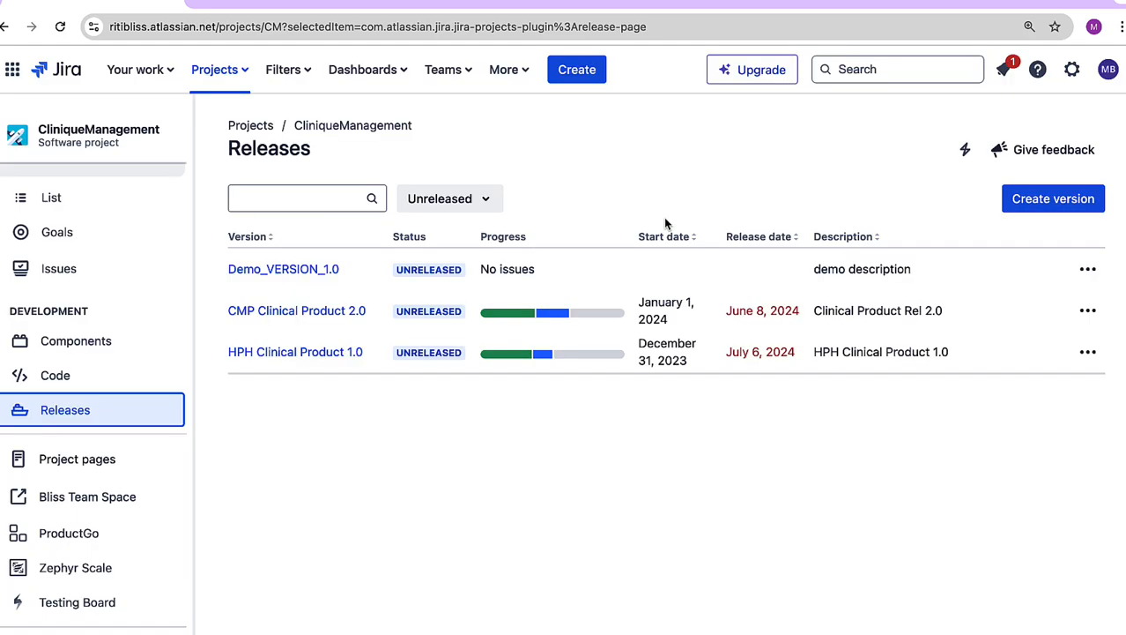
Step: Open issue CM-110 from the project's issue list and set its fix version to Demo_VERSION_1.0
click(86, 273)
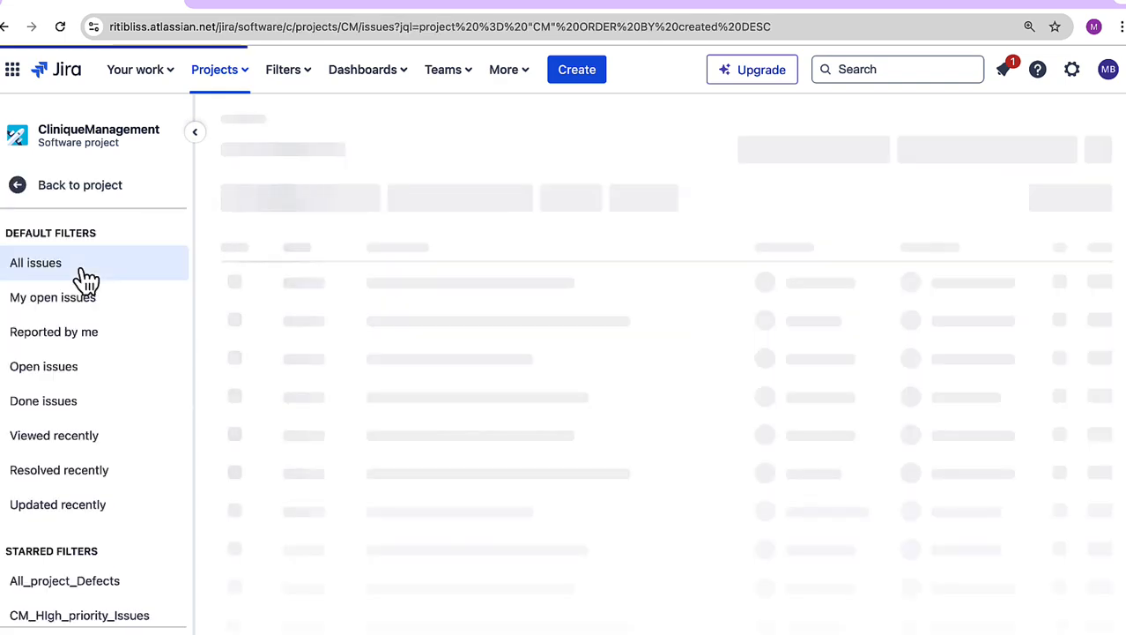
click(467, 319)
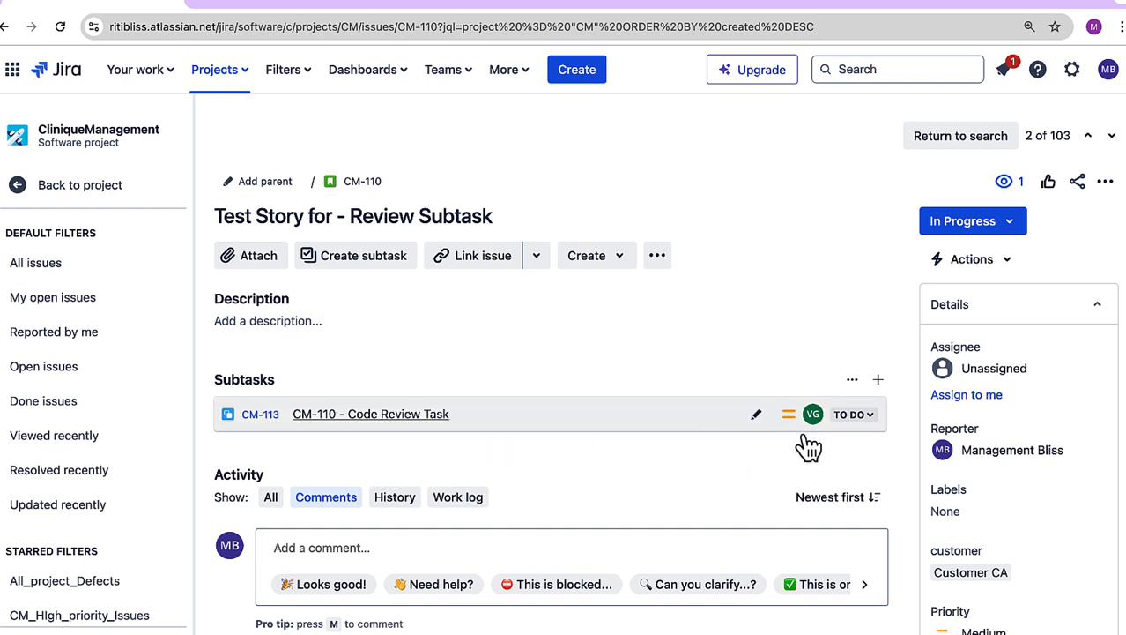
scroll(940, 448, down, 5)
scroll(943, 445, down, 5)
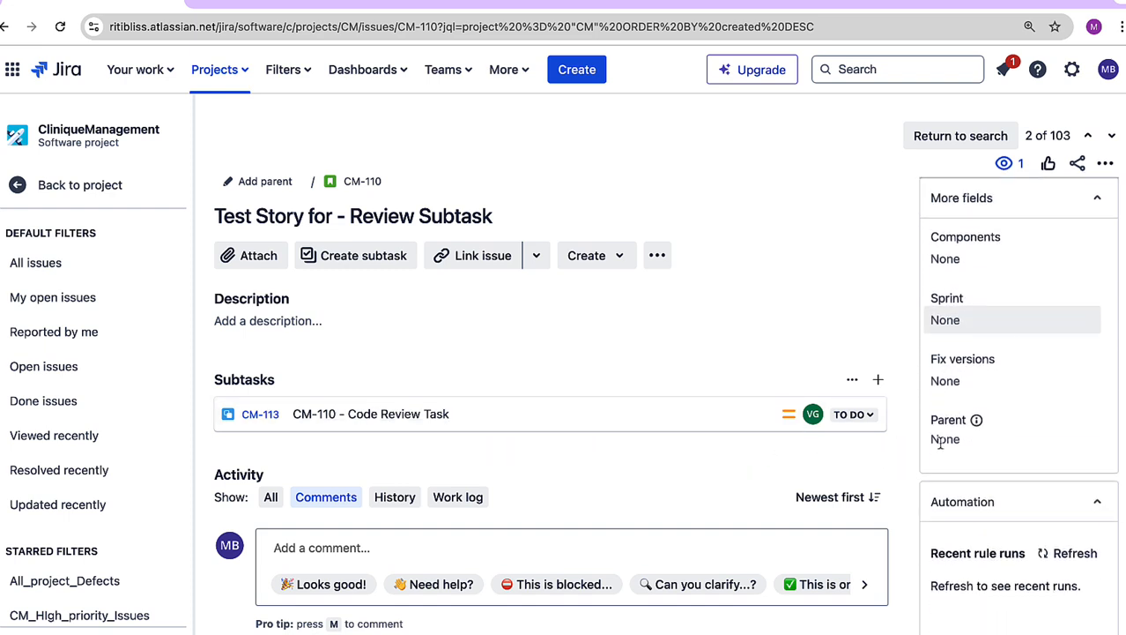
click(950, 322)
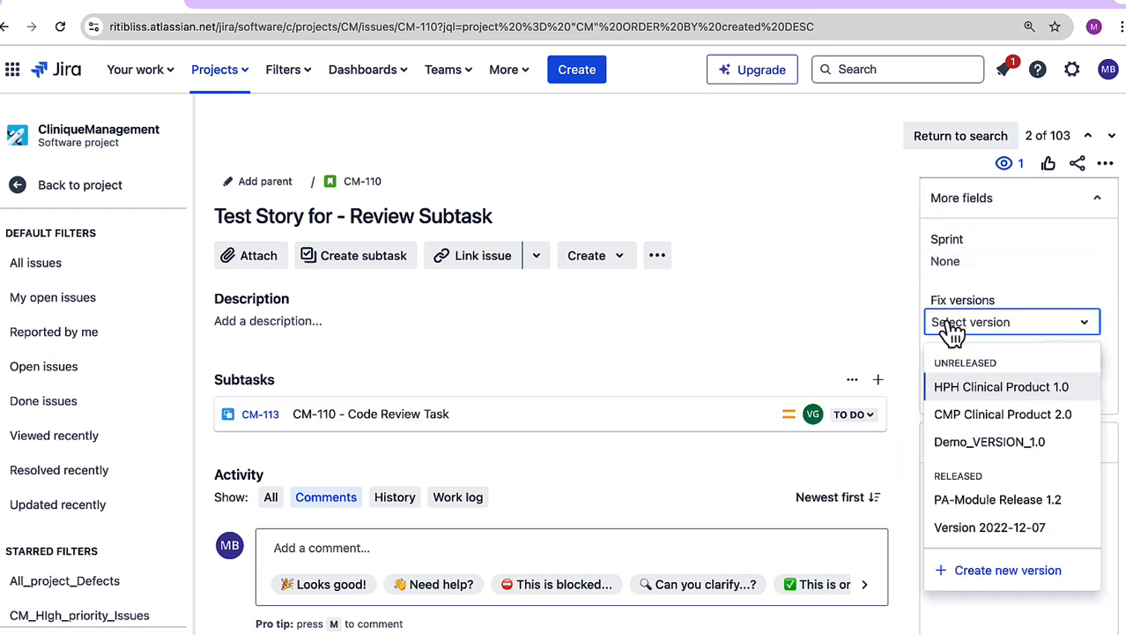
click(967, 443)
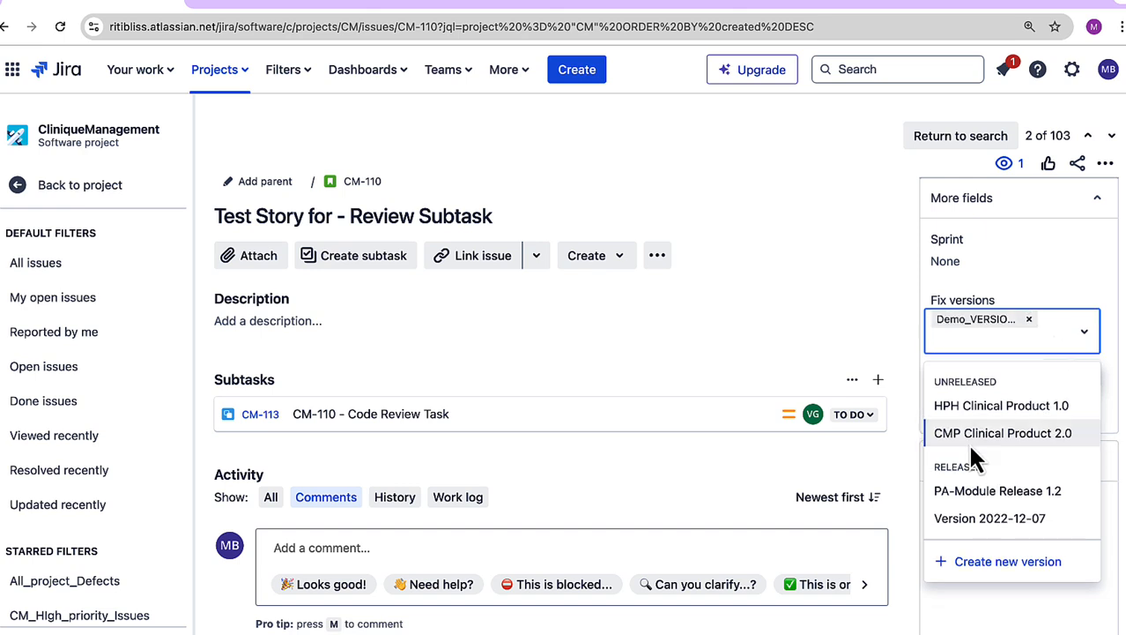
click(874, 339)
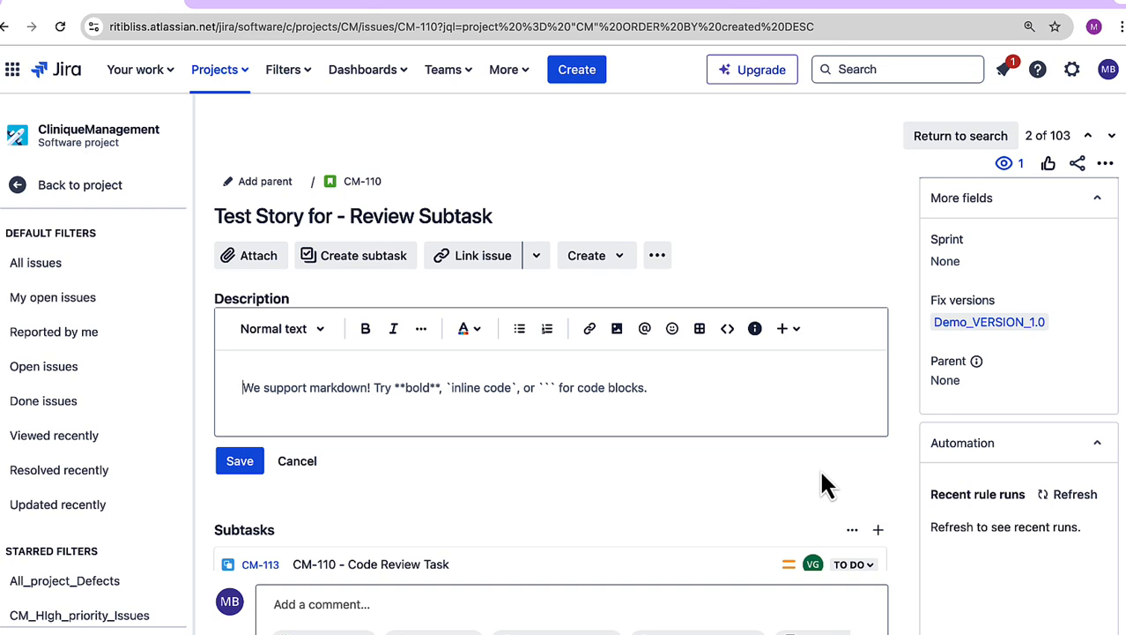
click(288, 69)
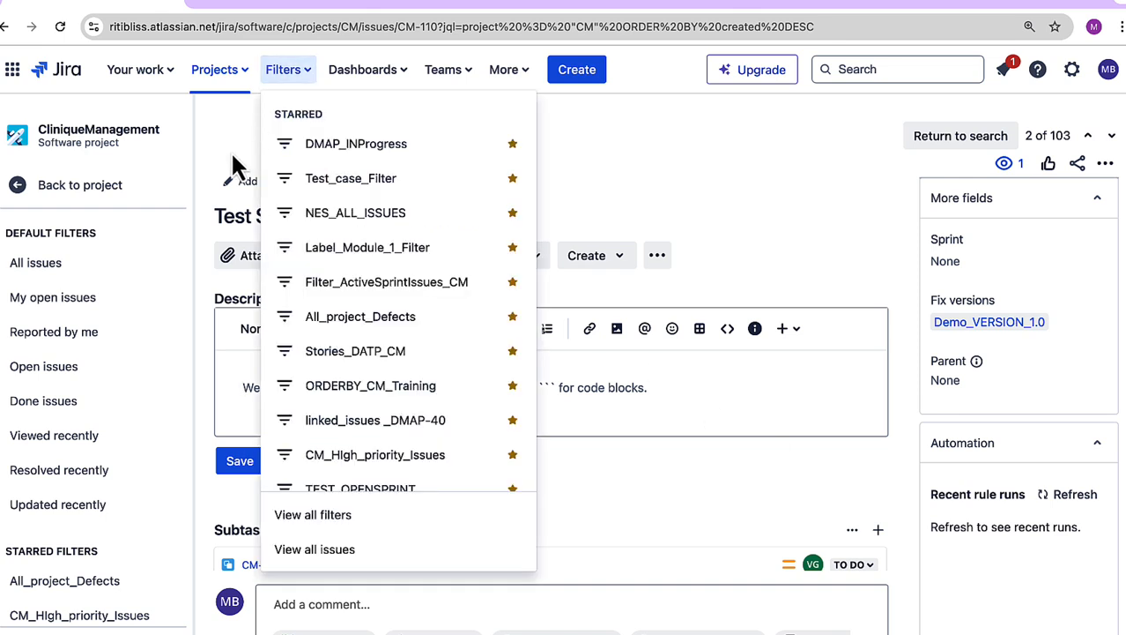
click(232, 152)
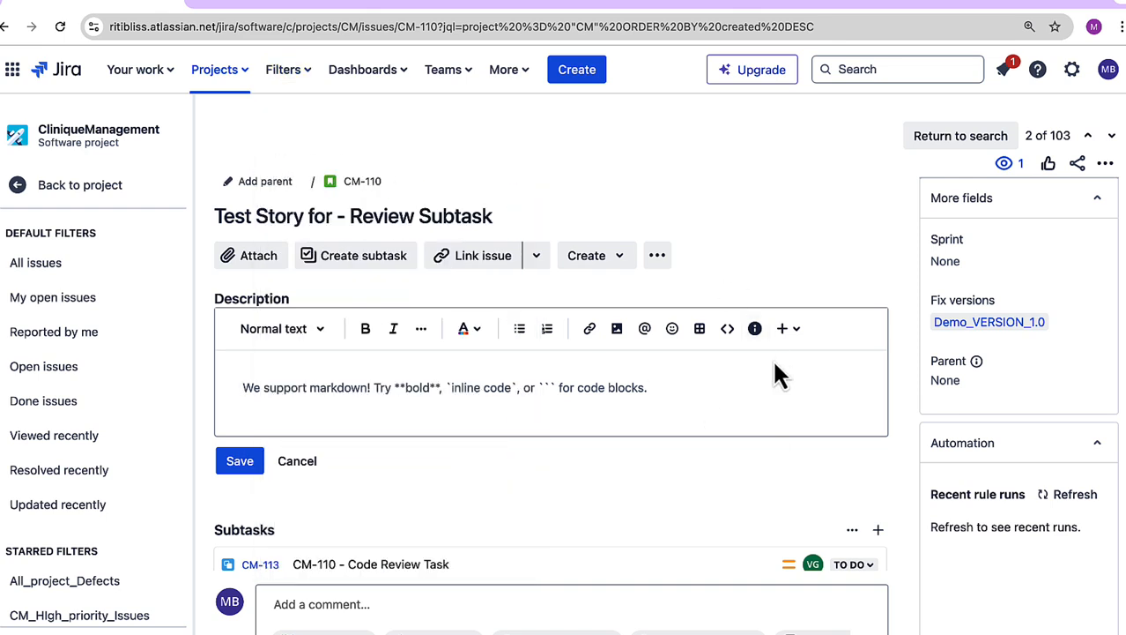
Step: Open the Demo_VERSION_1.0 release from the issue, set its start date to August 1, 2024, and open its release date for editing
click(1029, 322)
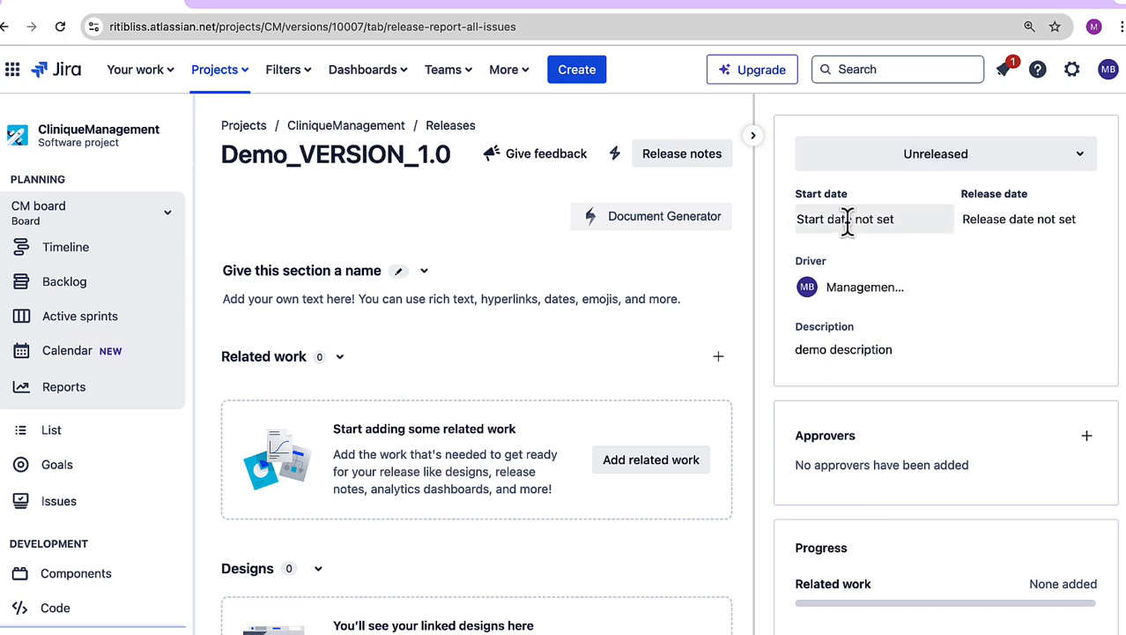
click(816, 218)
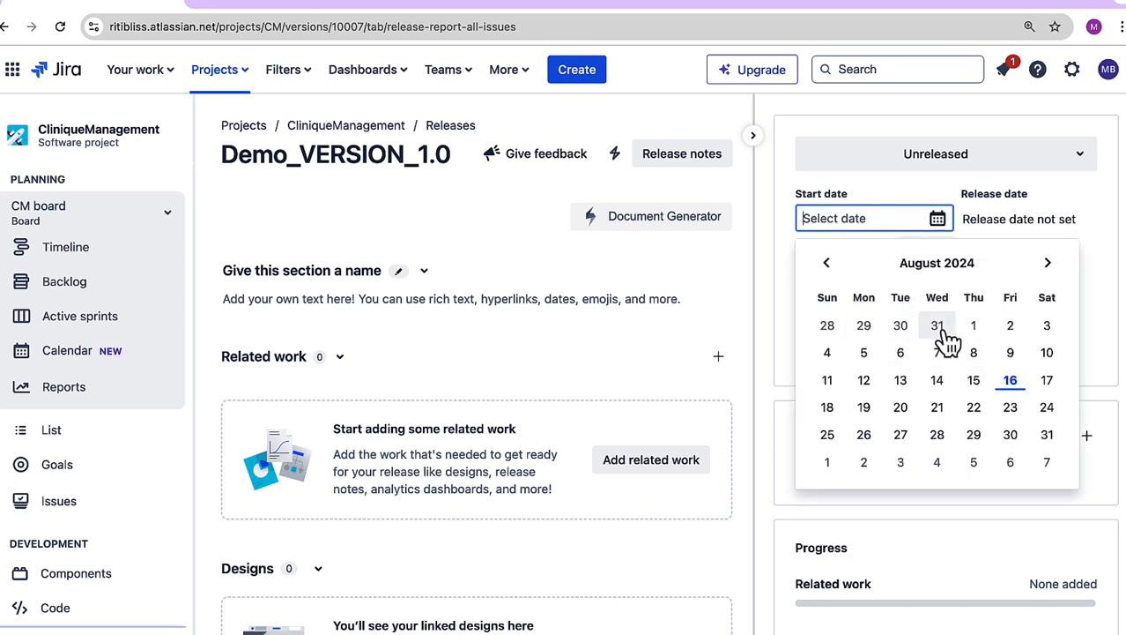
click(973, 328)
click(992, 217)
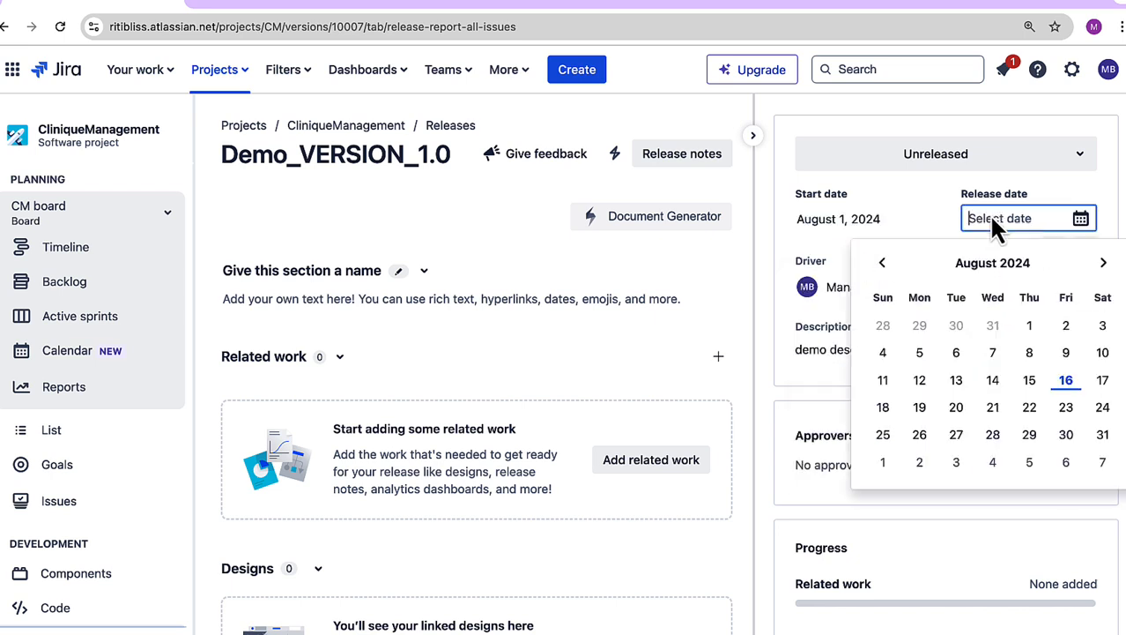
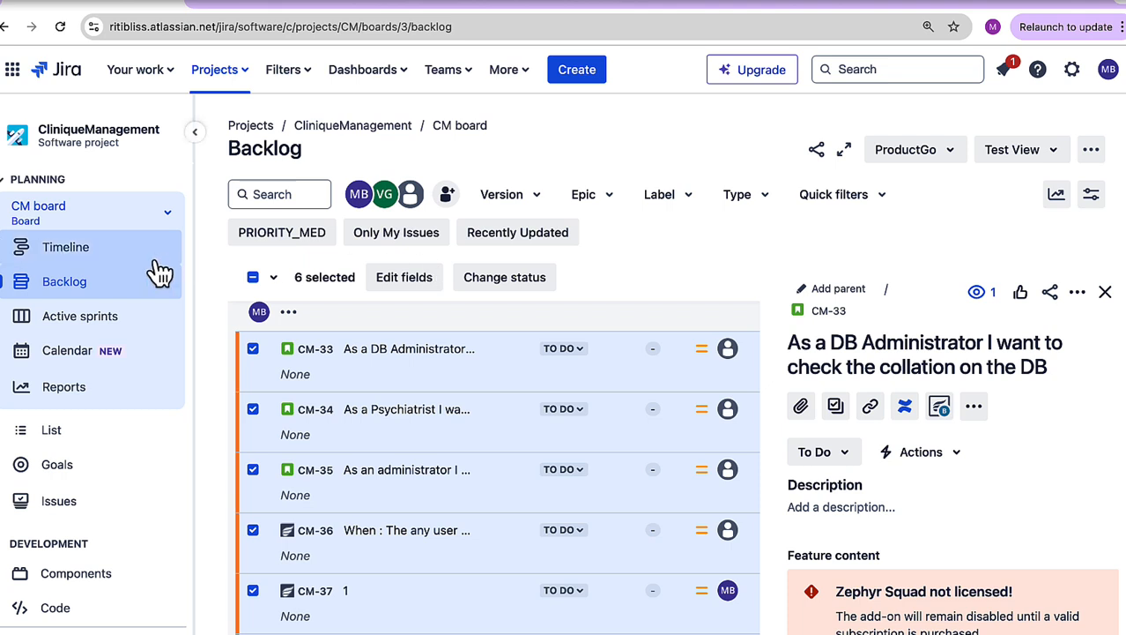
Step: Open the CM board's timeline, set it to the months view and show it full screen
click(89, 254)
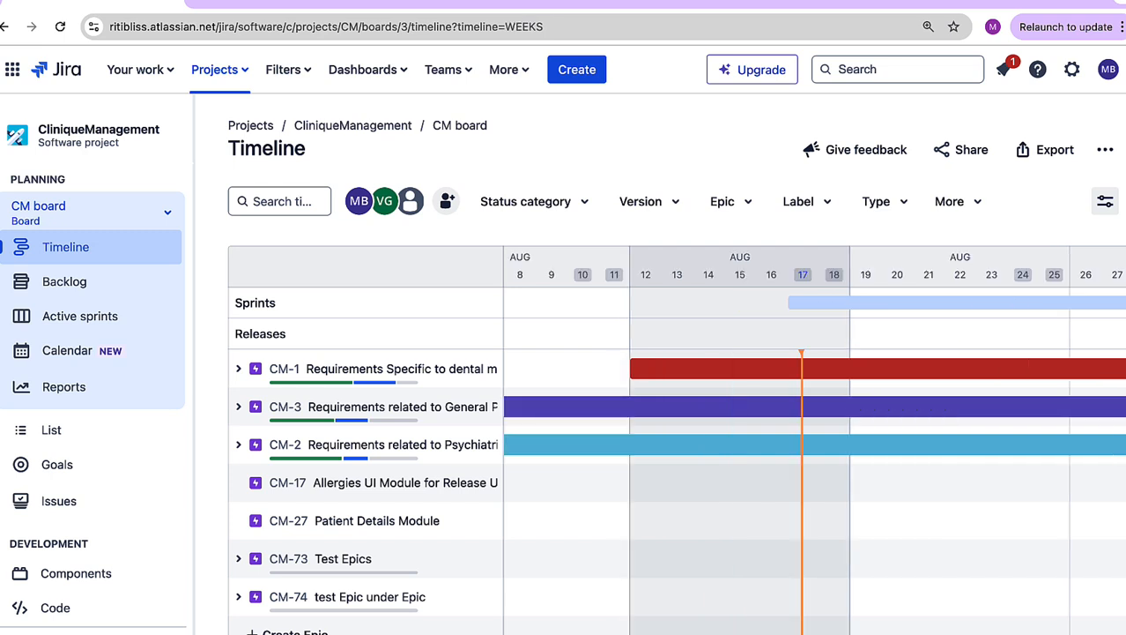
click(1073, 634)
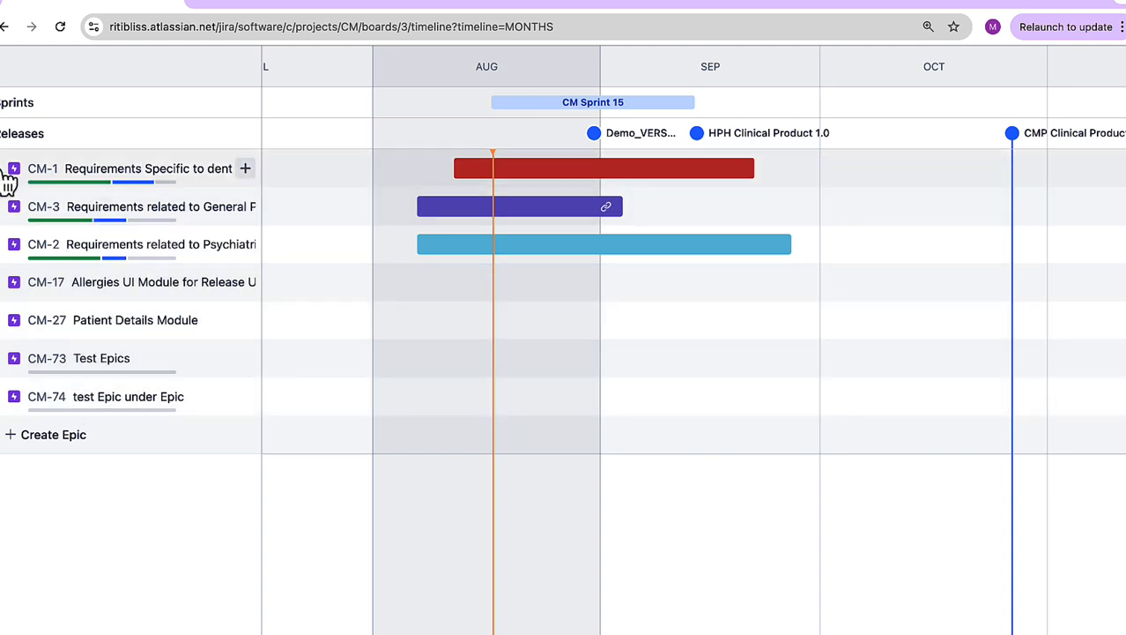
mouse_move(471, 185)
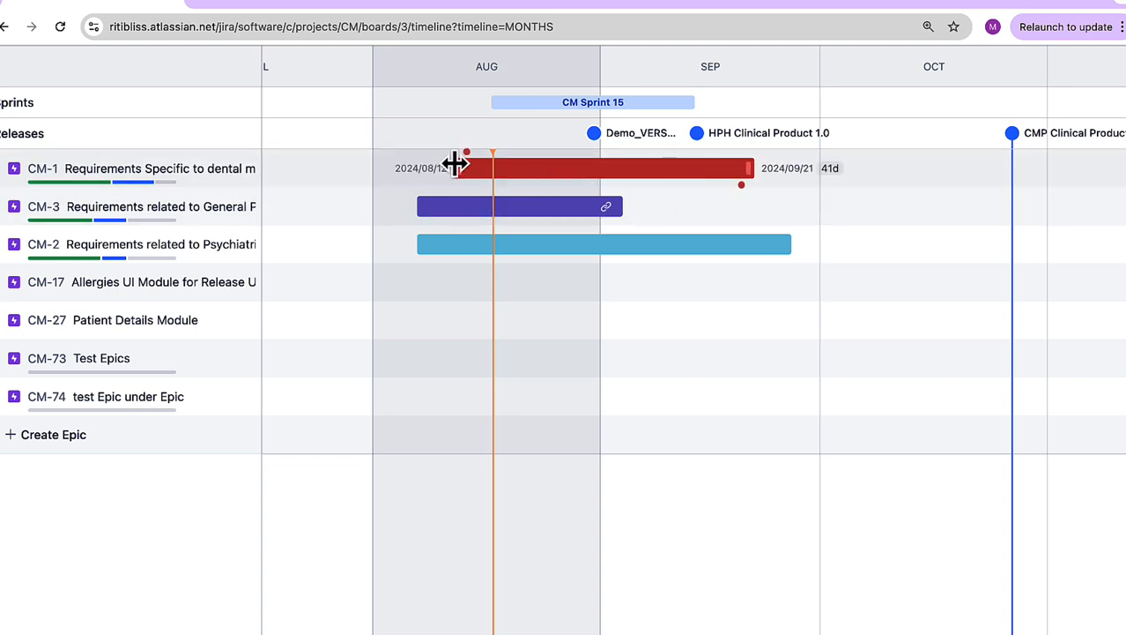
mouse_move(614, 223)
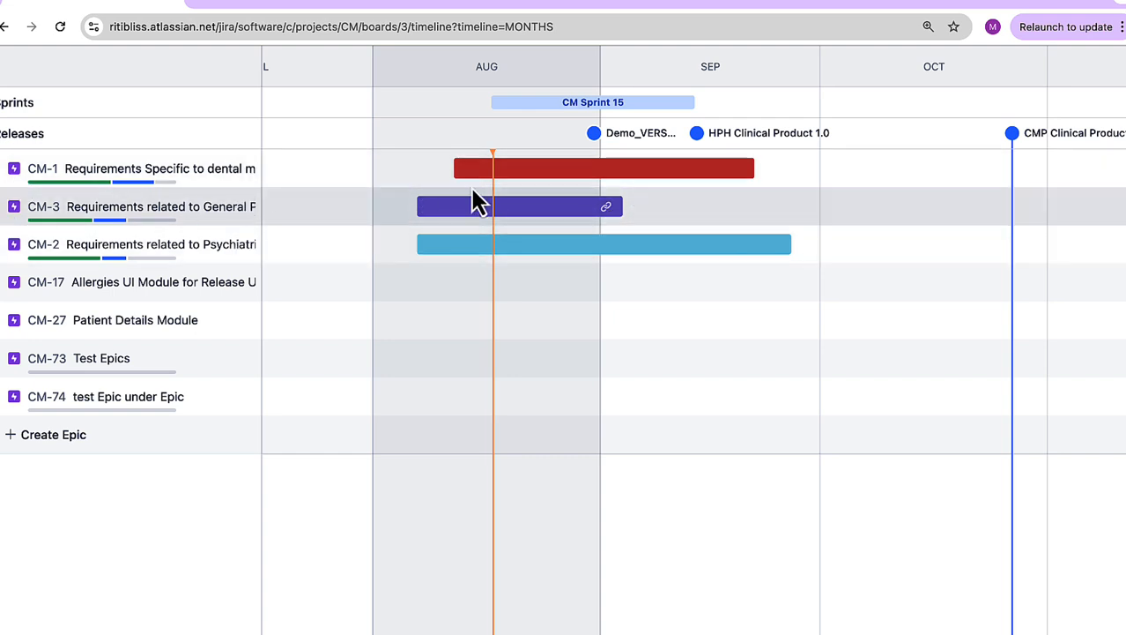
mouse_move(529, 185)
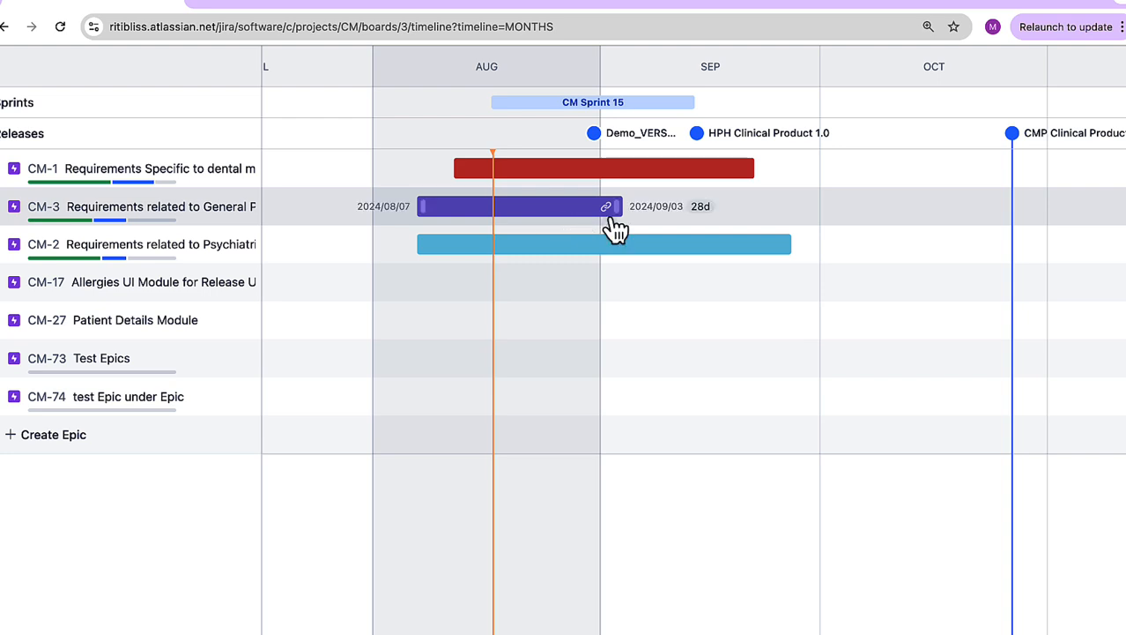
Step: Expand epics CM-1, CM-3 and CM-2 on the timeline and check the dates and warnings of CM-4 and CM-5
click(7, 175)
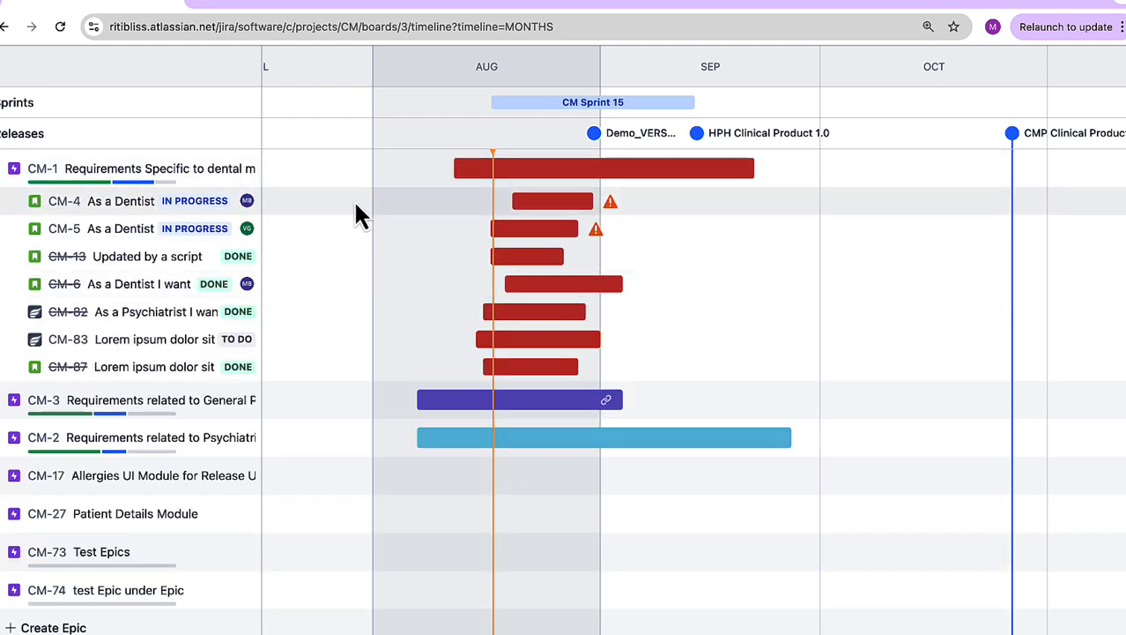
click(7, 405)
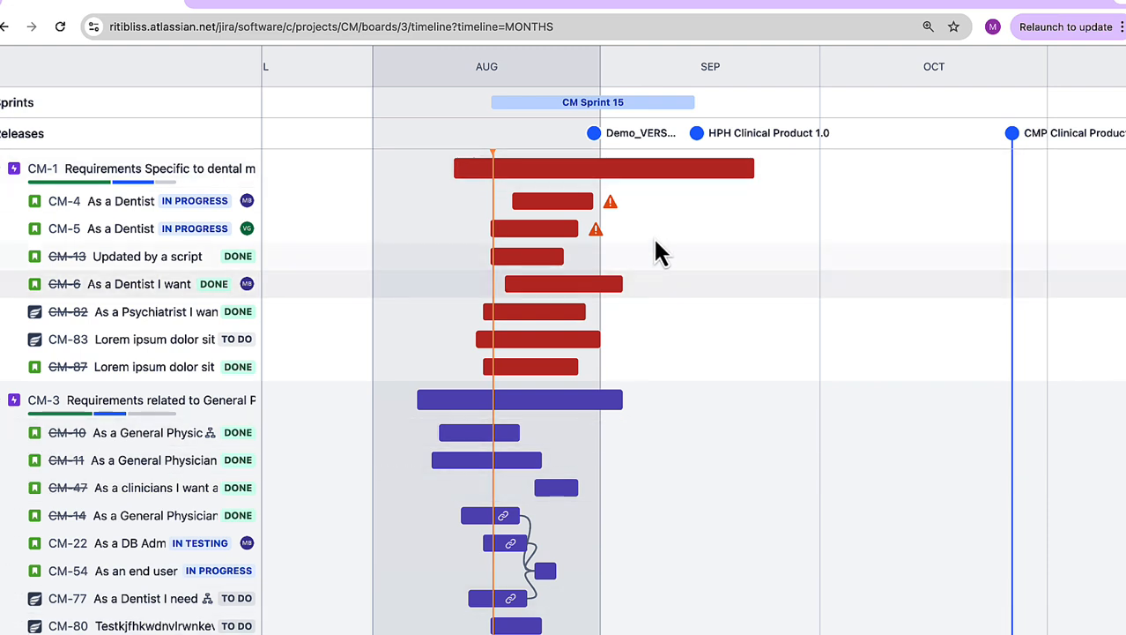
mouse_move(578, 213)
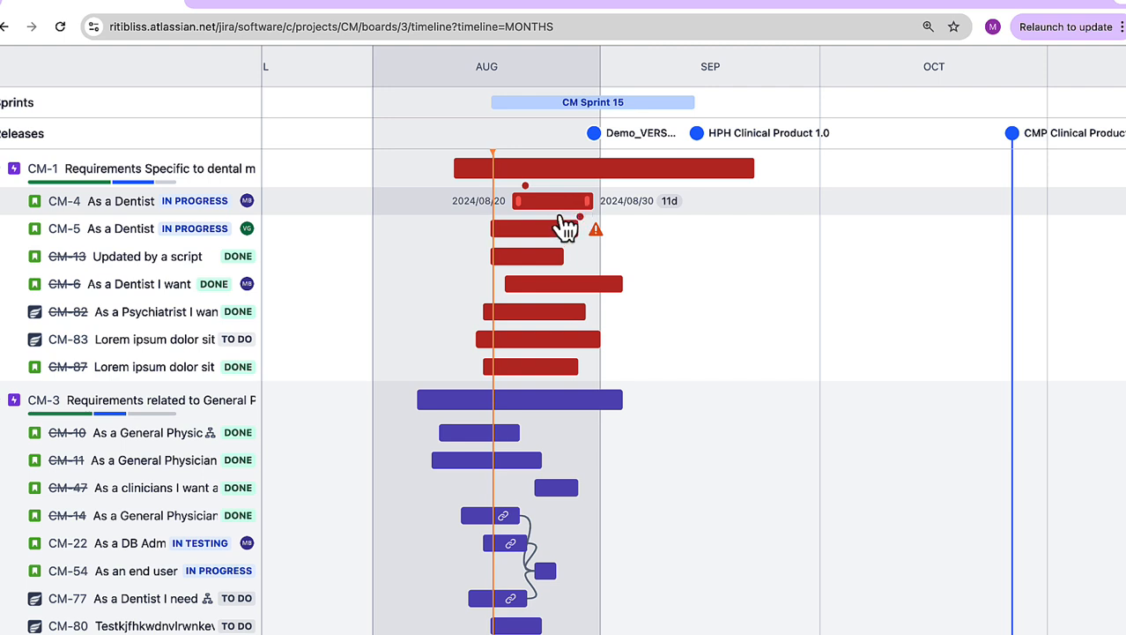
mouse_move(557, 232)
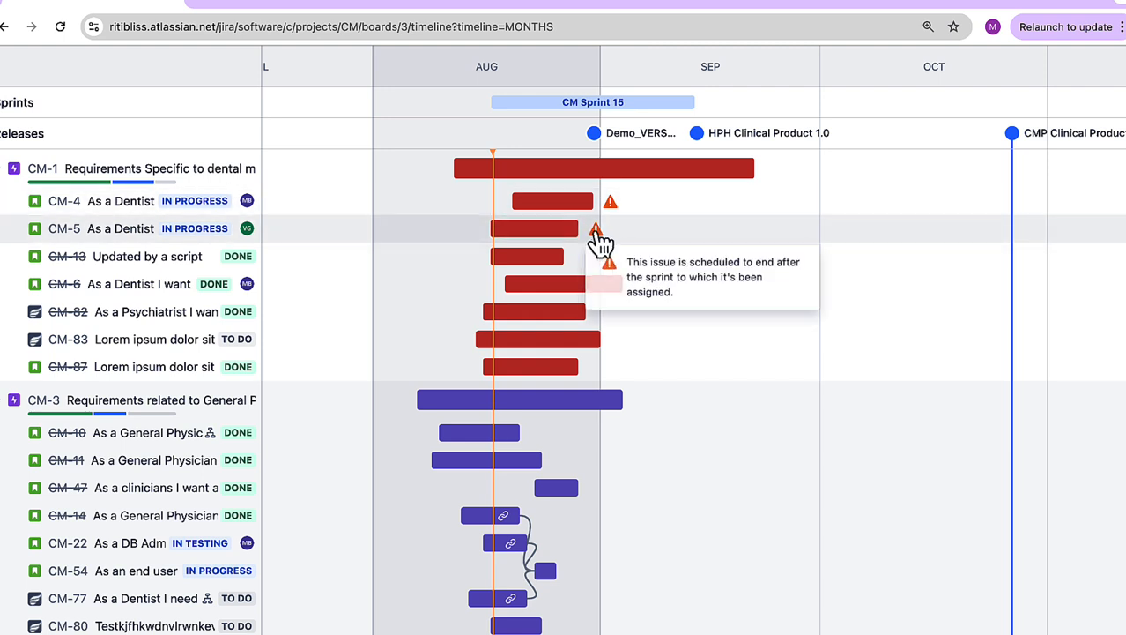
mouse_move(558, 253)
drag(558, 253, 573, 254)
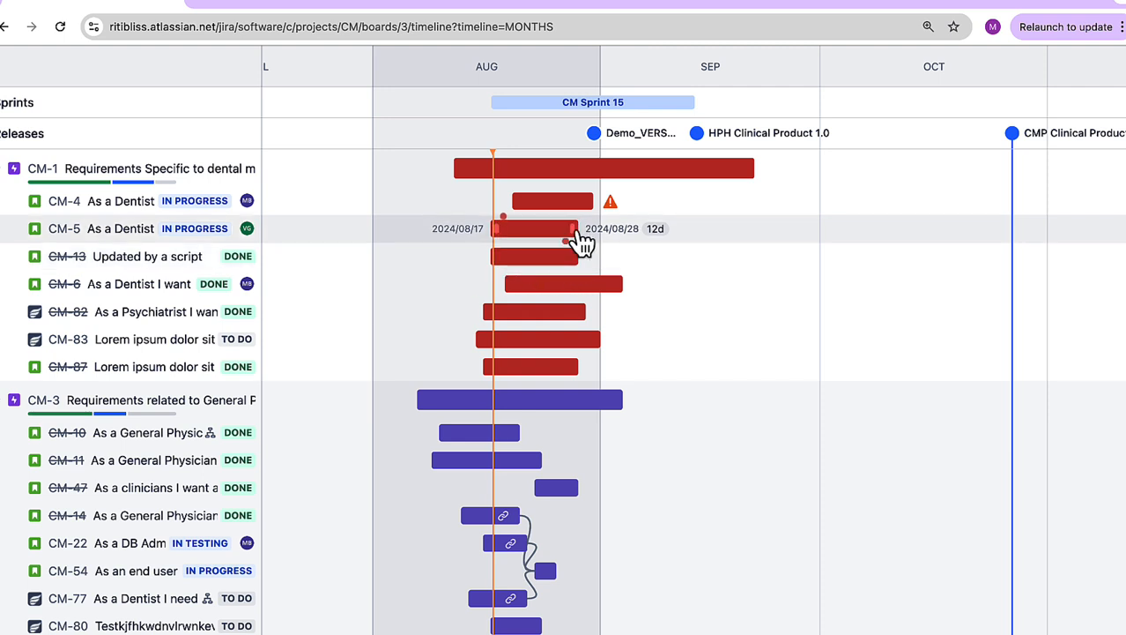
mouse_move(614, 210)
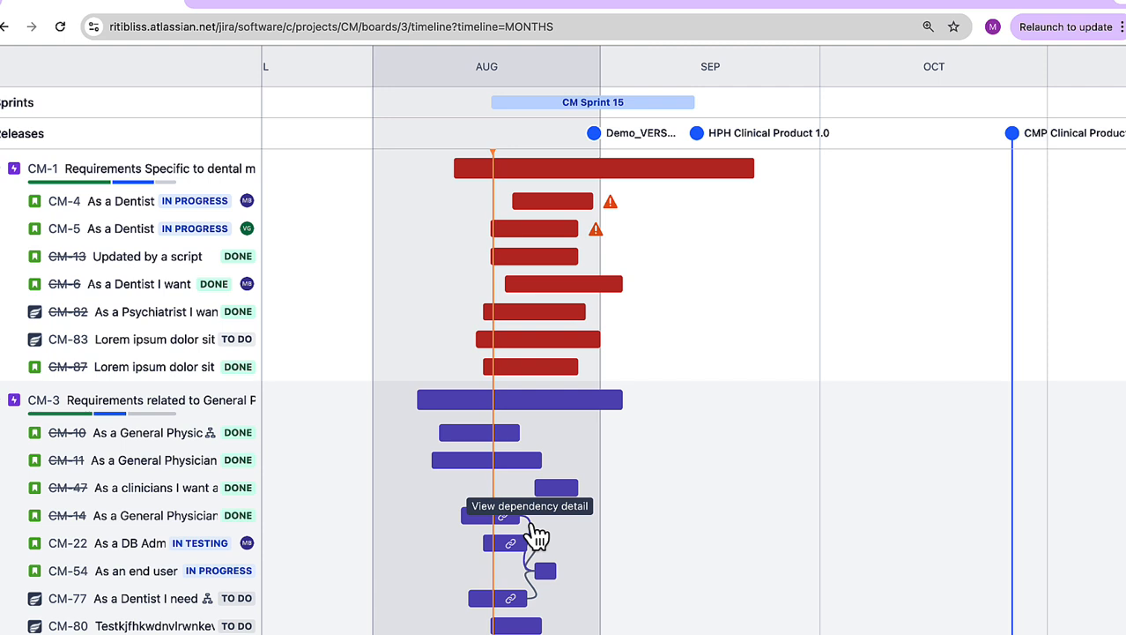
Step: Inspect the detail of the blocking dependency that links CM-14 to CM-54 on the timeline
click(537, 533)
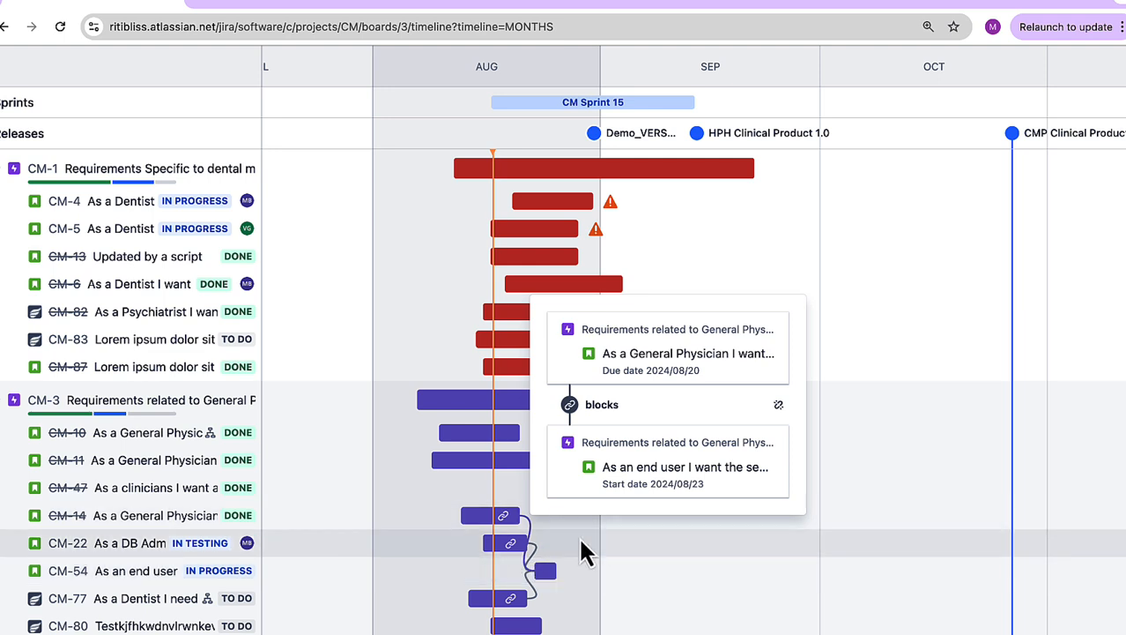
click(743, 292)
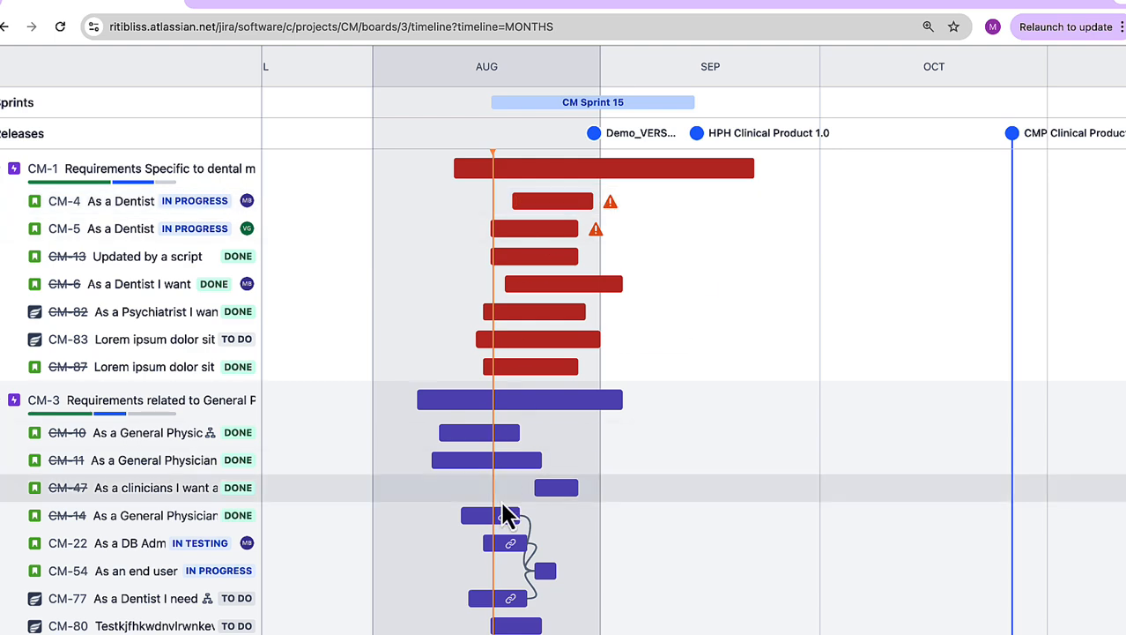
scroll(506, 509, down, 5)
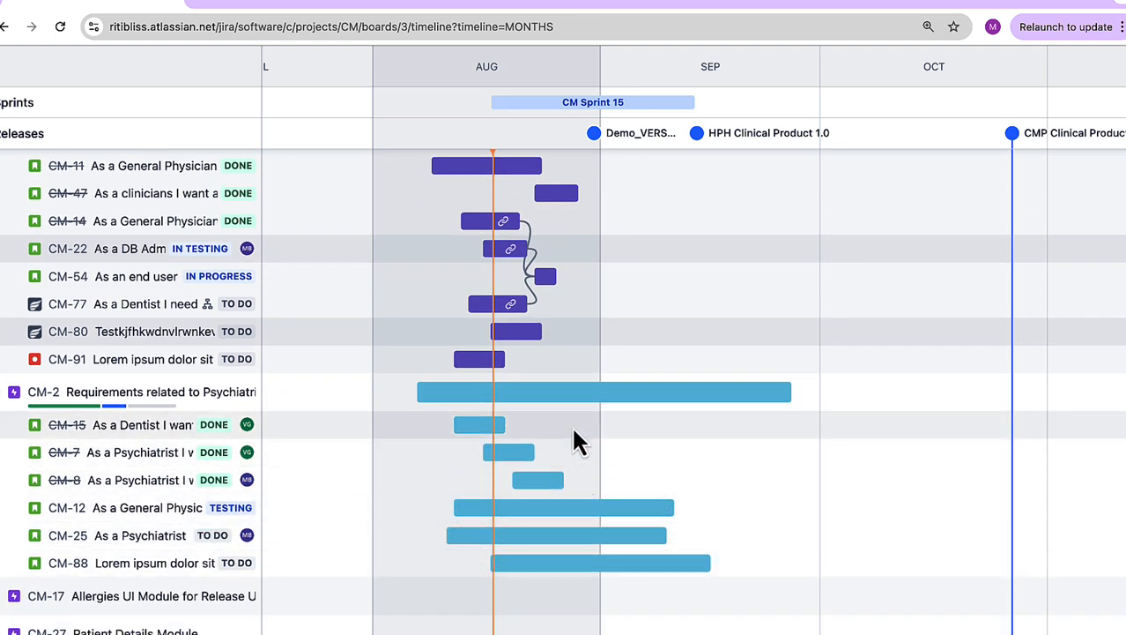
scroll(573, 432, up, 5)
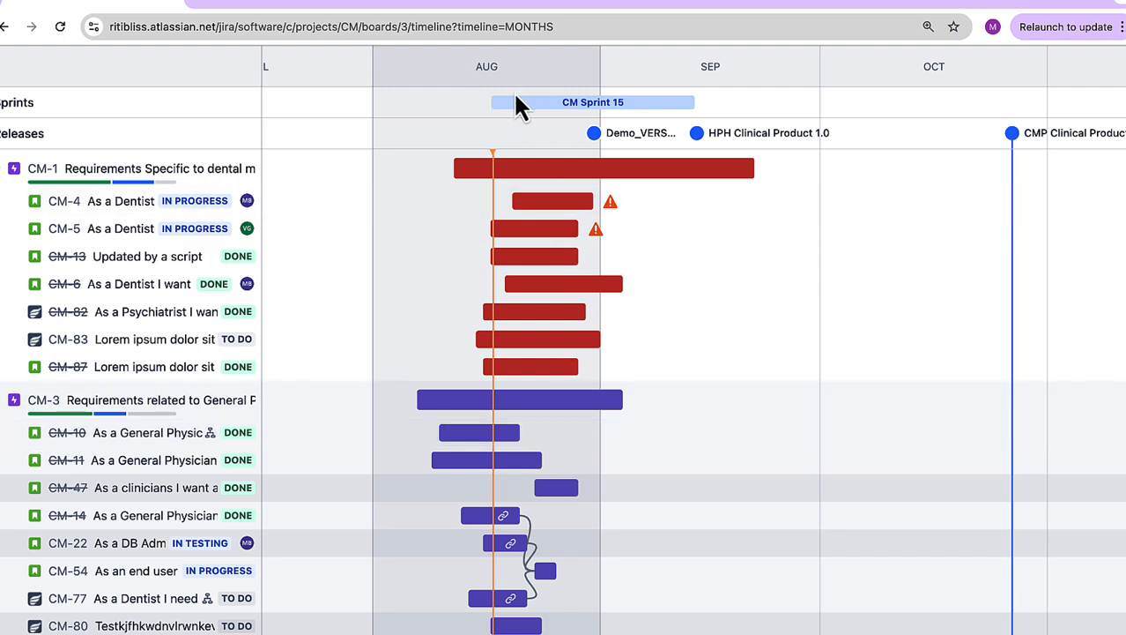
Step: Review CM Sprint 15 and the expanded epics' schedules on the timeline, and exit full screen
mouse_move(545, 108)
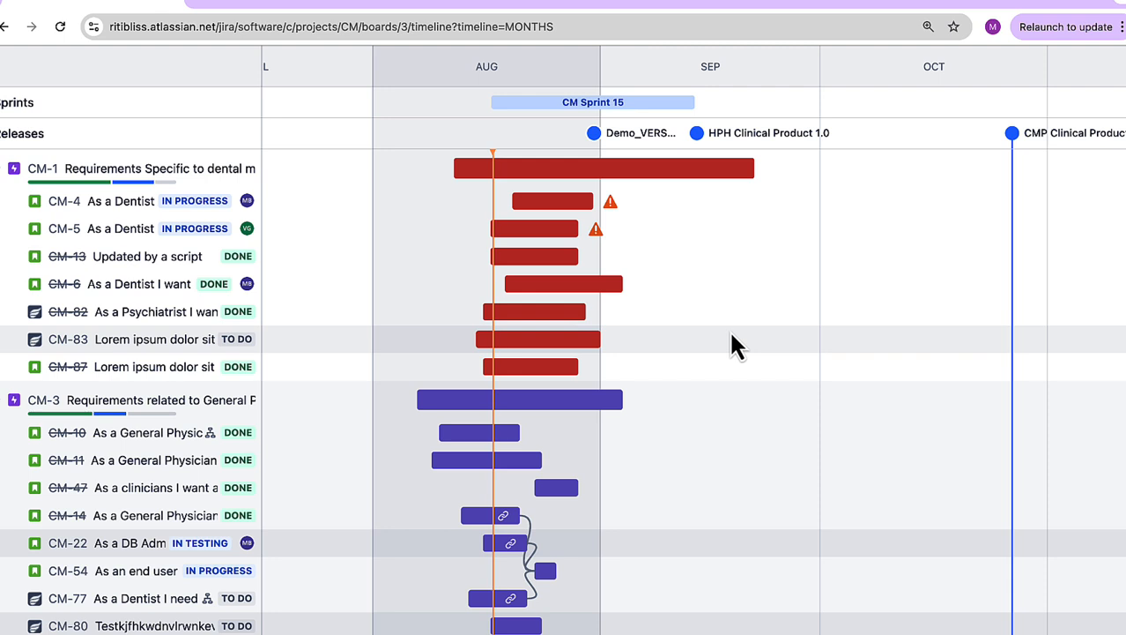
scroll(731, 333, down, 4)
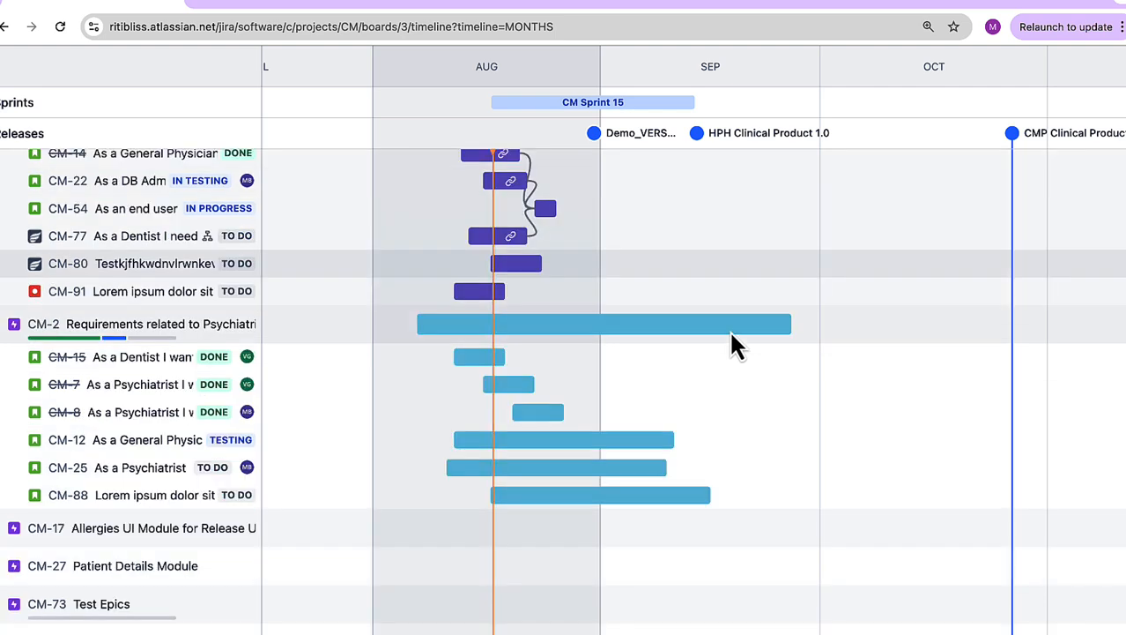
scroll(730, 329, up, 4)
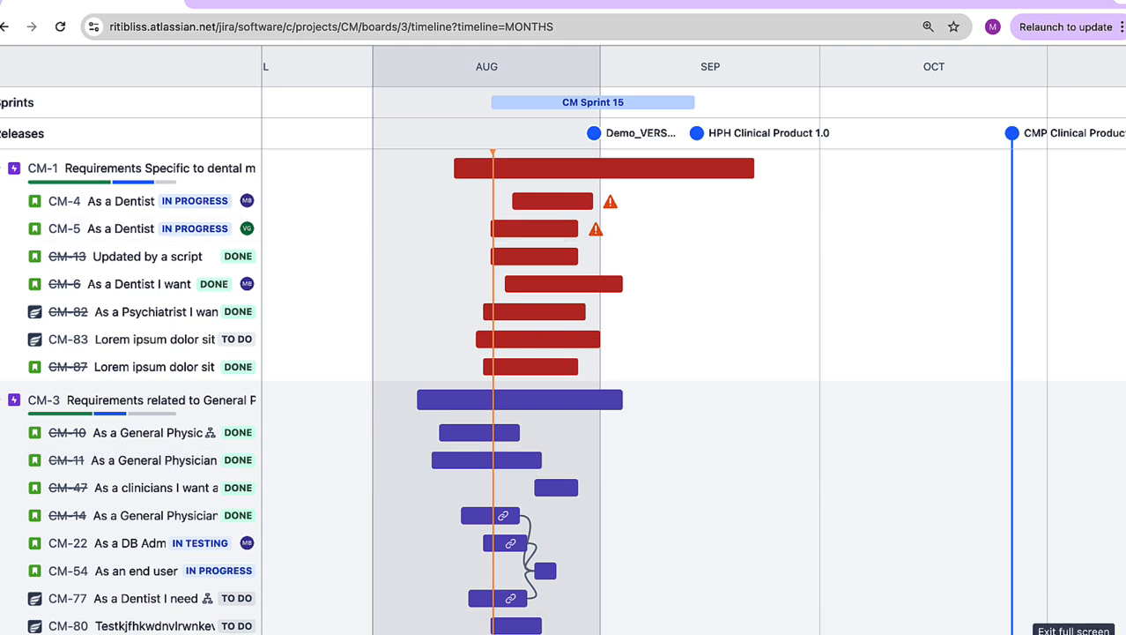
key(Escape)
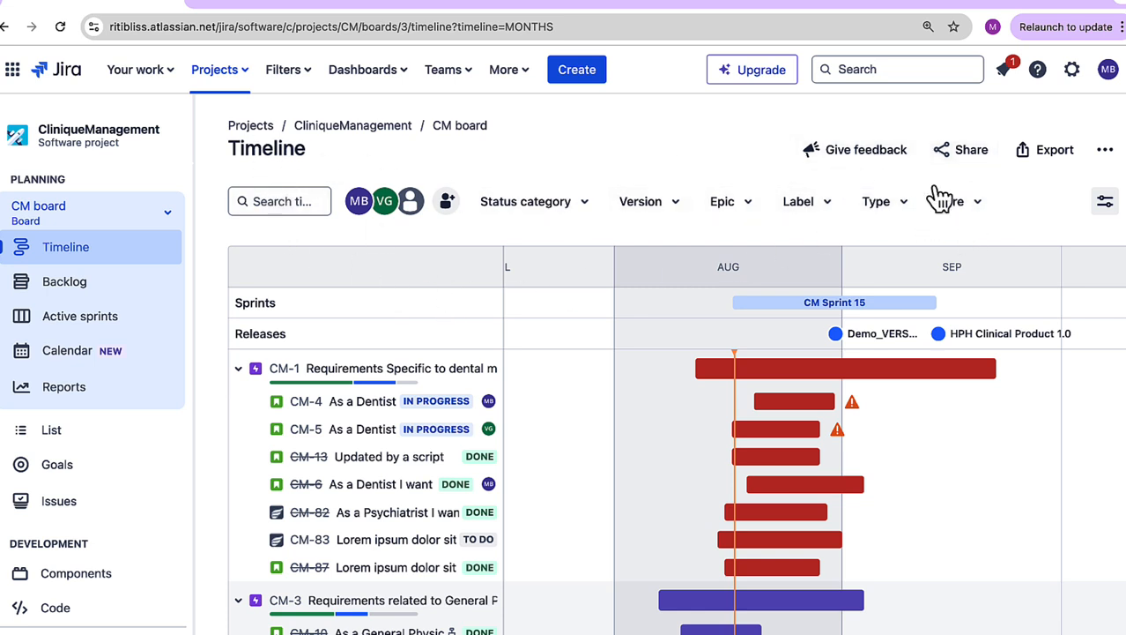
Step: Filter the timeline to the issues of version CMP Clinical Product 2.0
click(640, 208)
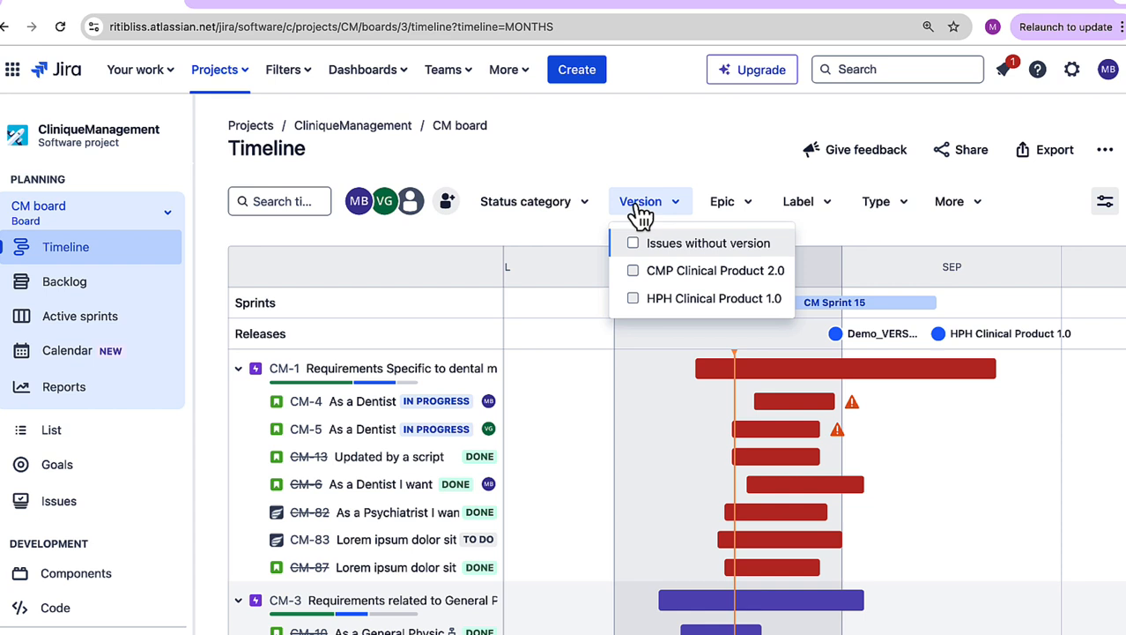
click(702, 274)
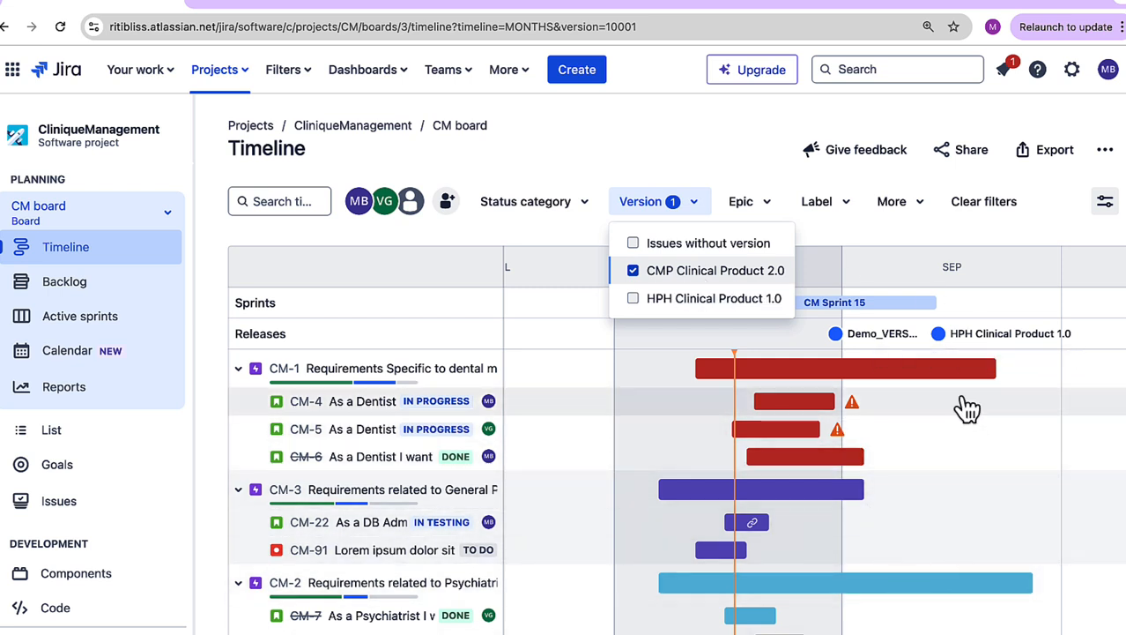
click(866, 255)
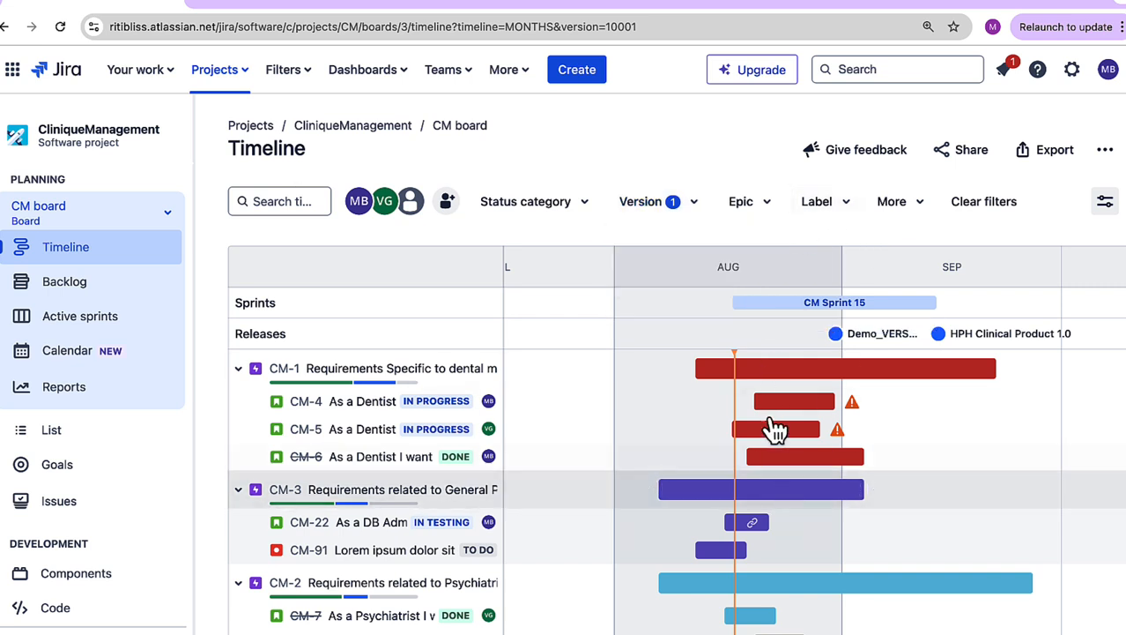
Step: Filter the timeline by the epic "Requirements related to Psychiatrist module" instead of by version, and remove the epic filter
click(755, 210)
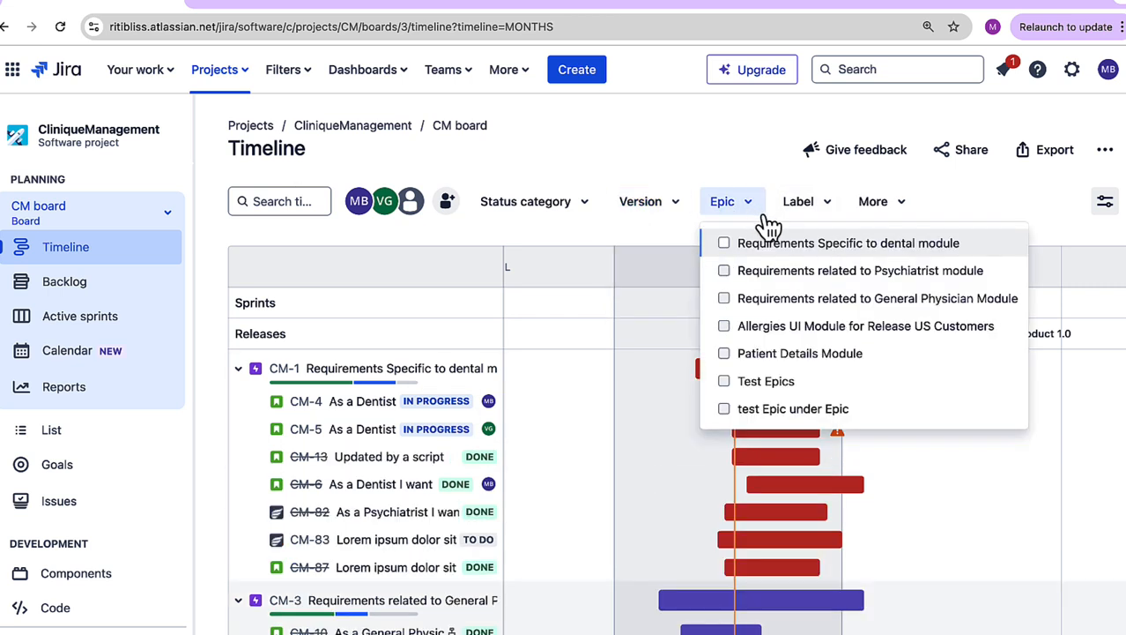
click(723, 271)
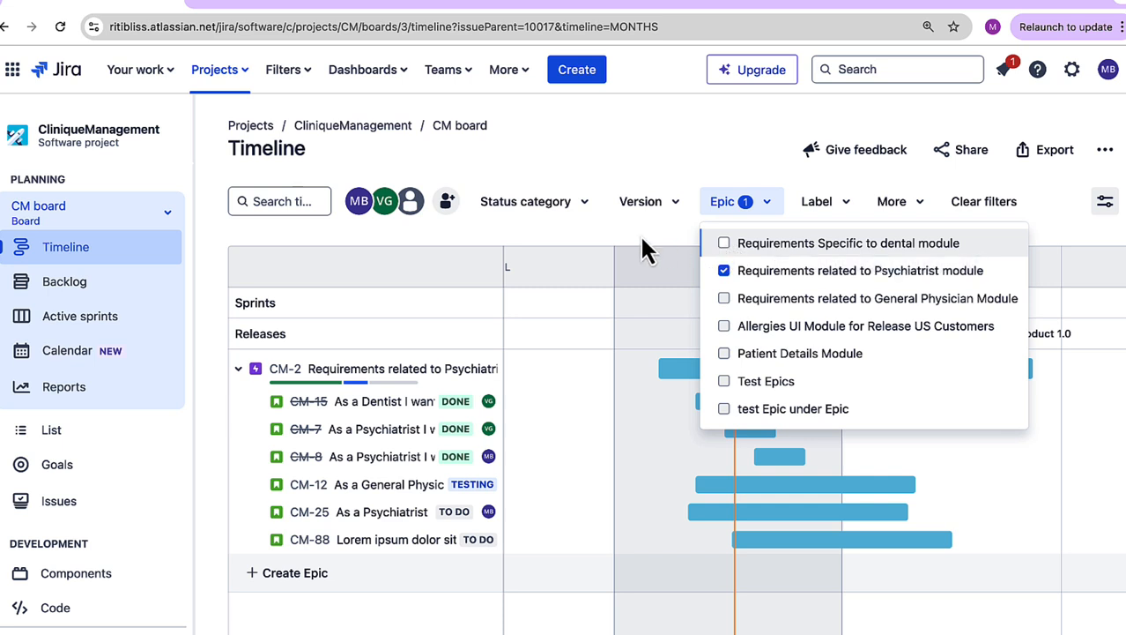
click(724, 270)
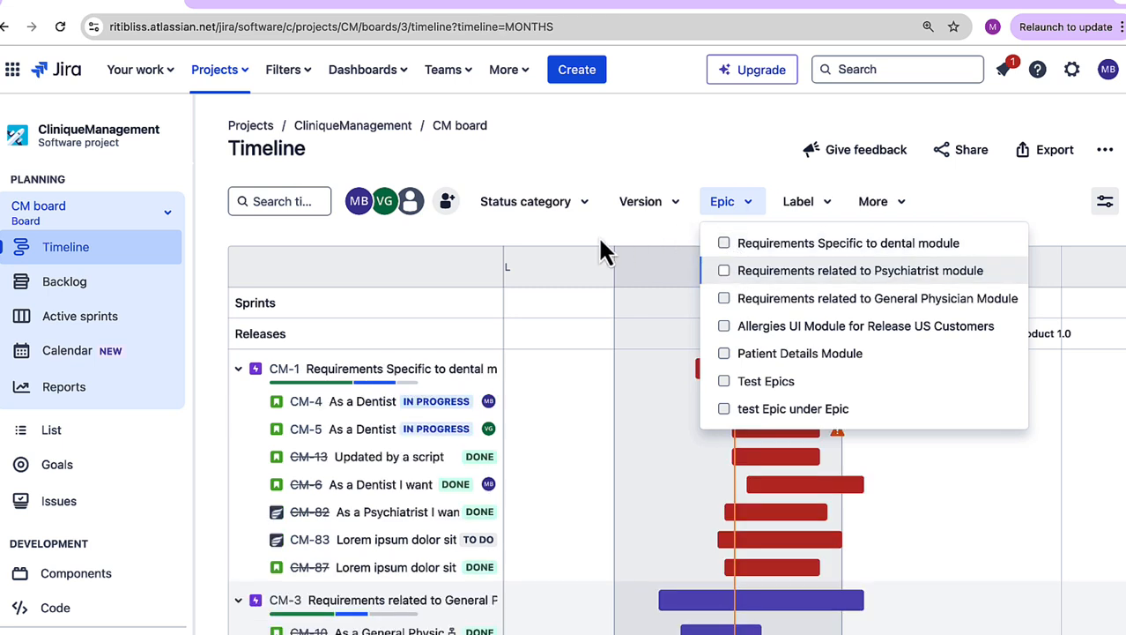
click(599, 236)
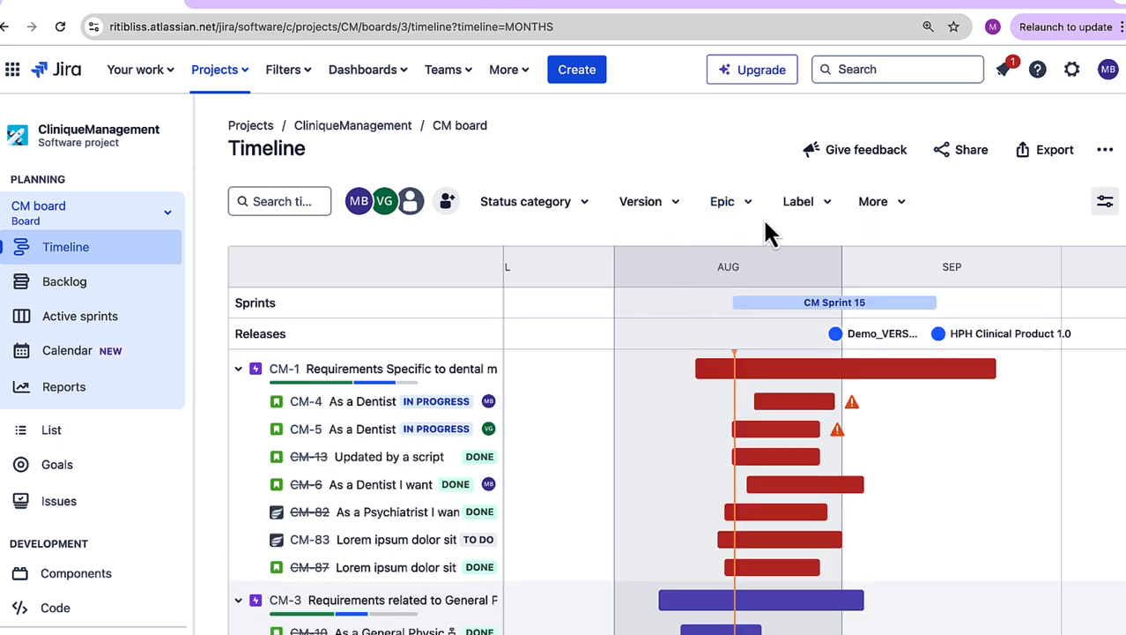
click(816, 213)
click(818, 212)
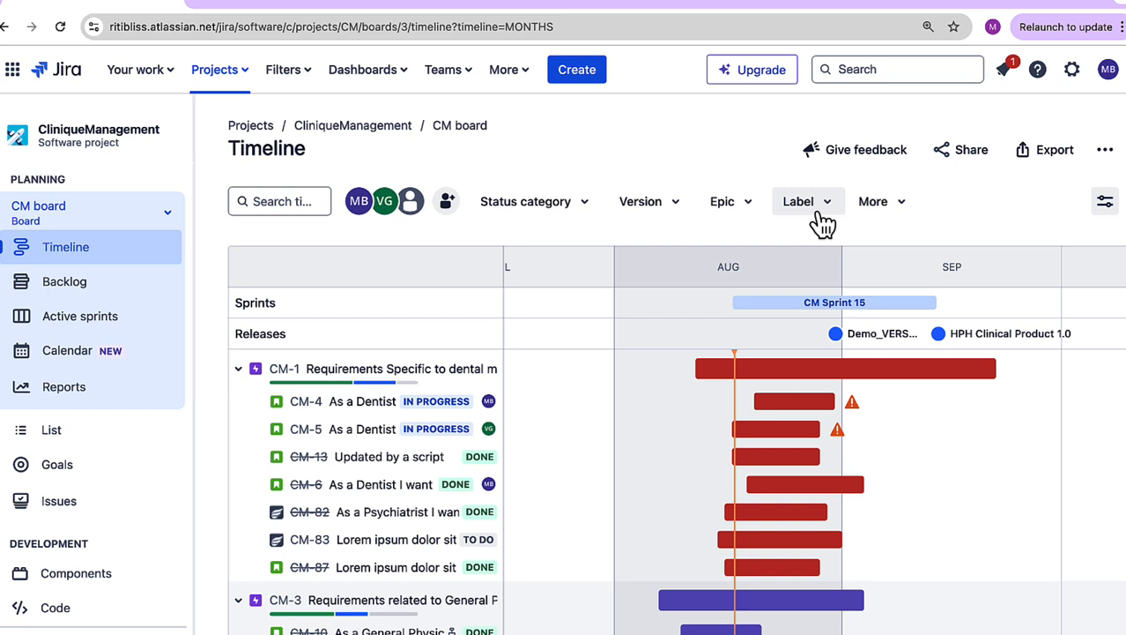
click(893, 202)
click(951, 202)
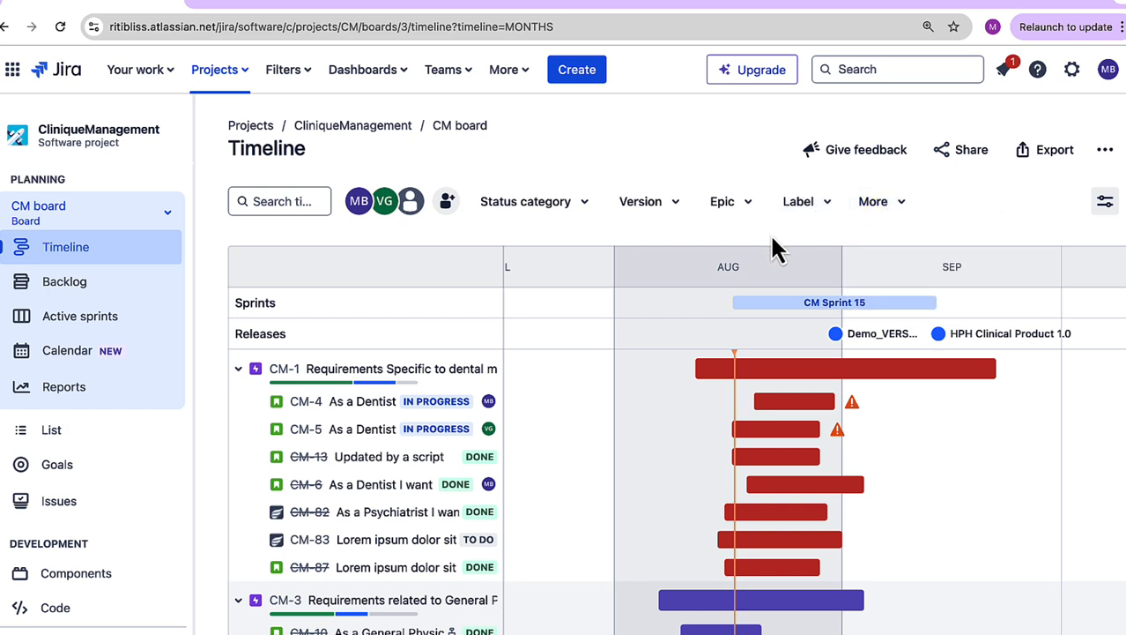
Step: View the timeline's sharing form without sending it, and preview the PNG image export and cancel it
click(967, 155)
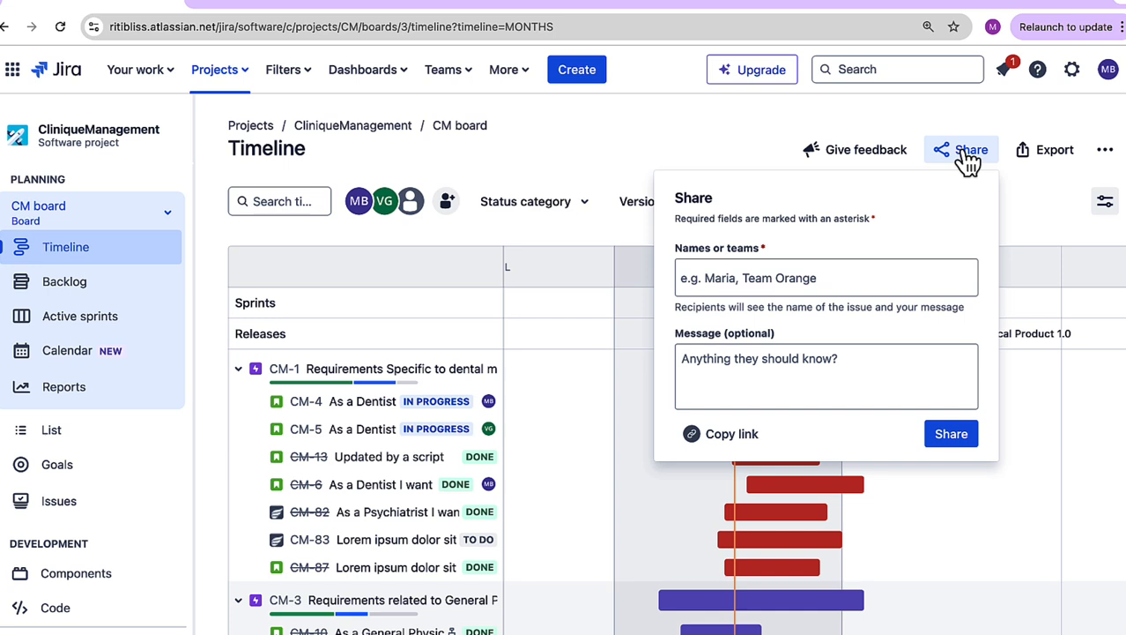
click(1012, 122)
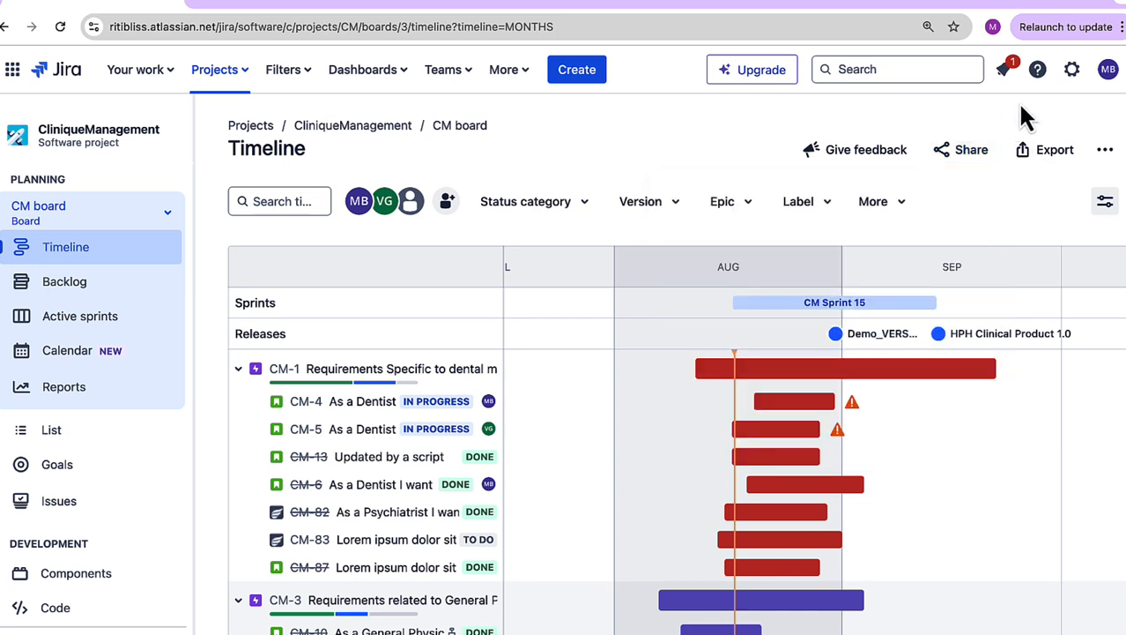
click(1060, 158)
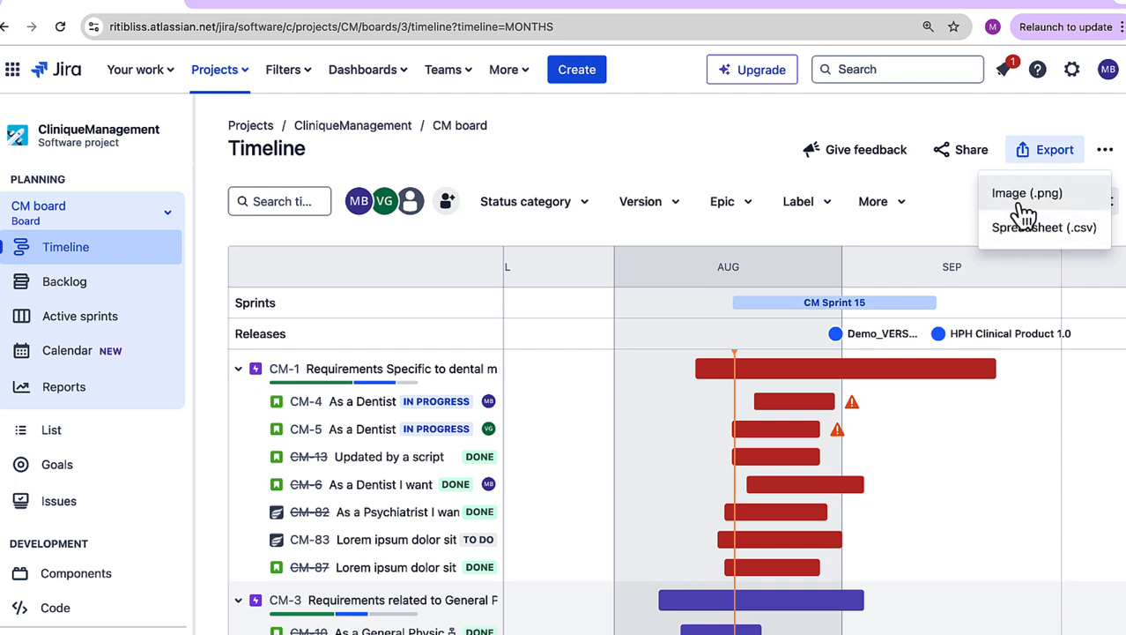
click(1022, 199)
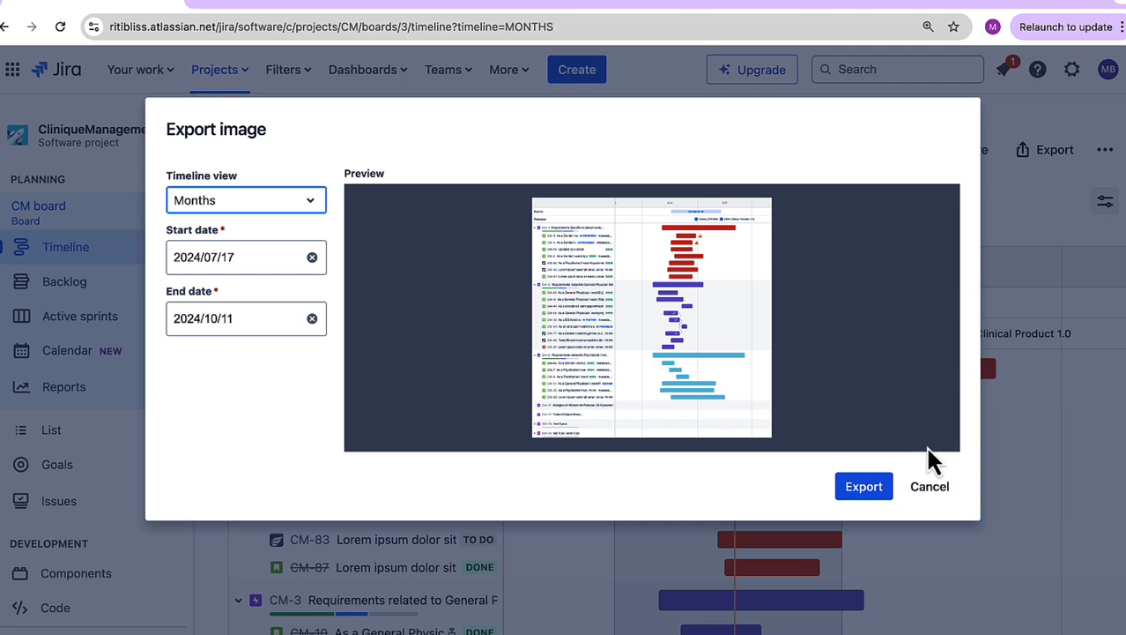
click(930, 485)
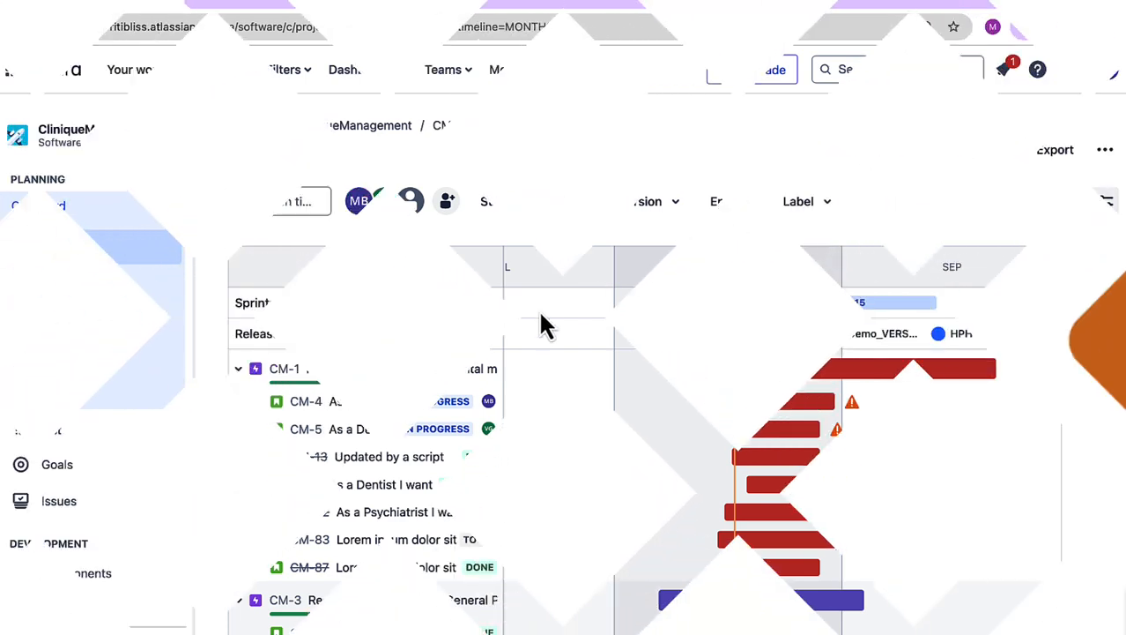
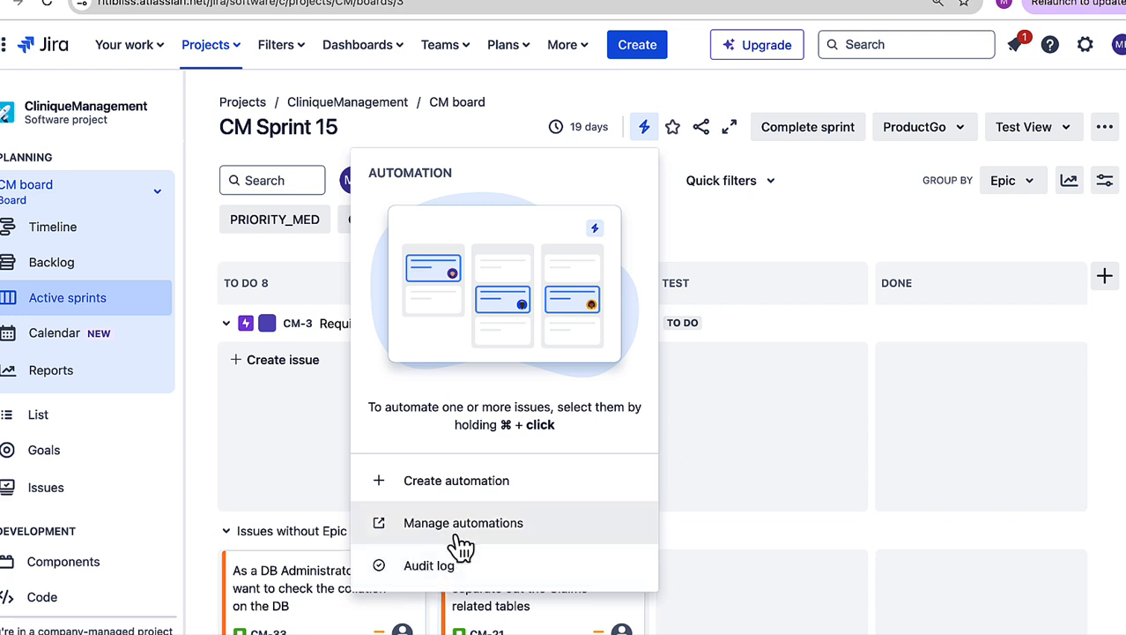
Step: Open the project's automation rules and view the actions available for the Code_Review_Subtasks rule
click(459, 529)
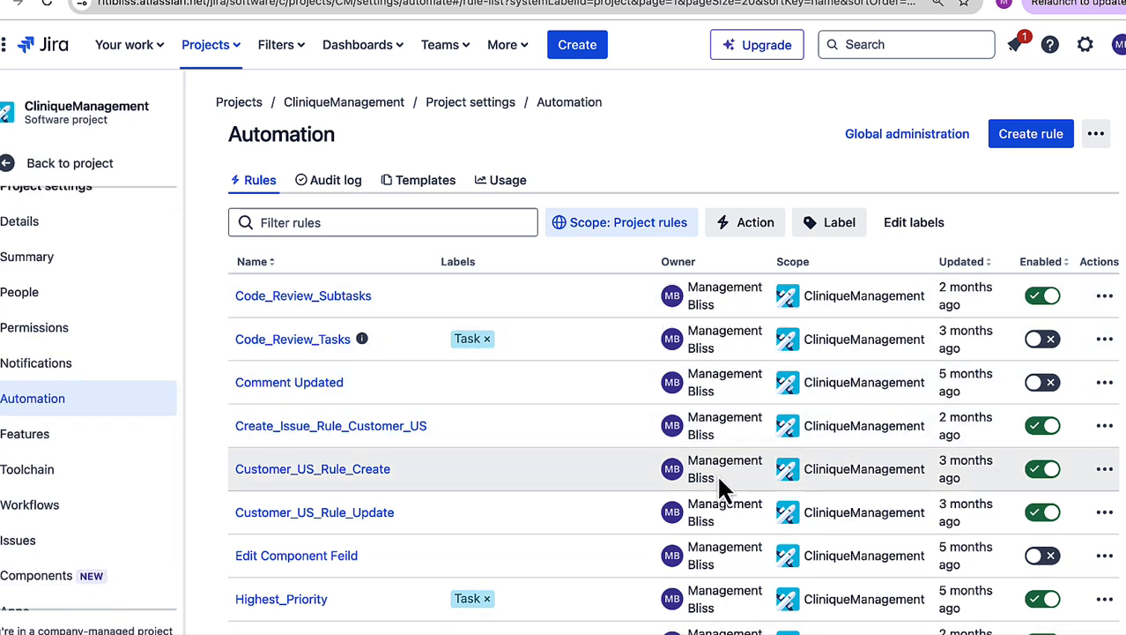
mouse_move(499, 300)
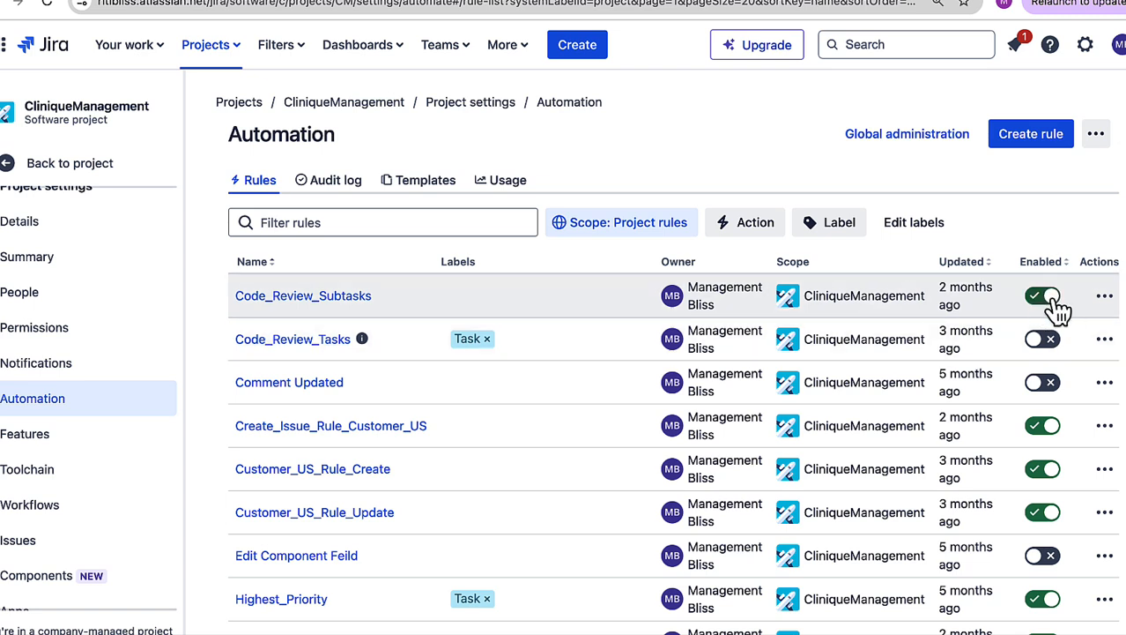
click(1104, 295)
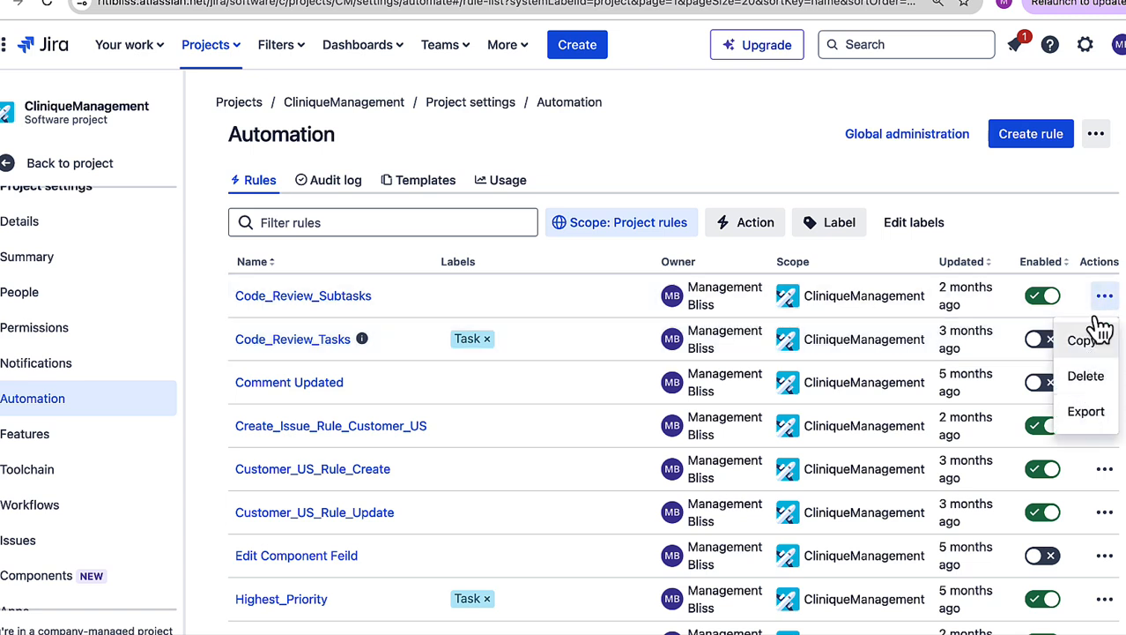
click(1124, 263)
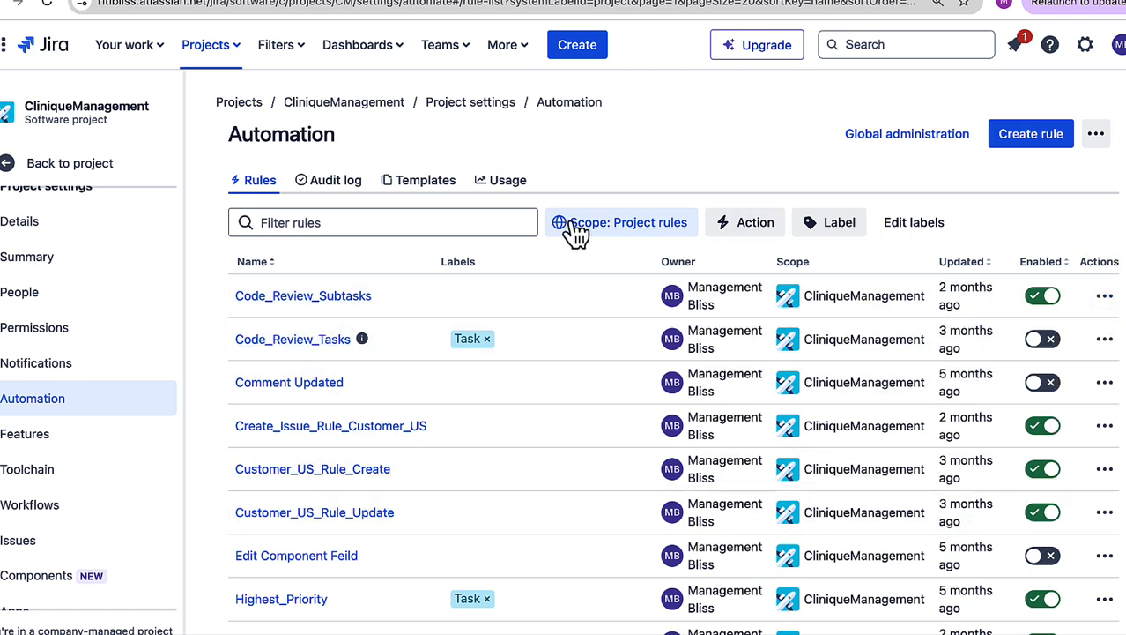
Step: Review the automation audit log, the rule templates and the monthly usage with its selectable months
click(337, 192)
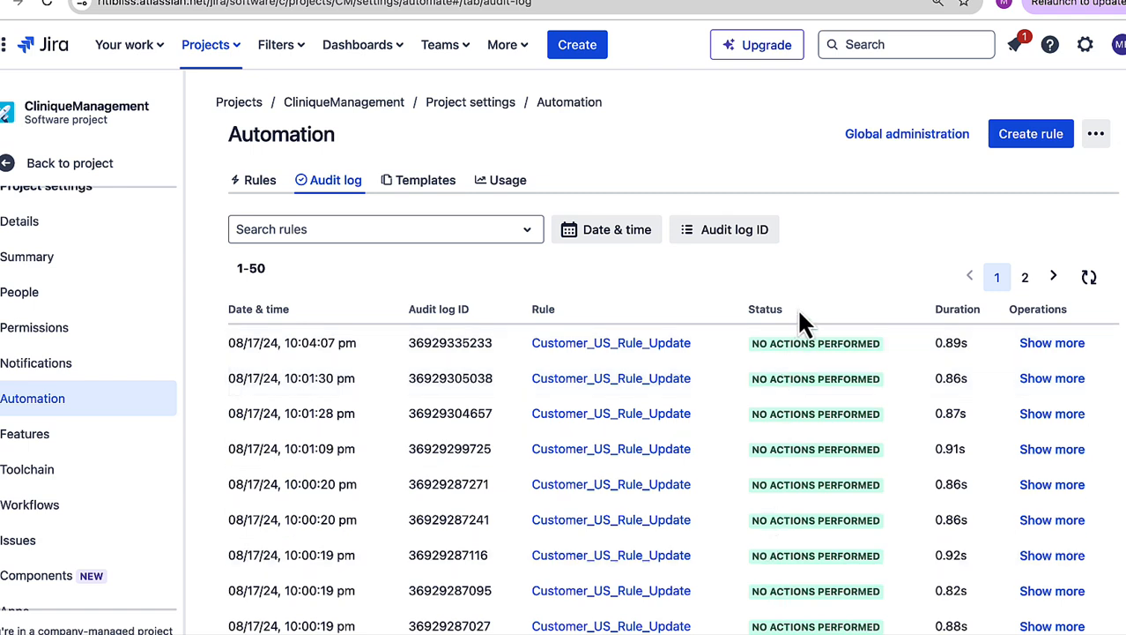
click(424, 185)
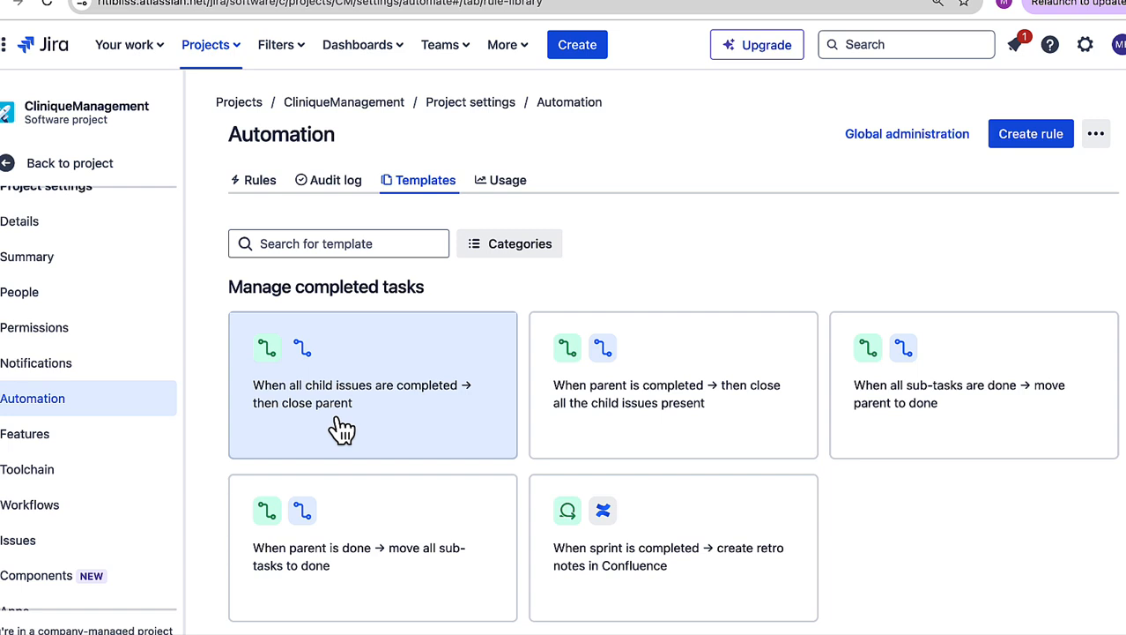
click(515, 187)
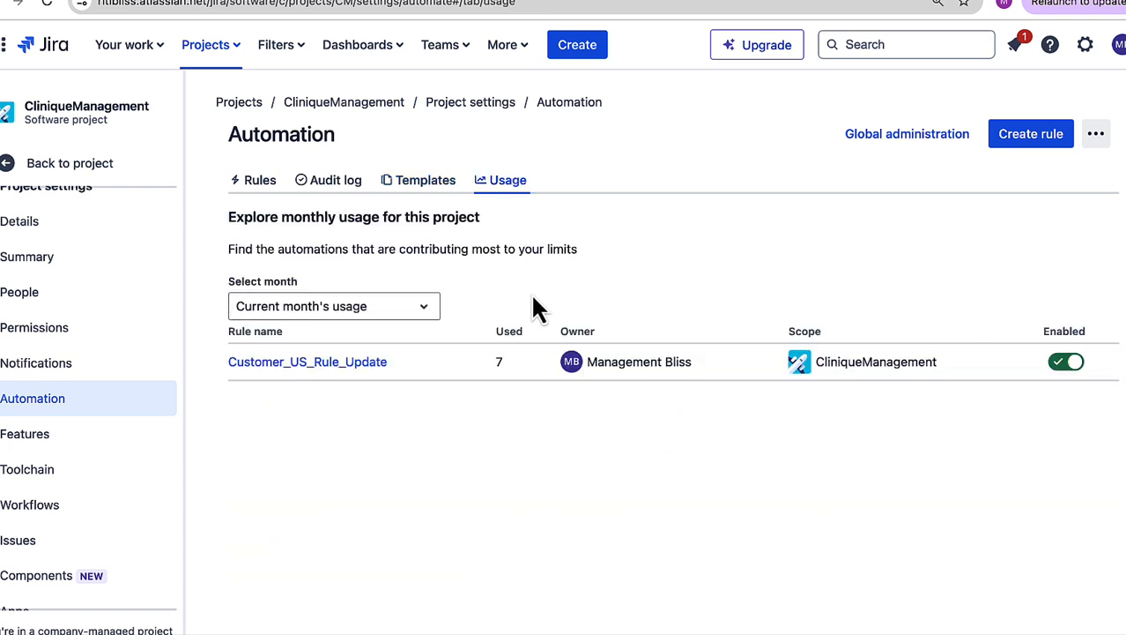
click(298, 310)
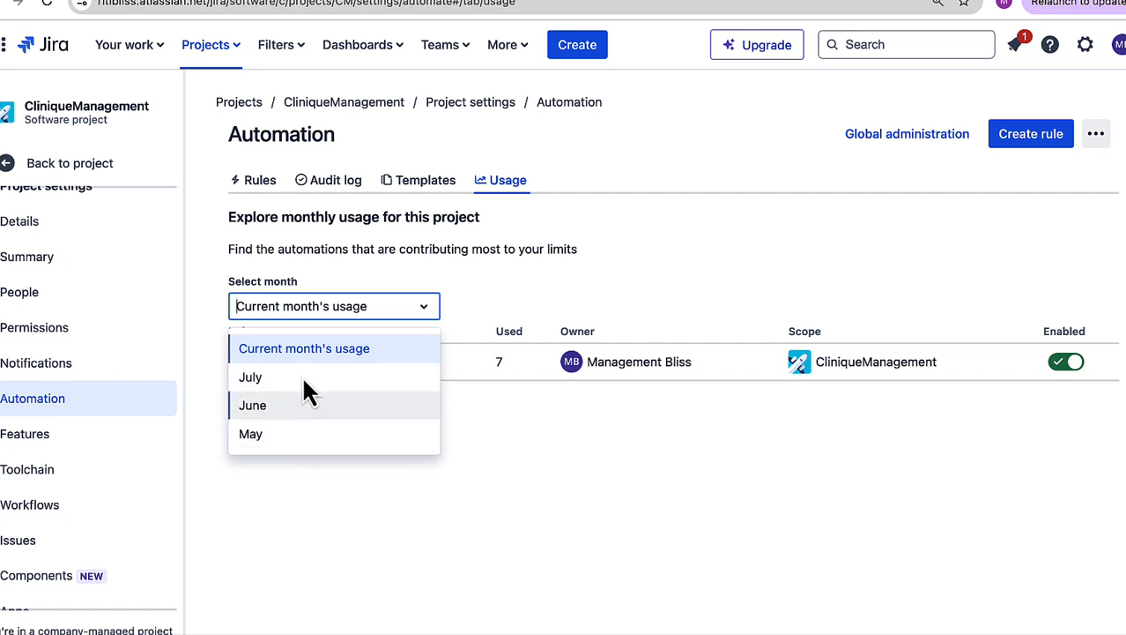
click(470, 275)
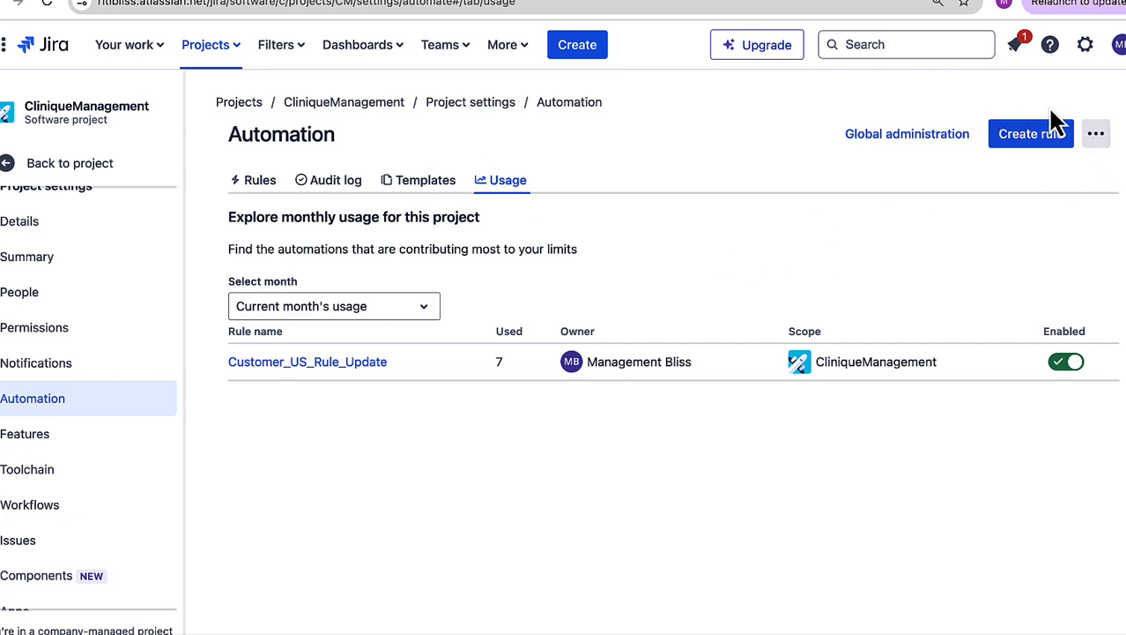
click(1044, 134)
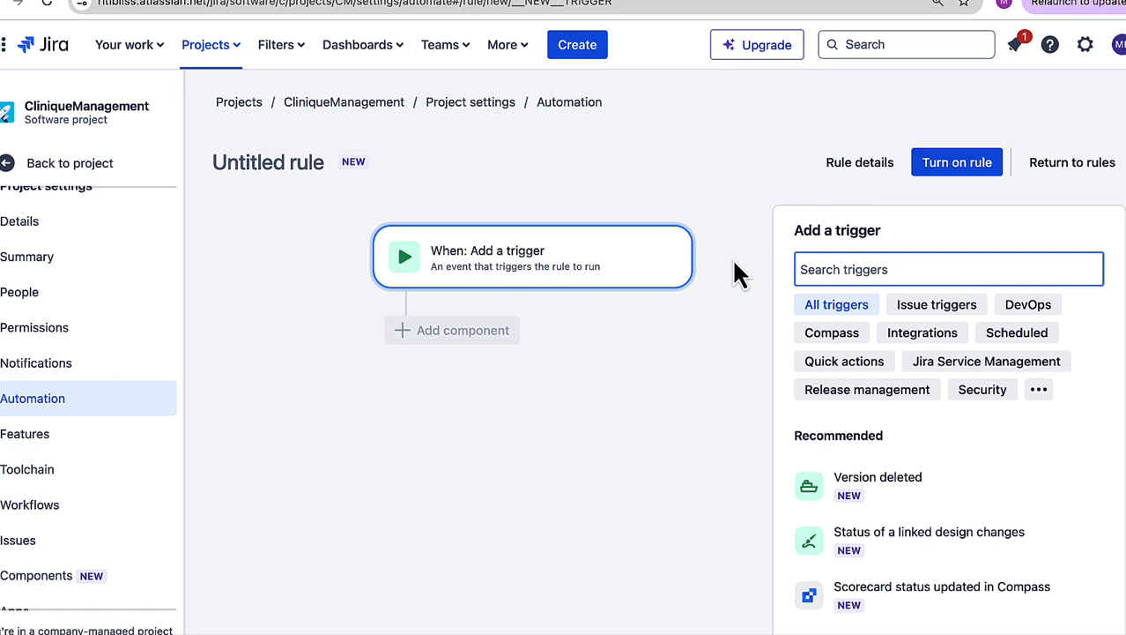
click(867, 498)
click(476, 333)
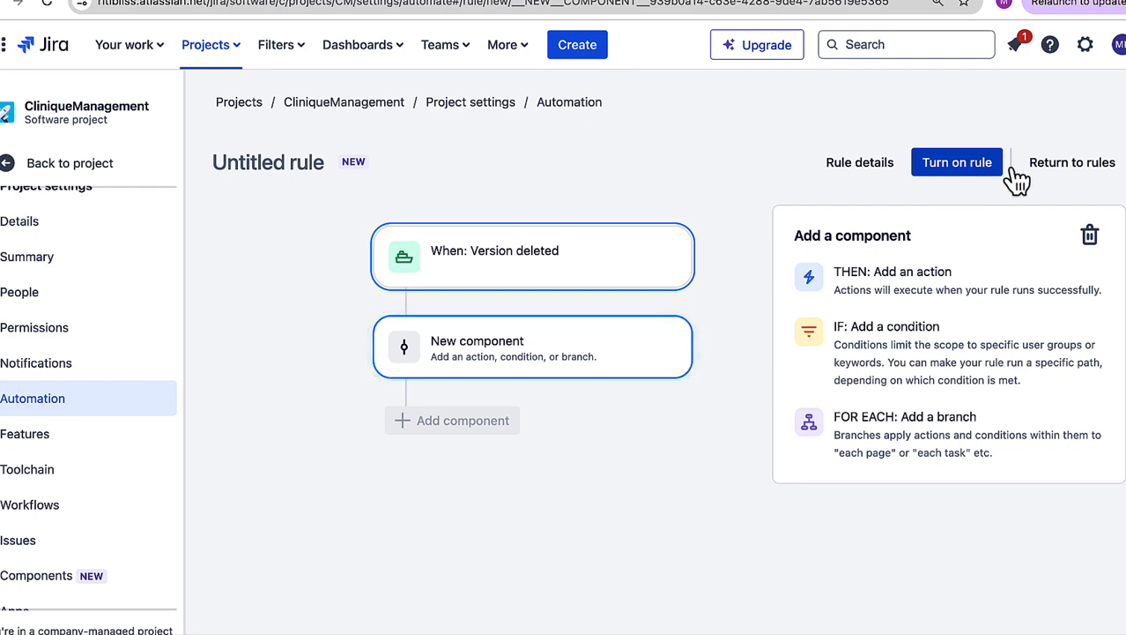
click(1068, 168)
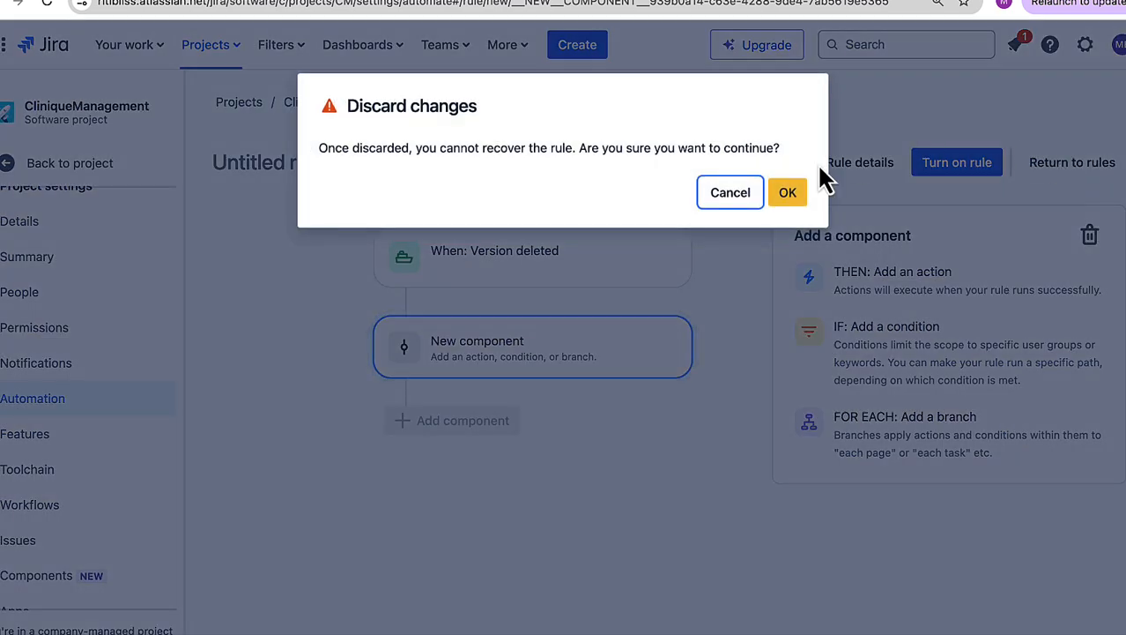
click(786, 194)
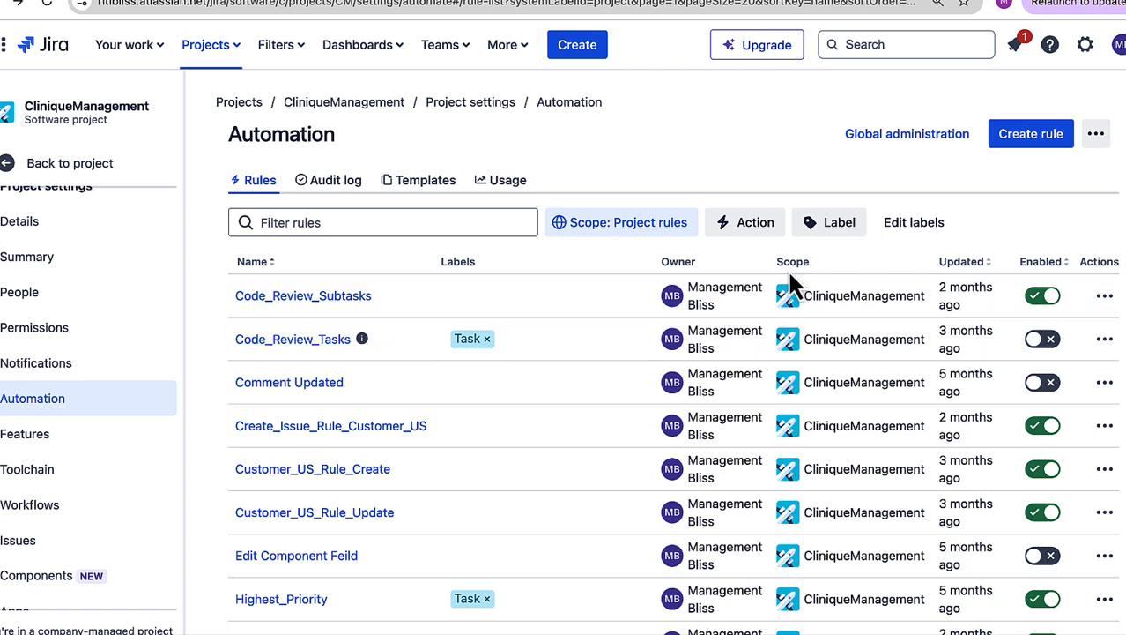
Step: Create a new automation rule with the Issue created trigger
click(1028, 143)
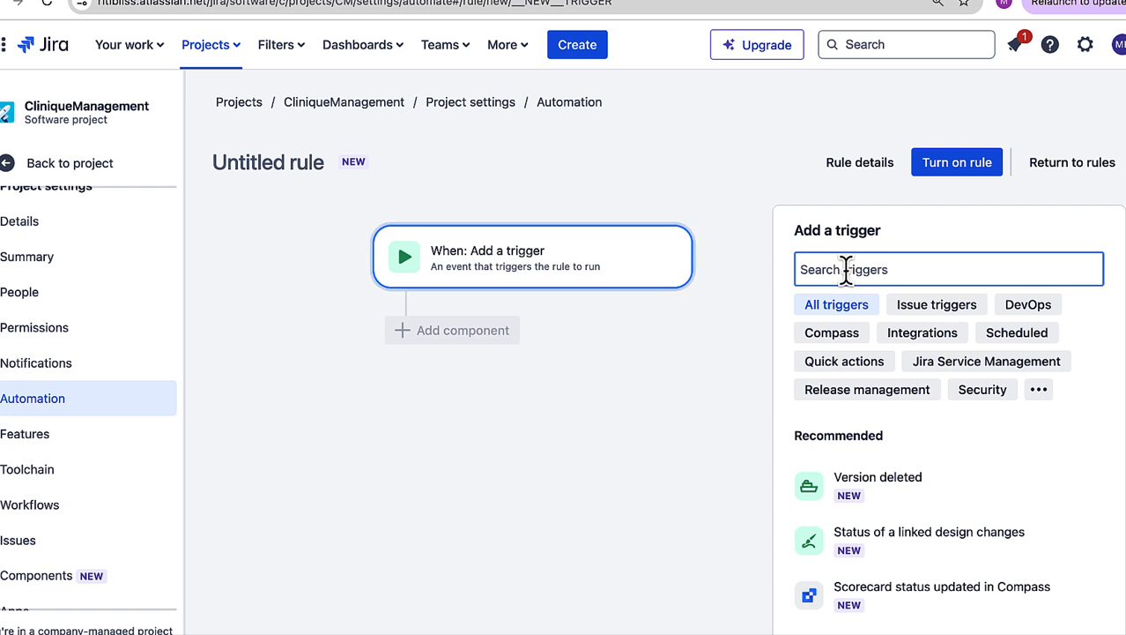
text(crea)
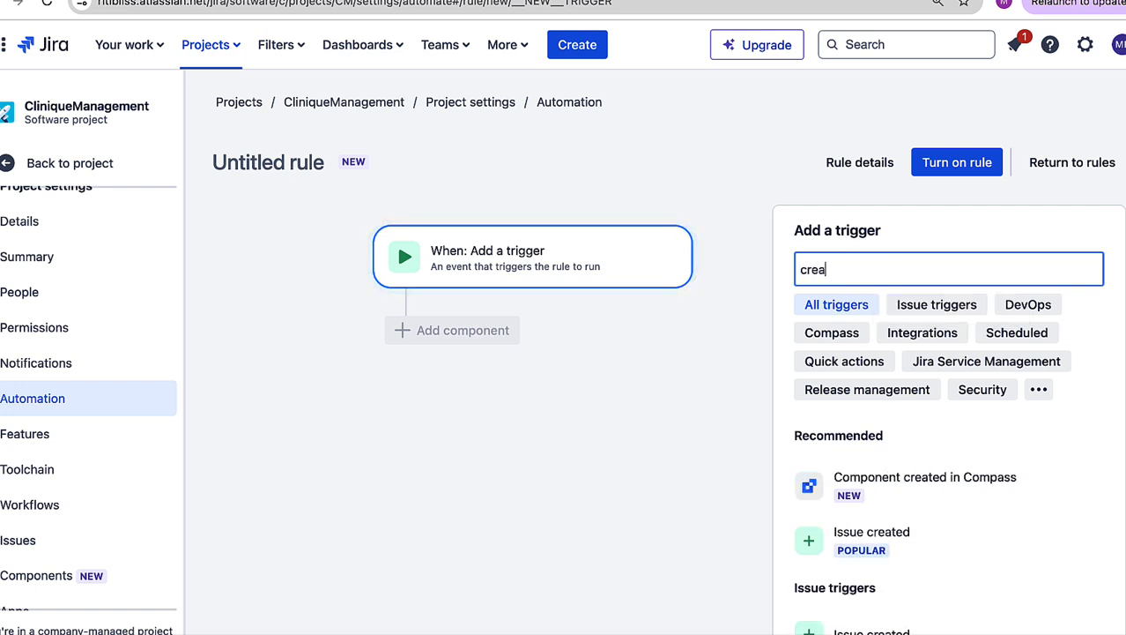
text(te)
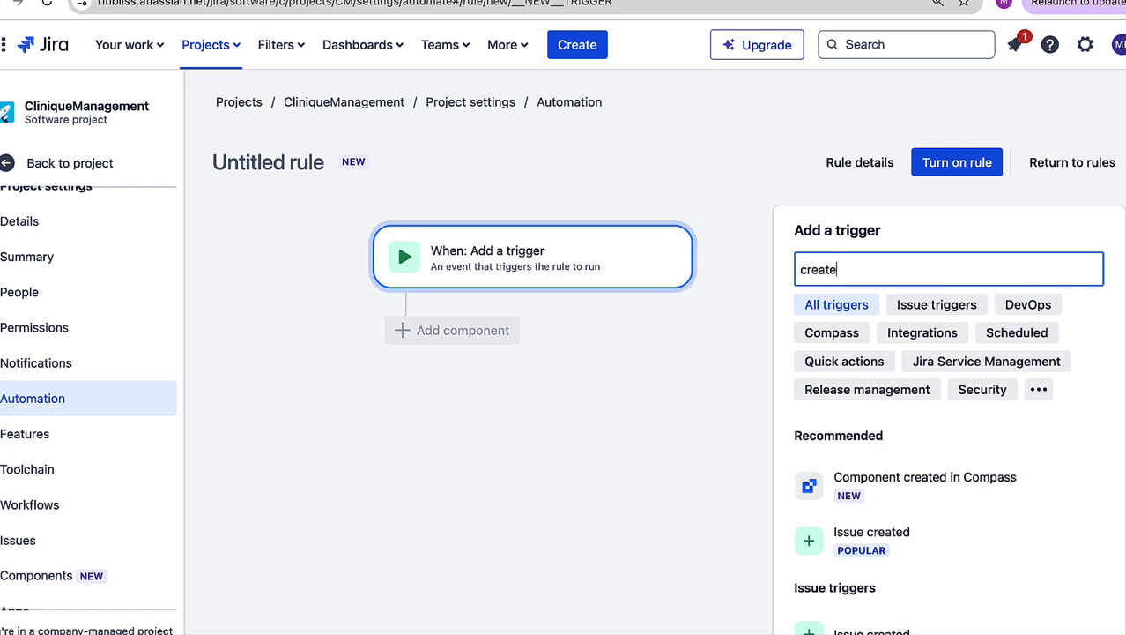
click(879, 543)
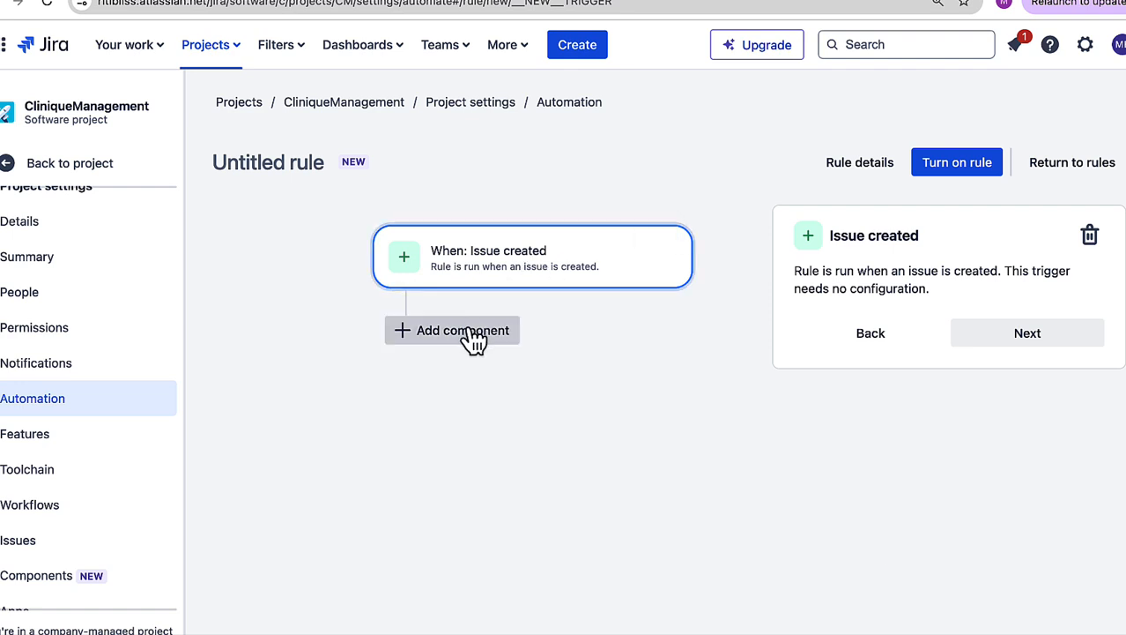
Step: Add a JQL condition to the rule: project ='CliniqueManagement' and "customer[Checkboxes]" = "Customer US"
click(507, 333)
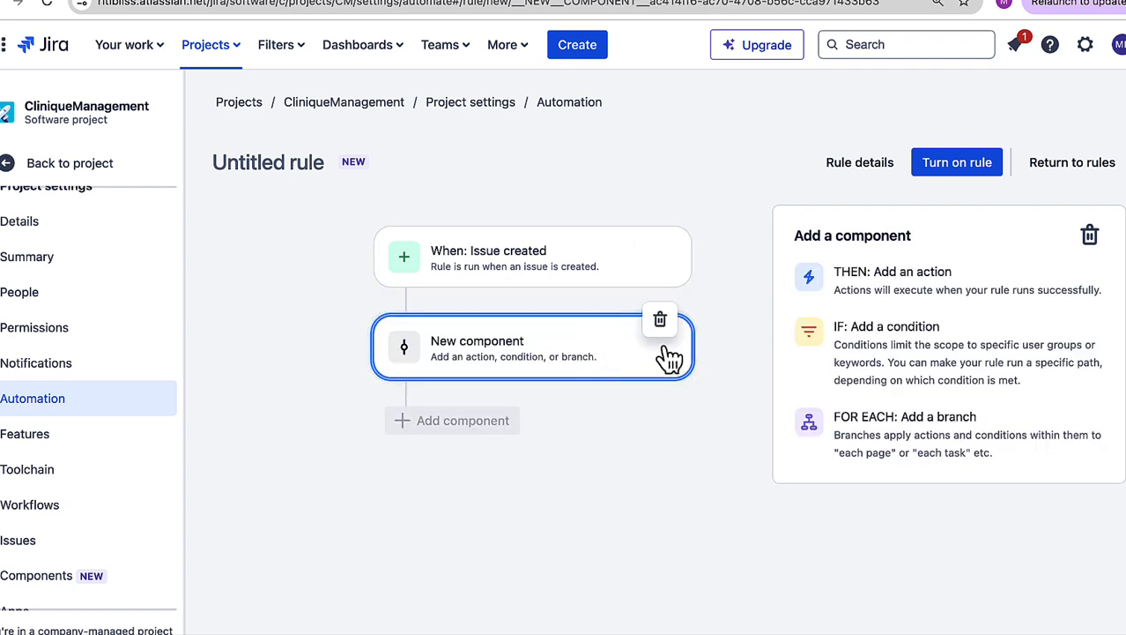
click(884, 342)
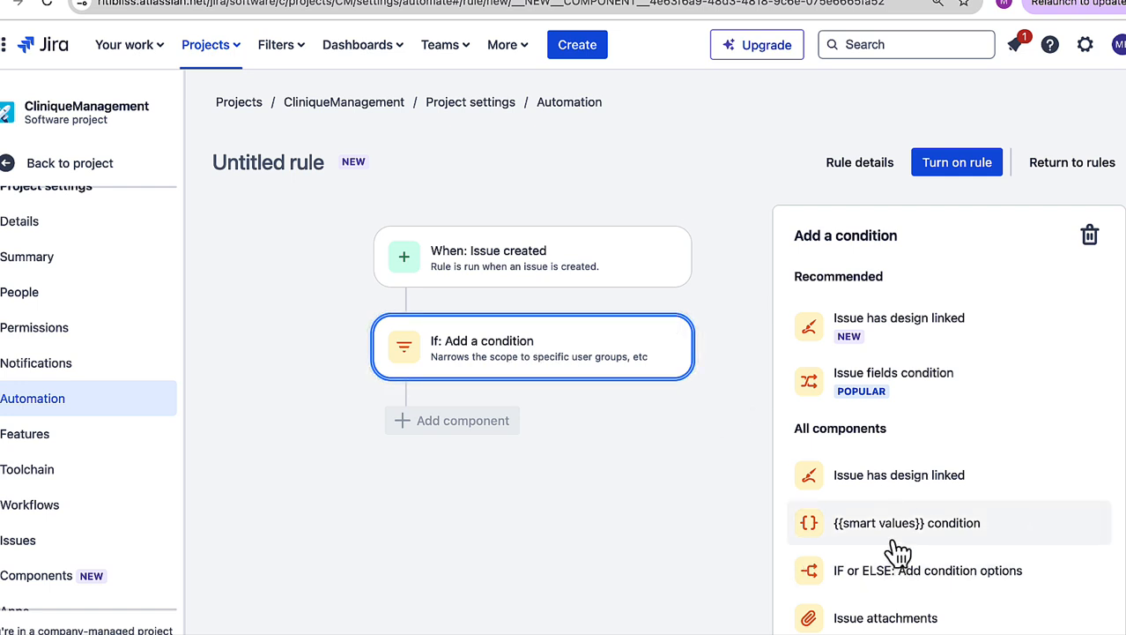
scroll(897, 548, down, 1)
scroll(897, 548, down, 1)
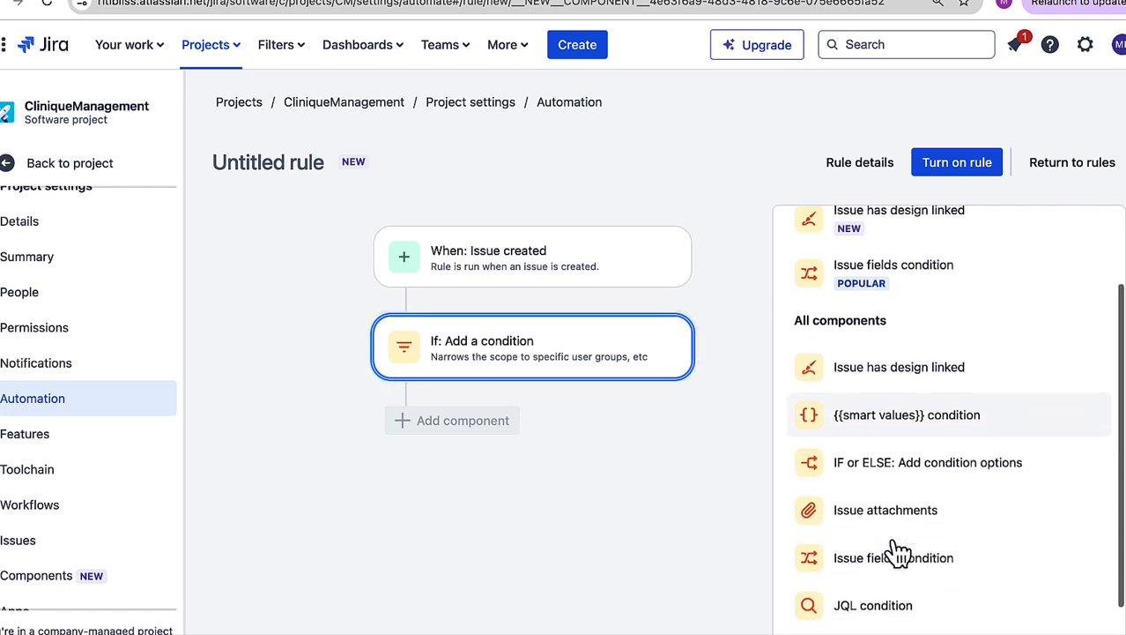
click(898, 551)
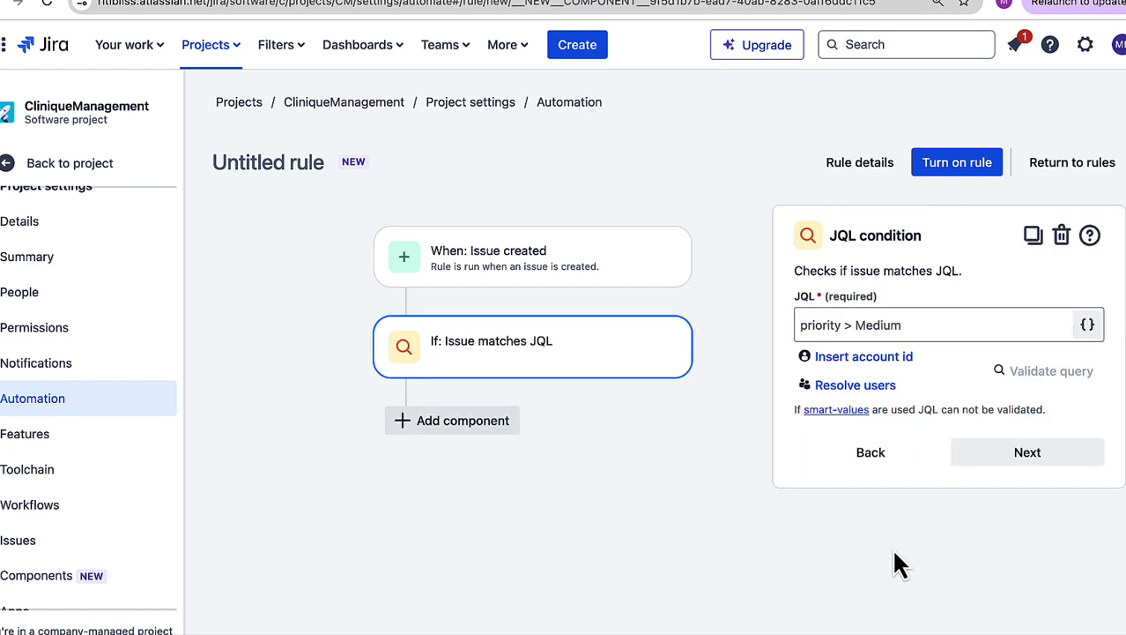
click(833, 324)
click(917, 379)
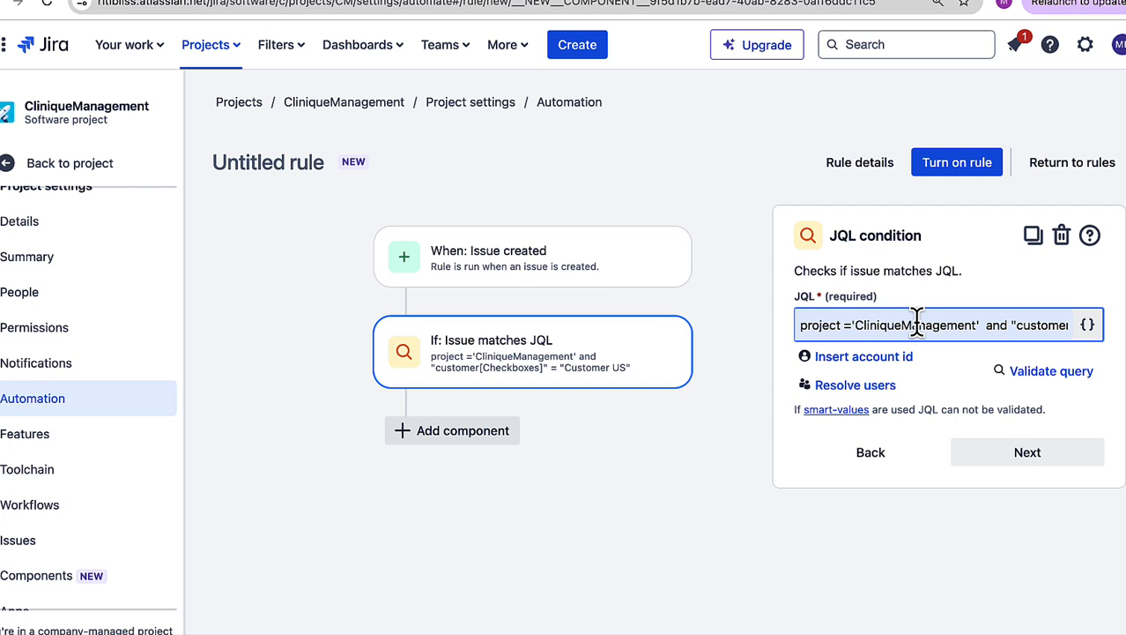
drag(919, 324, 1068, 328)
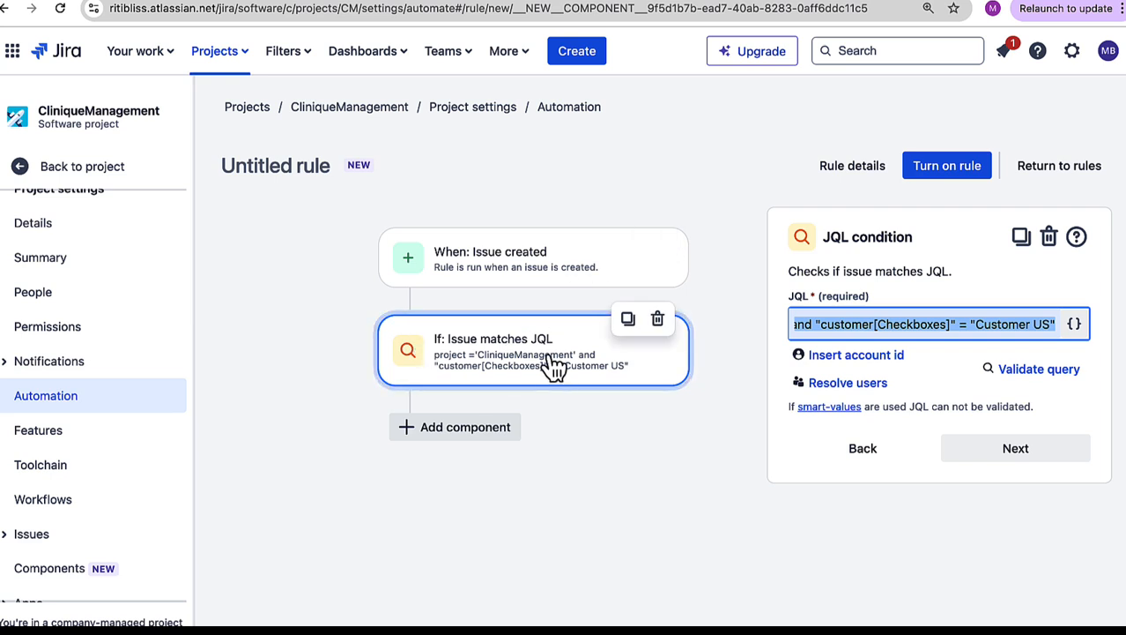
Step: Add an Assign issue action that assigns the issue to a specified user, the owner of the project's rules
click(465, 439)
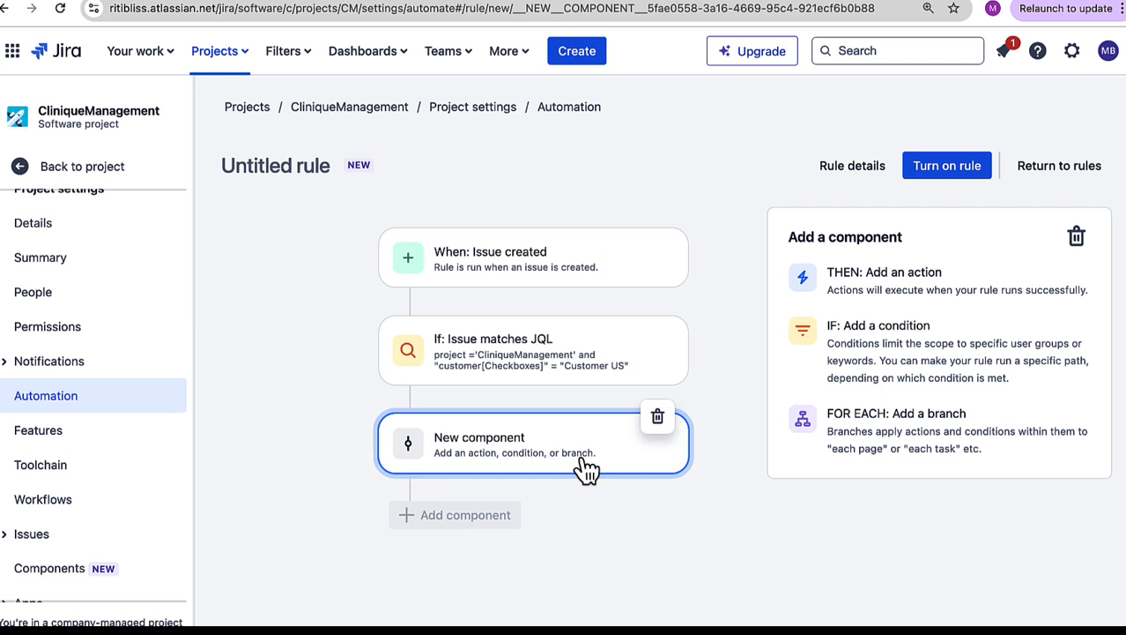
click(895, 274)
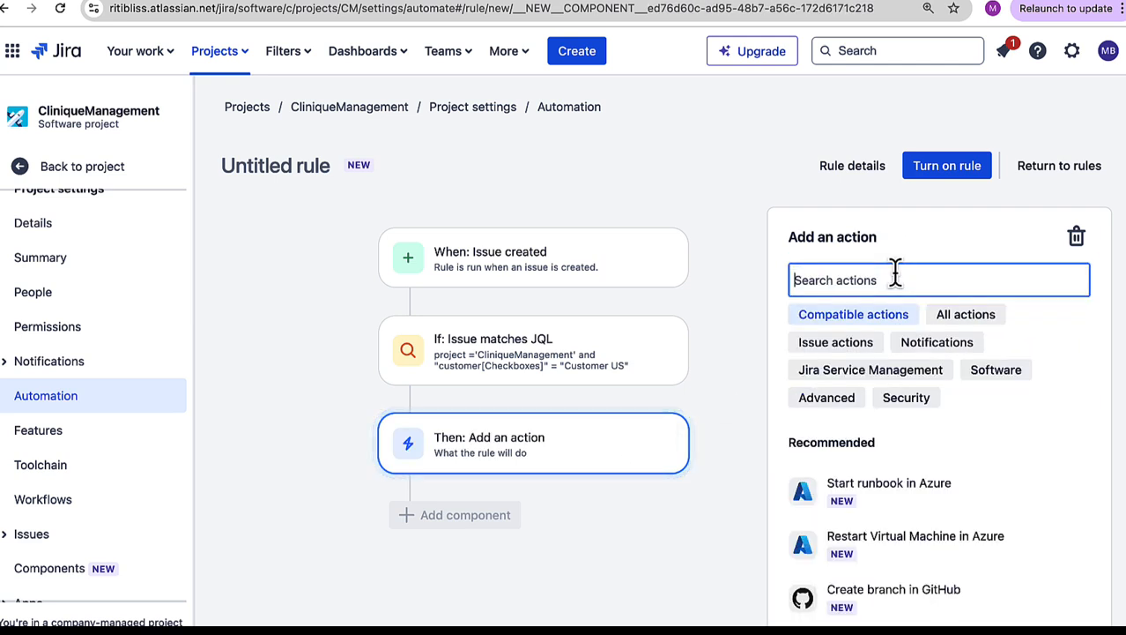
text(Ass)
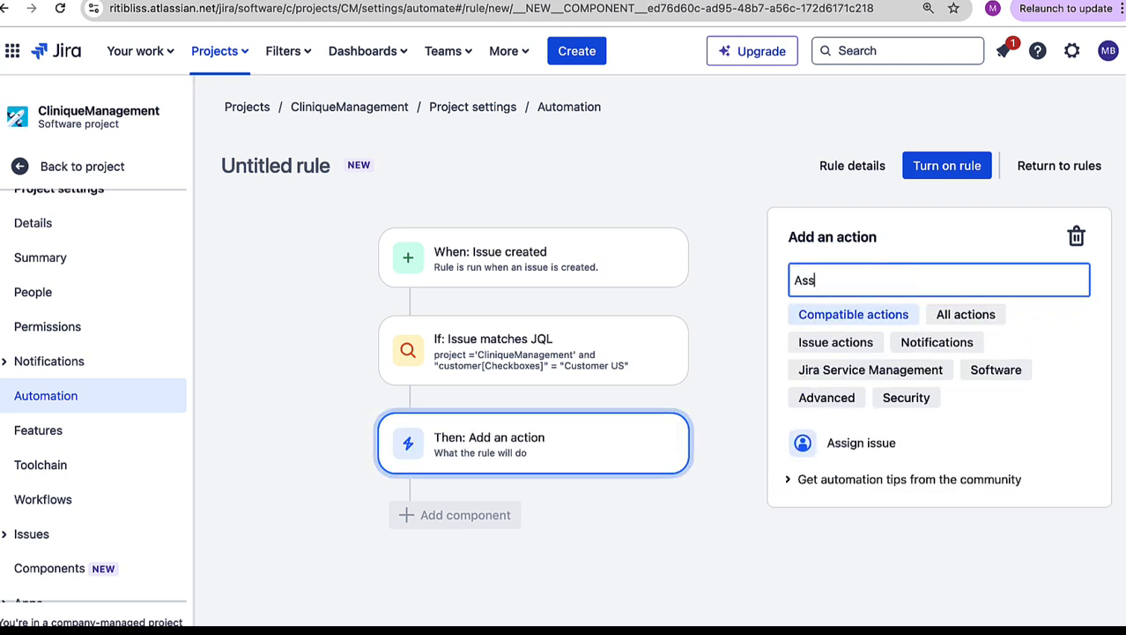
click(893, 446)
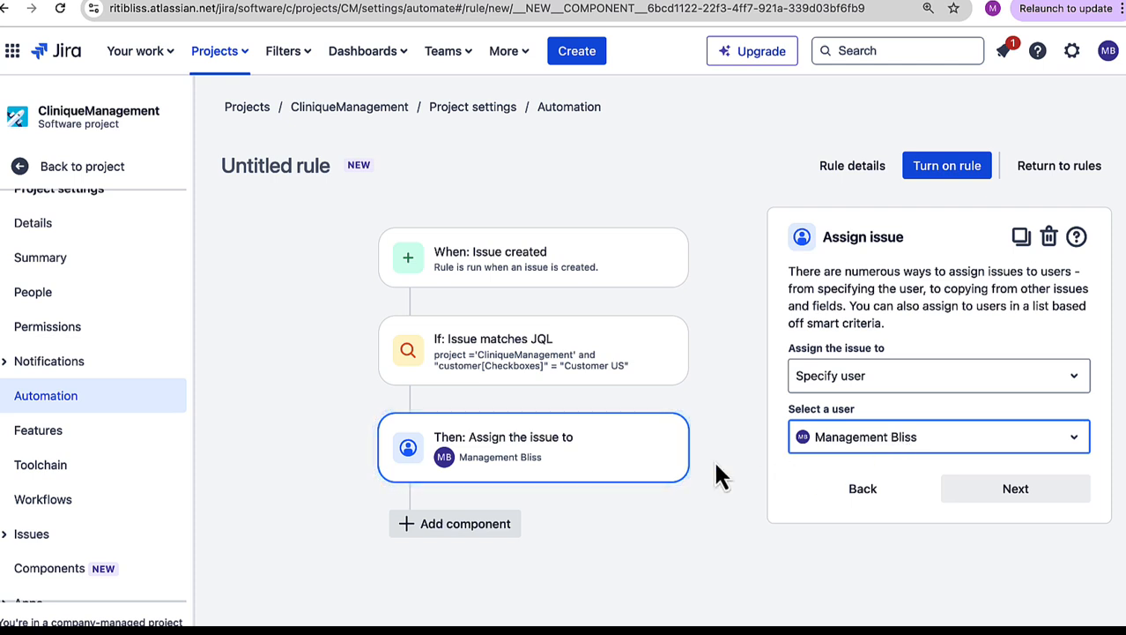
click(1022, 491)
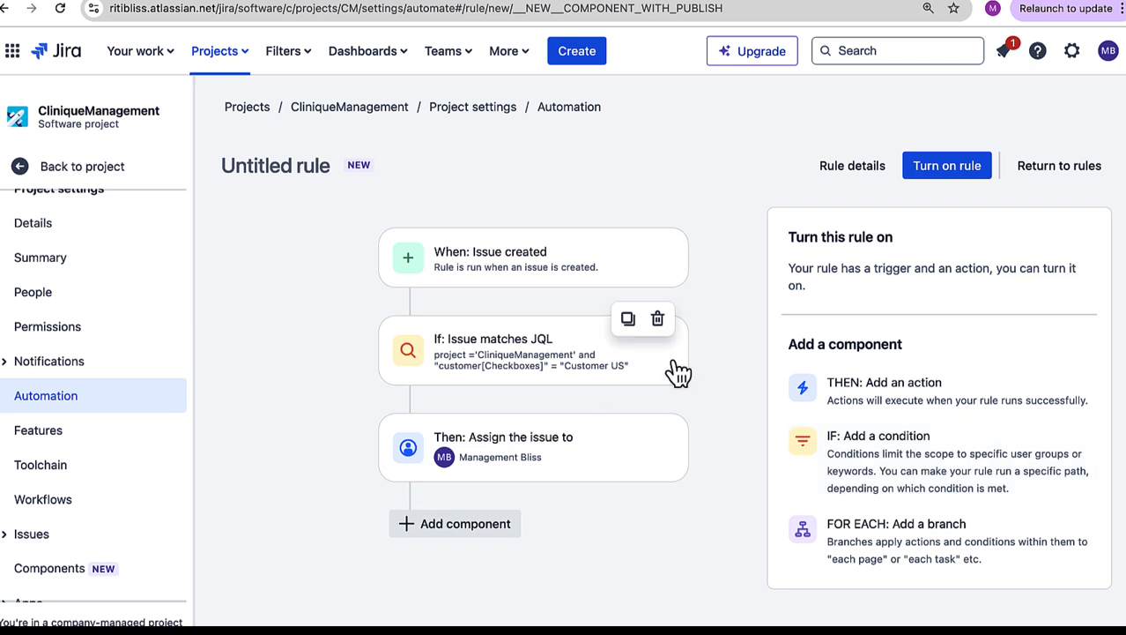
Step: Name the rule Assisgn_Automatically_Customer_US, keep it editable by all admins, turn it on and return to the rules list
mouse_move(644, 476)
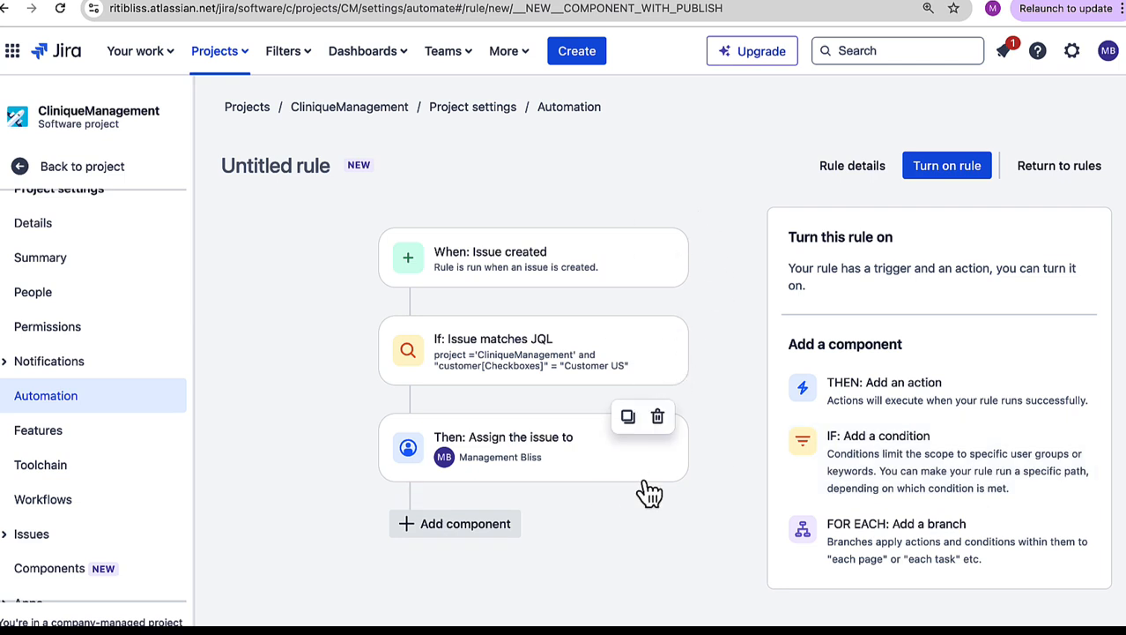
click(973, 170)
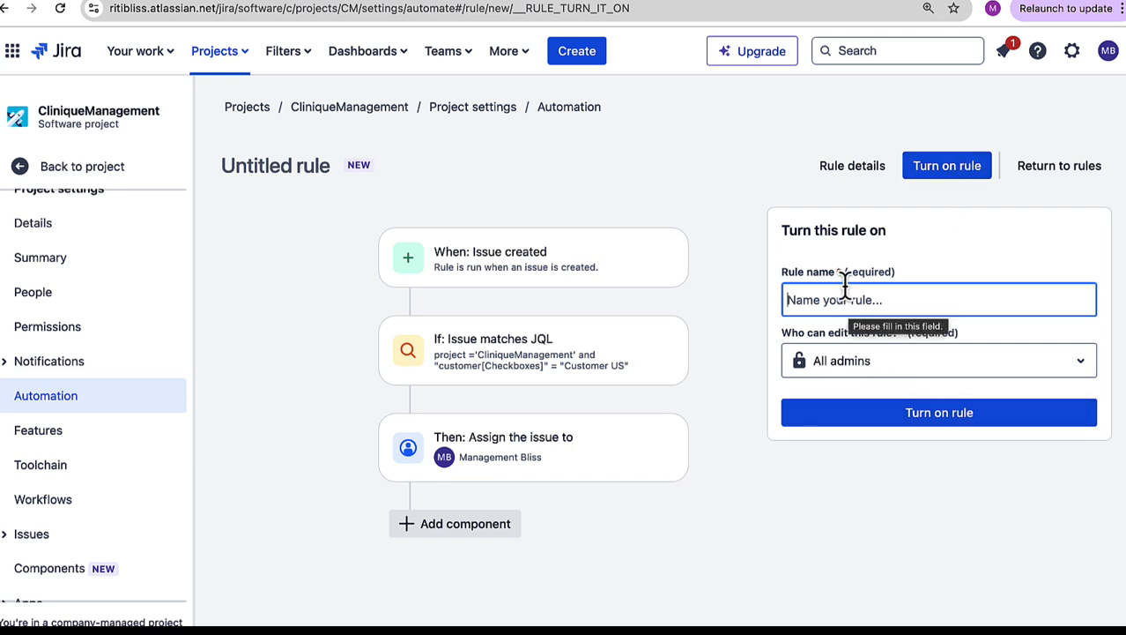
text(Assis)
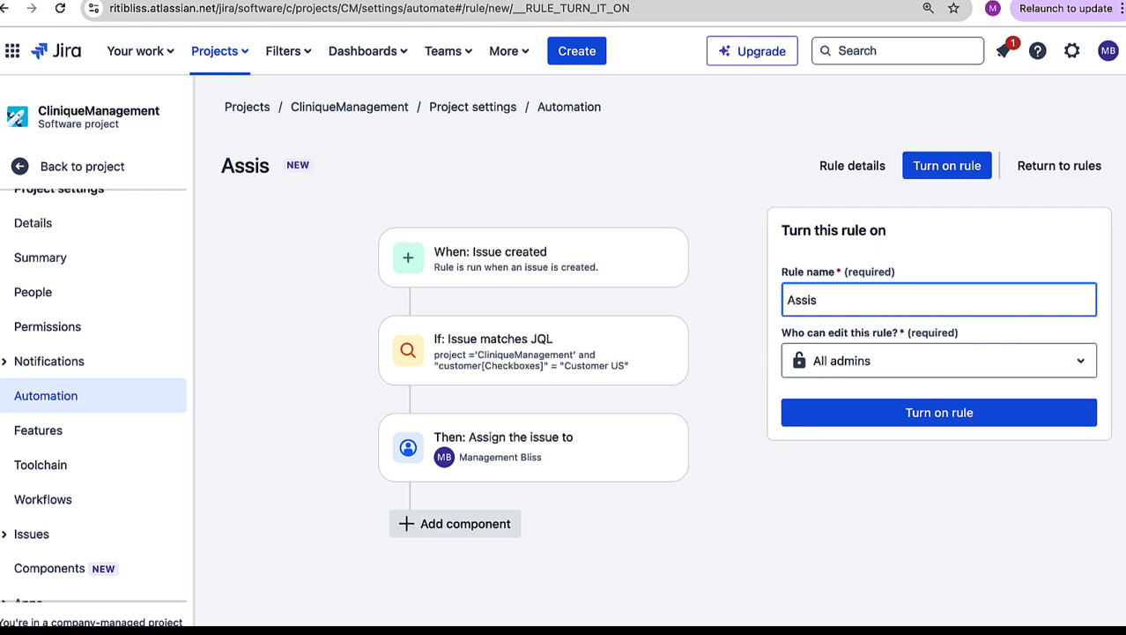
text(gn_Automatically_Customer_US)
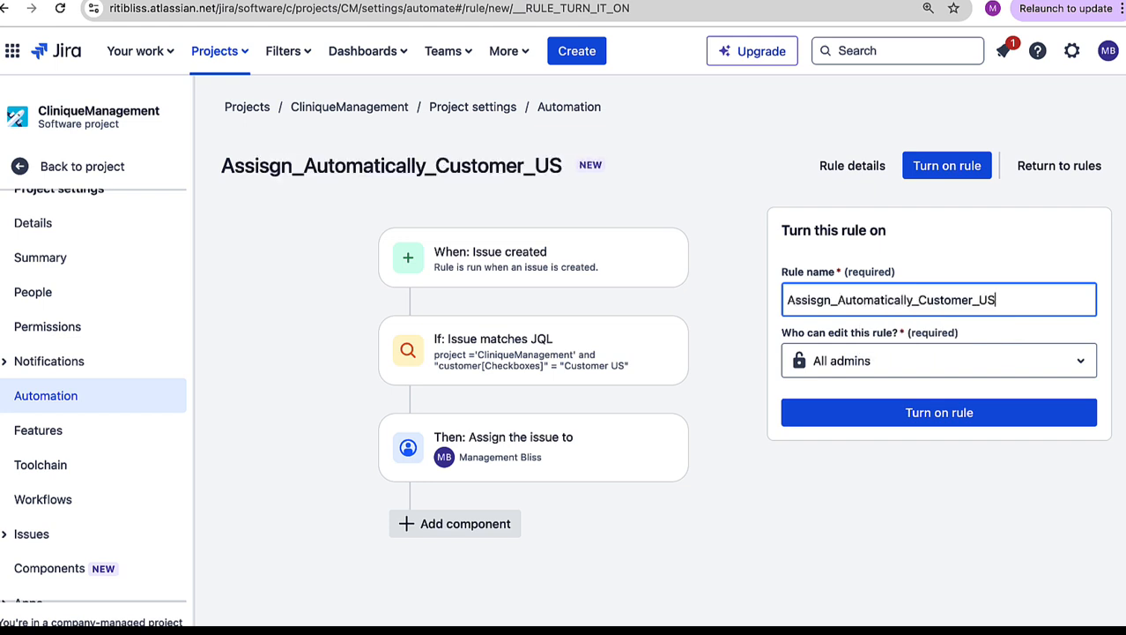
click(913, 412)
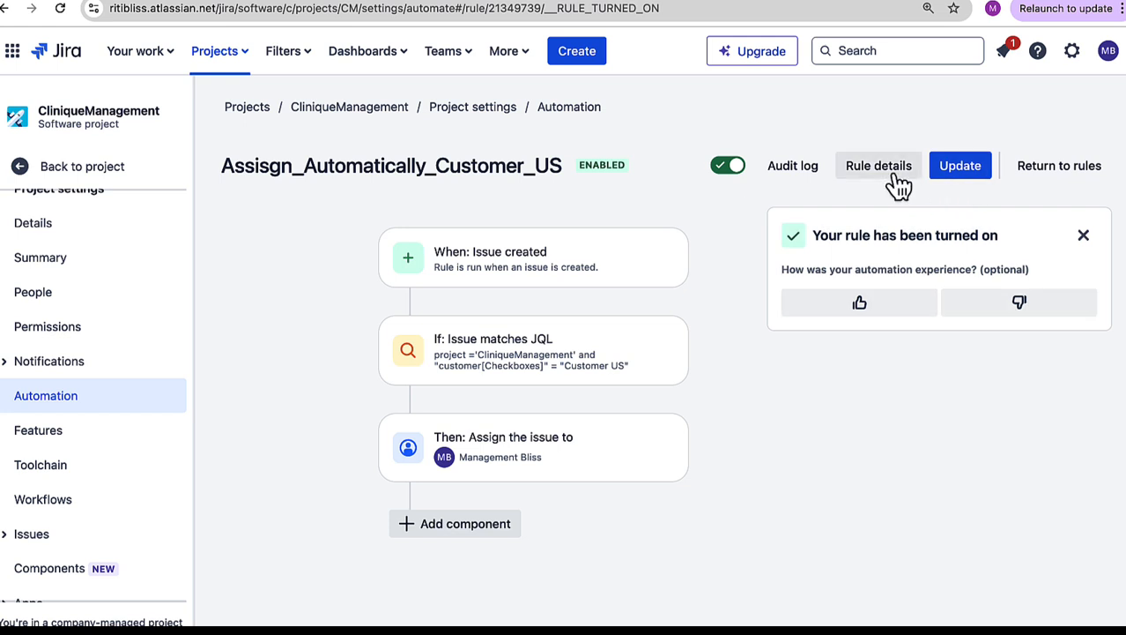
click(1051, 176)
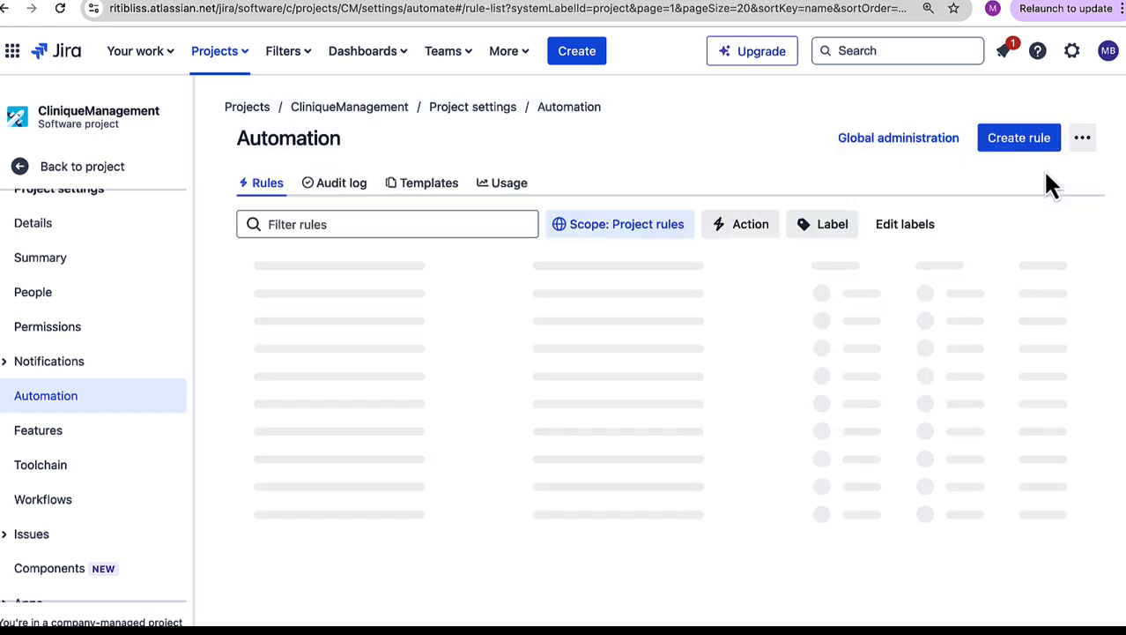